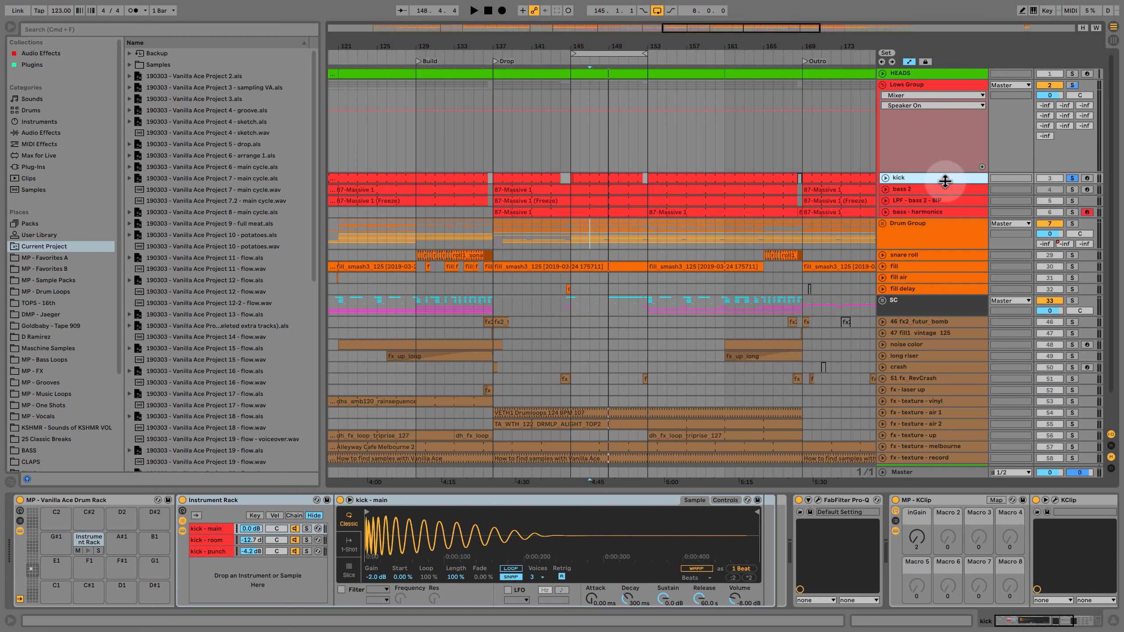
# Solo and audition the kick - main chain and the kick - room chain one after the other in the Instrument Rack.
pyautogui.click(208, 530)
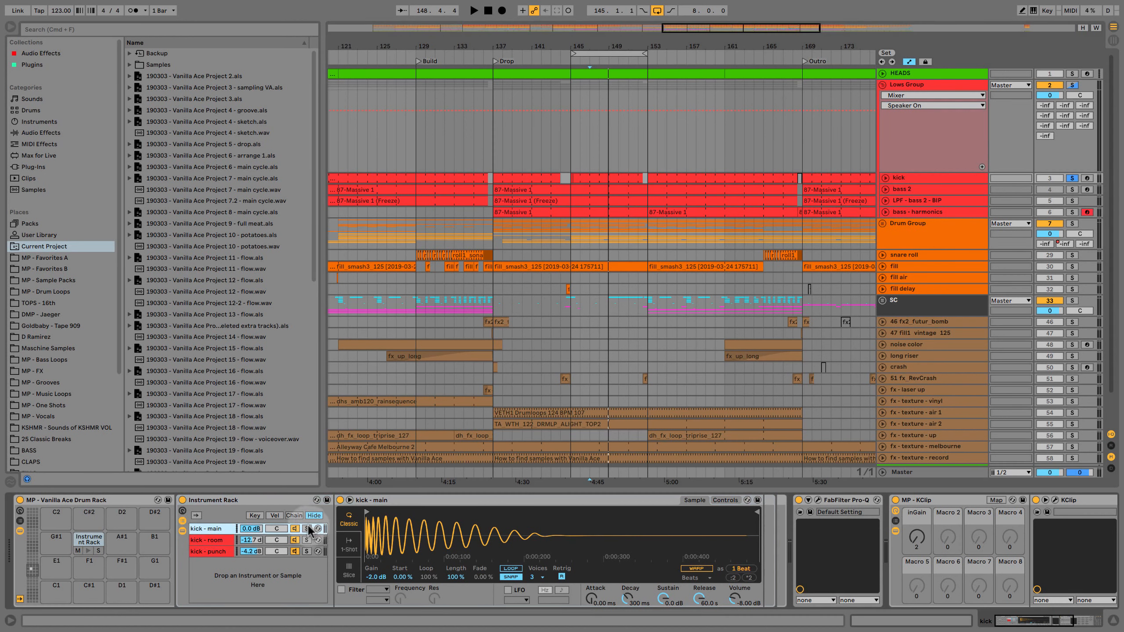
pyautogui.press('space')
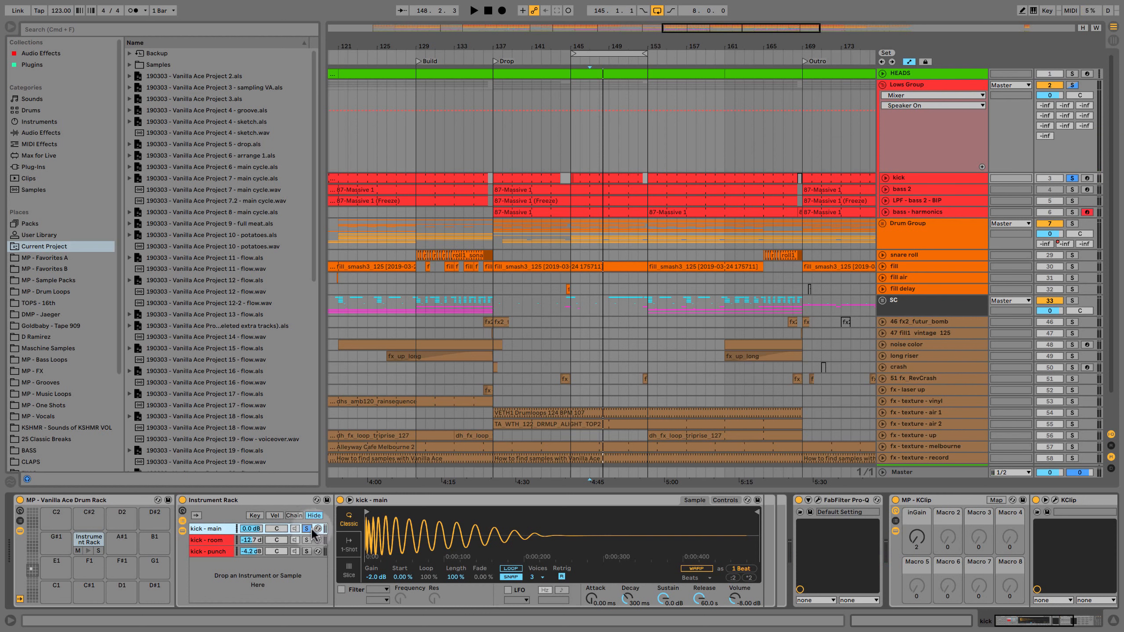
pyautogui.click(208, 547)
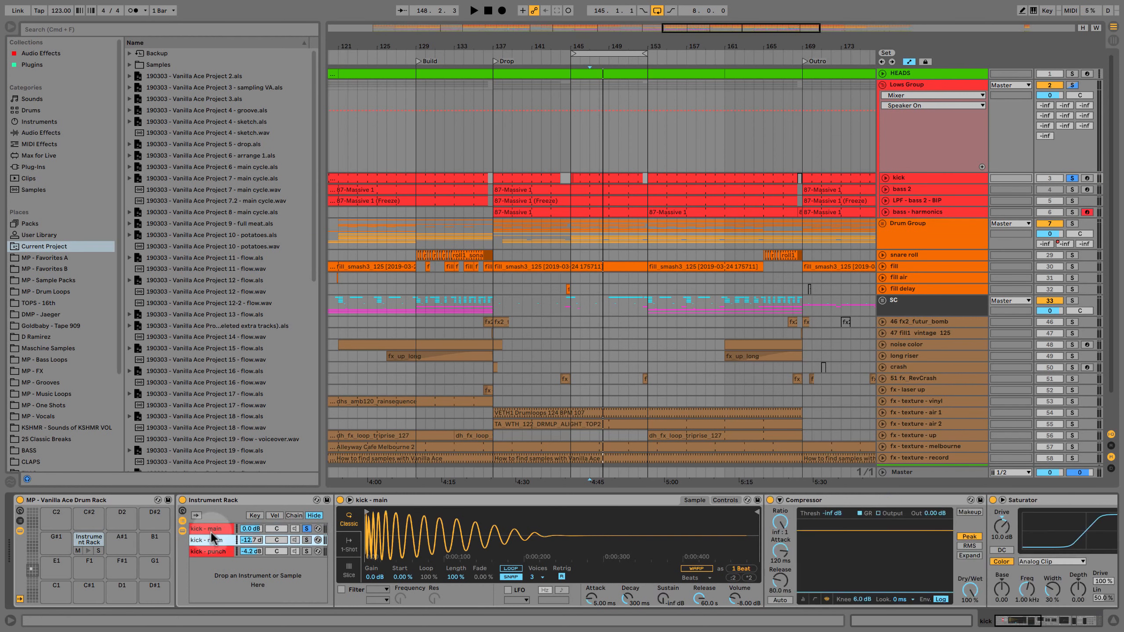
pyautogui.click(307, 540)
pyautogui.press('space')
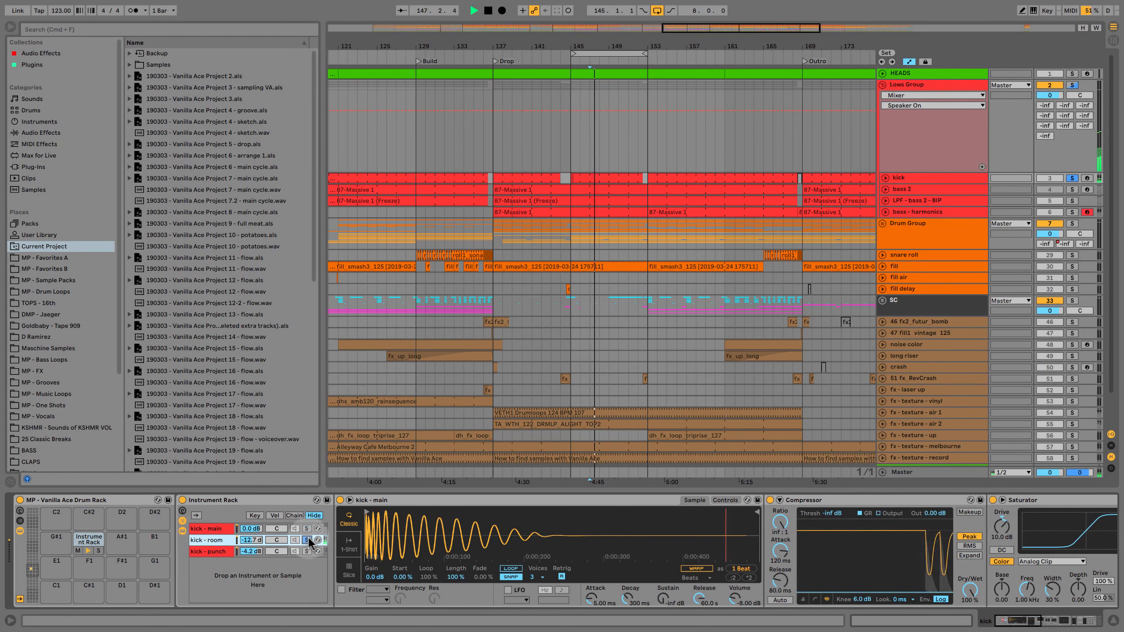
# Review the kick - room effects and deactivate its Saturator, Reverb and EQ Eight.
pyautogui.click(823, 502)
pyautogui.hscroll(2, 820, 502)
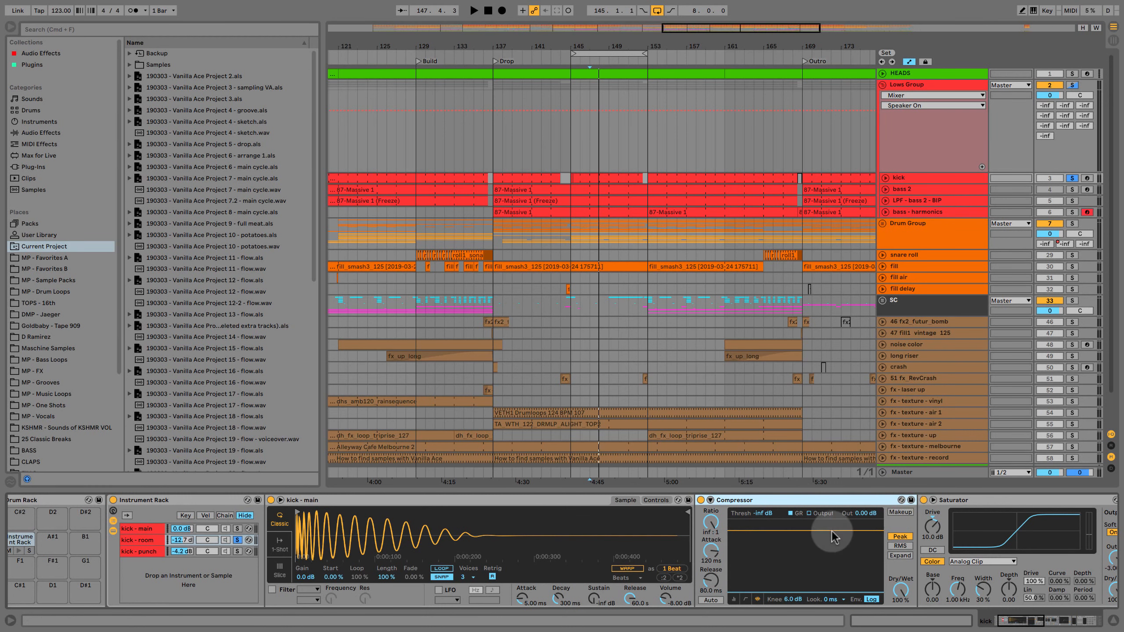
pyautogui.hscroll(8, 804, 544)
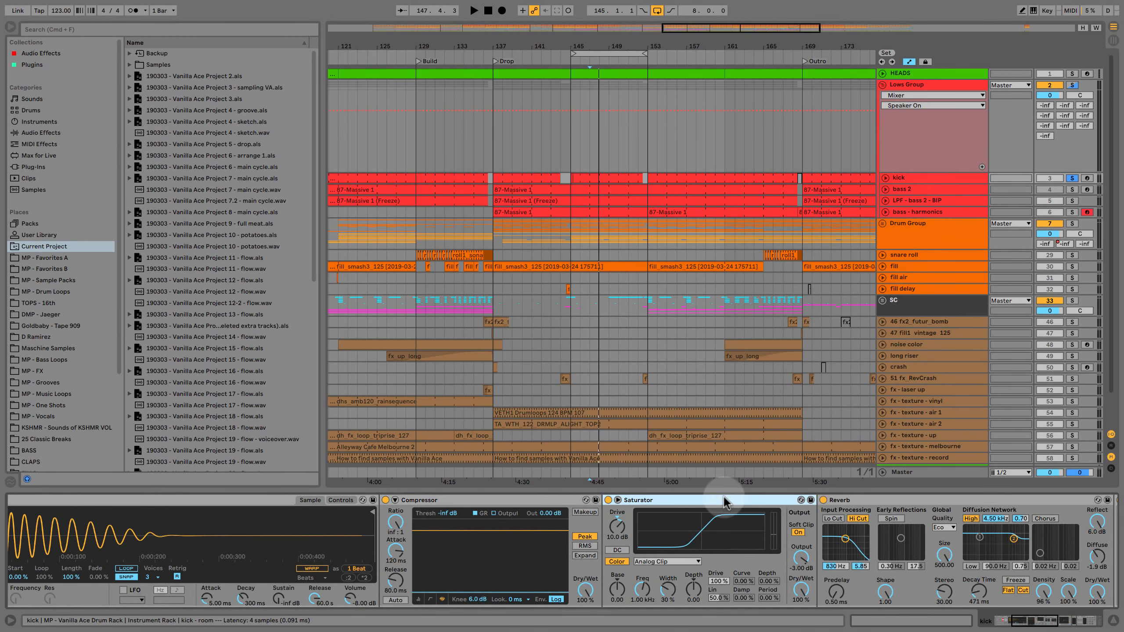
pyautogui.hscroll(10, 726, 502)
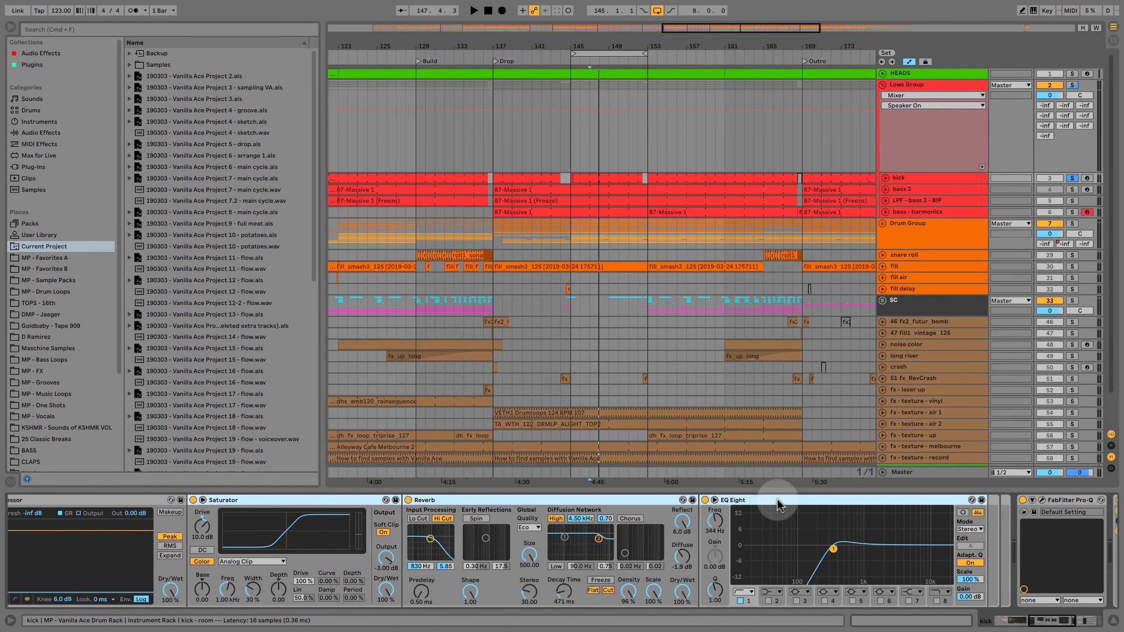
pyautogui.hscroll(-10, 779, 506)
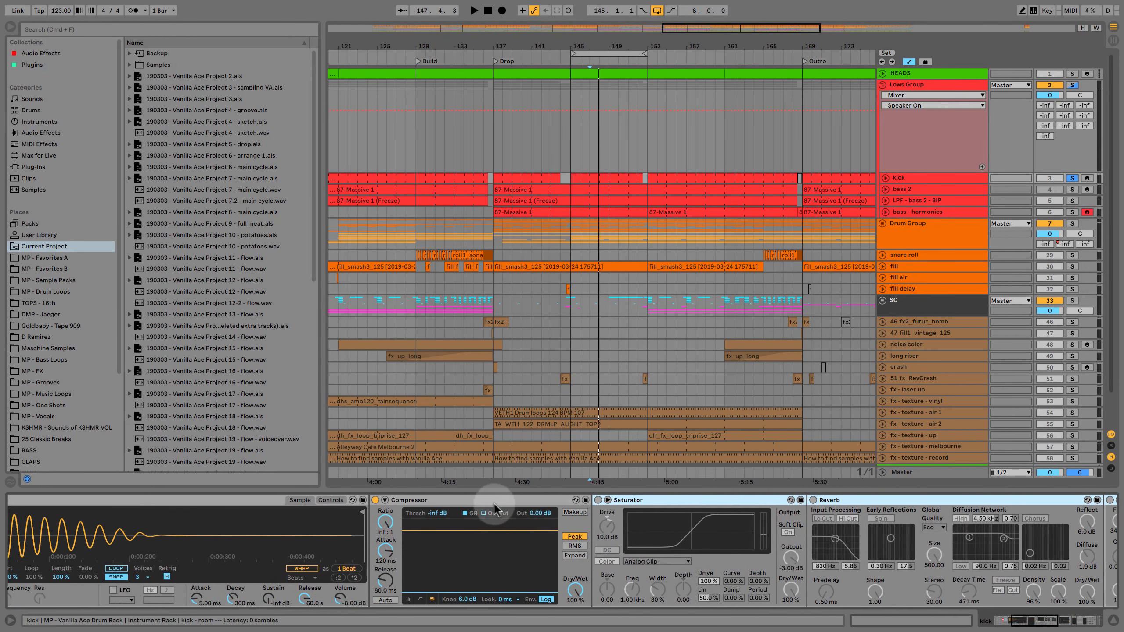
pyautogui.hscroll(-3, 494, 503)
# Compare the kick - room layer in playback with its Compressor off and on, leaving the Compressor active.
pyautogui.press('space')
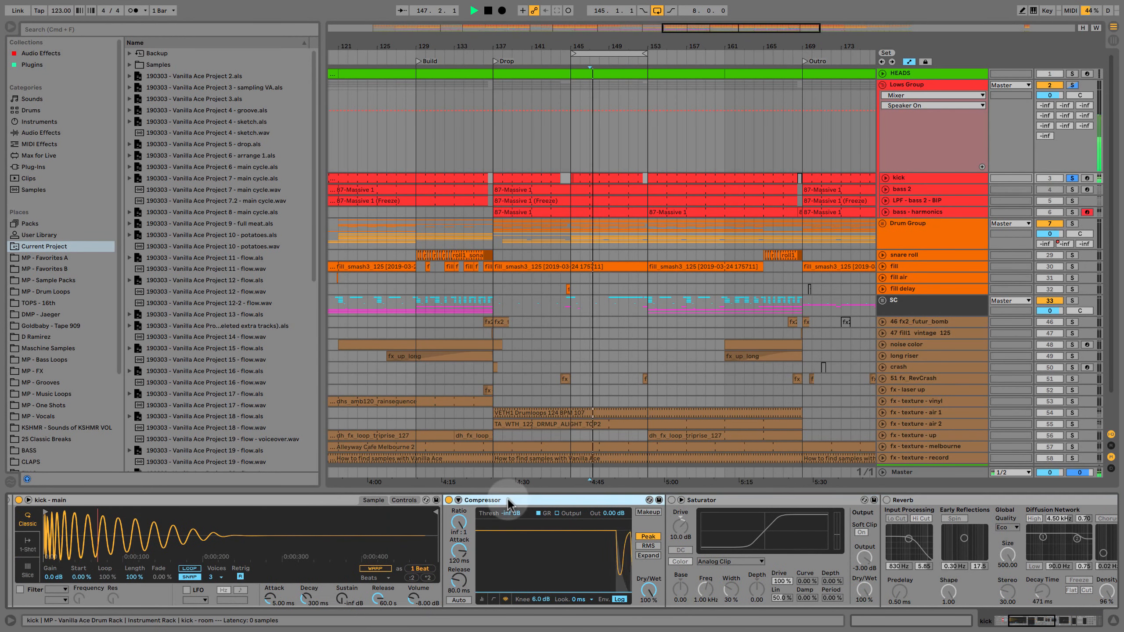
pyautogui.press('space')
pyautogui.press('space')
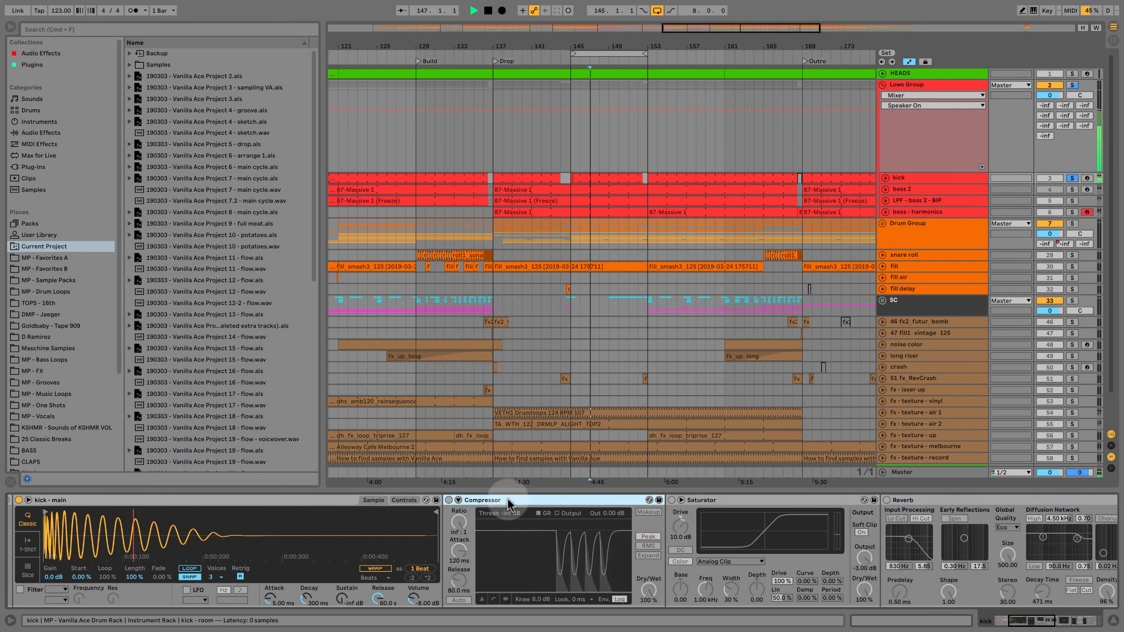
pyautogui.press('space')
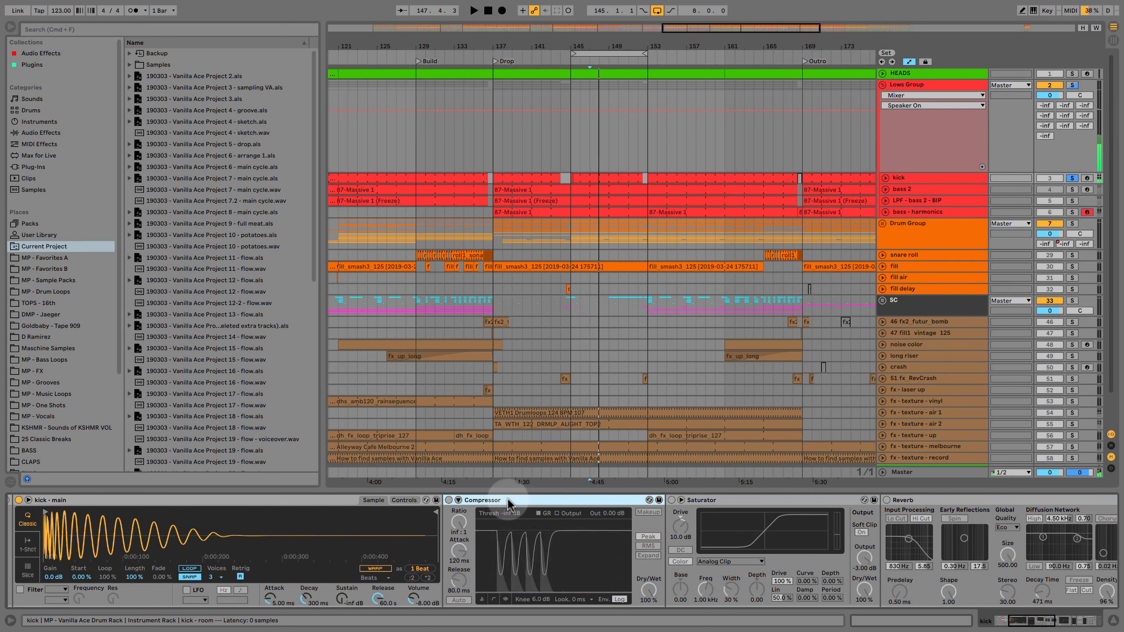
pyautogui.press('0')
pyautogui.press('space')
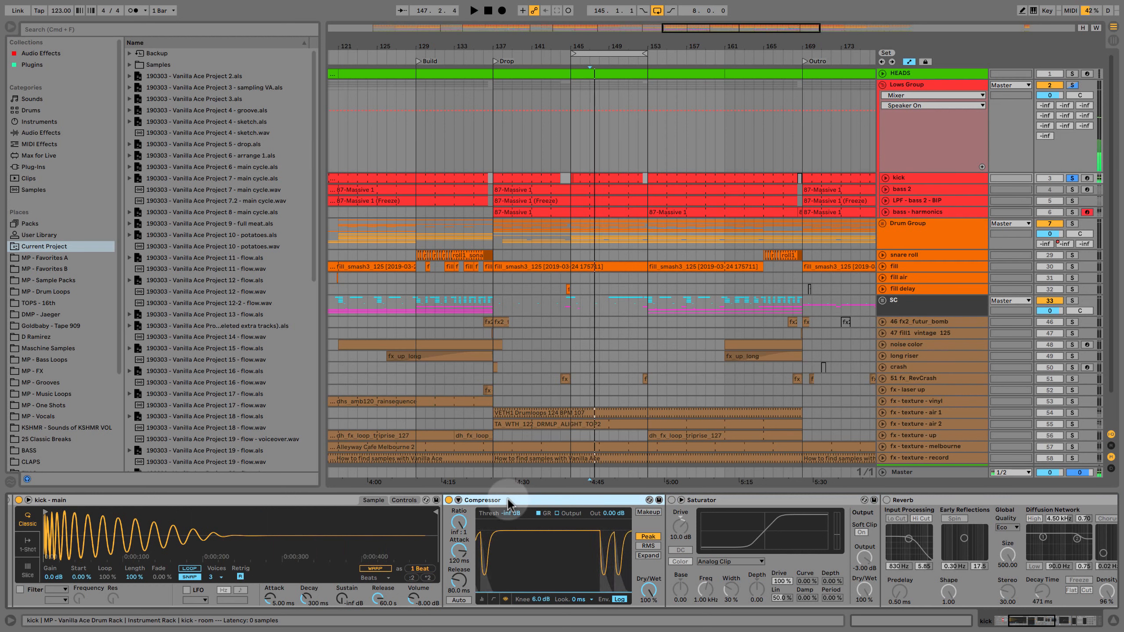
pyautogui.press('space')
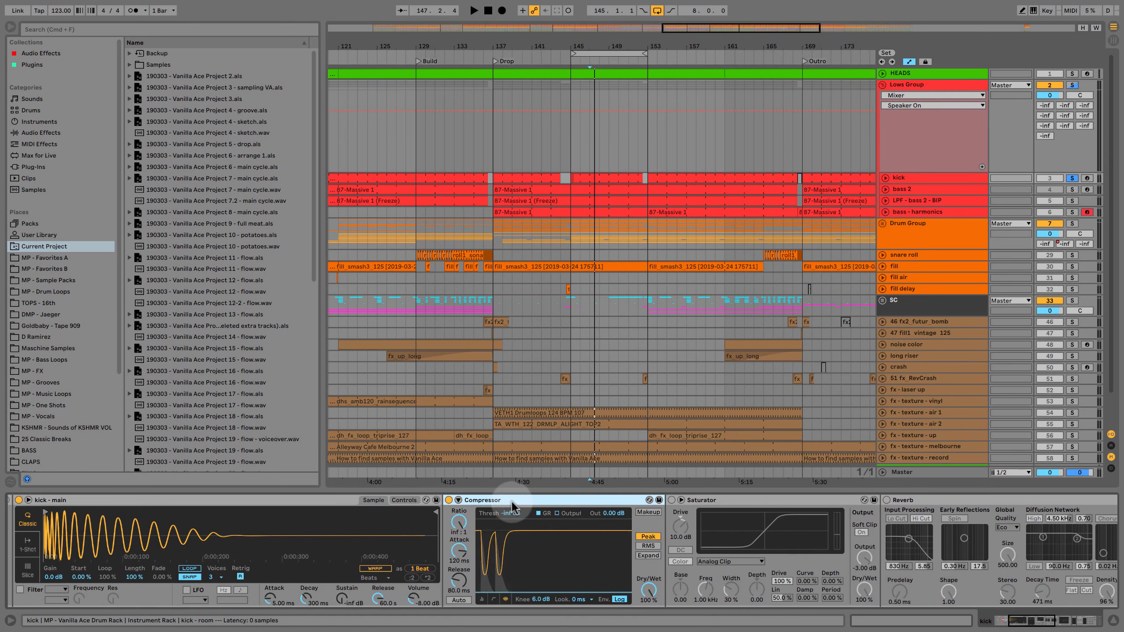
# Activate the Saturator in the kick - room chain and play the loop to hear its effect.
pyautogui.hscroll(5, 513, 505)
pyautogui.click(568, 501)
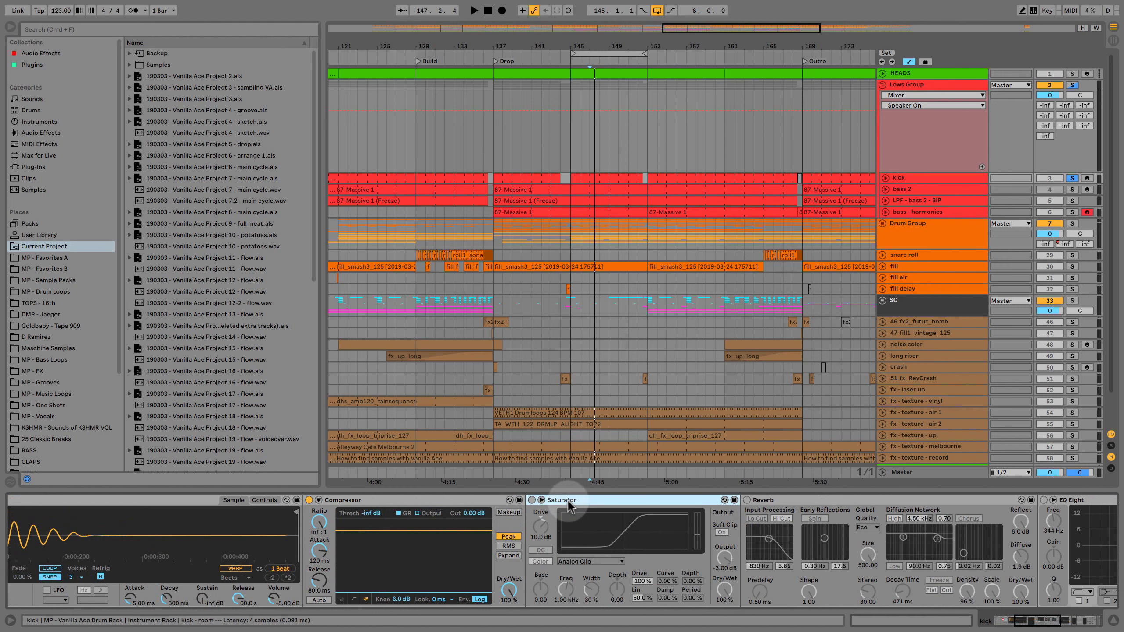
pyautogui.press('0')
pyautogui.hscroll(3, 572, 502)
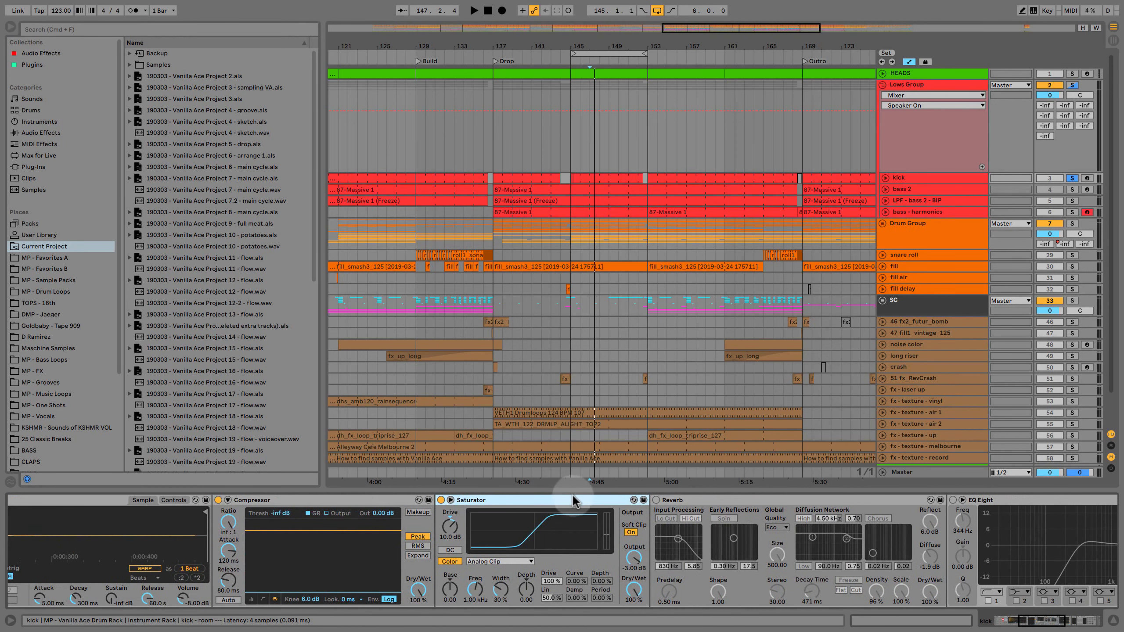
pyautogui.press('space')
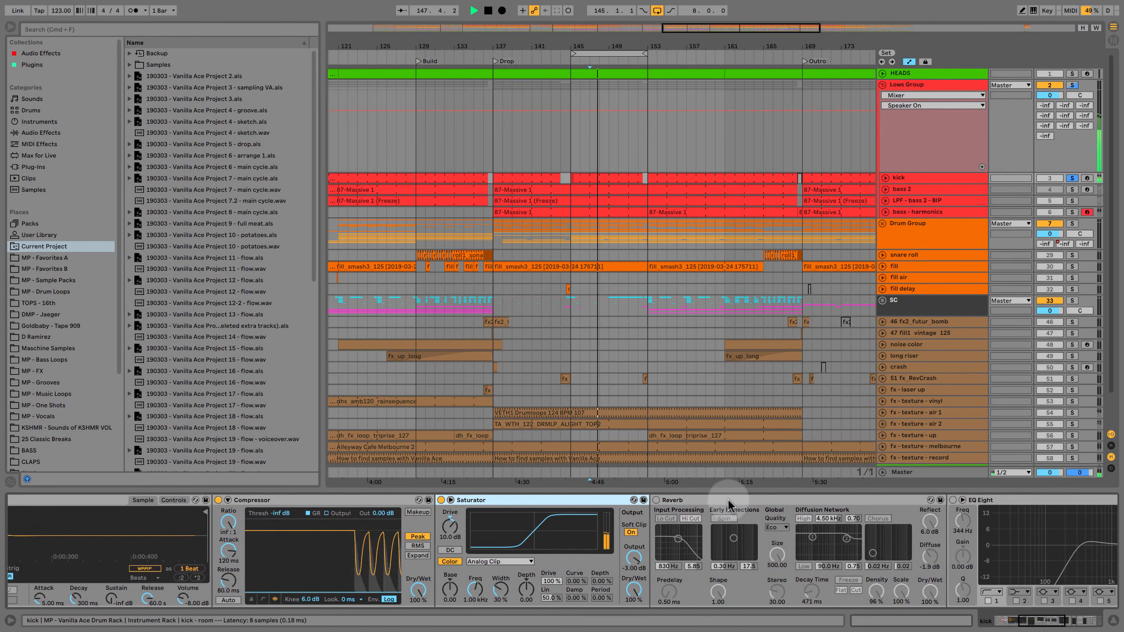
pyautogui.press('space')
# Activate the Reverb in the kick - room chain and audition the layer.
pyautogui.click(728, 499)
pyautogui.press('0')
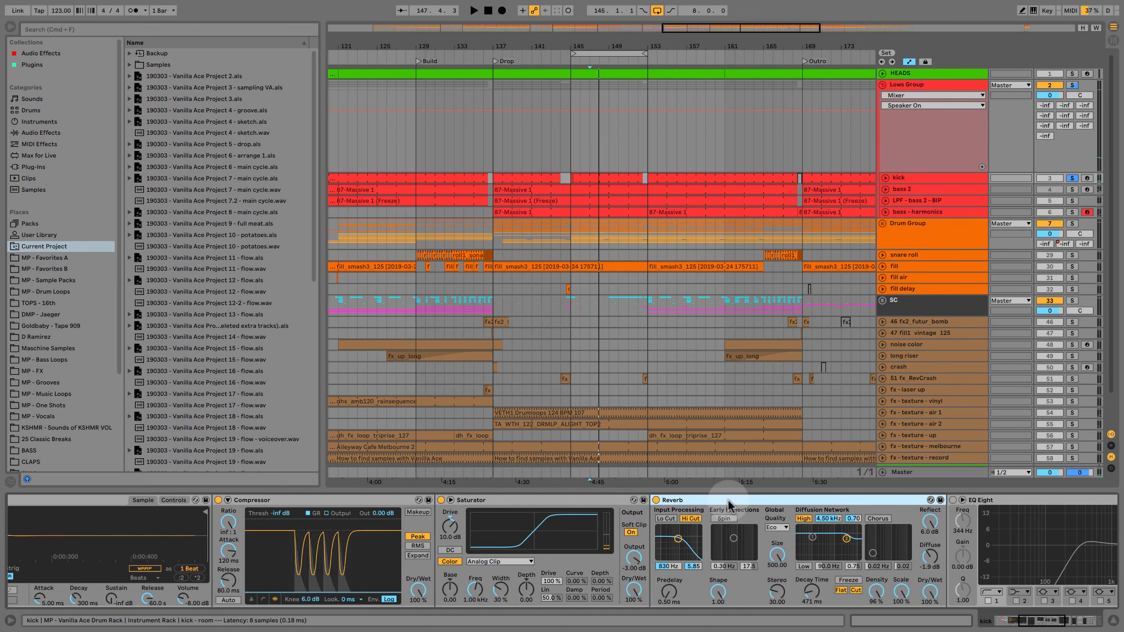
pyautogui.hscroll(6, 728, 505)
pyautogui.press('space')
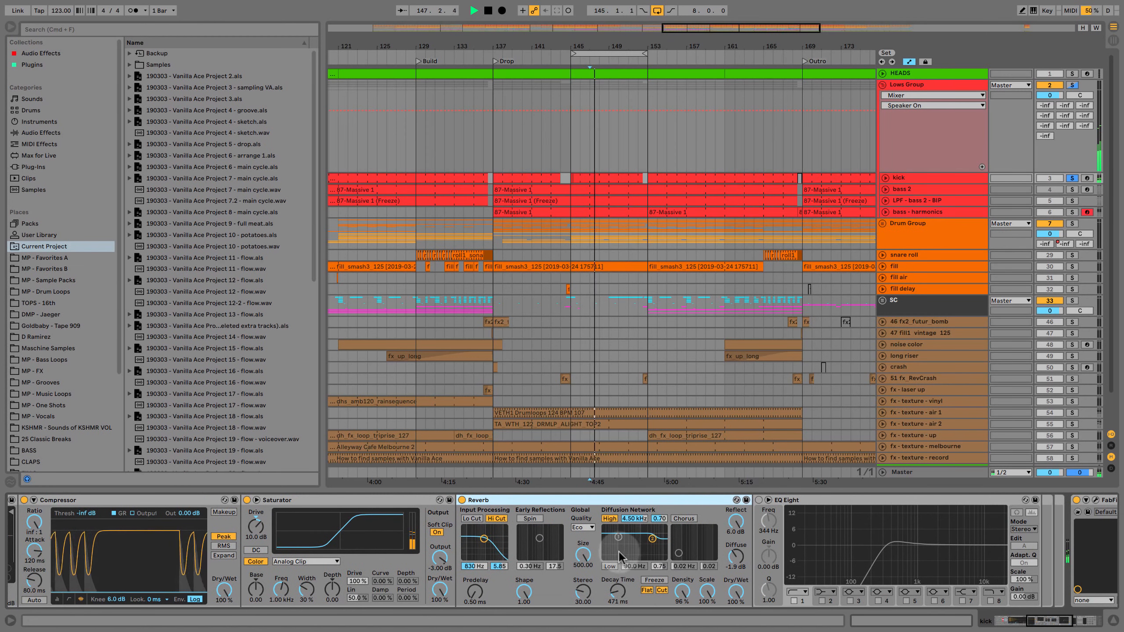
pyautogui.press('space')
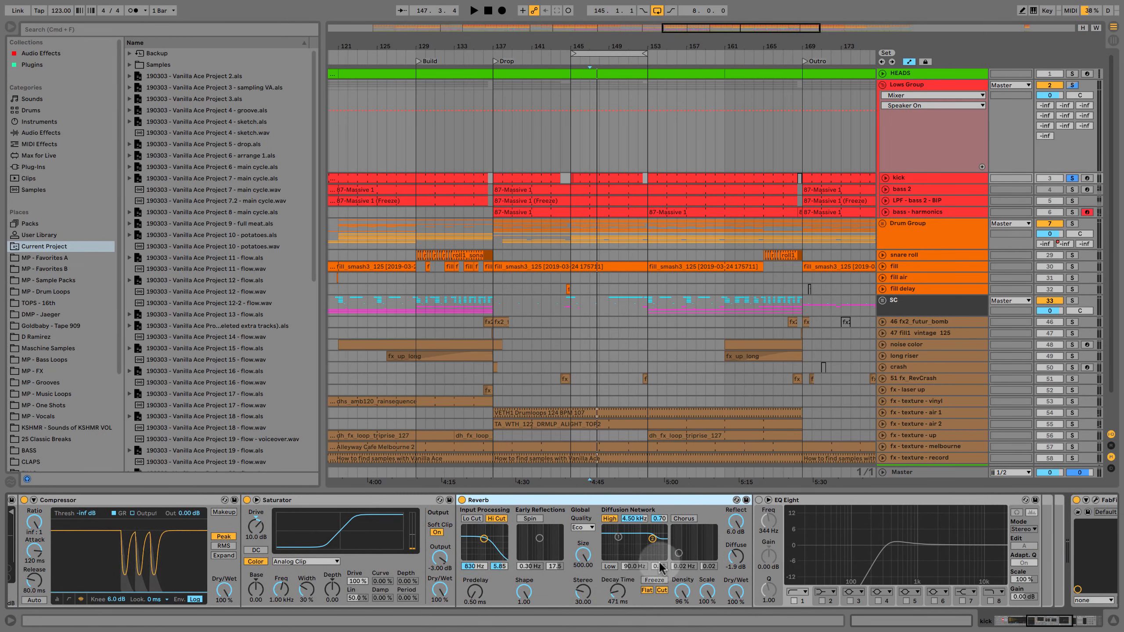
# Activate EQ Eight at the end of the kick - room effects and listen to the filtered layer.
pyautogui.click(823, 498)
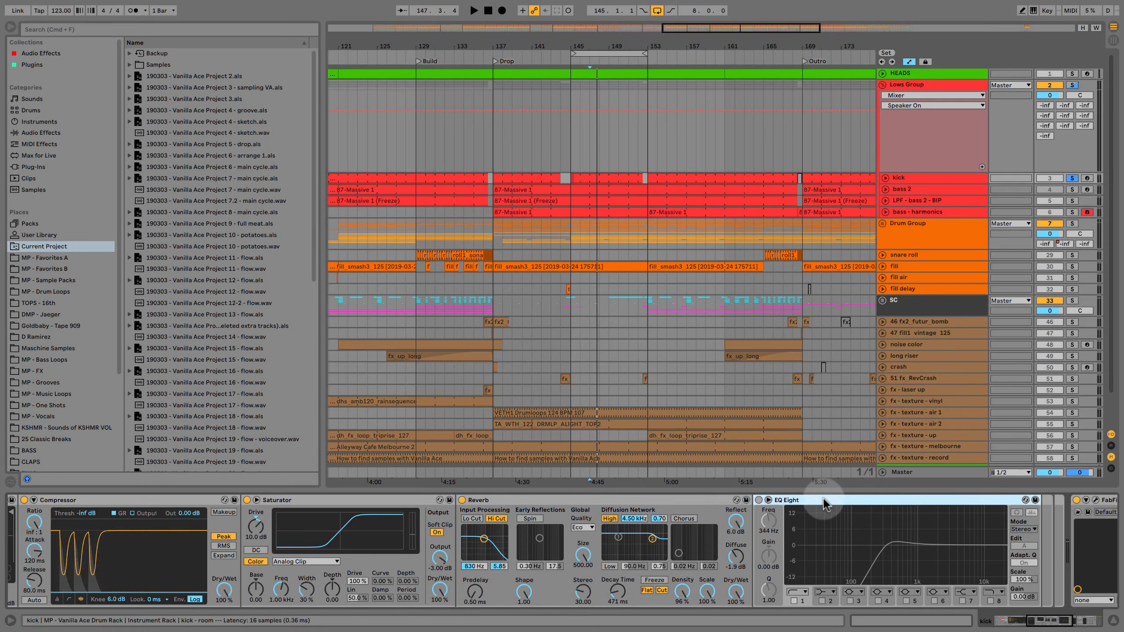
pyautogui.press('0')
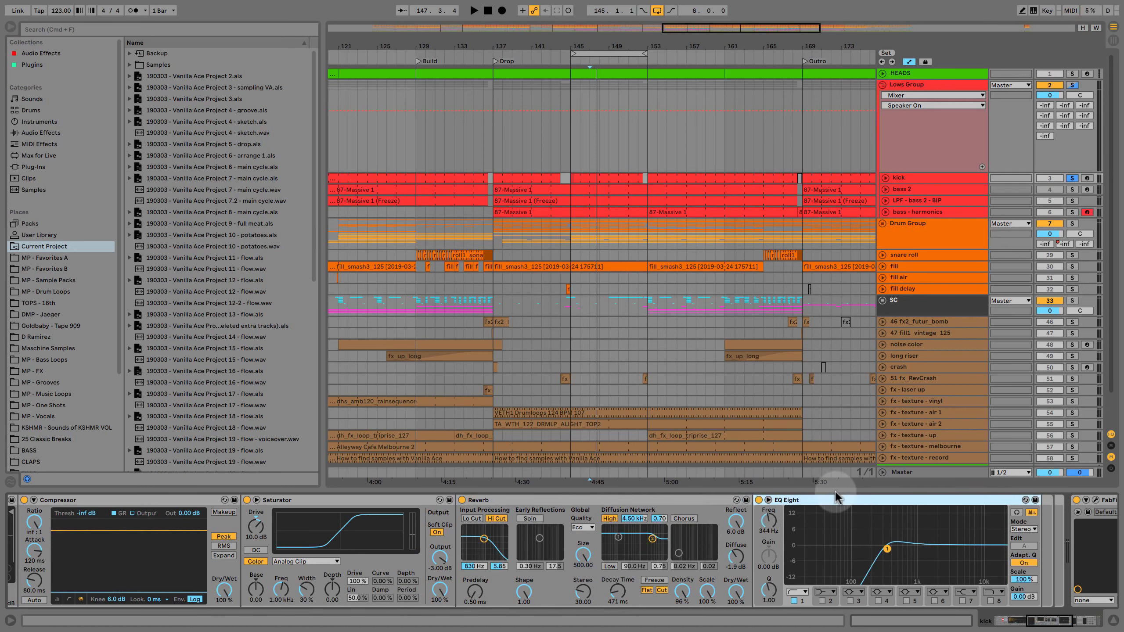
pyautogui.press('space')
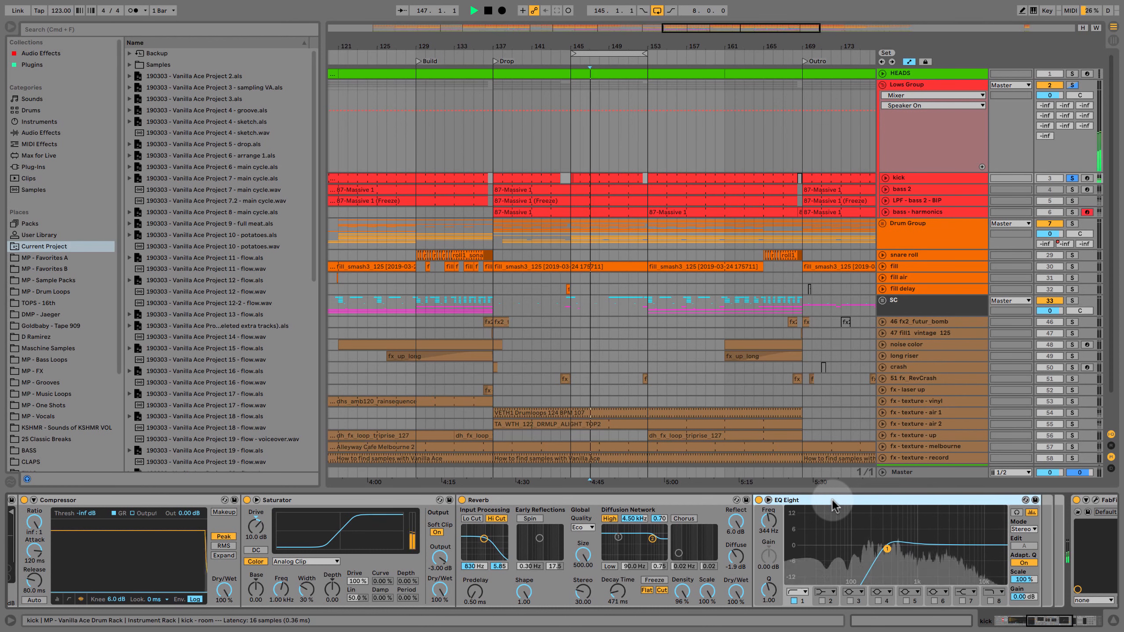
pyautogui.press('space')
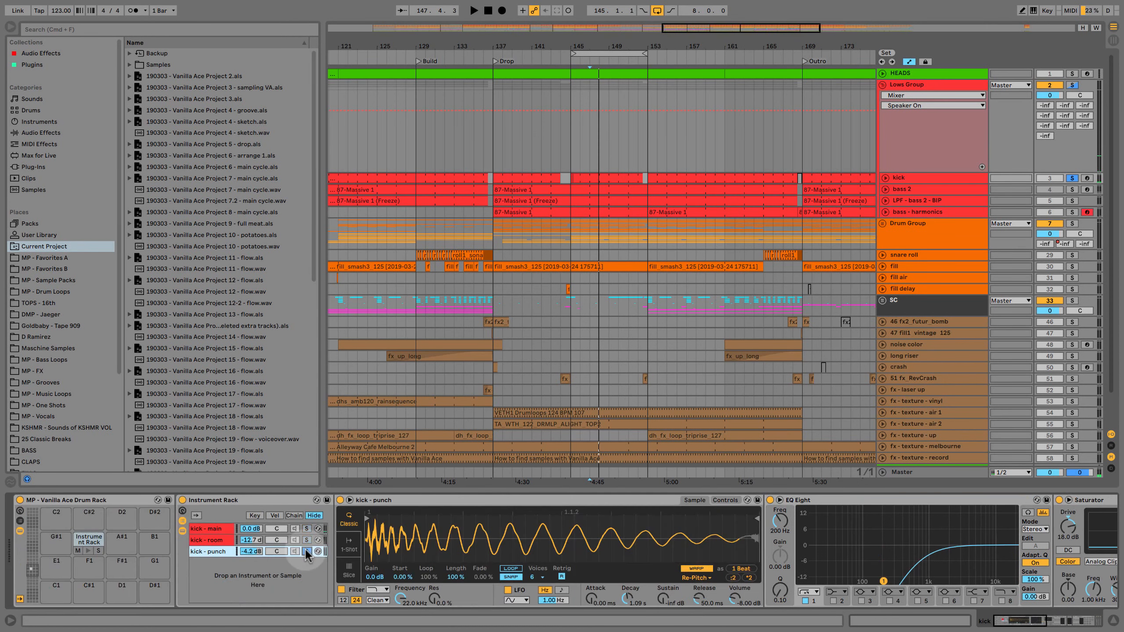
# Deactivate EQ Eight, Saturator and MP - Little Micro Shift in the soloed kick - punch chain and play it dry.
pyautogui.click(465, 504)
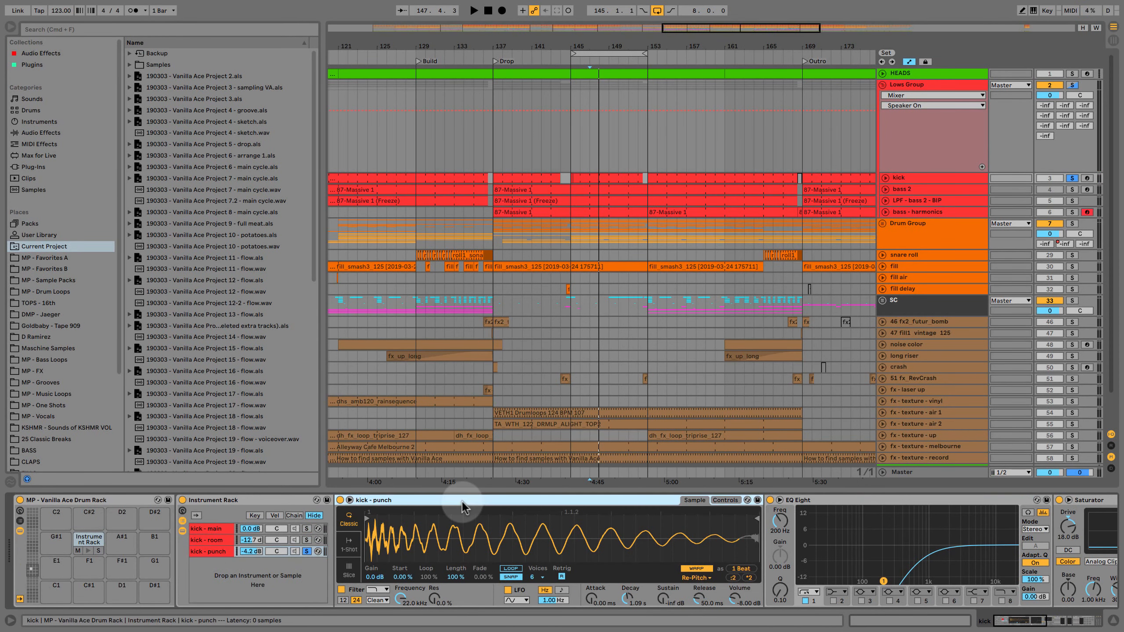
pyautogui.hscroll(5, 462, 501)
pyautogui.click(575, 503)
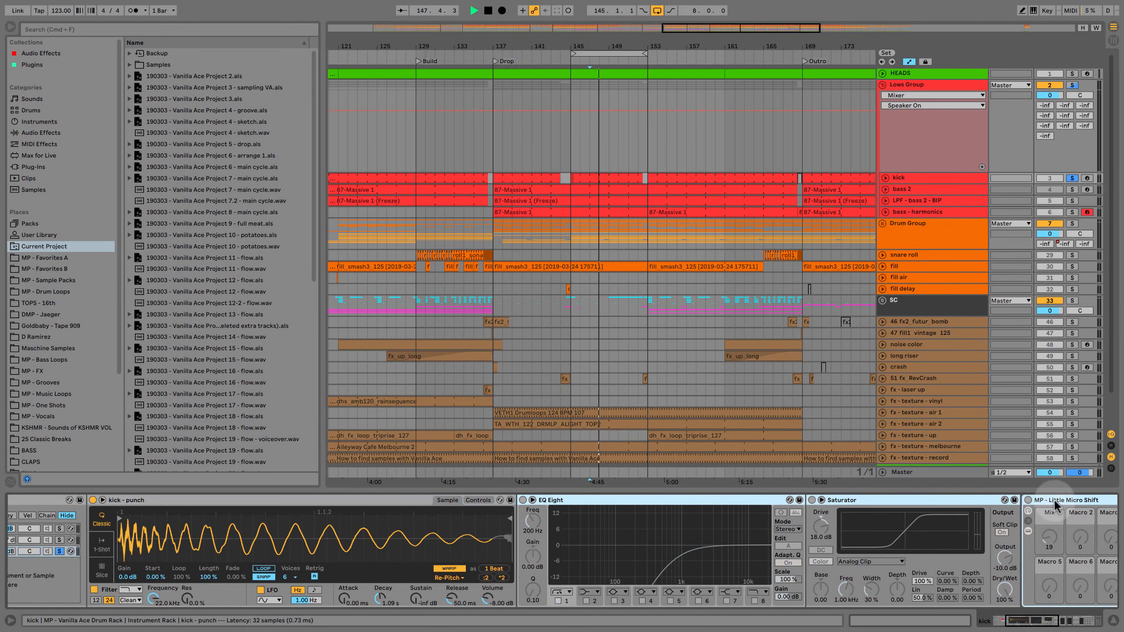
pyautogui.press('space')
pyautogui.hscroll(-5, 664, 509)
pyautogui.hscroll(4, 602, 528)
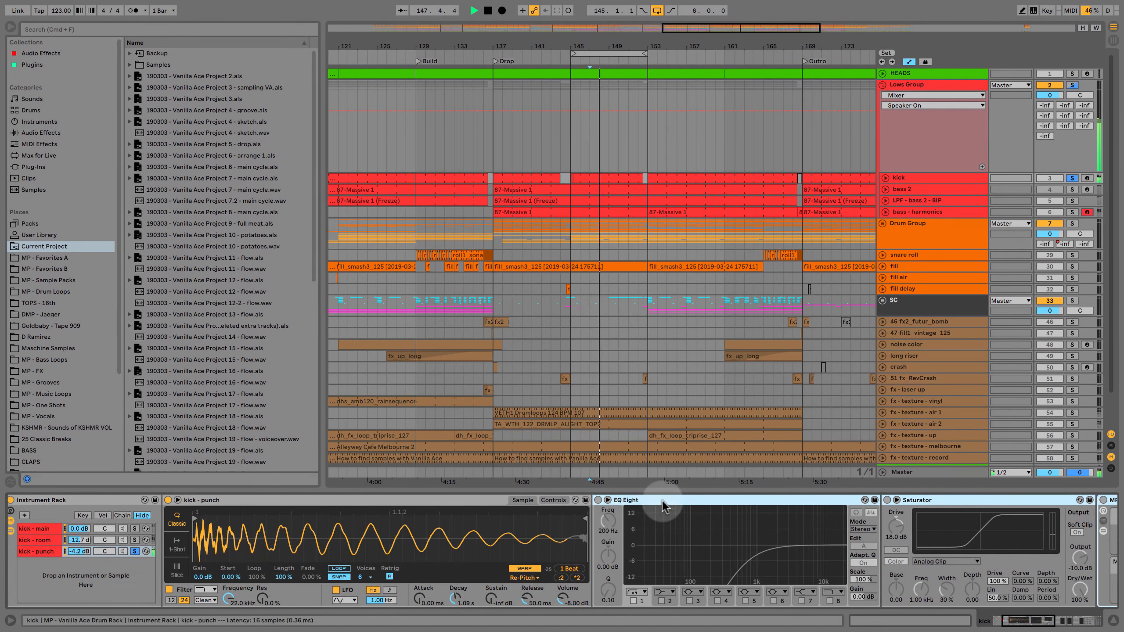
# Activate EQ Eight in the kick - punch chain and audition the layer.
pyautogui.press('space')
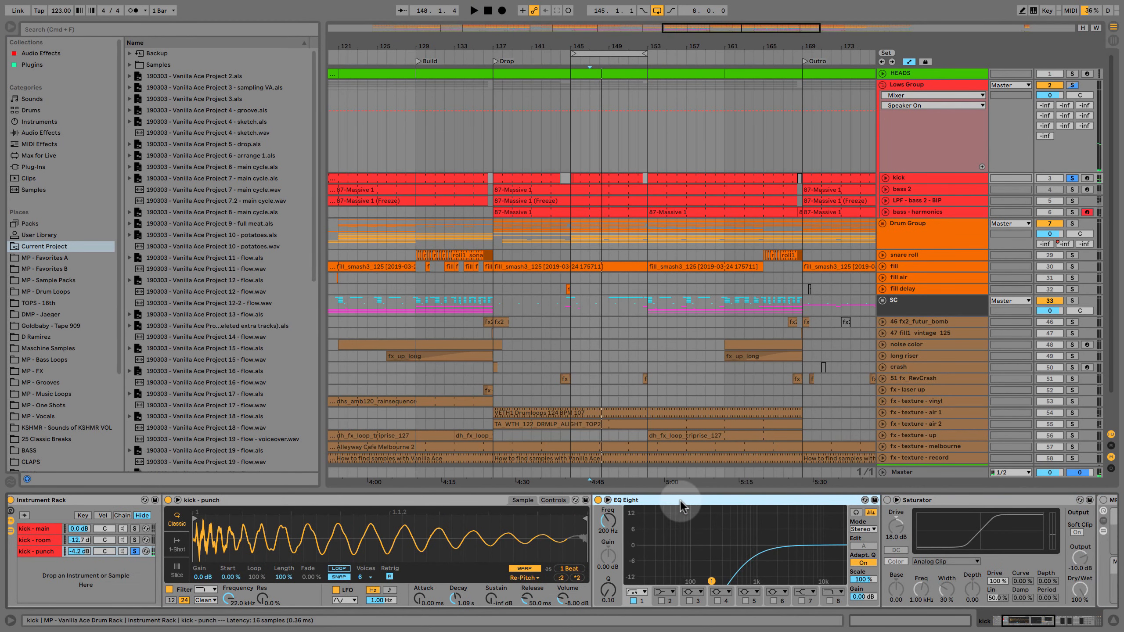
pyautogui.hscroll(5, 678, 502)
pyautogui.press('space')
pyautogui.press('space')
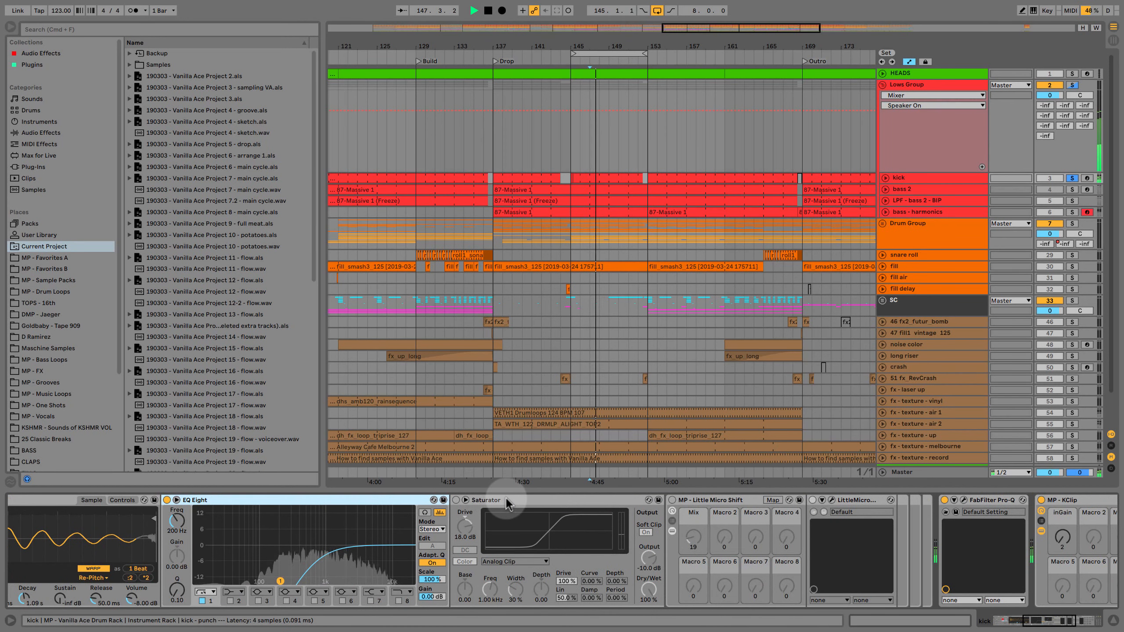
# Activate the Saturator in the kick - punch chain and replay the loop.
pyautogui.click(506, 497)
pyautogui.press('0')
pyautogui.press('space')
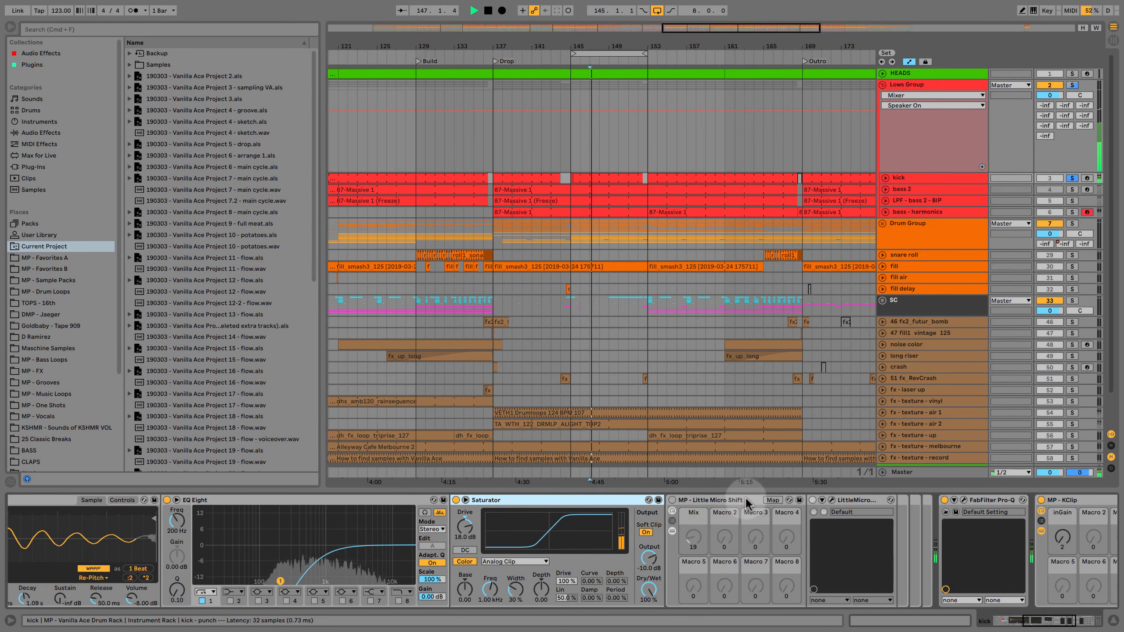
# Activate the MP - Little Micro Shift rack, open the LittleMicroShift plug-in window and audition the kick - punch layer.
pyautogui.click(730, 501)
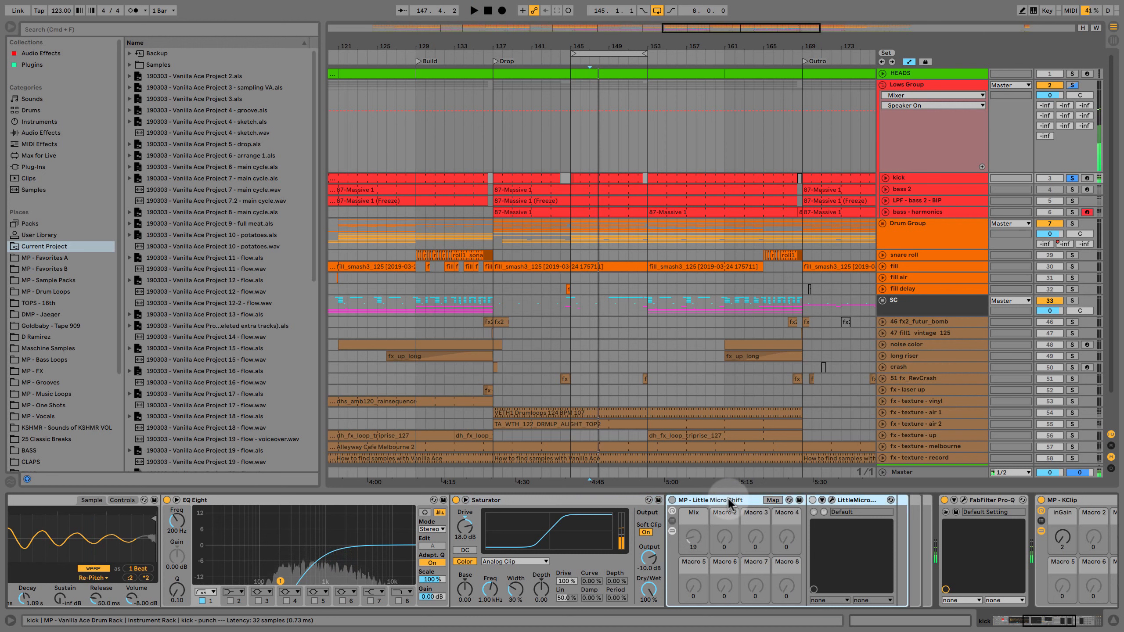
pyautogui.click(832, 500)
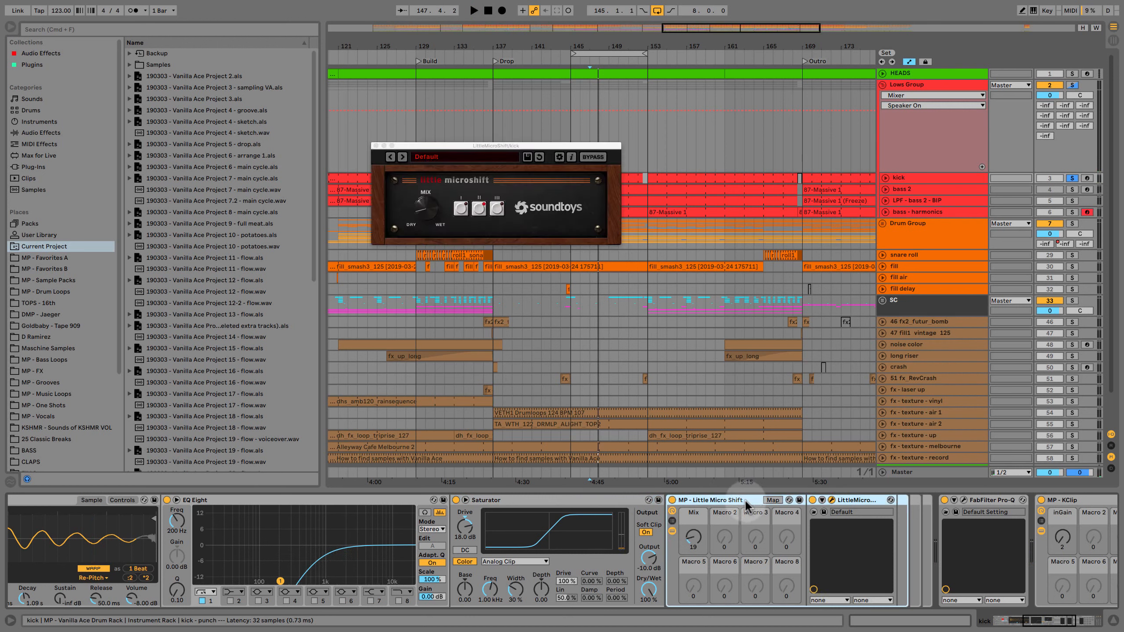
pyautogui.moveTo(460, 148); pyautogui.dragTo(473, 181)
pyautogui.press('space')
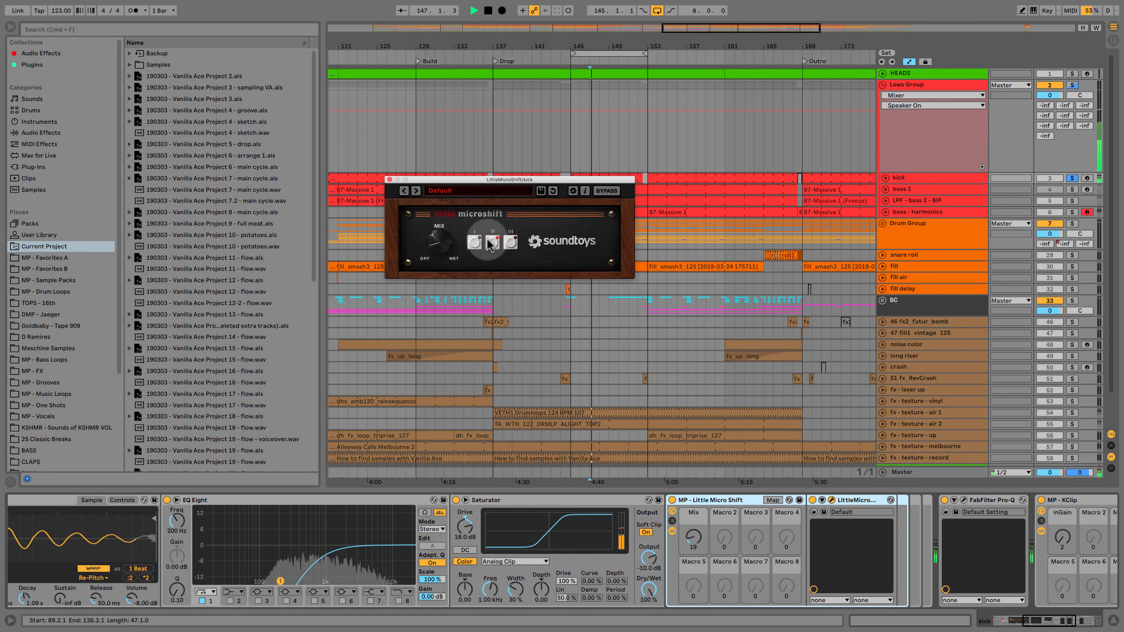
pyautogui.press('space')
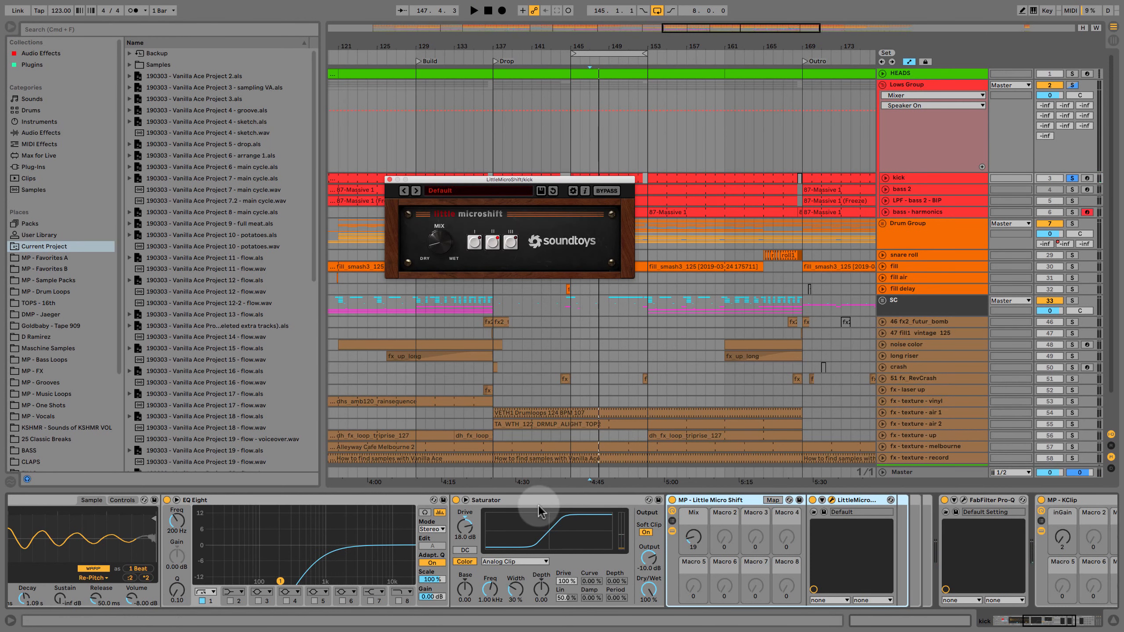
# Switch the solo from the kick - punch chain to the kick - main chain in the Instrument Rack.
pyautogui.hscroll(-10, 539, 506)
pyautogui.click(306, 551)
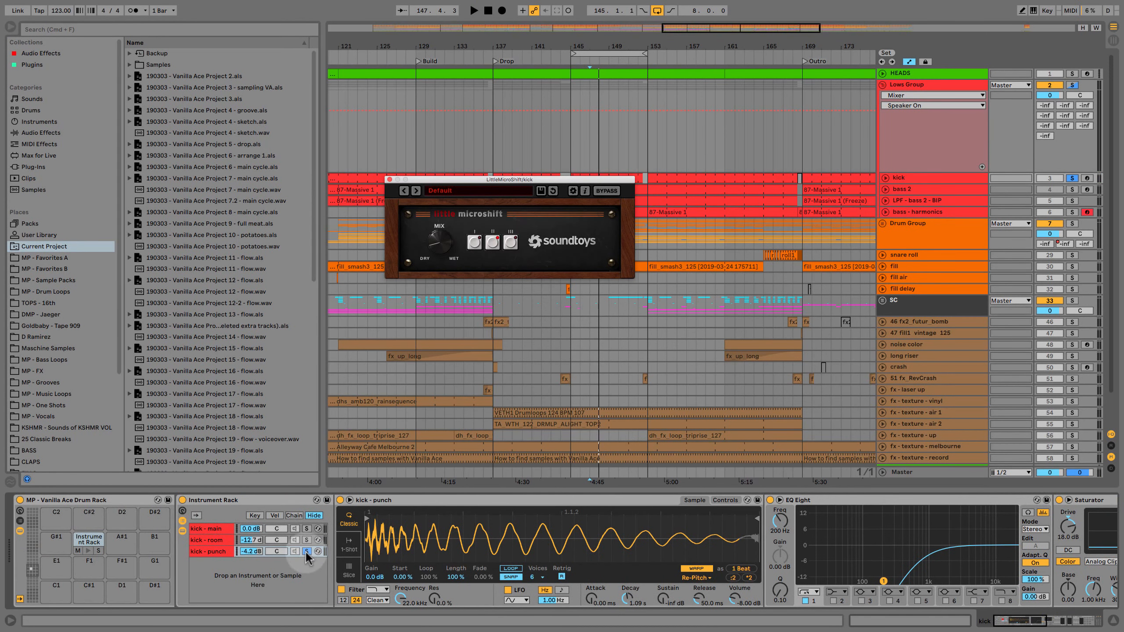
pyautogui.click(306, 551)
pyautogui.click(306, 528)
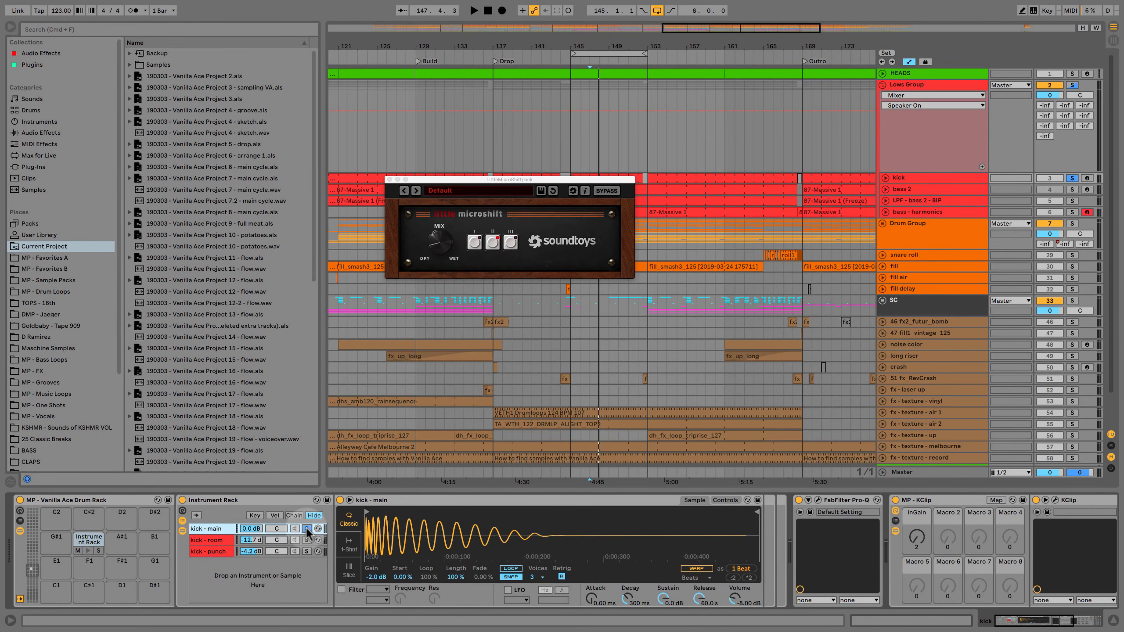
# Play the loop with the kick - main chain soloed, and unsolo it to hear all kick layers together.
pyautogui.press('space')
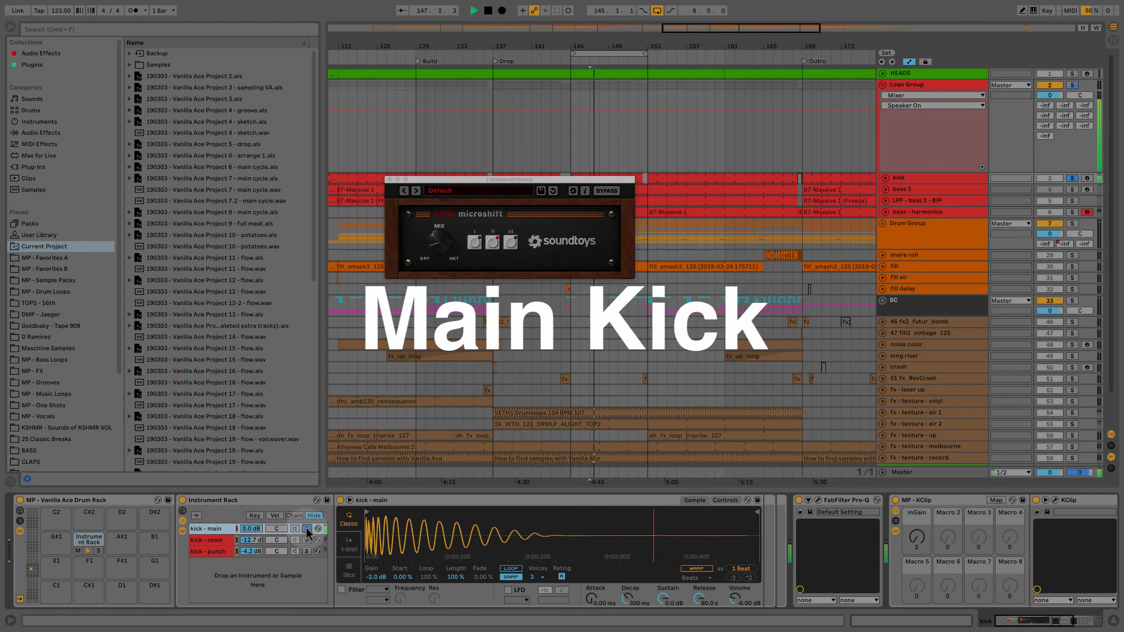
pyautogui.click(306, 529)
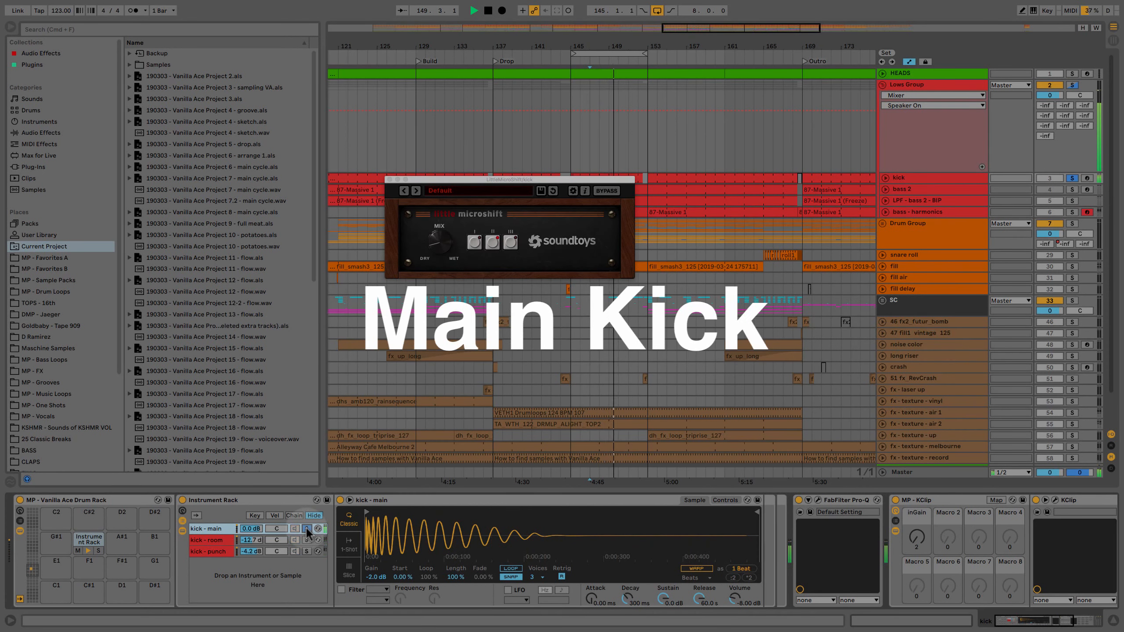
pyautogui.click(306, 528)
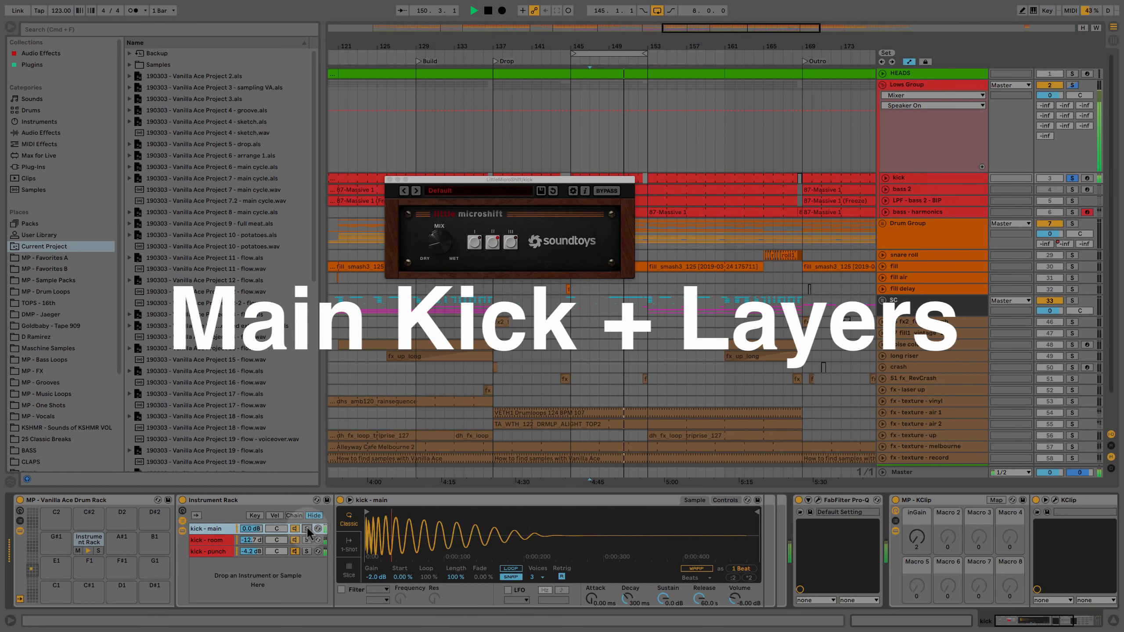
# Go to the effects after the kick's Instrument Rack and open the FabFilter Pro-Q plug-in window.
pyautogui.click(244, 502)
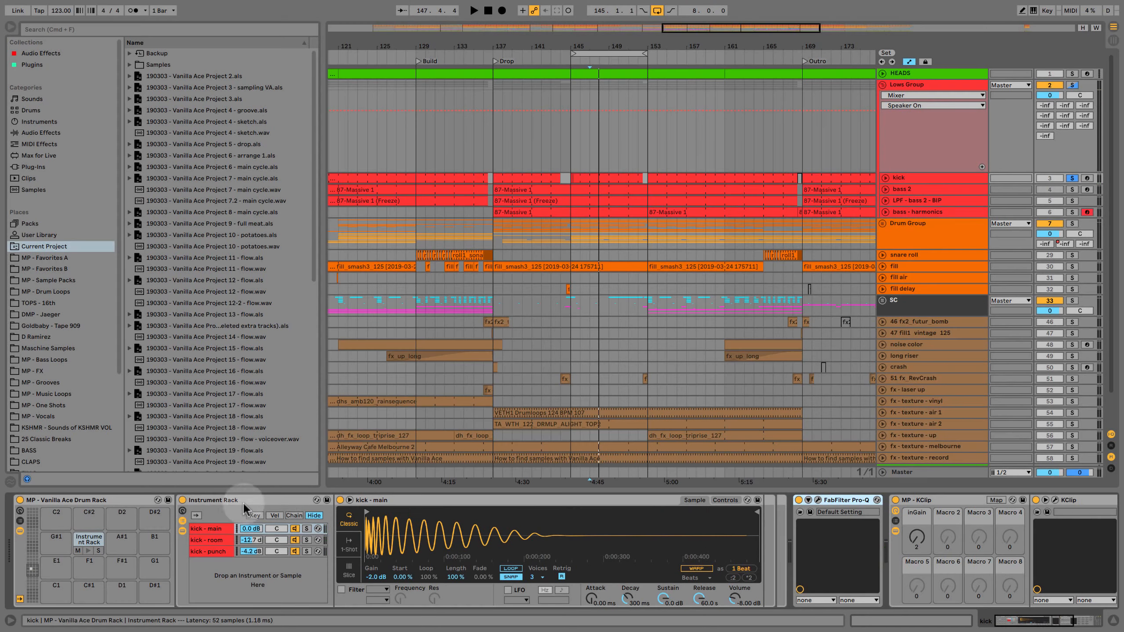
pyautogui.click(280, 500)
pyautogui.hscroll(8, 281, 499)
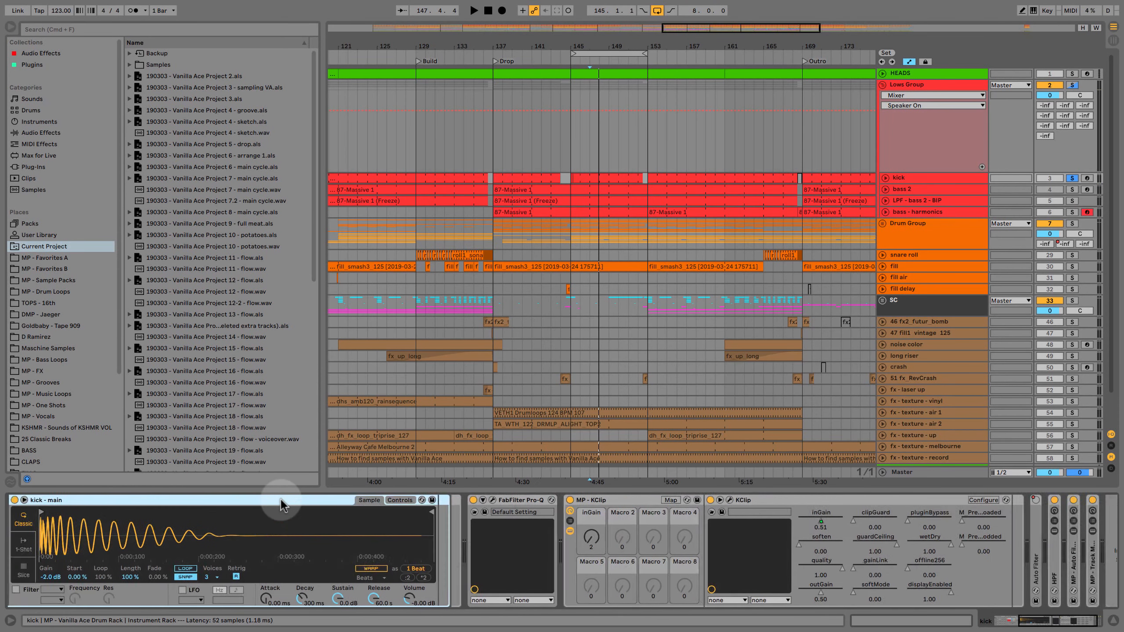
pyautogui.click(468, 501)
pyautogui.click(565, 500)
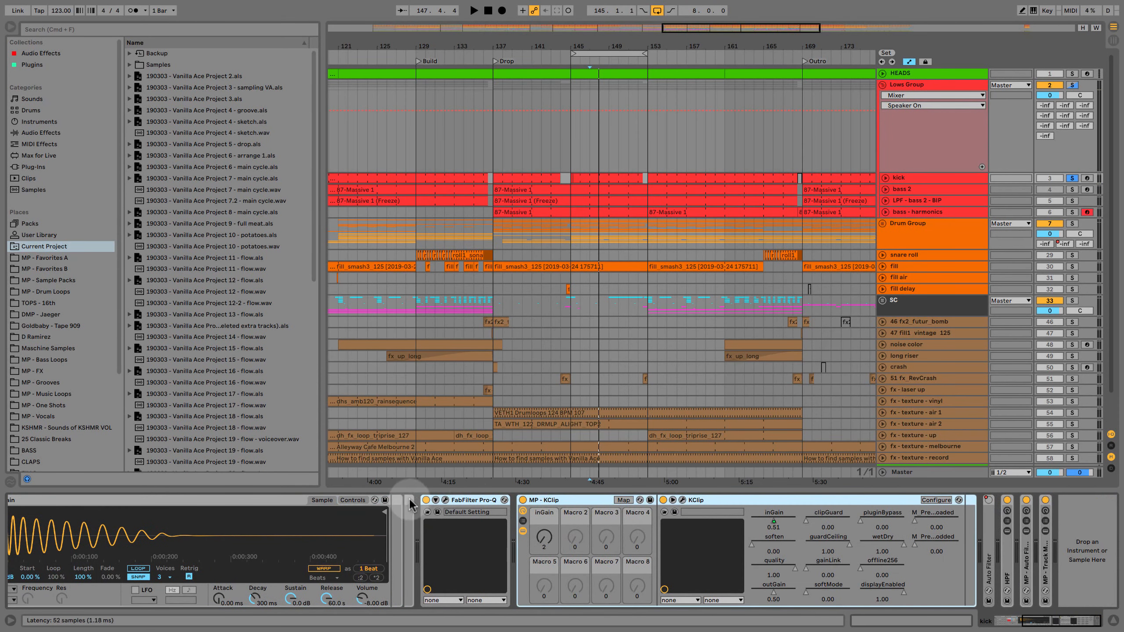
pyautogui.click(458, 502)
pyautogui.click(445, 501)
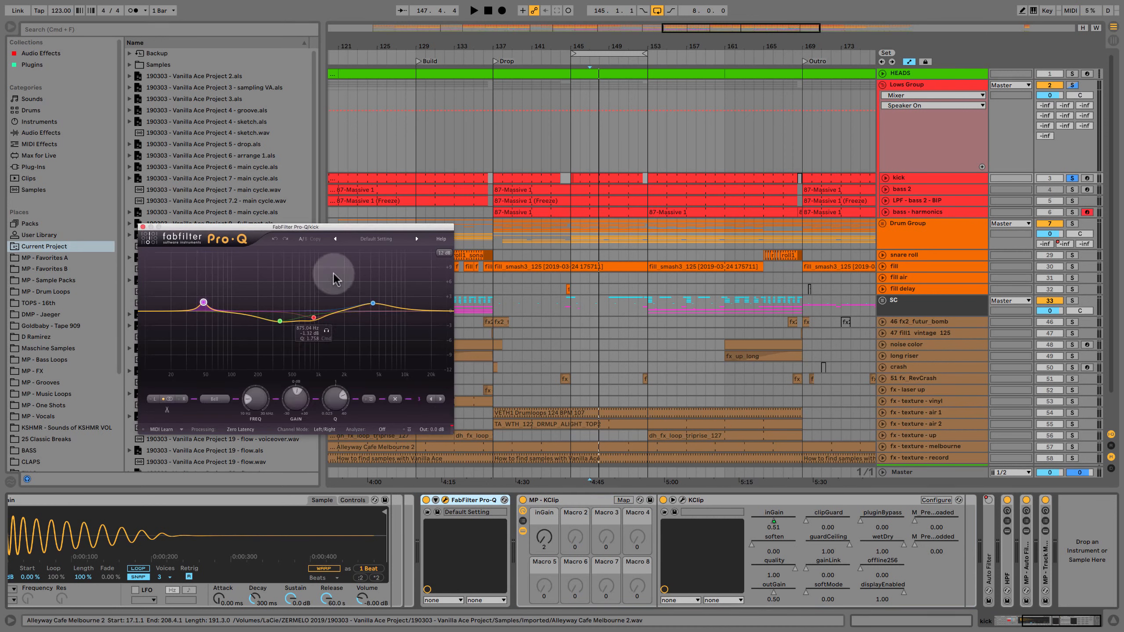
# Select the high boost band and the two midrange cut bands on the Pro-Q curve to examine them.
pyautogui.moveTo(358, 264); pyautogui.dragTo(406, 350)
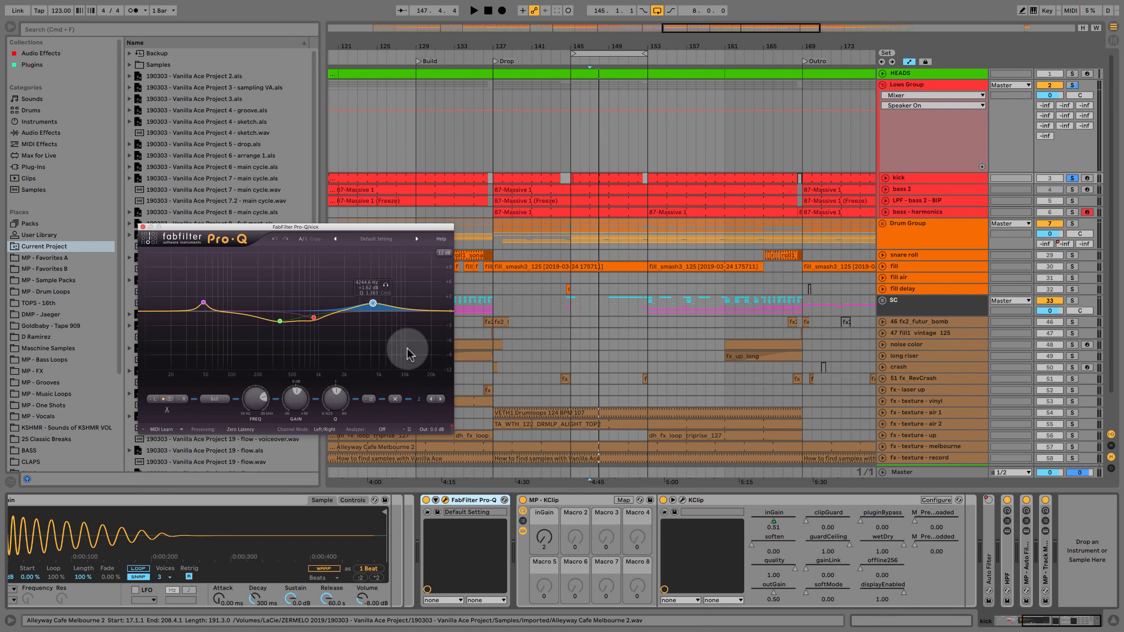
pyautogui.moveTo(352, 262); pyautogui.dragTo(397, 324)
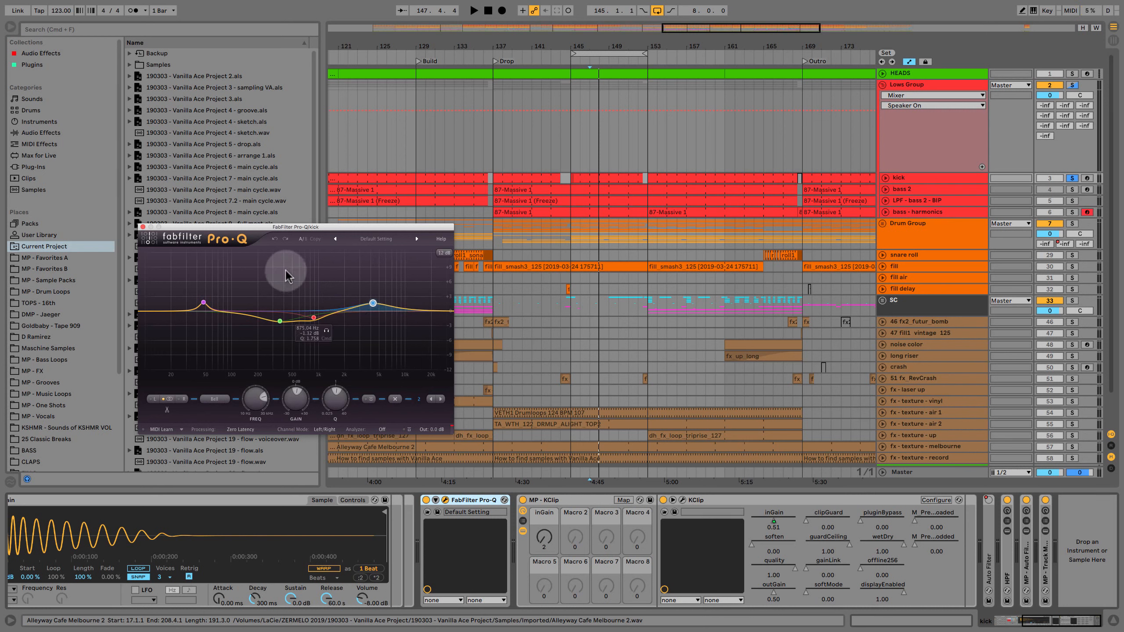
pyautogui.moveTo(246, 270); pyautogui.dragTo(327, 353)
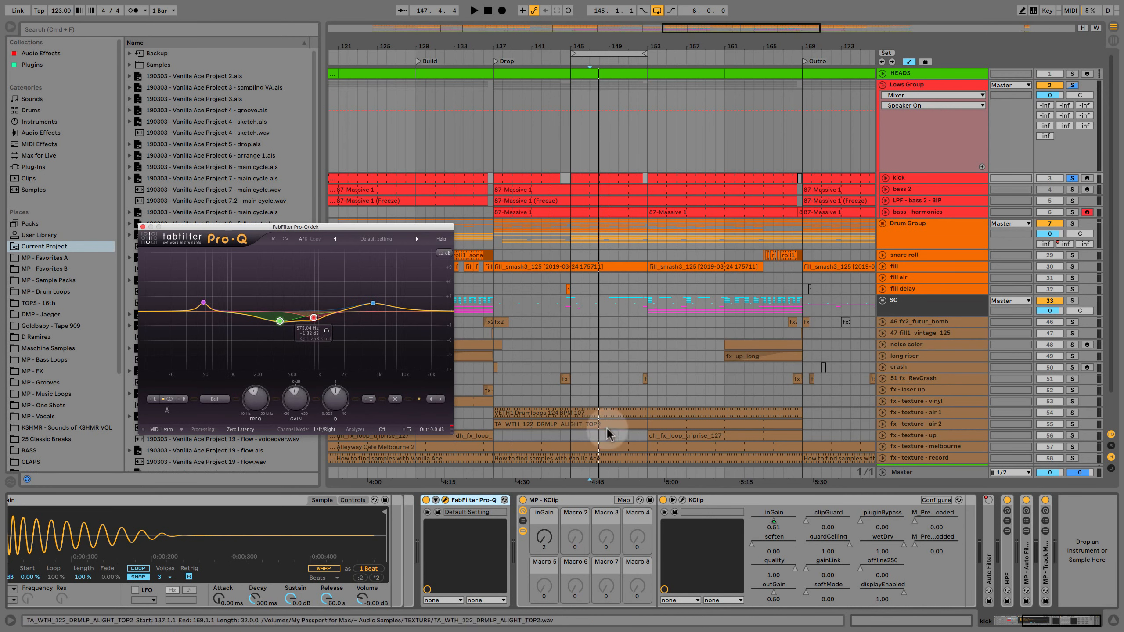
# Open the KClip plug-in window and place it beside the Pro-Q window.
pyautogui.click(683, 500)
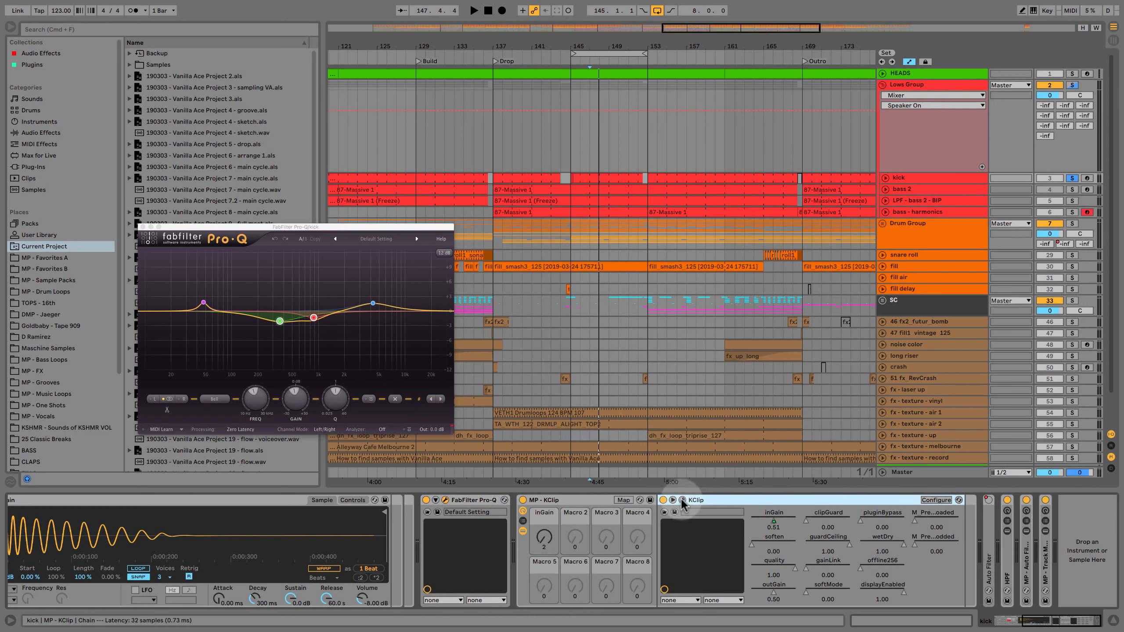
pyautogui.moveTo(676, 225); pyautogui.dragTo(659, 239)
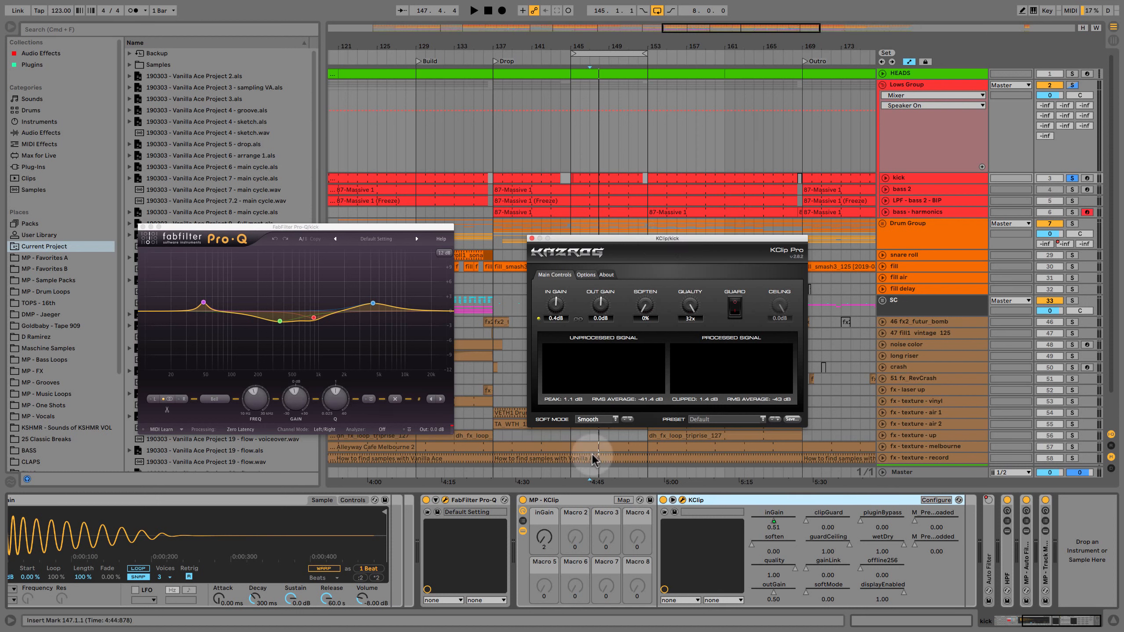
# Compare the kick during playback with the FabFilter Pro-Q and MP - KClip rack bypassed and active together.
pyautogui.click(573, 502)
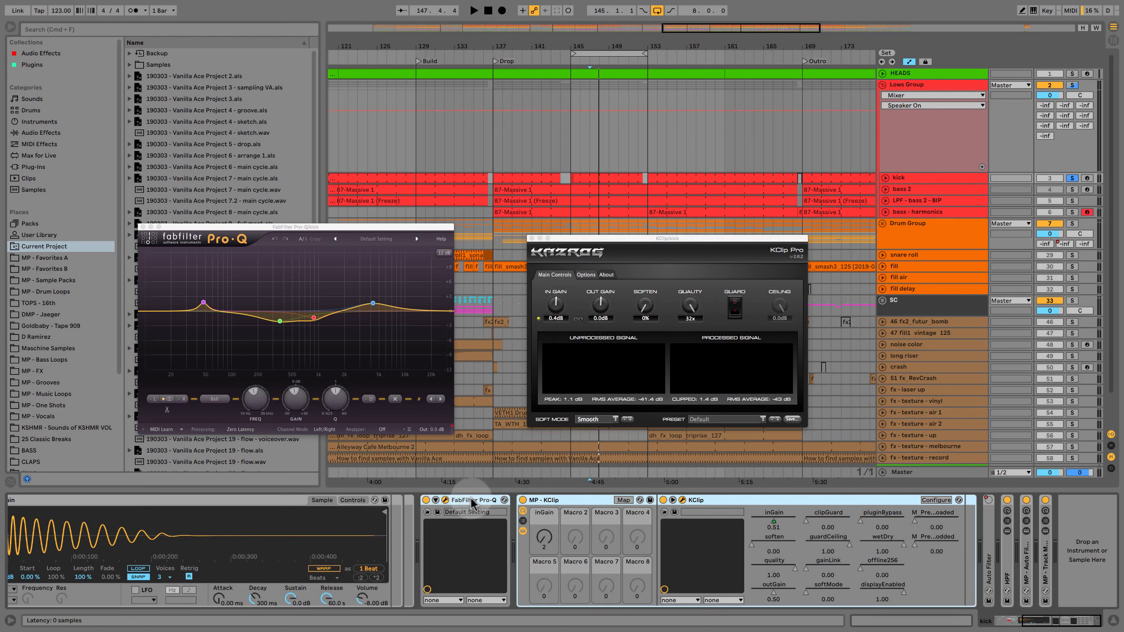
pyautogui.press('0')
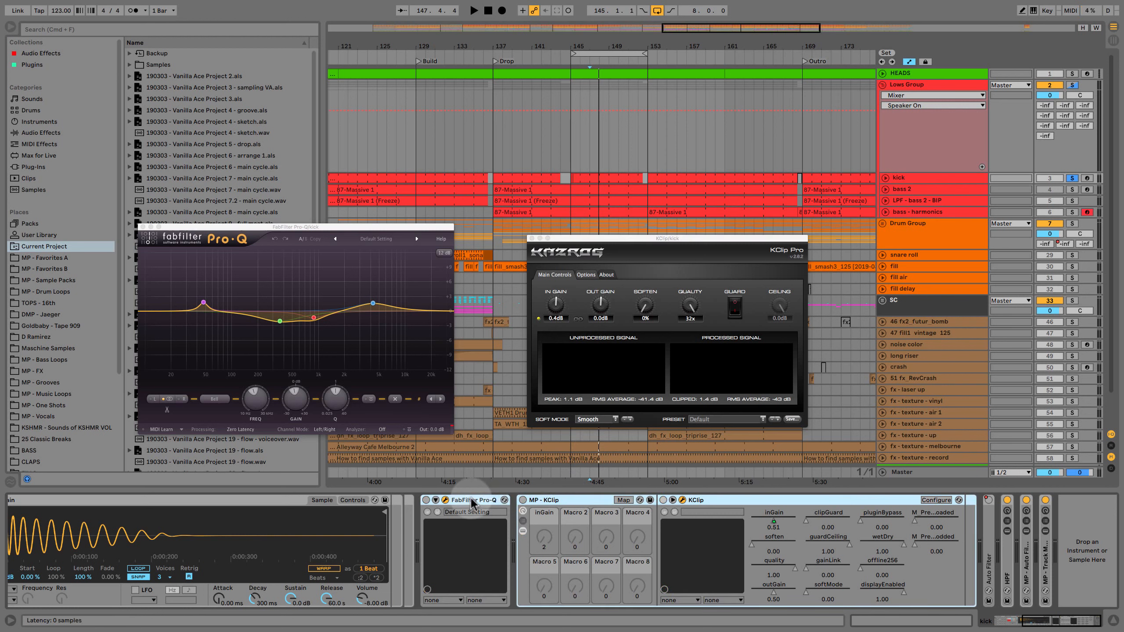
pyautogui.press('space')
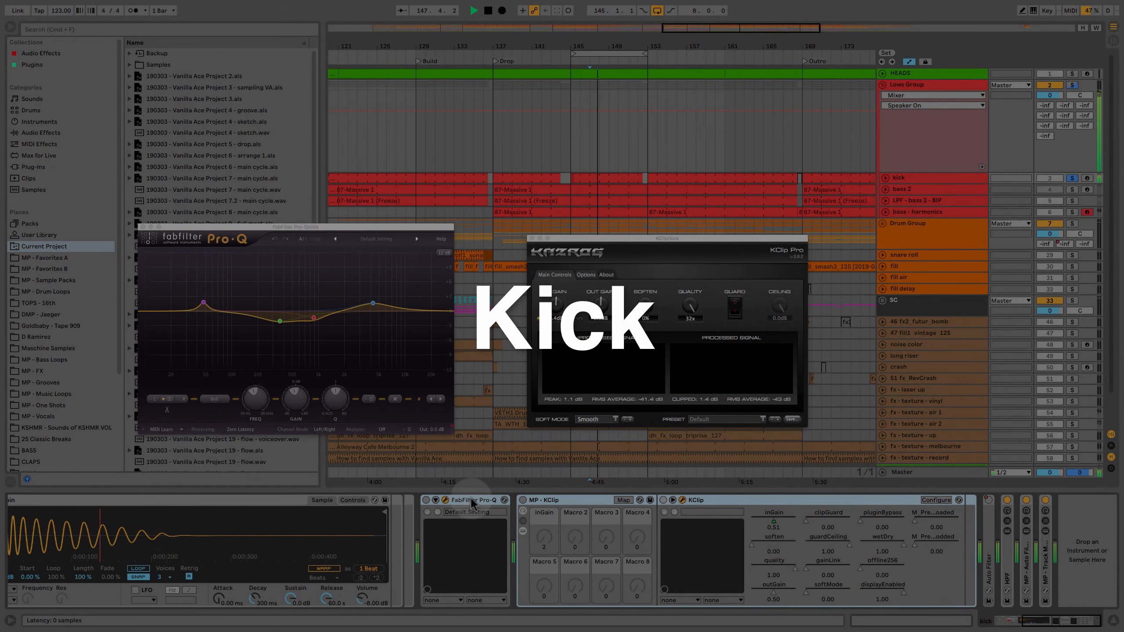
pyautogui.press('0')
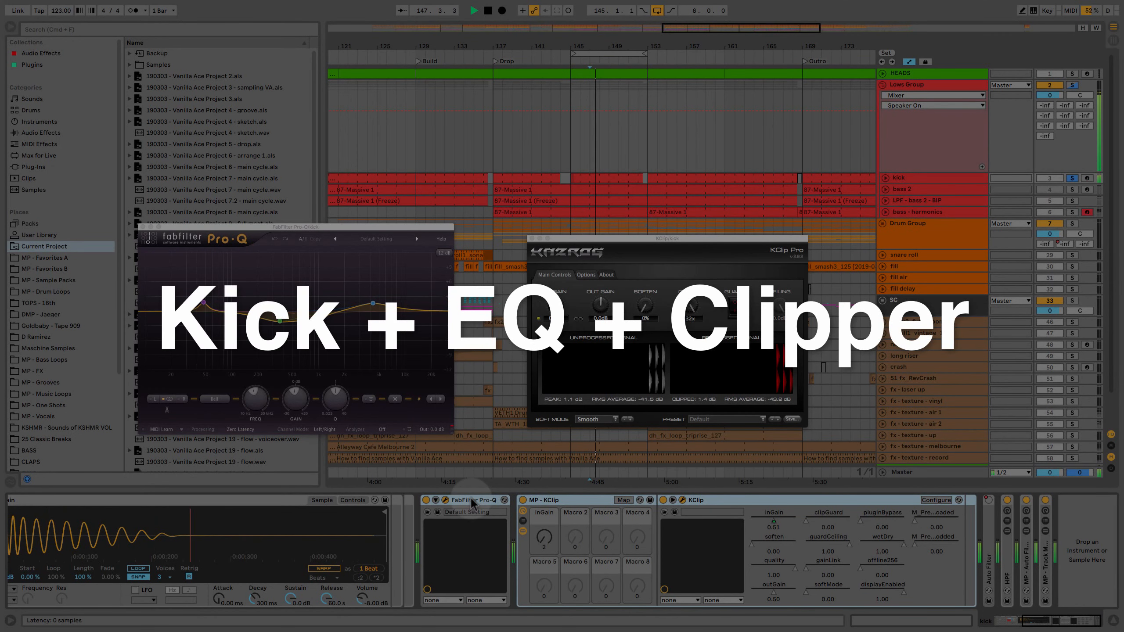
pyautogui.press('space')
pyautogui.press('0')
pyautogui.press('space')
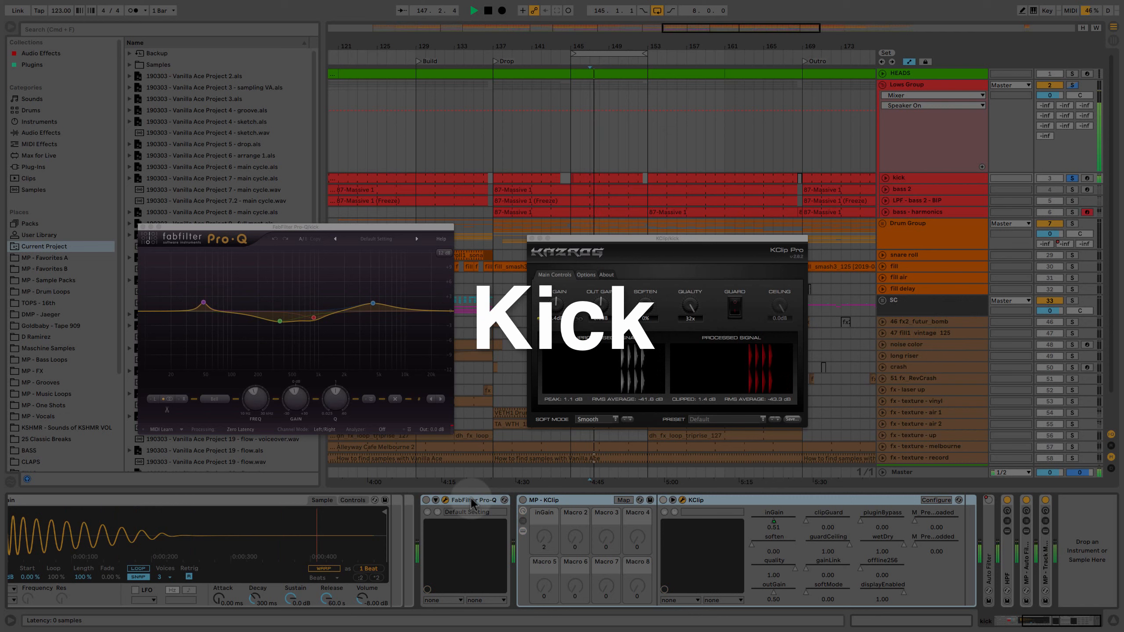
pyautogui.press('0')
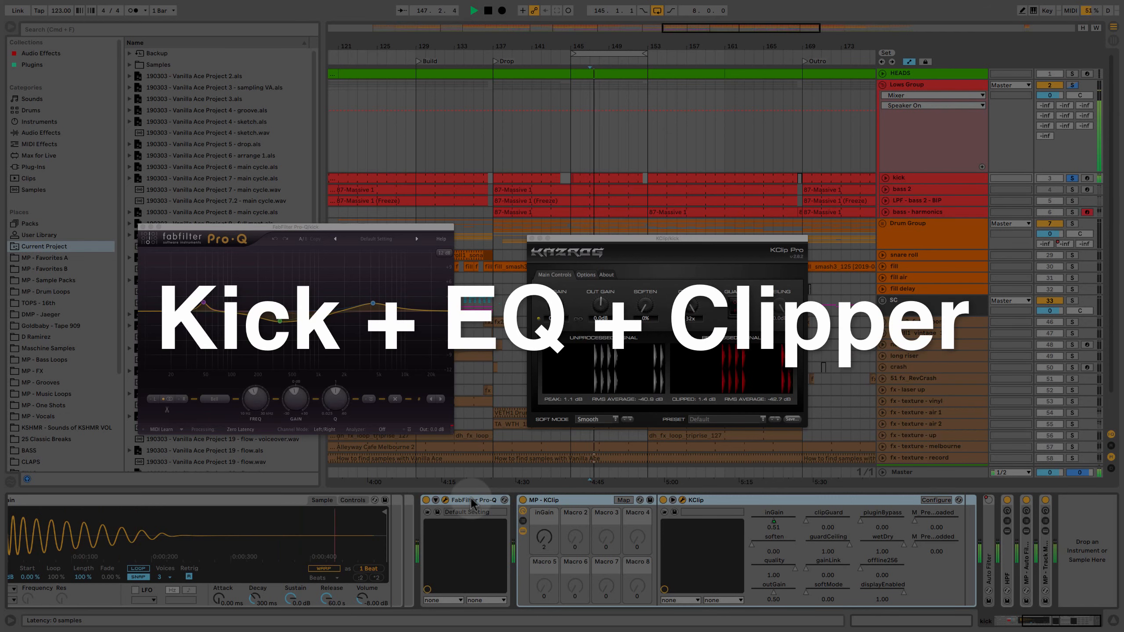
# Solo the Clap Group, audition it and show the snare track's devices.
pyautogui.click(954, 179)
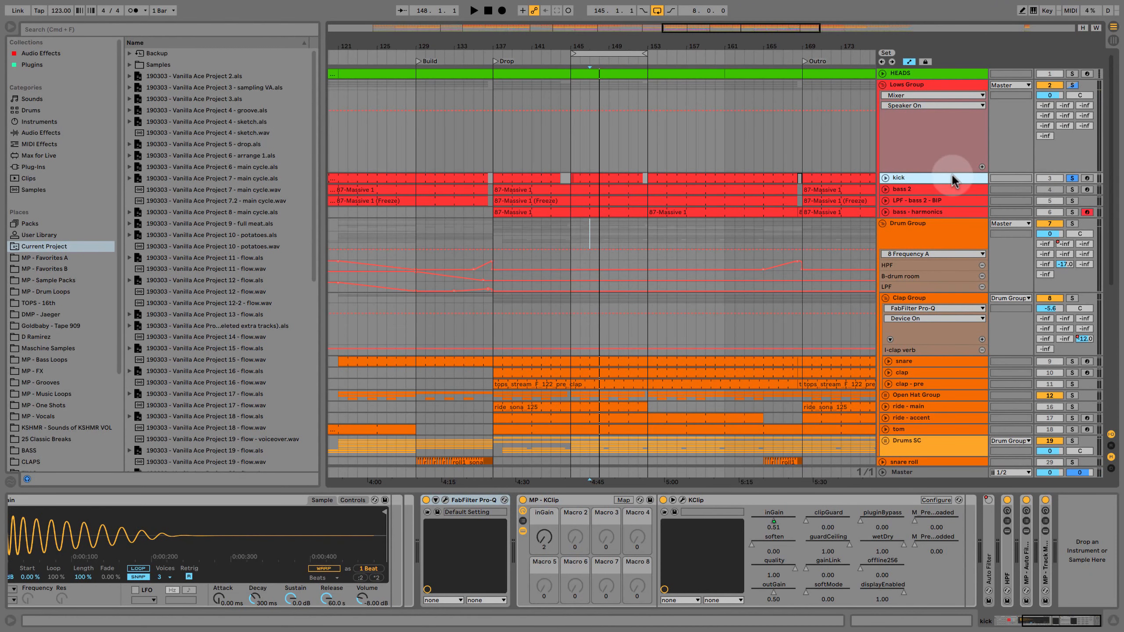
pyautogui.click(1073, 299)
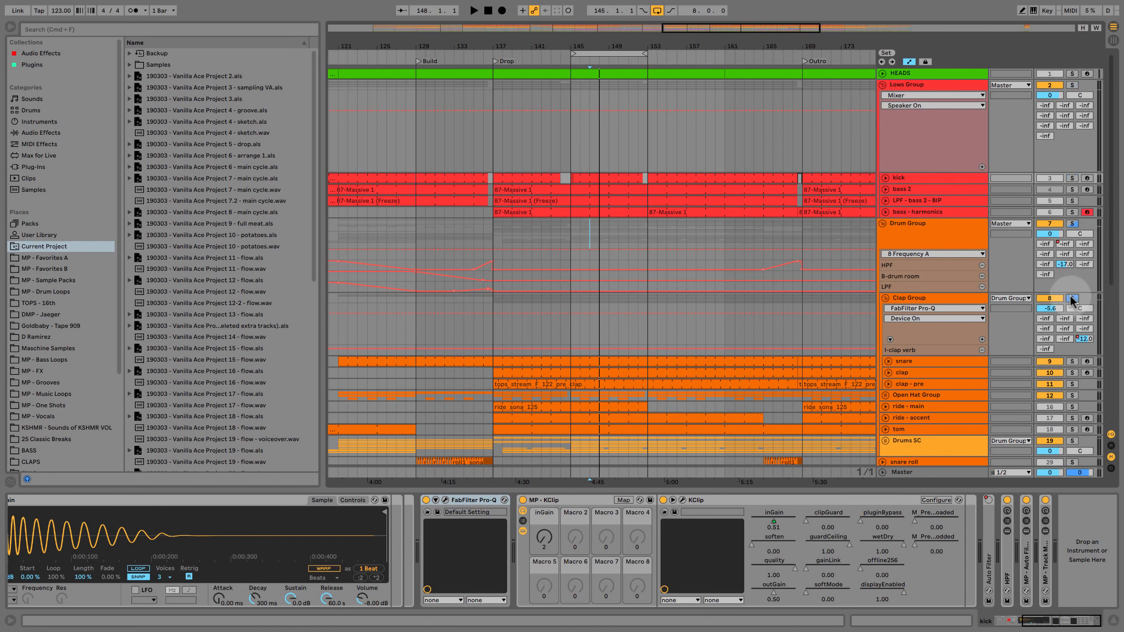
pyautogui.press('space')
pyautogui.click(954, 361)
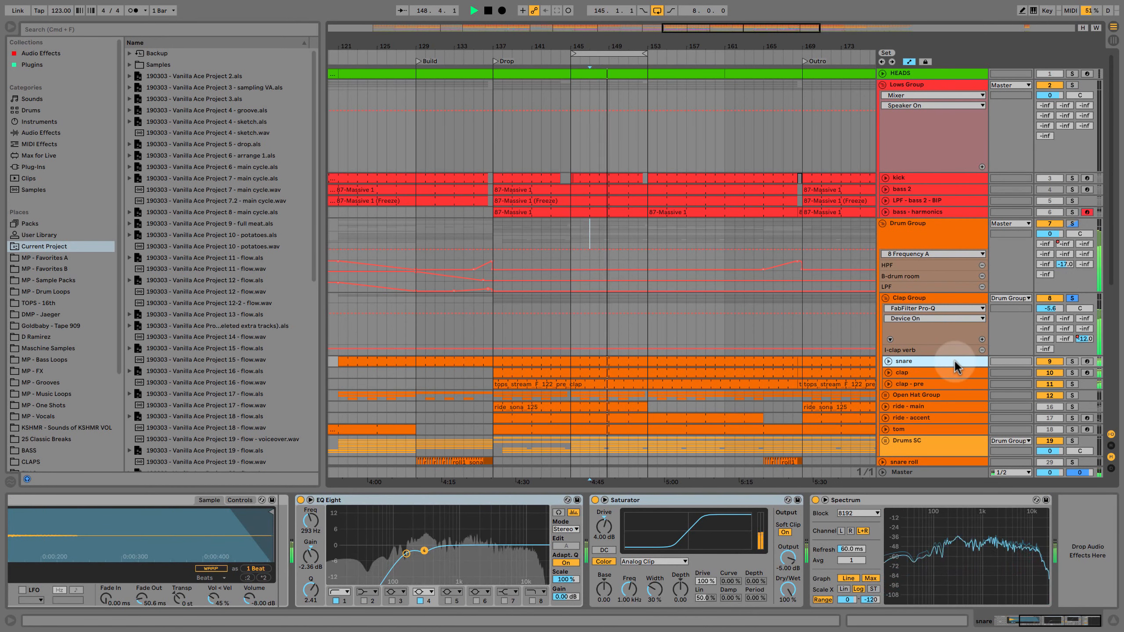
pyautogui.press('space')
# Show the return tracks, deactivate the I clap verb return and hide the return tracks again.
pyautogui.press('alt+super+r')
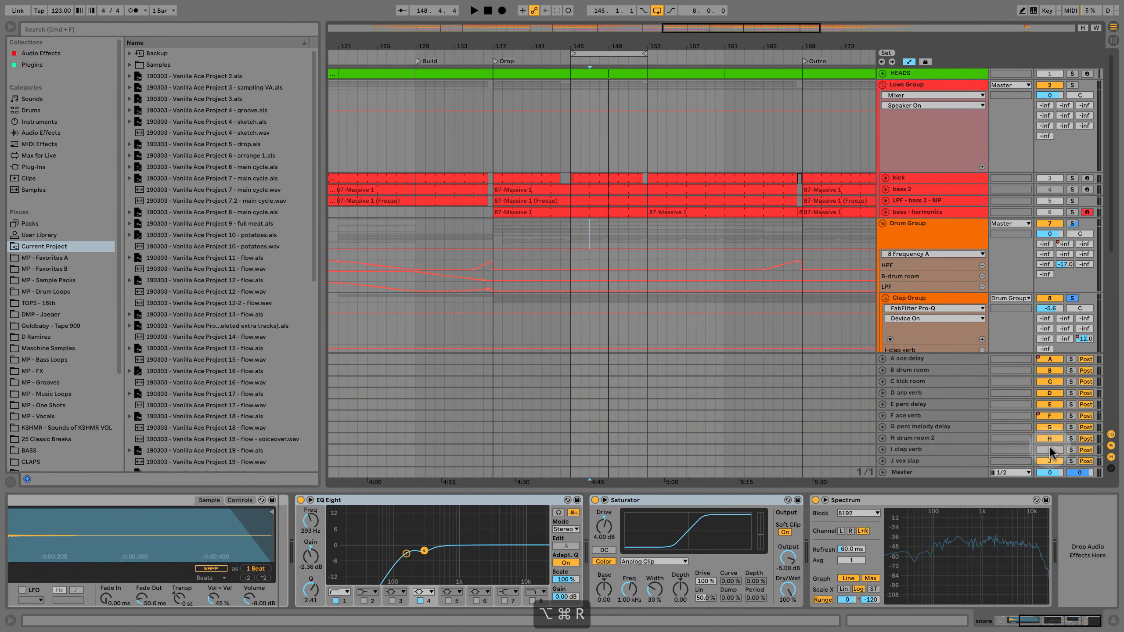
pyautogui.press('alt+super+r')
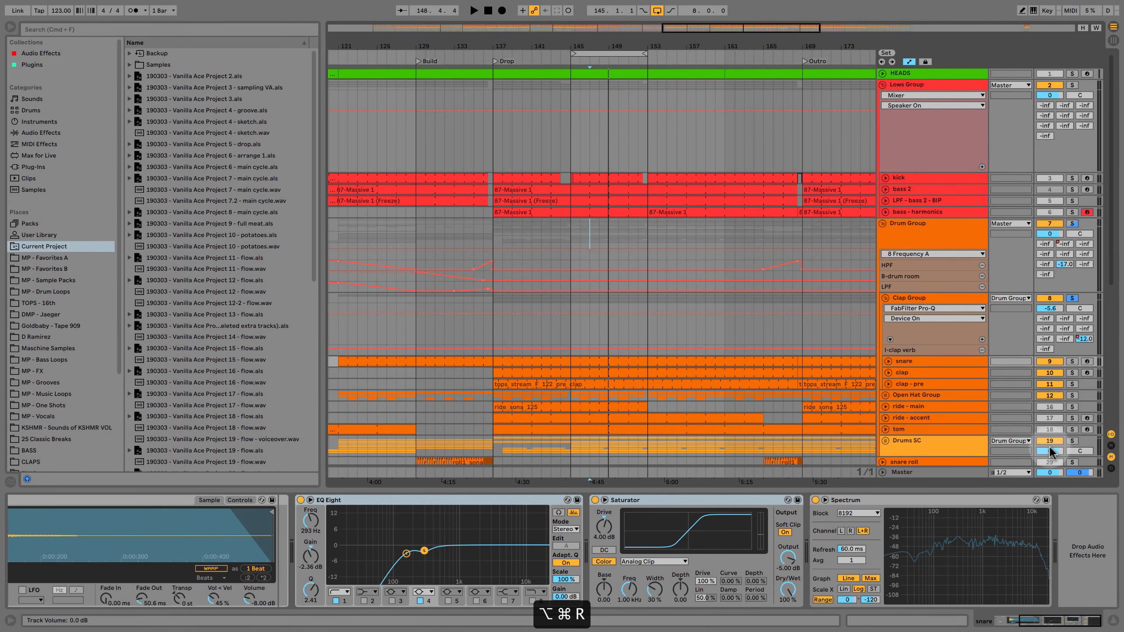
# Solo the snare track within the Clap Group, audition it and display its Simpler sample.
pyautogui.click(1071, 364)
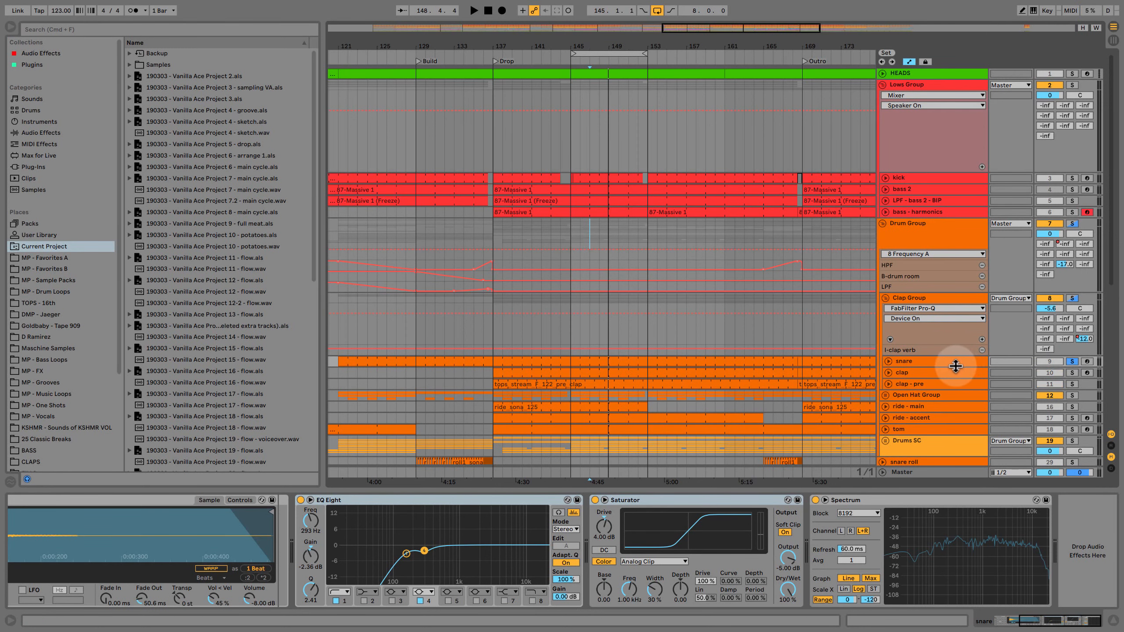
pyautogui.press('space')
pyautogui.hscroll(-8, 487, 531)
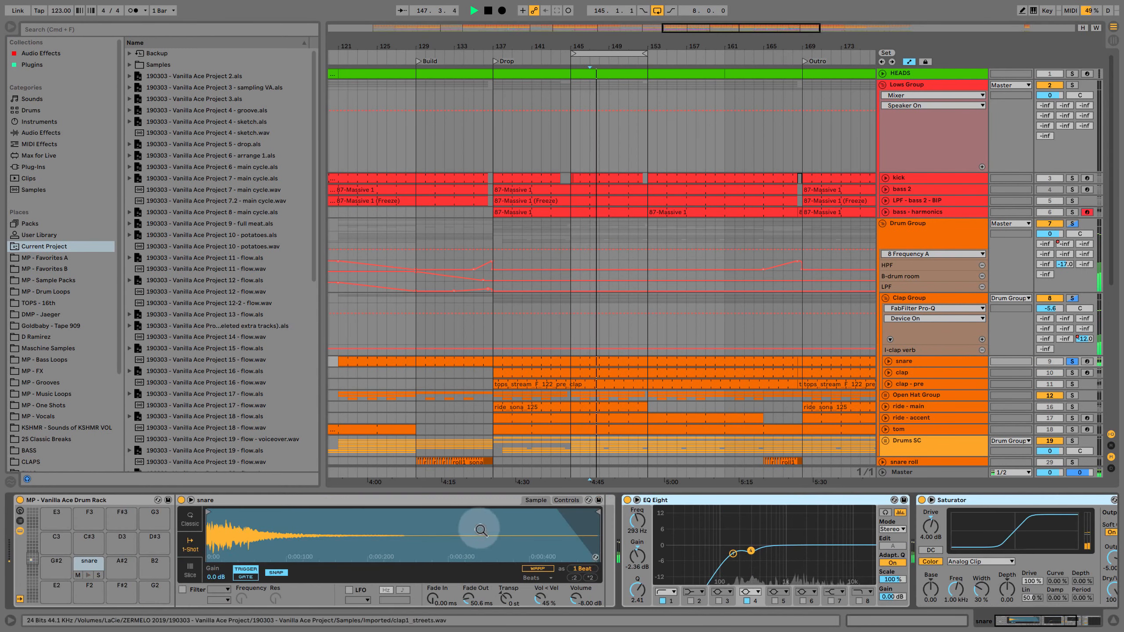
pyautogui.click(294, 501)
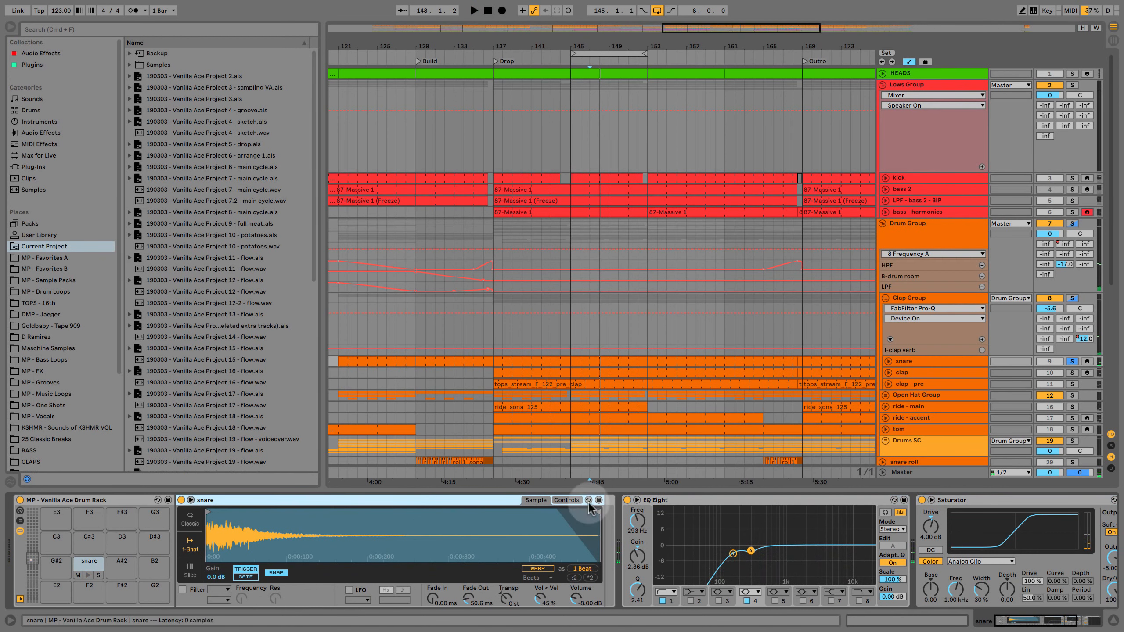
# Examine the snare's EQ Eight and Saturator settings, selecting the EQ's two active bands.
pyautogui.click(684, 500)
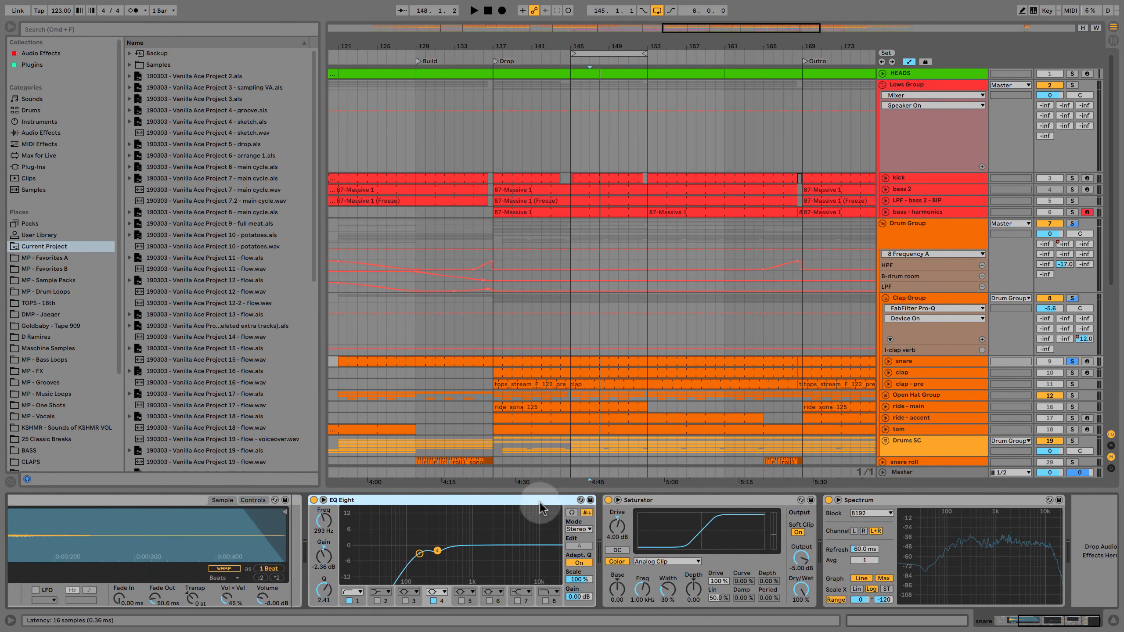
pyautogui.moveTo(389, 527); pyautogui.dragTo(494, 604)
pyautogui.click(700, 503)
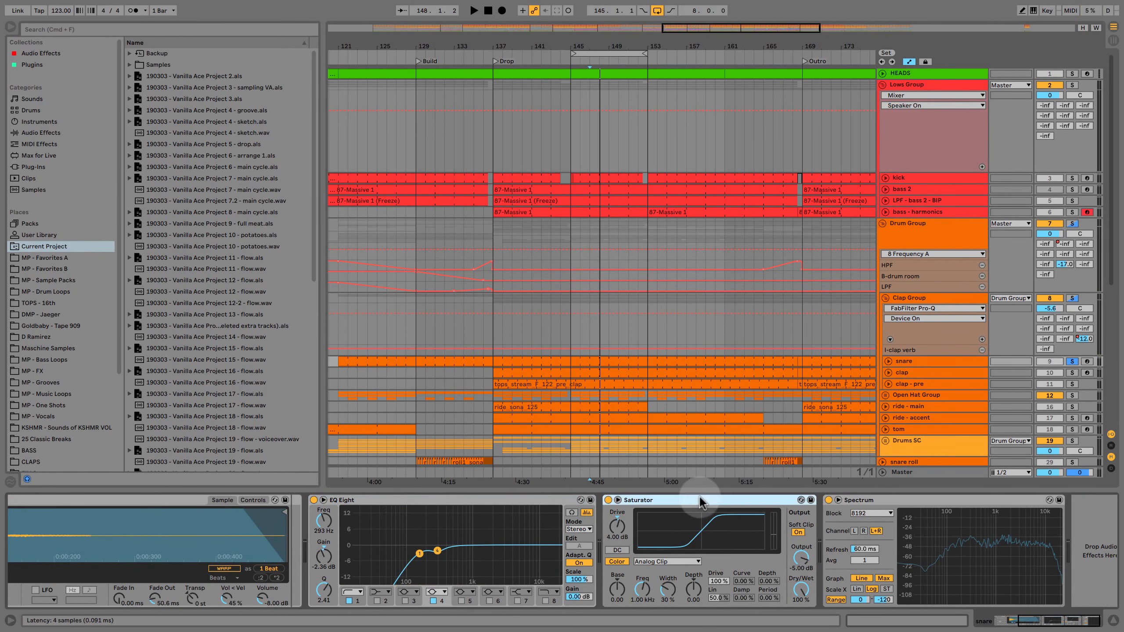
pyautogui.click(505, 499)
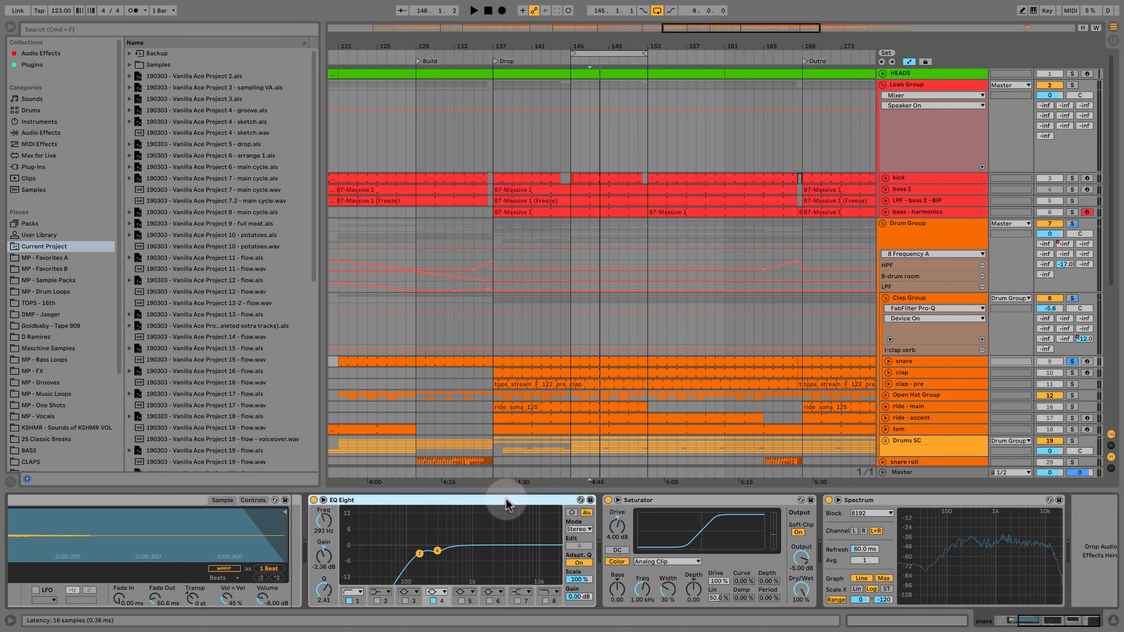
pyautogui.click(746, 500)
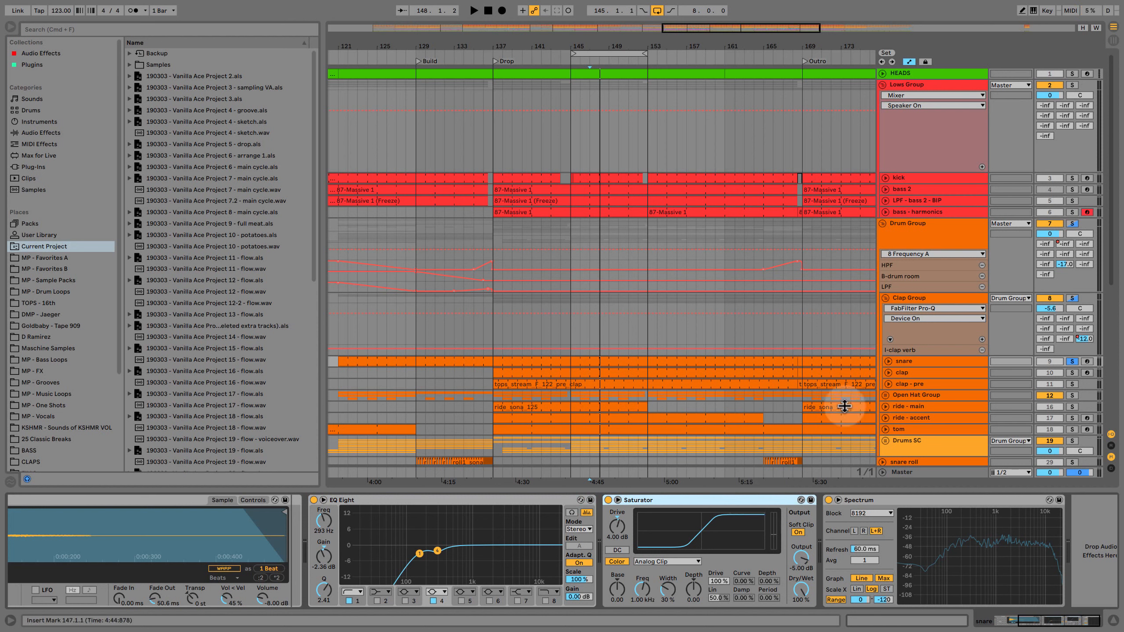
# Switch the solo from the snare track to the clap track and audition it.
pyautogui.click(943, 362)
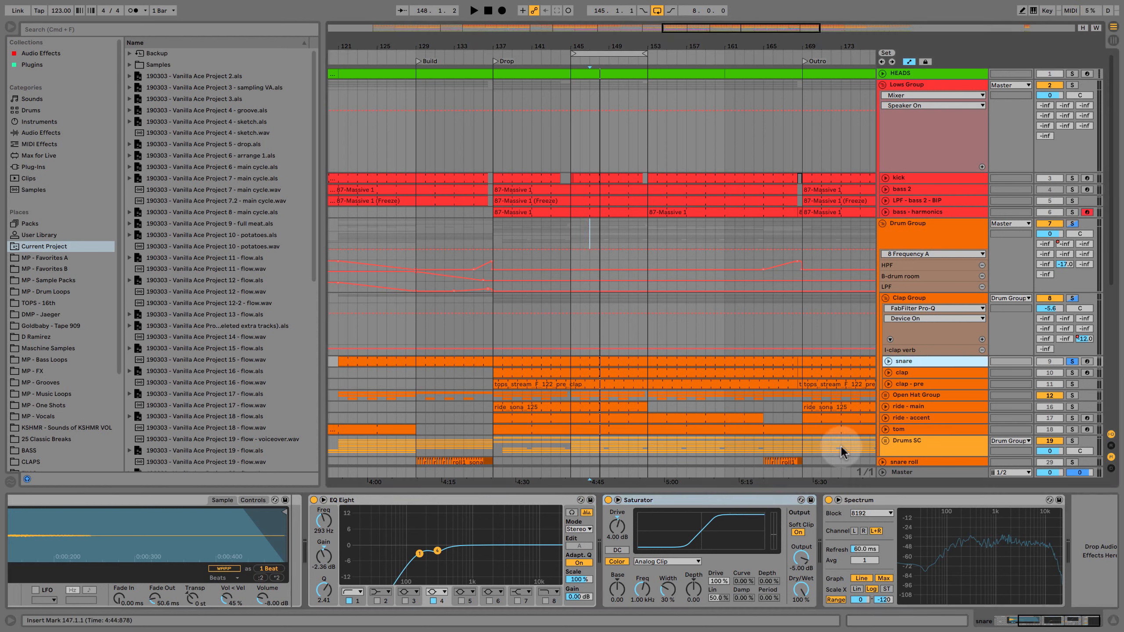
pyautogui.click(1072, 372)
pyautogui.press('space')
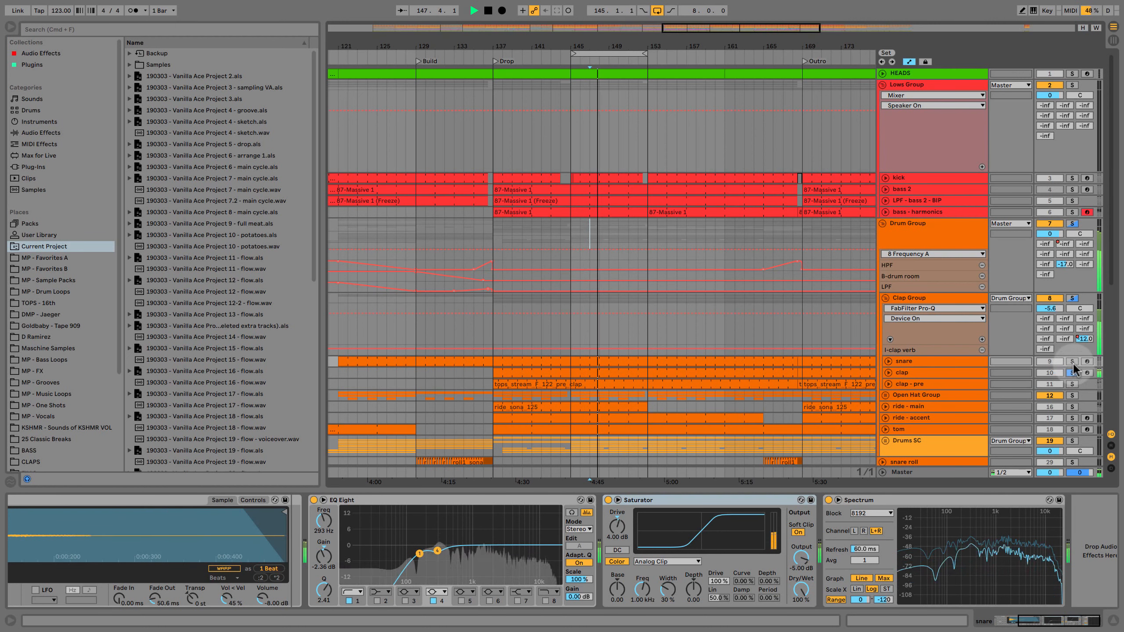
pyautogui.press('space')
# Show the clap track's devices and compare the snare and clap sounds by alternating their solos during playback.
pyautogui.click(947, 374)
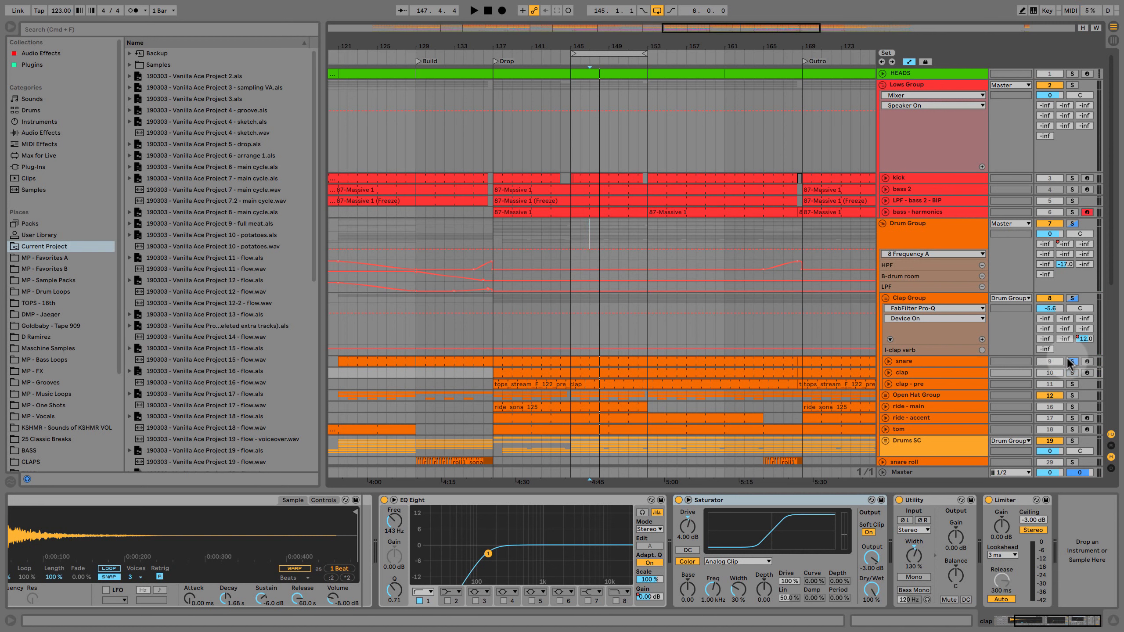
pyautogui.press('space')
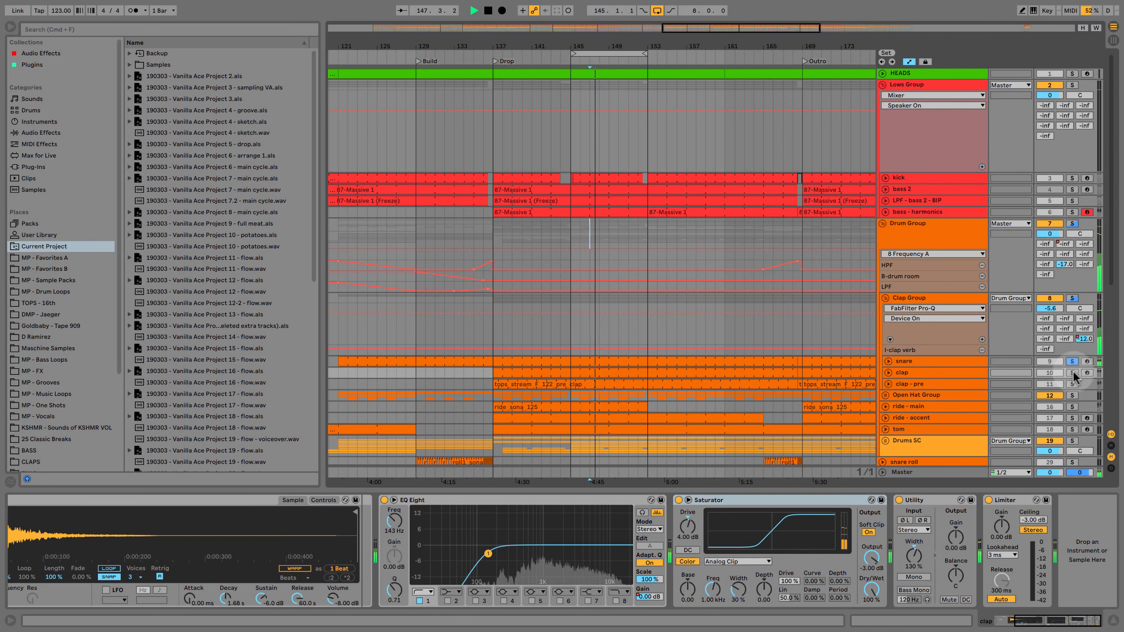
pyautogui.click(1074, 373)
pyautogui.press('space')
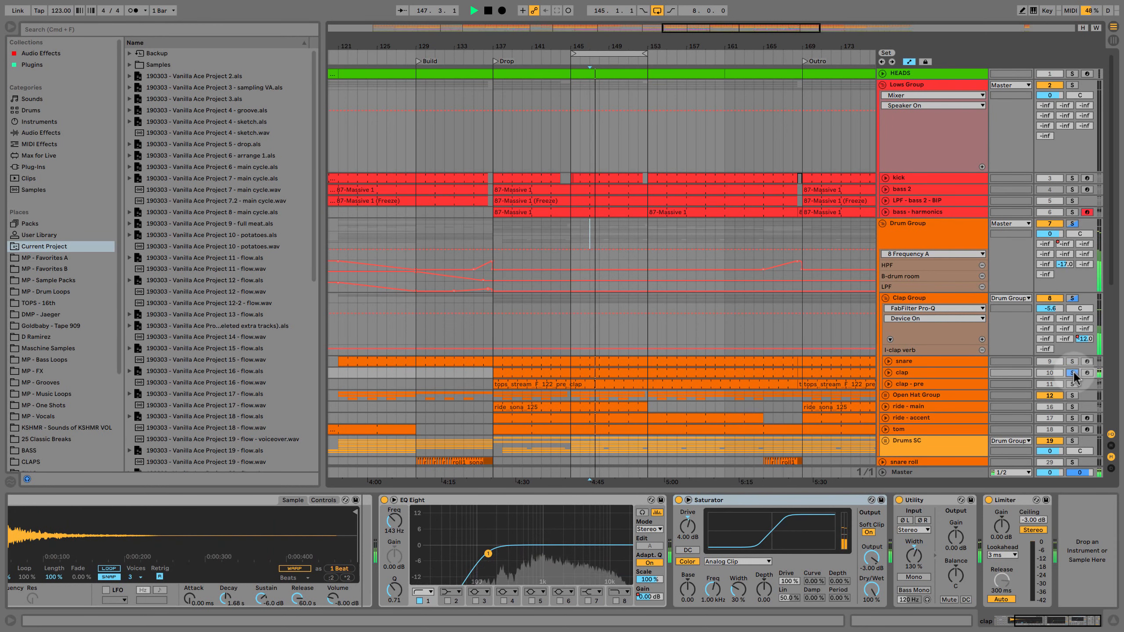
# Examine the clap track's EQ Eight, Saturator, Utility width and Limiter settings, auditioning the processed clap.
pyautogui.press('space')
pyautogui.click(911, 373)
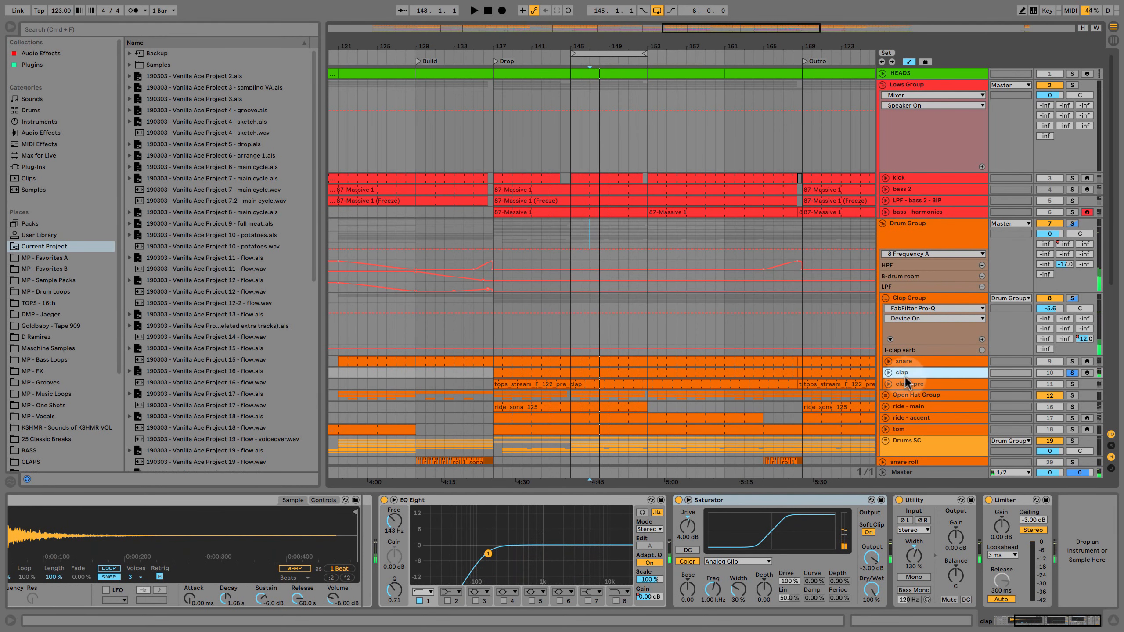
pyautogui.click(497, 532)
pyautogui.hscroll(-6, 497, 533)
pyautogui.hscroll(6, 704, 502)
pyautogui.click(517, 501)
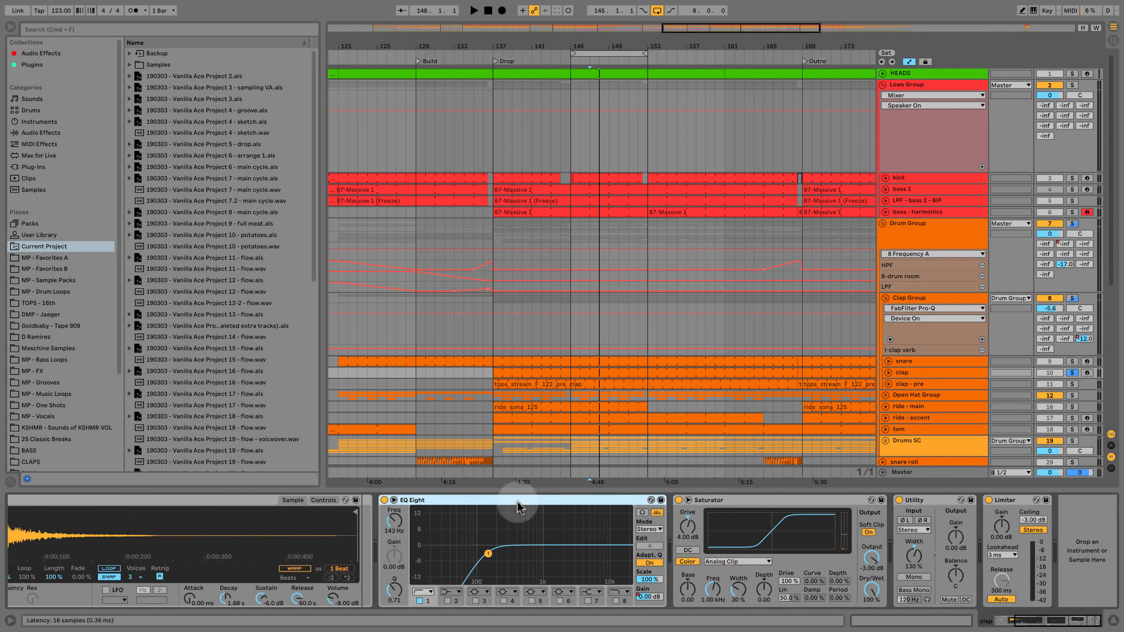
pyautogui.click(834, 501)
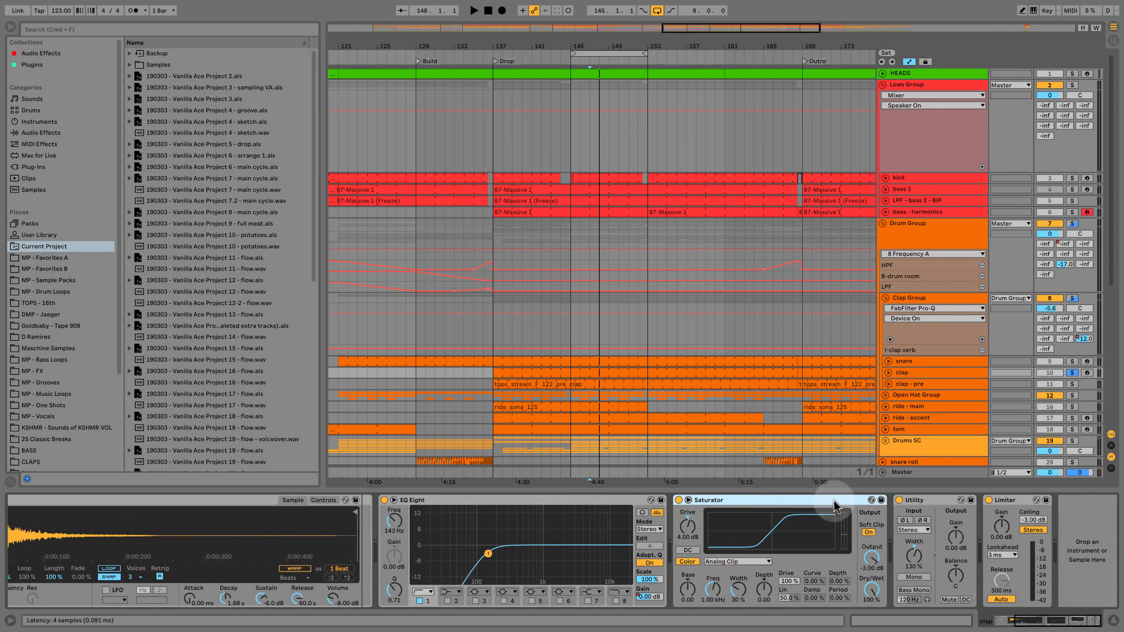
pyautogui.click(934, 502)
pyautogui.click(915, 564)
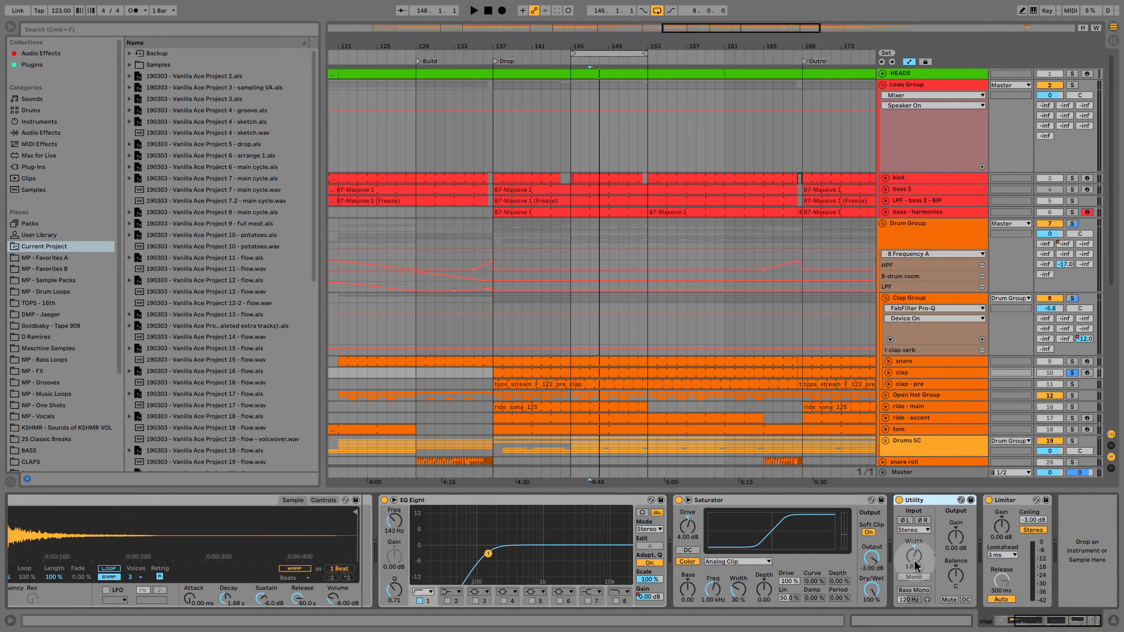
pyautogui.click(1011, 503)
pyautogui.press('space')
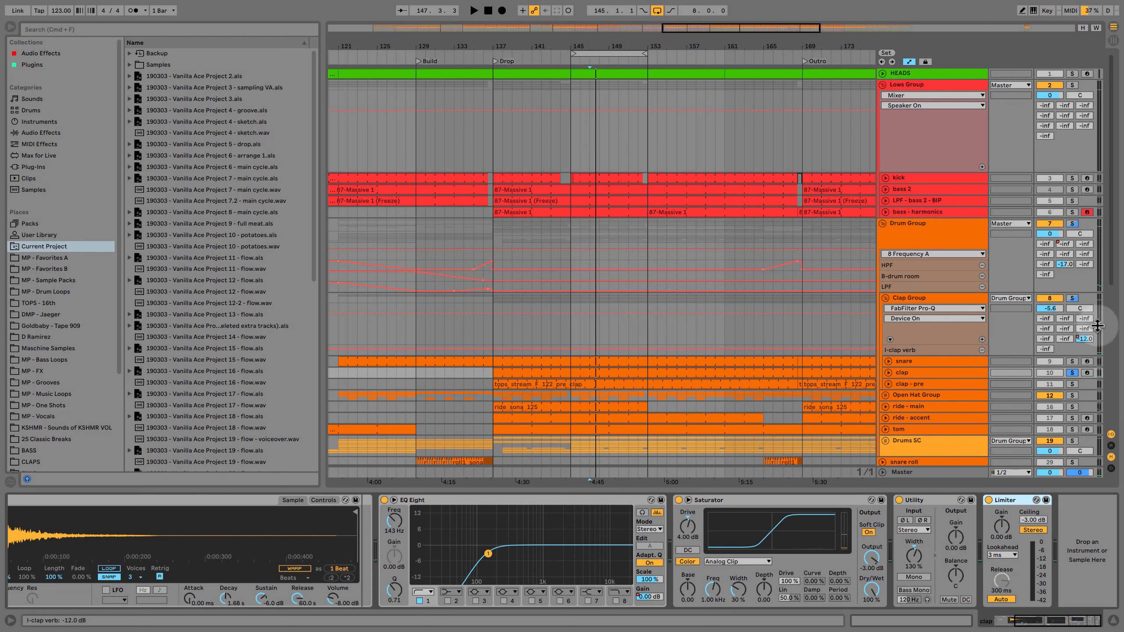
# Solo the clap - pre track, unfold it and inspect its waveform closely around bar 147.
pyautogui.click(931, 384)
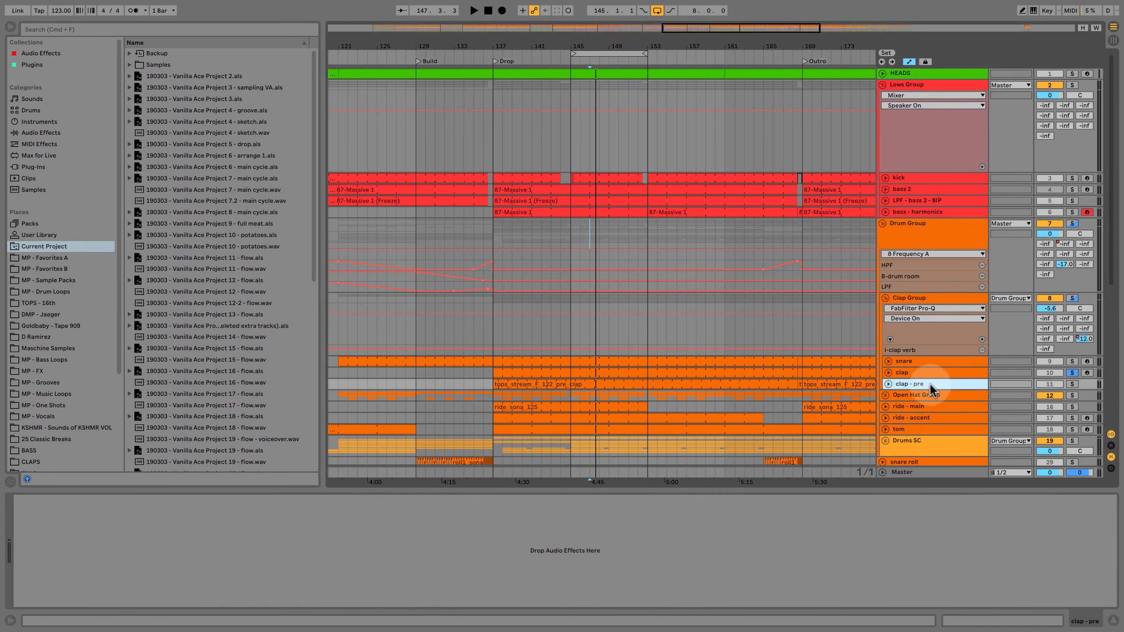
pyautogui.click(1073, 384)
pyautogui.click(888, 384)
pyautogui.click(593, 418)
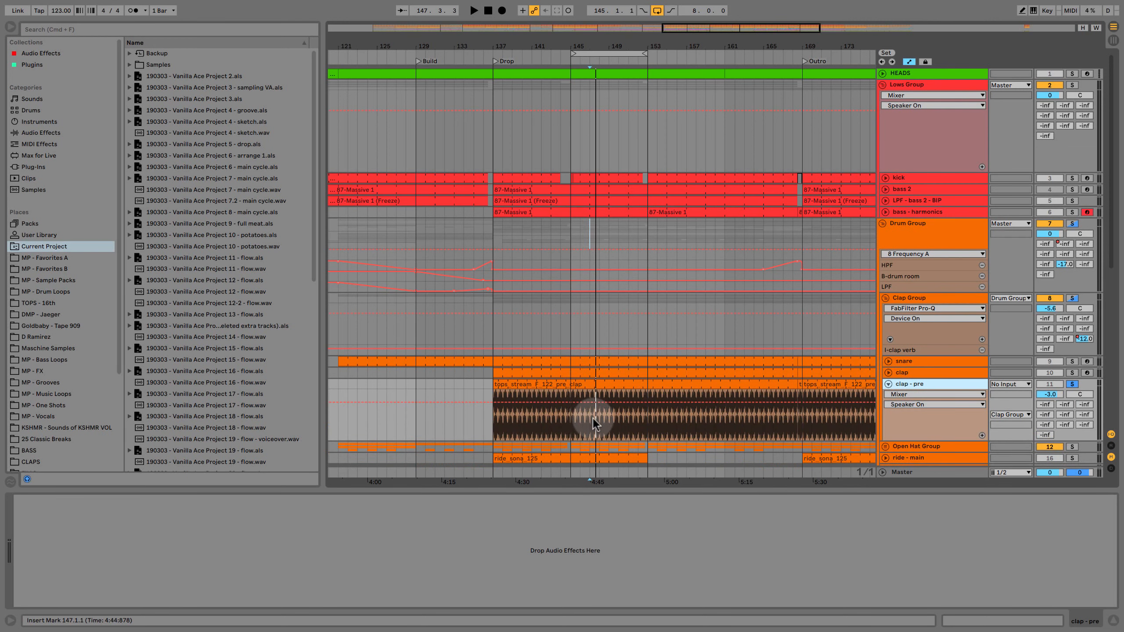
pyautogui.scroll(10, 593, 418)
pyautogui.scroll(4, 593, 418)
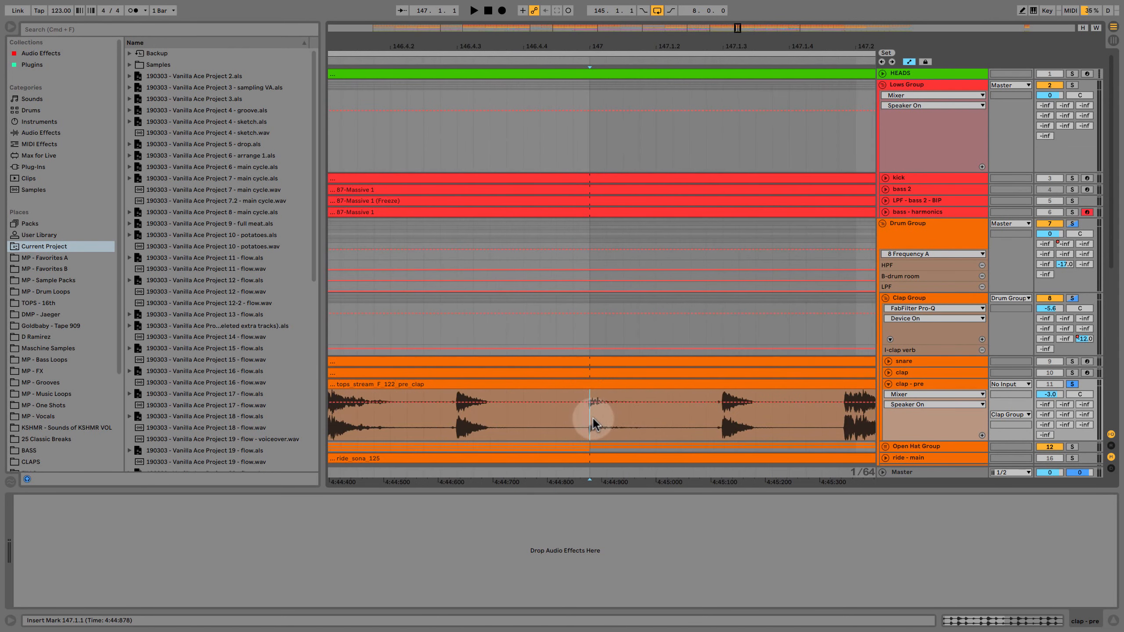
# Unfold the clap and snare tracks and highlight the pre-clap hit just before beat 147.2 for timing comparison.
pyautogui.click(889, 373)
pyautogui.click(889, 362)
pyautogui.hscroll(3, 835, 361)
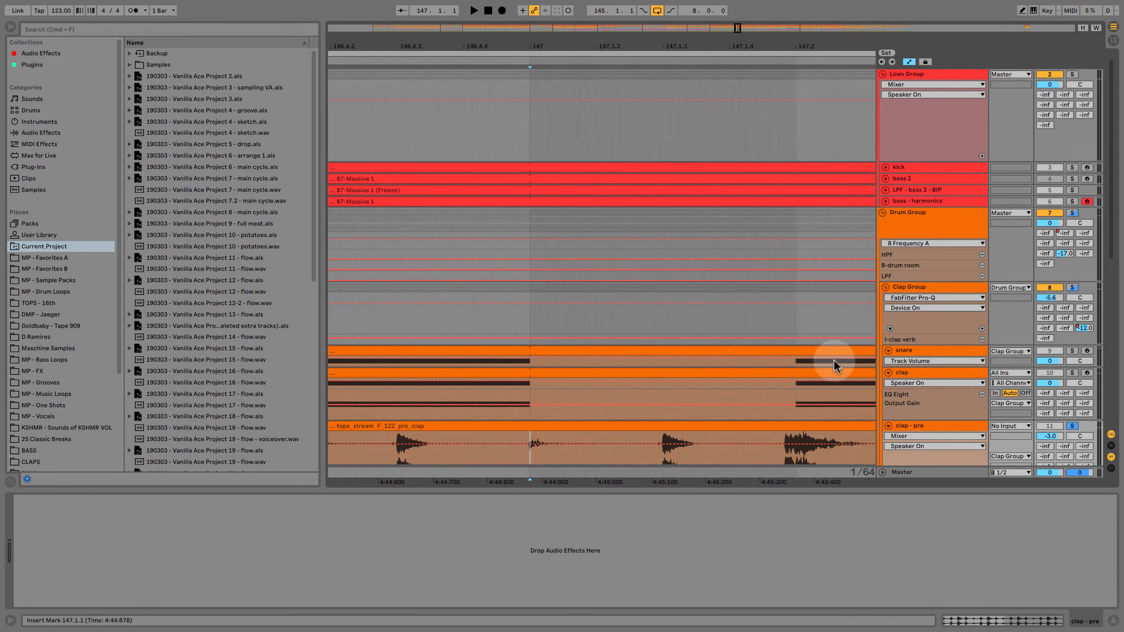
pyautogui.scroll(-2, 722, 399)
pyautogui.moveTo(717, 388); pyautogui.dragTo(742, 396)
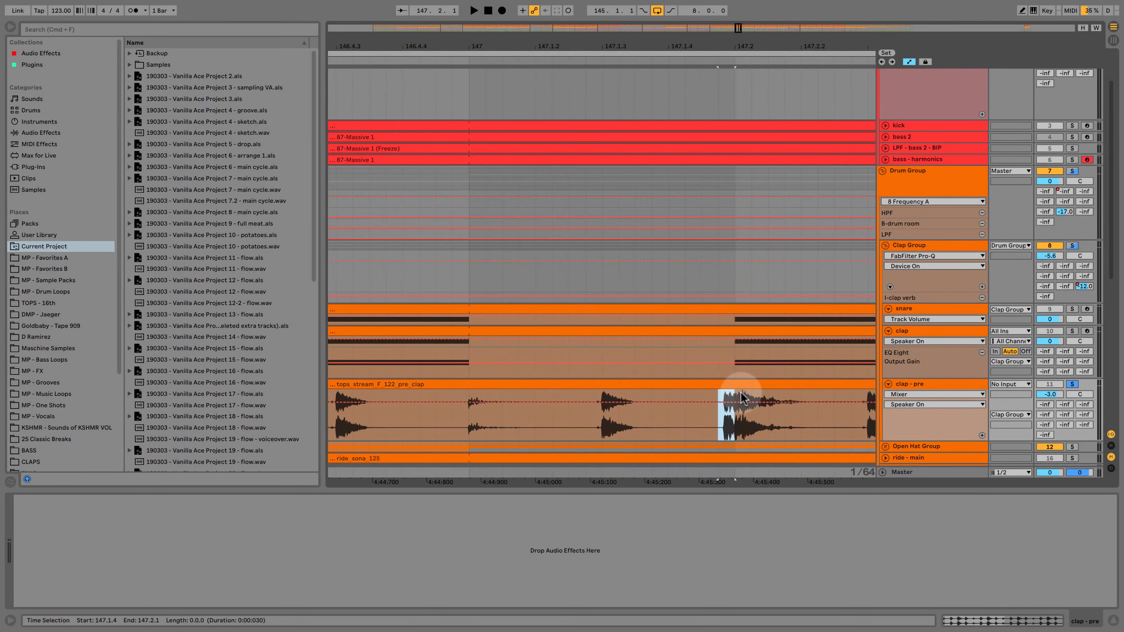
pyautogui.scroll(-6, 741, 399)
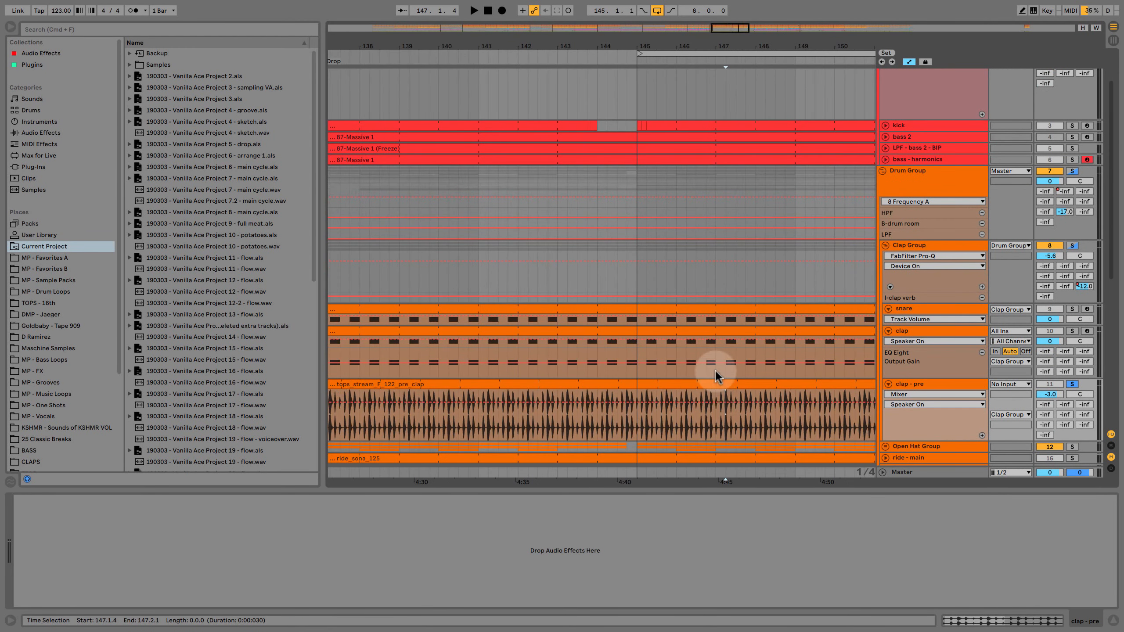
# Open the tops_stream pre-clap clip and examine its volume envelope around the pre-clap hits and the silenced sections between them.
pyautogui.click(715, 383)
pyautogui.doubleClick(715, 382)
pyautogui.moveTo(419, 345)
pyautogui.mouseDown()
pyautogui.moveTo(474, 360)
pyautogui.moveTo(467, 335)
pyautogui.mouseUp()
pyautogui.click(476, 349)
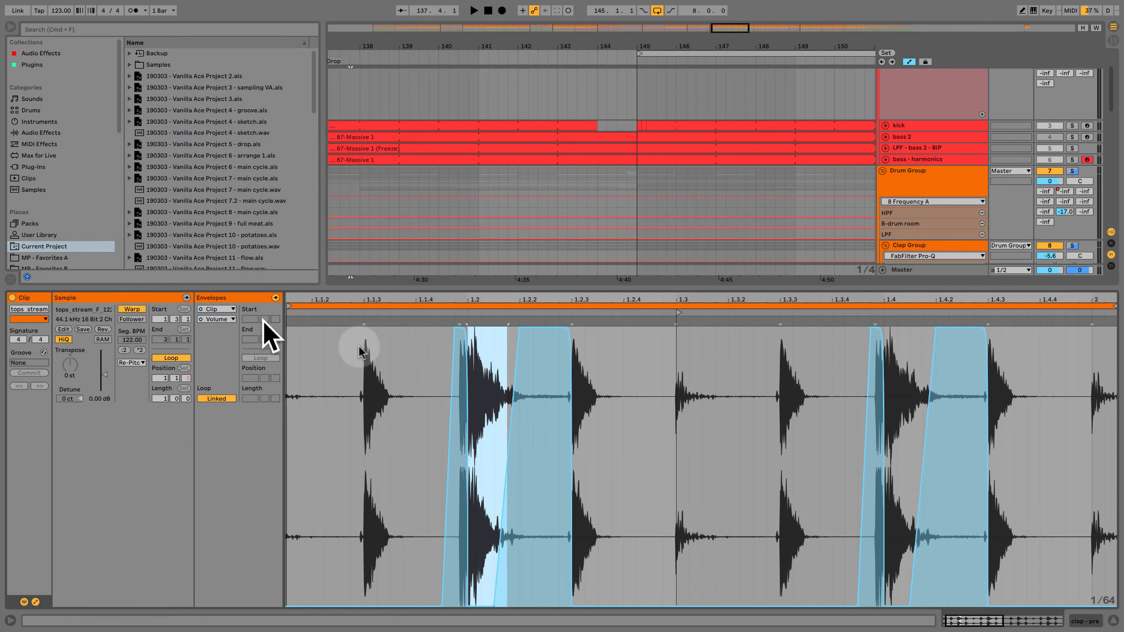
pyautogui.moveTo(548, 341); pyautogui.dragTo(587, 352)
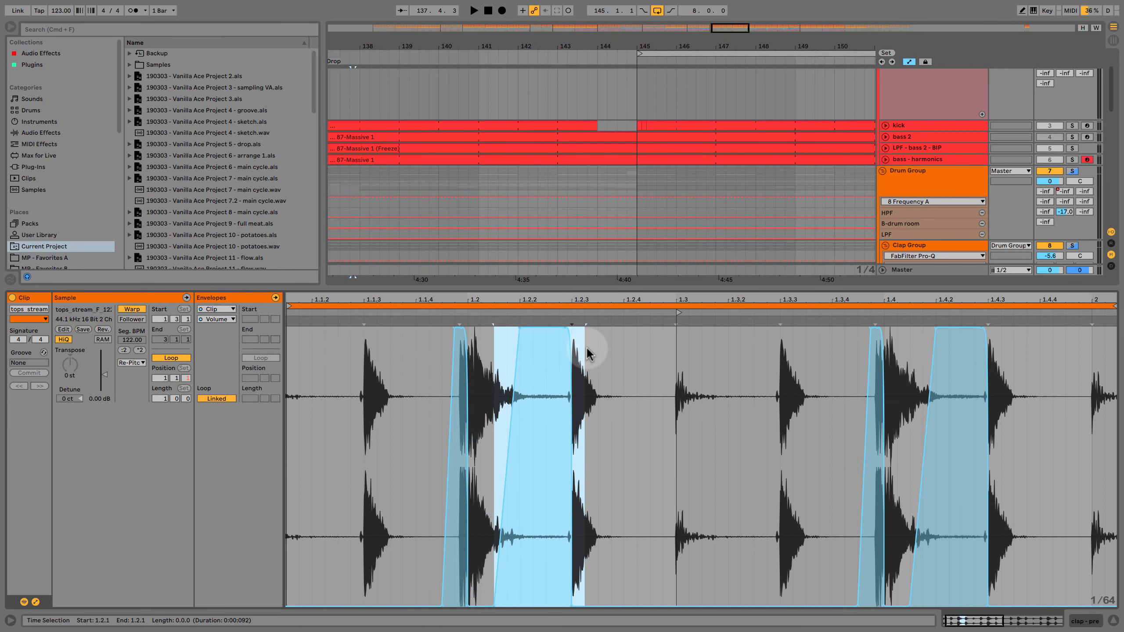
pyautogui.click(415, 337)
pyautogui.press('-')
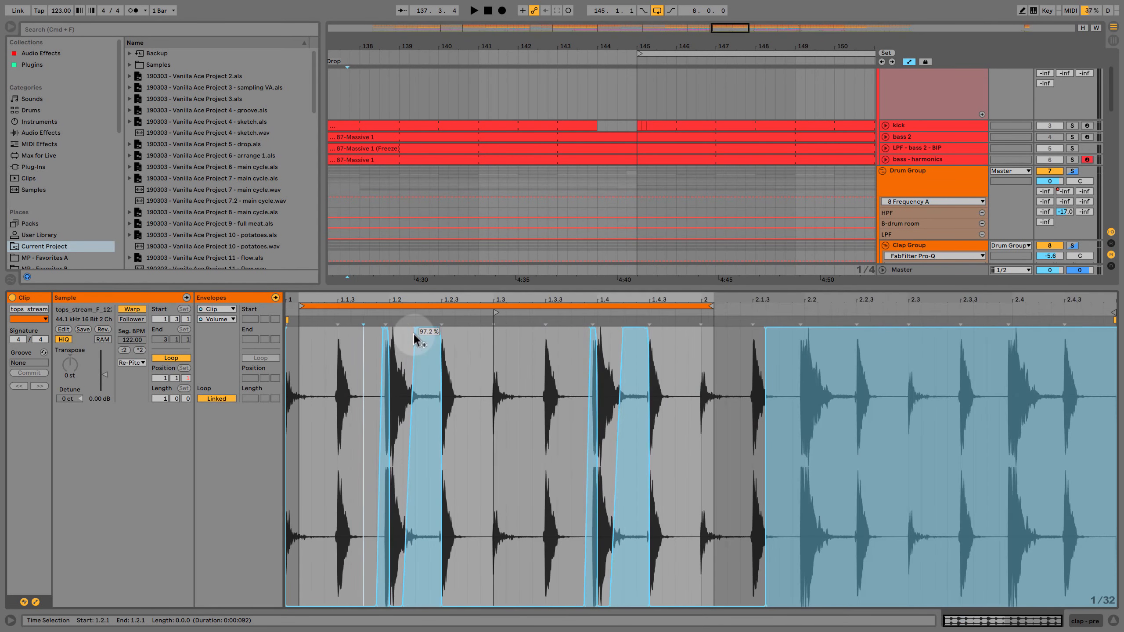
pyautogui.press('super+alt+l')
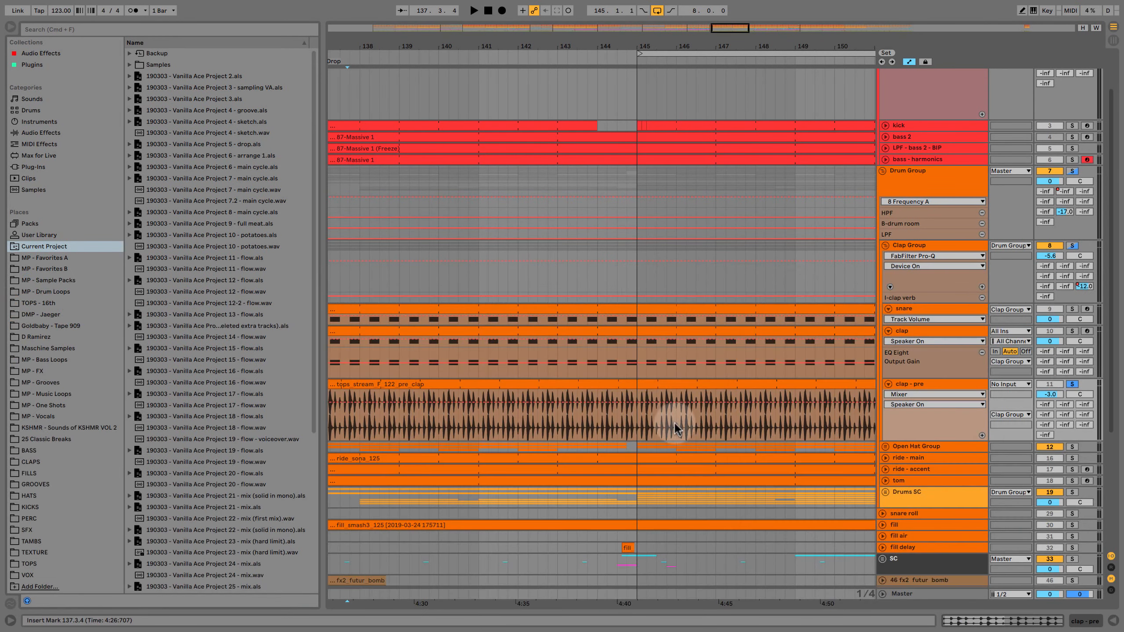
# Audition the soloed clap - pre track from bar 145 and display its device chain.
pyautogui.click(638, 422)
pyautogui.press('-')
pyautogui.press('-')
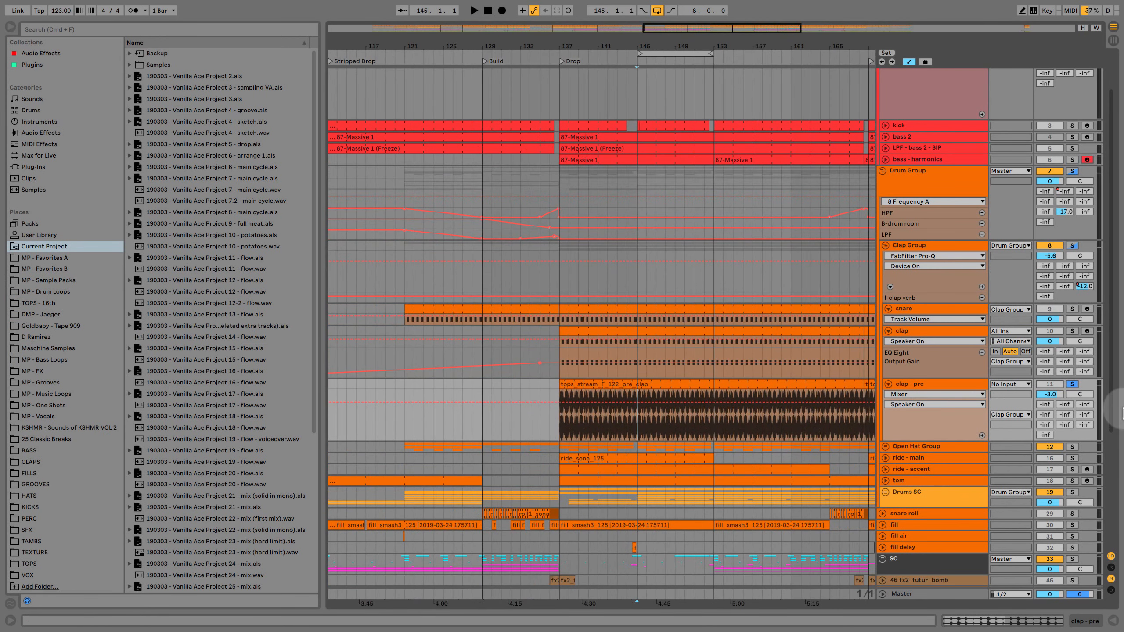
pyautogui.press('space')
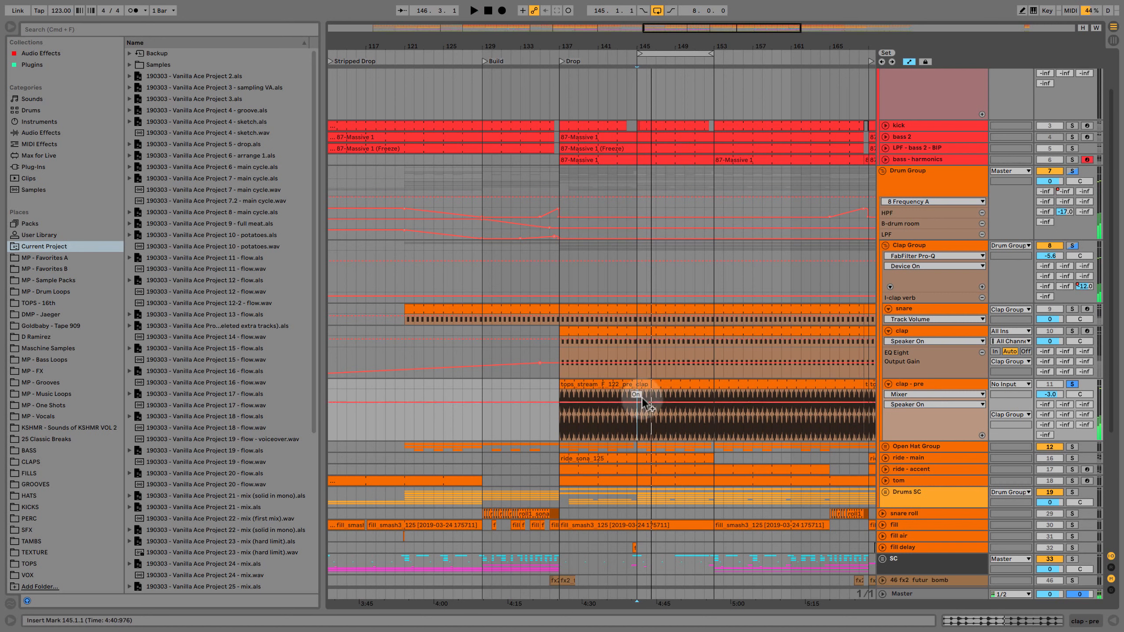
pyautogui.press('space')
pyautogui.press('+')
pyautogui.press('+')
pyautogui.press('+')
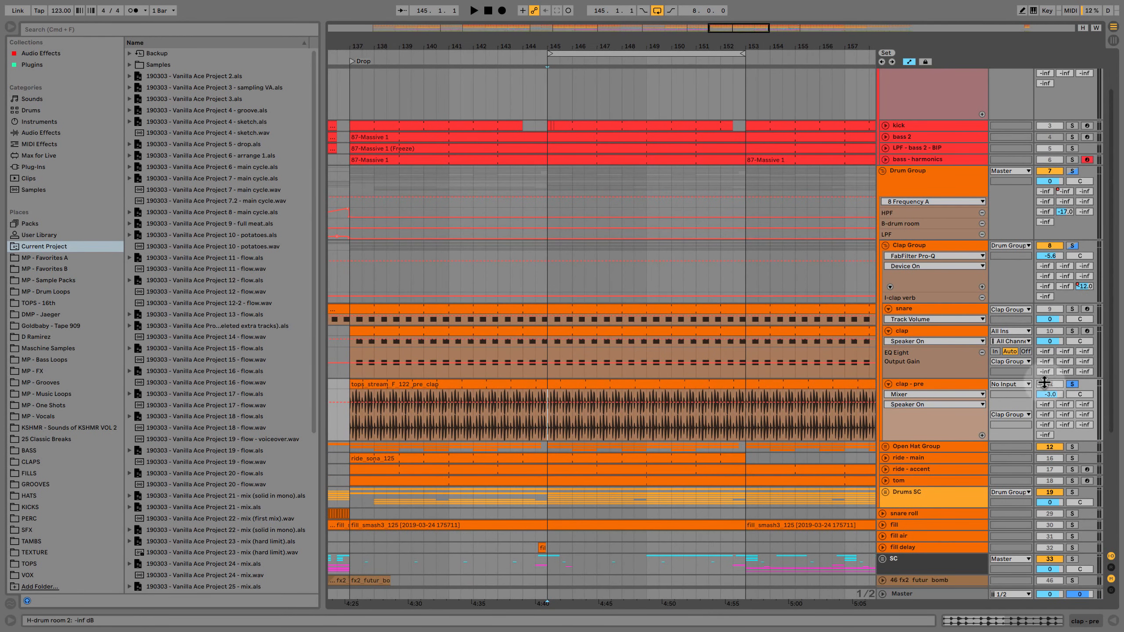
pyautogui.doubleClick(965, 383)
# Solo the whole Clap Group instead of clap - pre, audition its layers together and fold the unfolded tracks.
pyautogui.click(1073, 309)
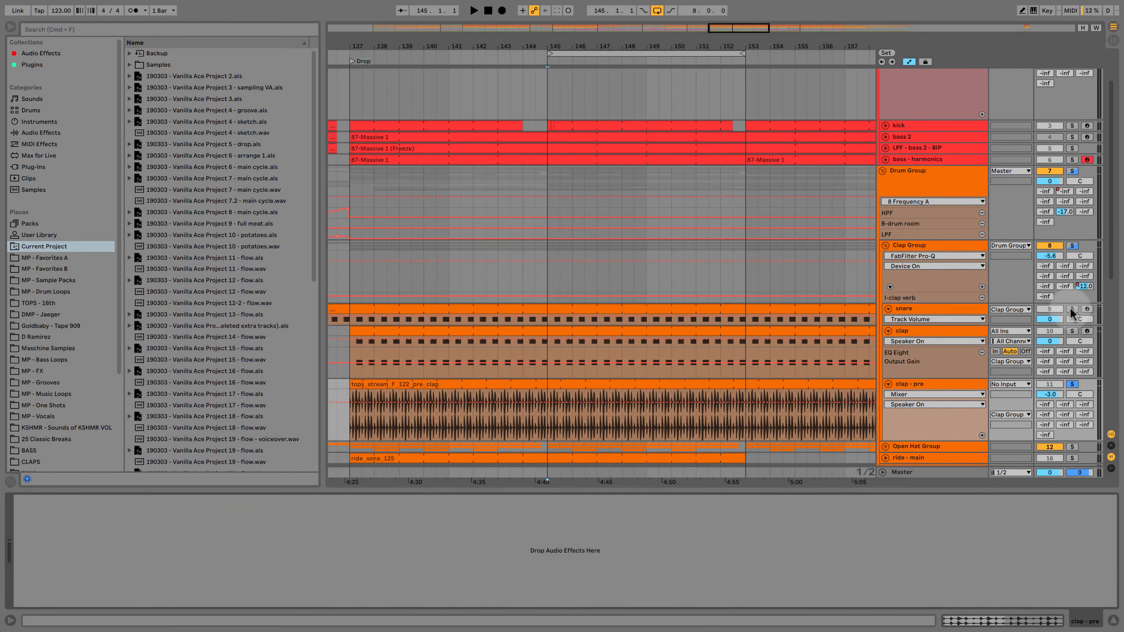
pyautogui.click(1076, 256)
pyautogui.press('space')
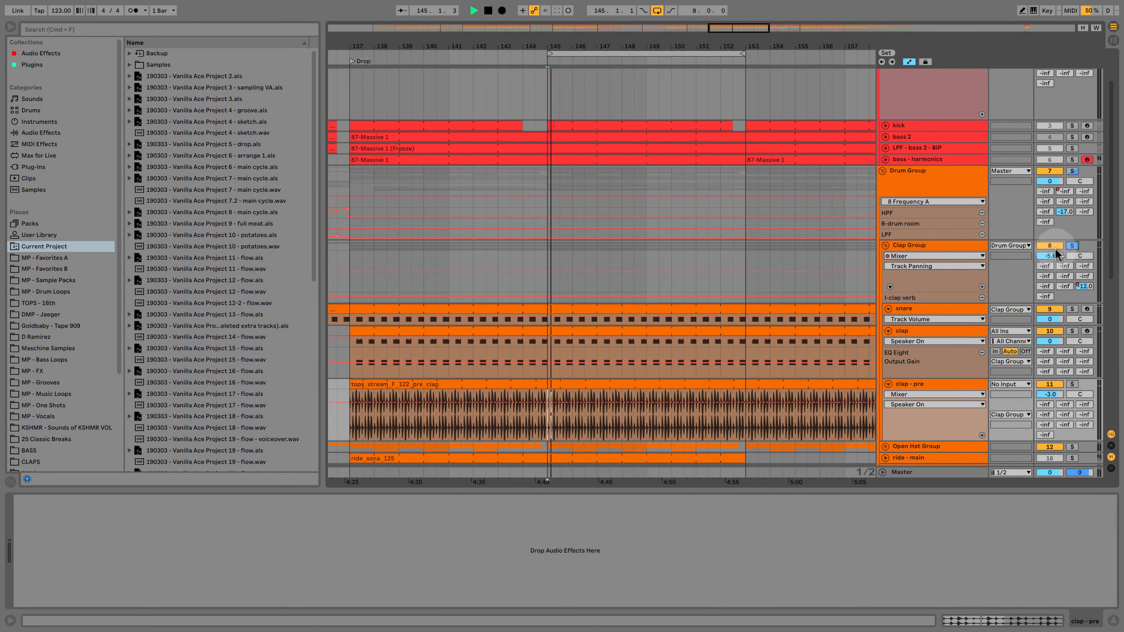
pyautogui.keyDown('alt'); pyautogui.click(888, 332); pyautogui.keyUp('alt')
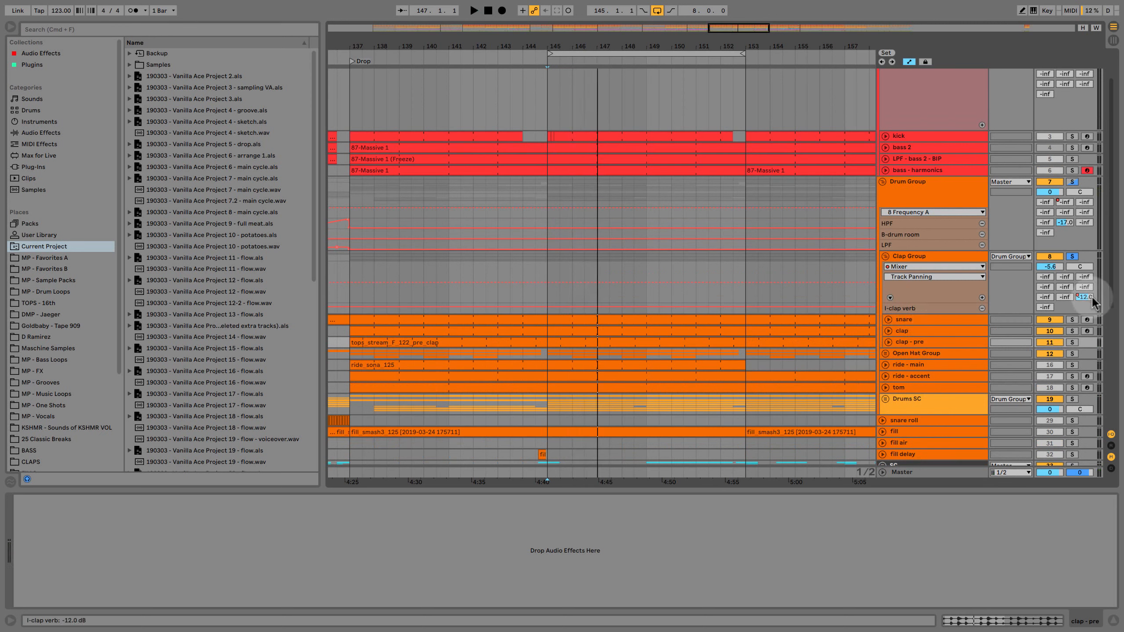
# Show the return tracks and compare the Clap Group with the I clap verb return switched off and on during playback.
pyautogui.press('alt+super+r')
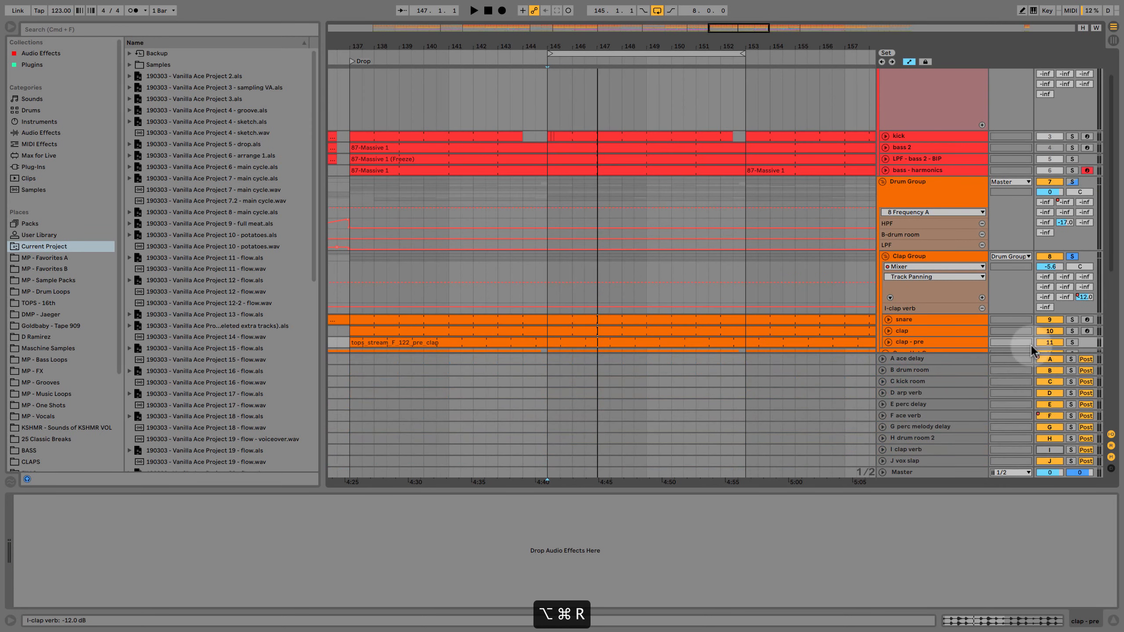
pyautogui.click(919, 451)
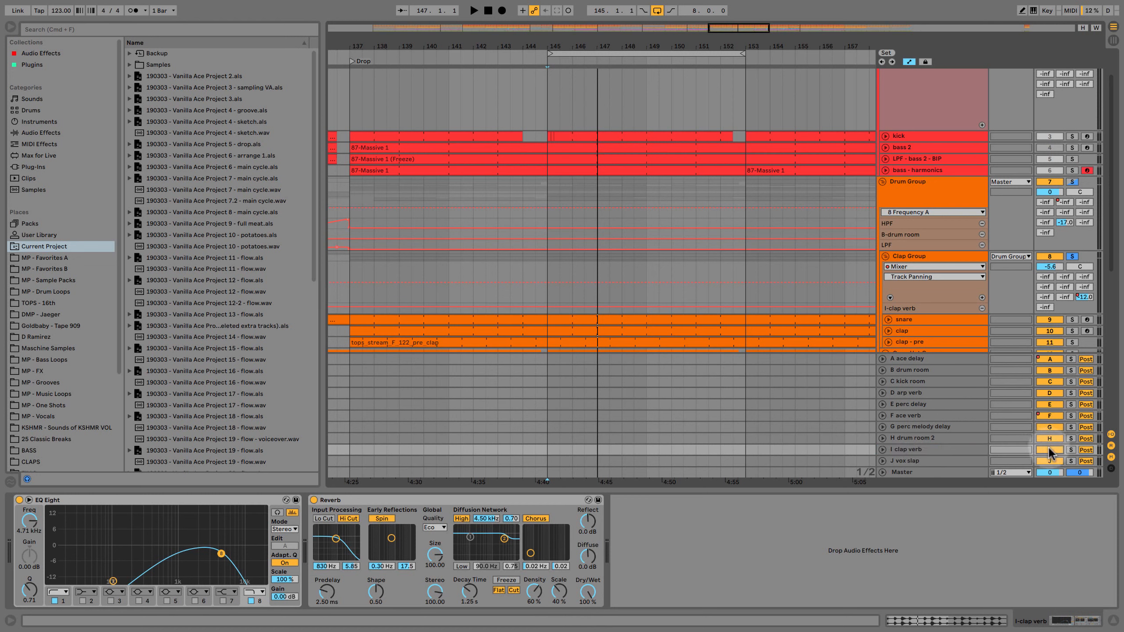
pyautogui.press('space')
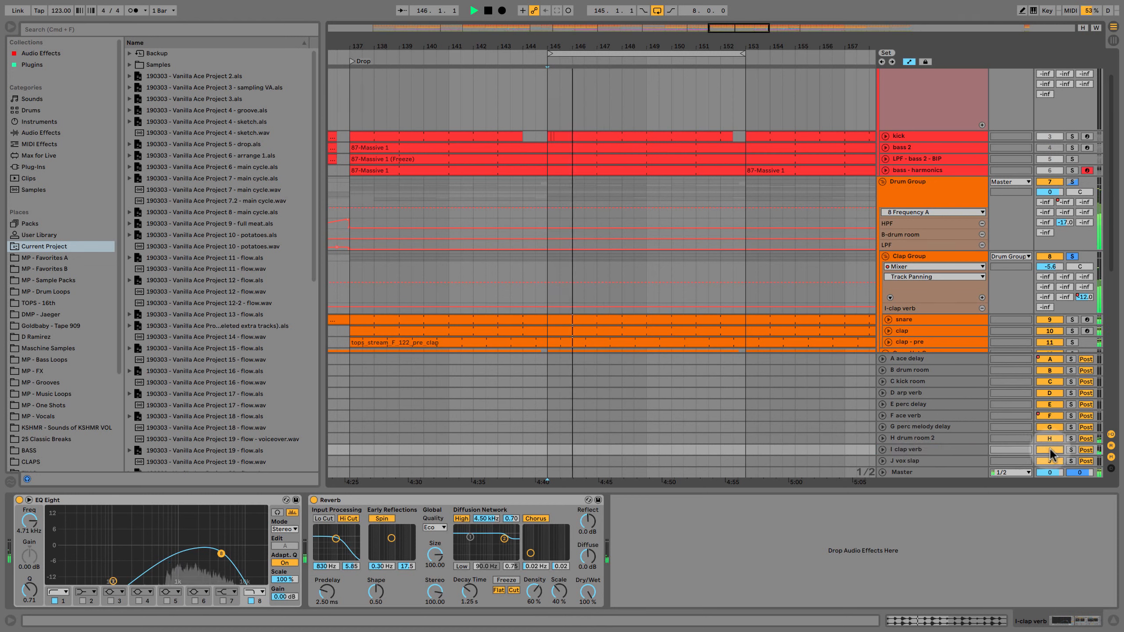
pyautogui.click(1050, 449)
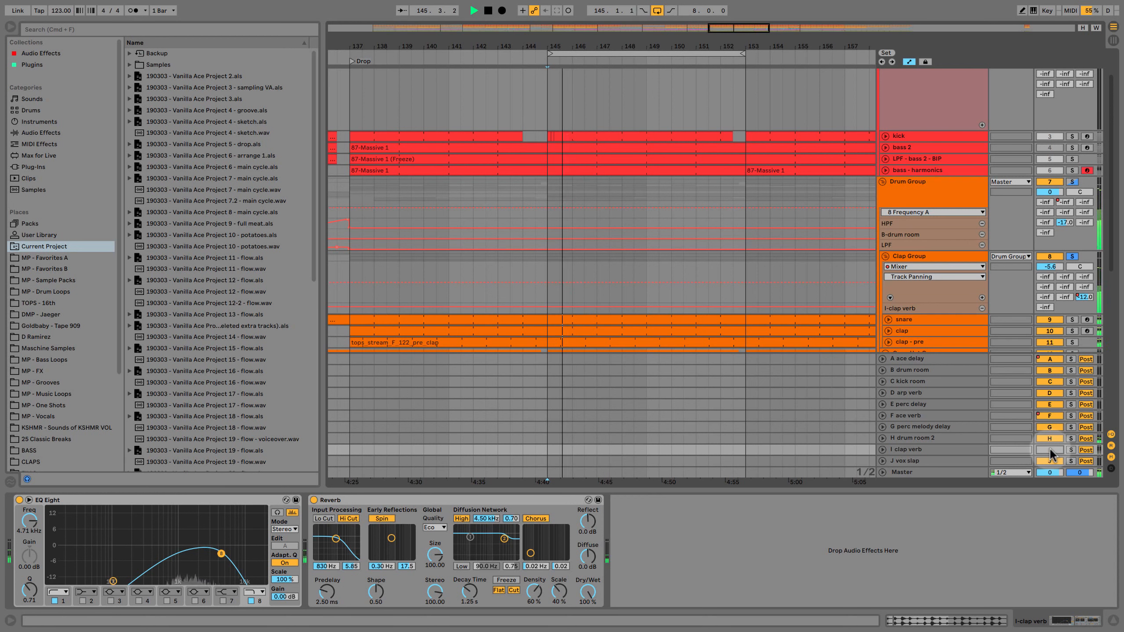
pyautogui.click(1051, 448)
pyautogui.press('space')
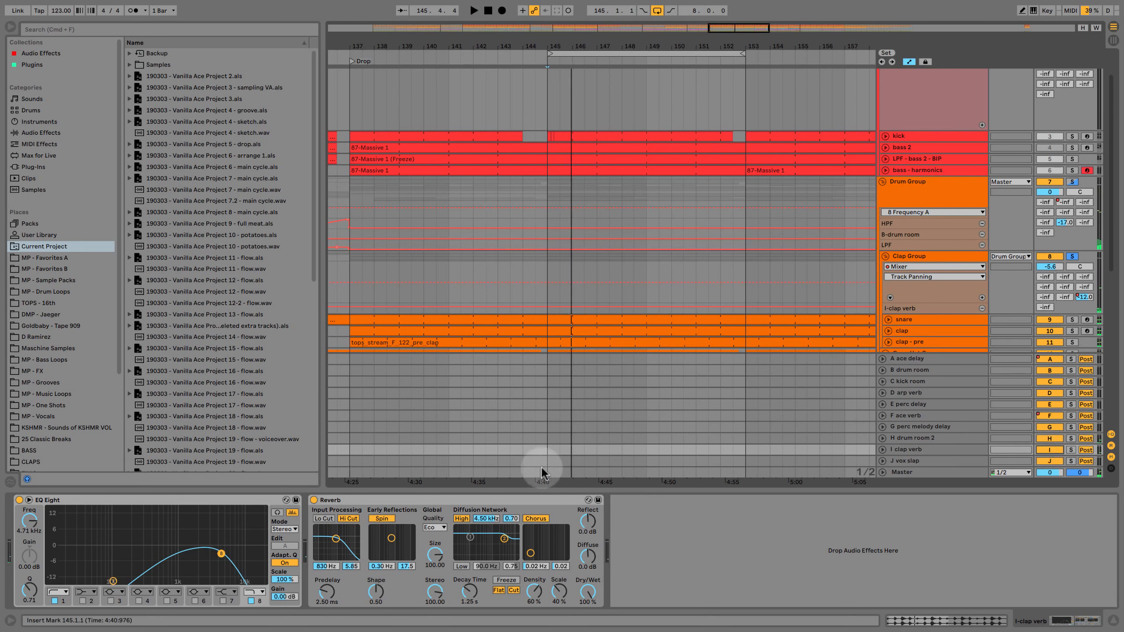
# Examine the Reverb and EQ Eight settings on the clap verb return, including the EQ's low and high cuts.
pyautogui.click(500, 501)
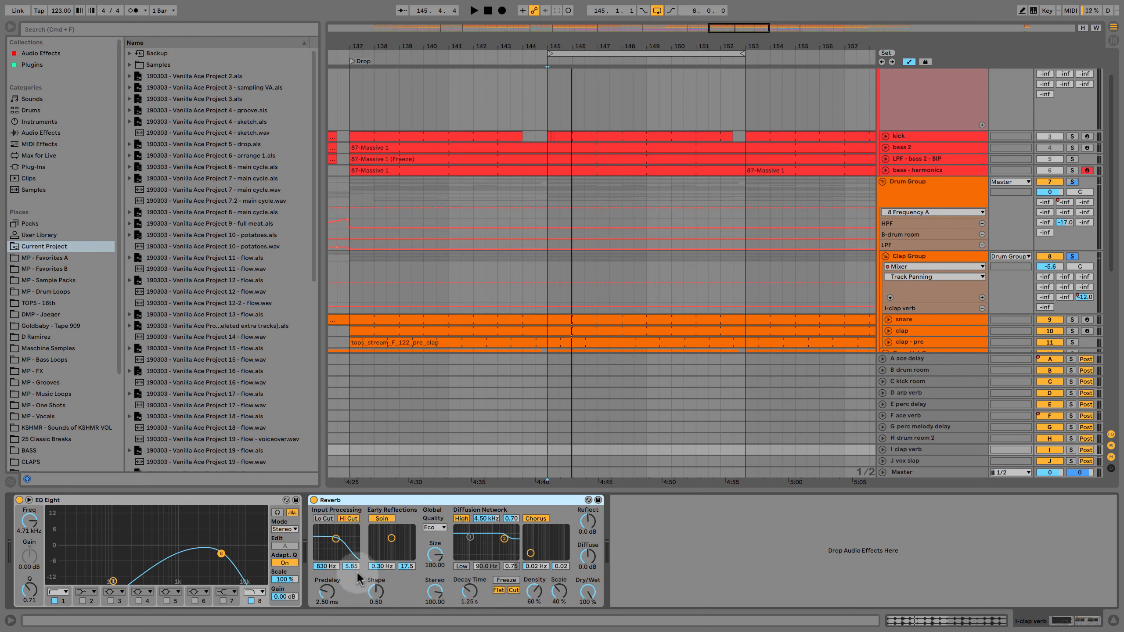
pyautogui.click(216, 500)
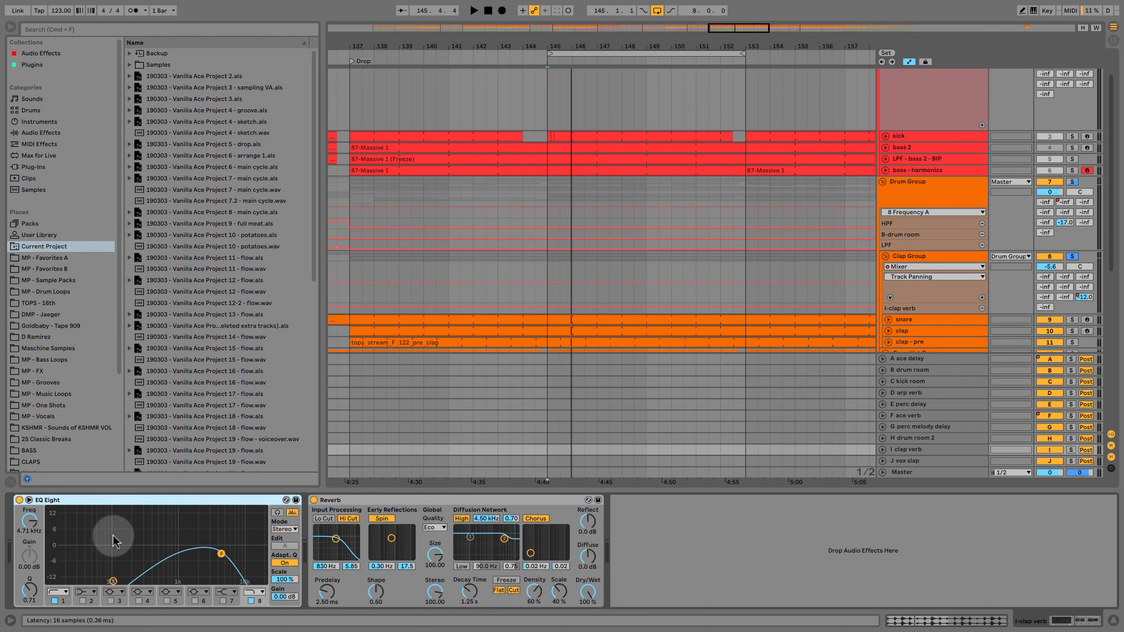
pyautogui.moveTo(79, 542); pyautogui.dragTo(216, 565)
pyautogui.press('space')
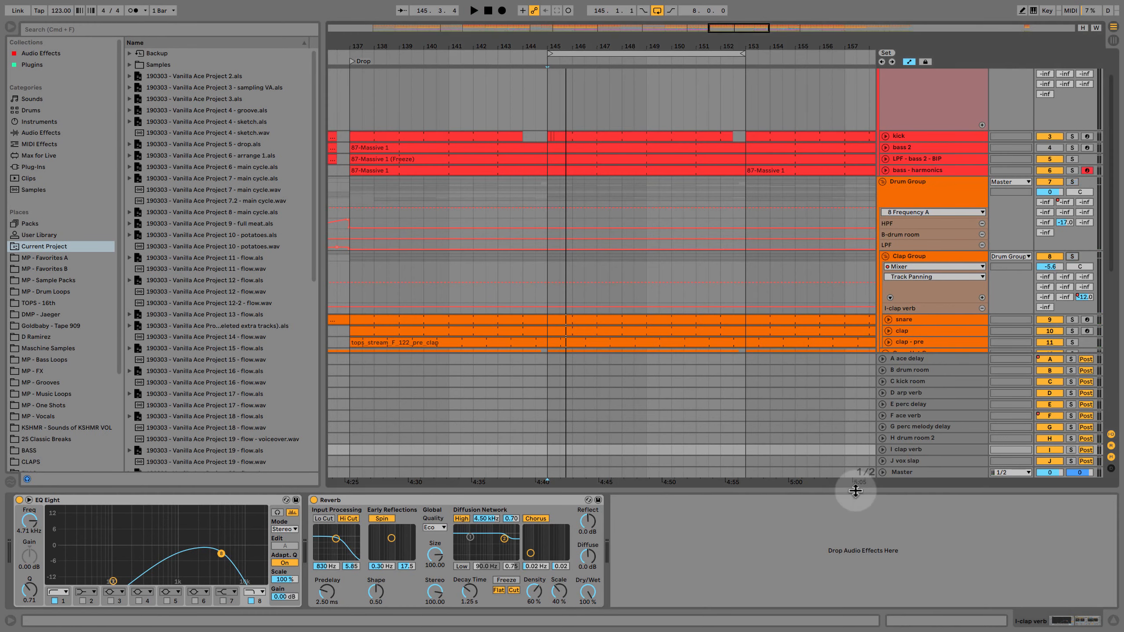
# Clear the Clap Group solo, hide the device view and solo the kick together with the Clap Group.
pyautogui.click(1072, 256)
pyautogui.press('alt+super+l')
pyautogui.scroll(2, 981, 229)
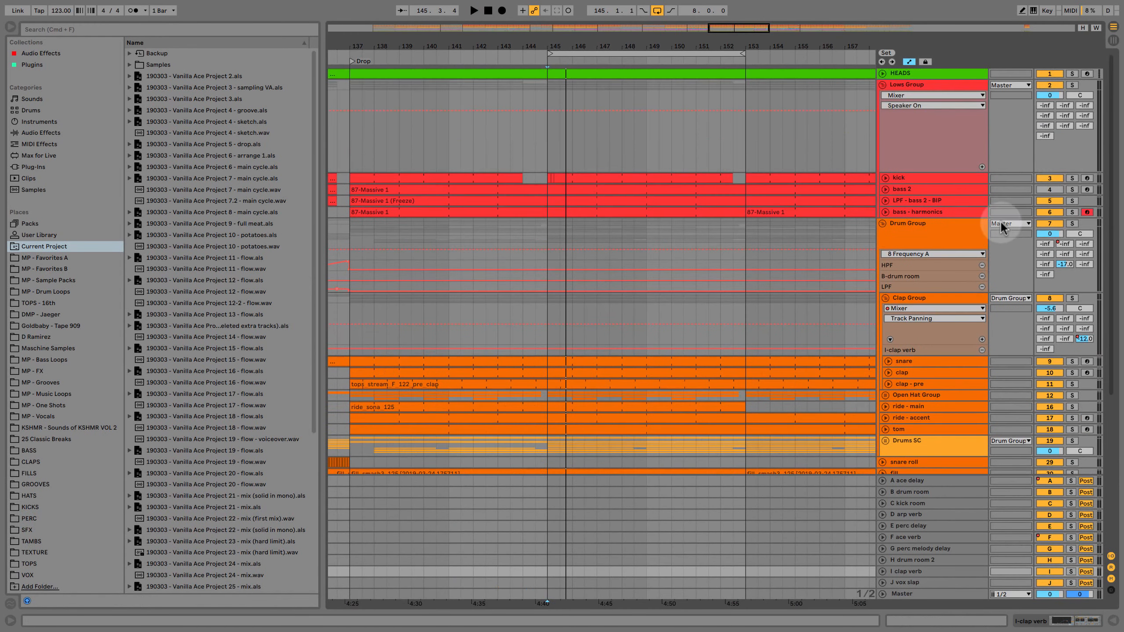
pyautogui.click(1072, 178)
pyautogui.keyDown('super'); pyautogui.click(1073, 298); pyautogui.keyUp('super')
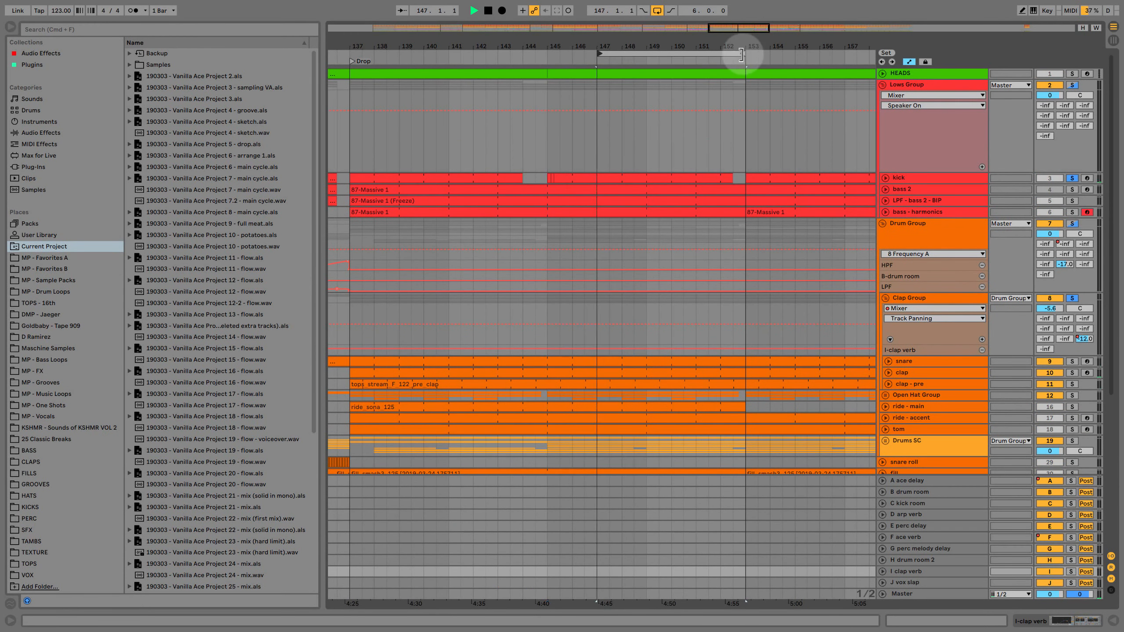
# Shorten the loop to four bars from 147 to 151 and audition the kick with the Clap Group.
pyautogui.moveTo(743, 54); pyautogui.dragTo(693, 55)
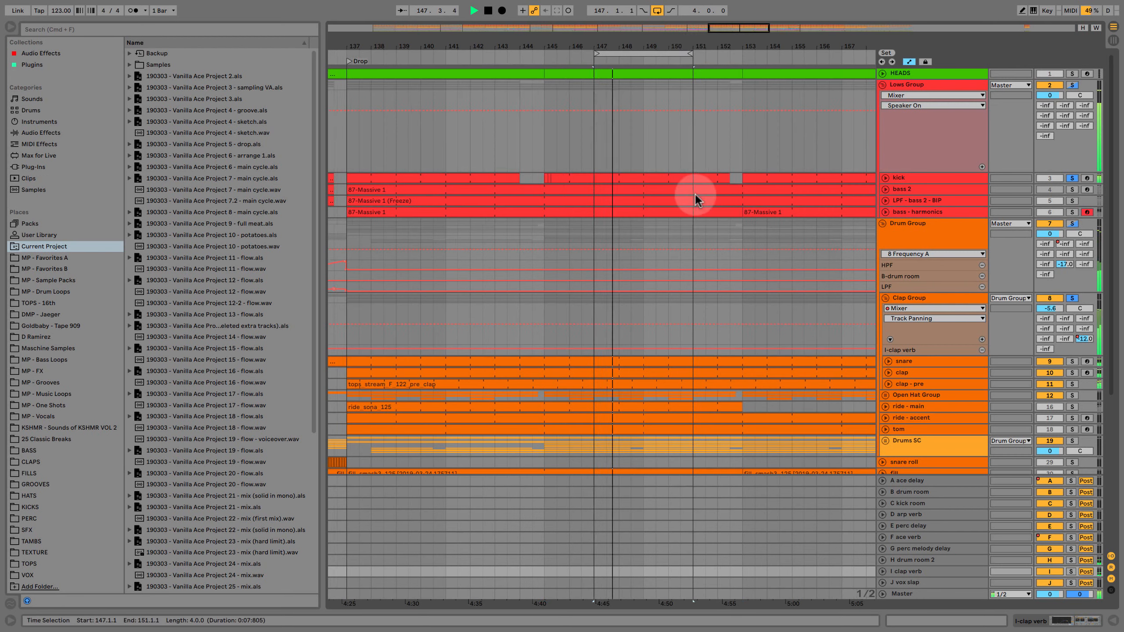
pyautogui.scroll(-2, 863, 291)
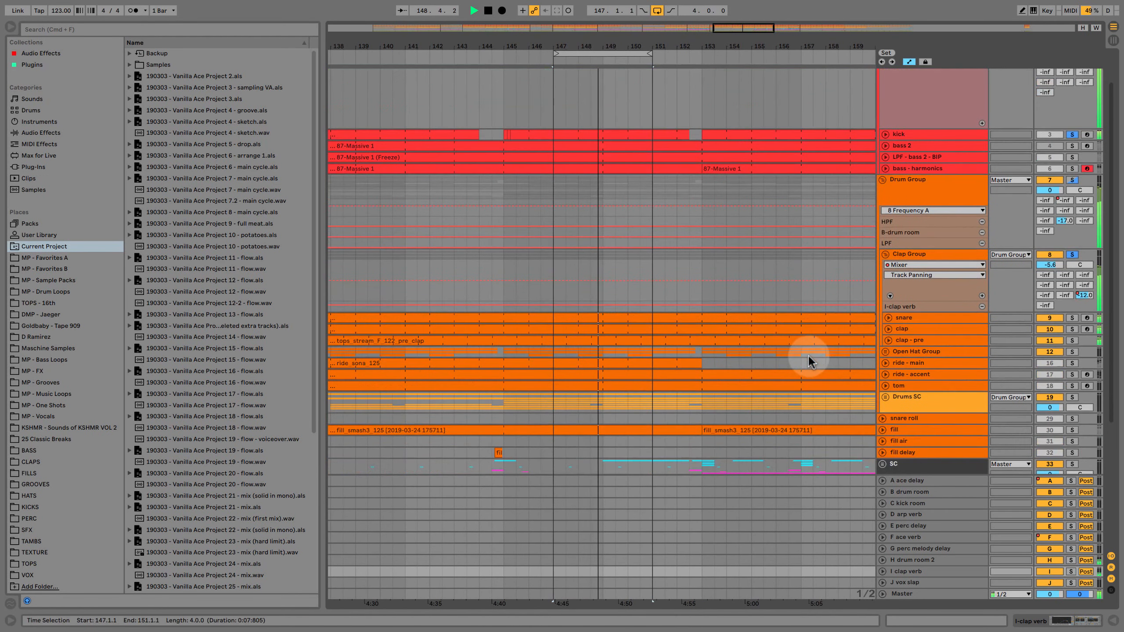
pyautogui.press('space')
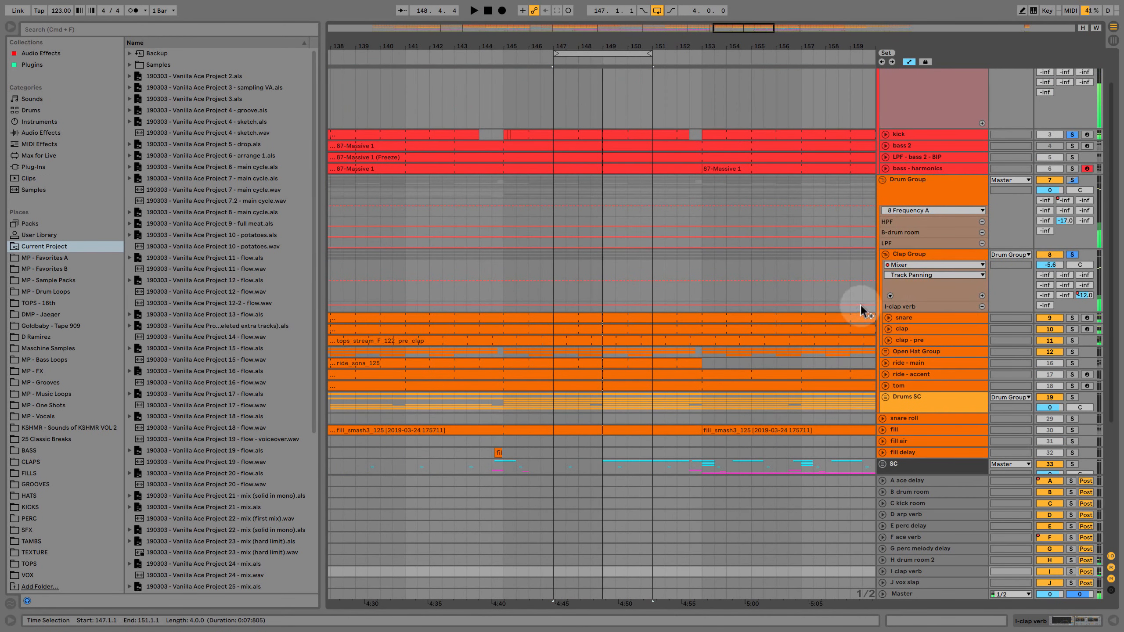
# Unfold the Open Hat Group and add it to the soloed kick and Clap Group.
pyautogui.click(886, 352)
pyautogui.click(1072, 352)
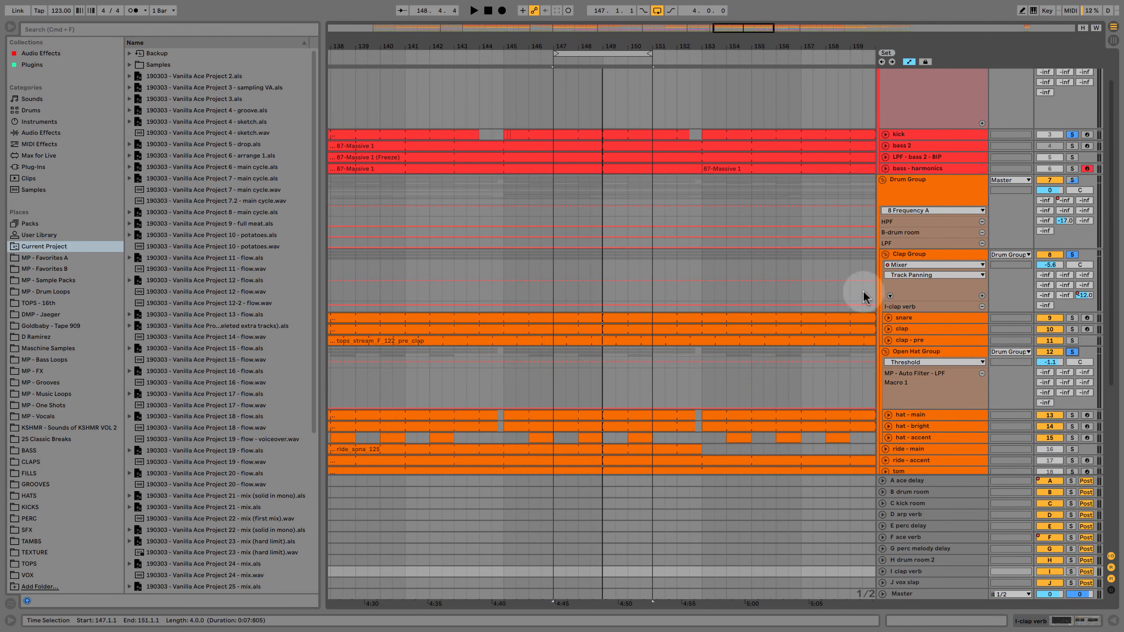
# Audition the soloed kick, Clap Group and Open Hat Group together over the loop from bar 147.
pyautogui.press('space')
pyautogui.scroll(-1, 763, 298)
pyautogui.scroll(-3, 773, 302)
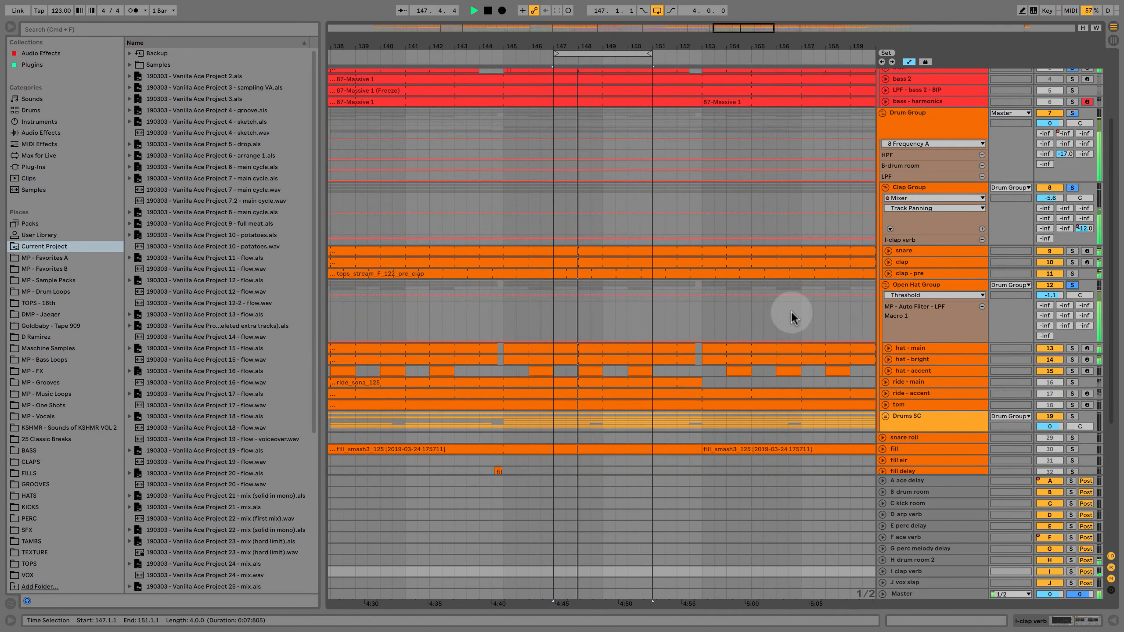
pyautogui.press('space')
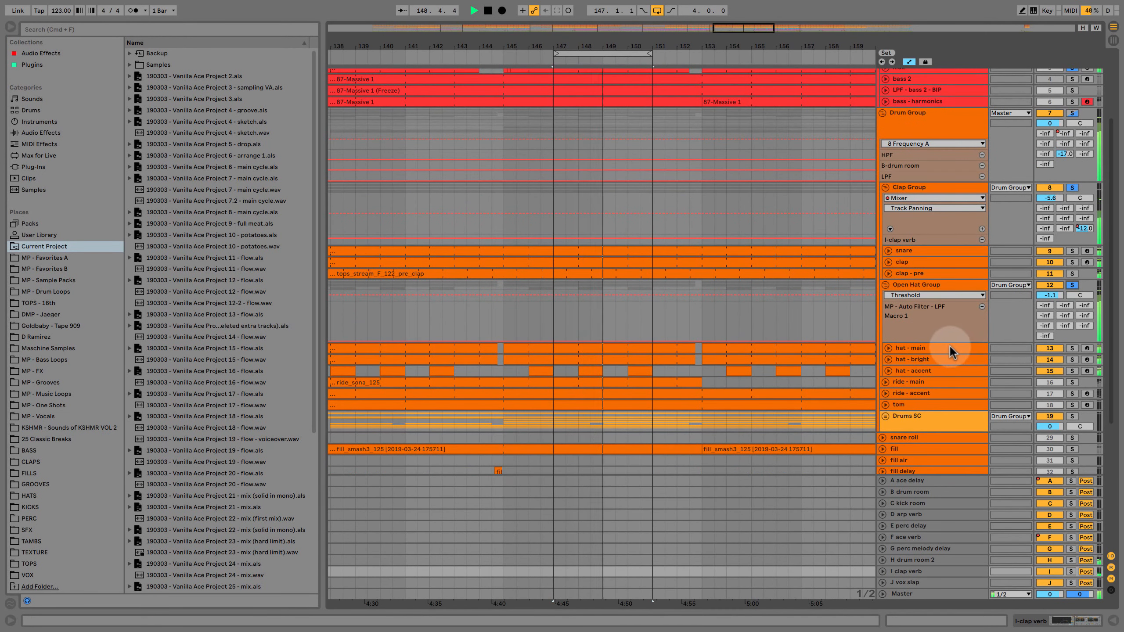
# Show the hat - main track's devices, solo that track and start the loop.
pyautogui.doubleClick(952, 348)
pyautogui.scroll(-2, 1073, 339)
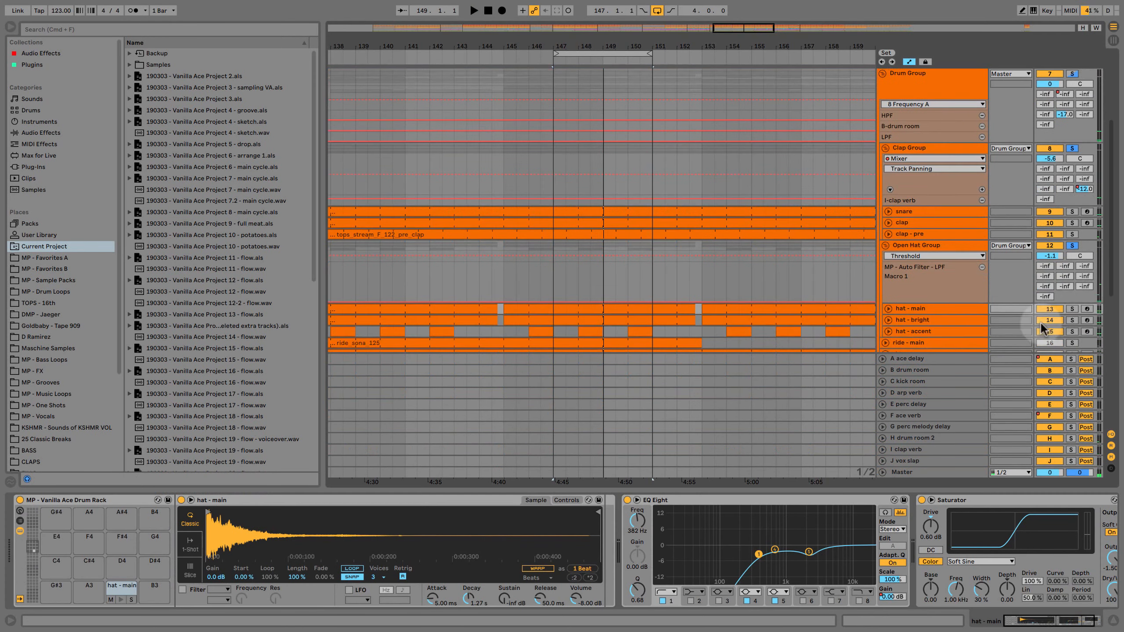
pyautogui.click(1073, 309)
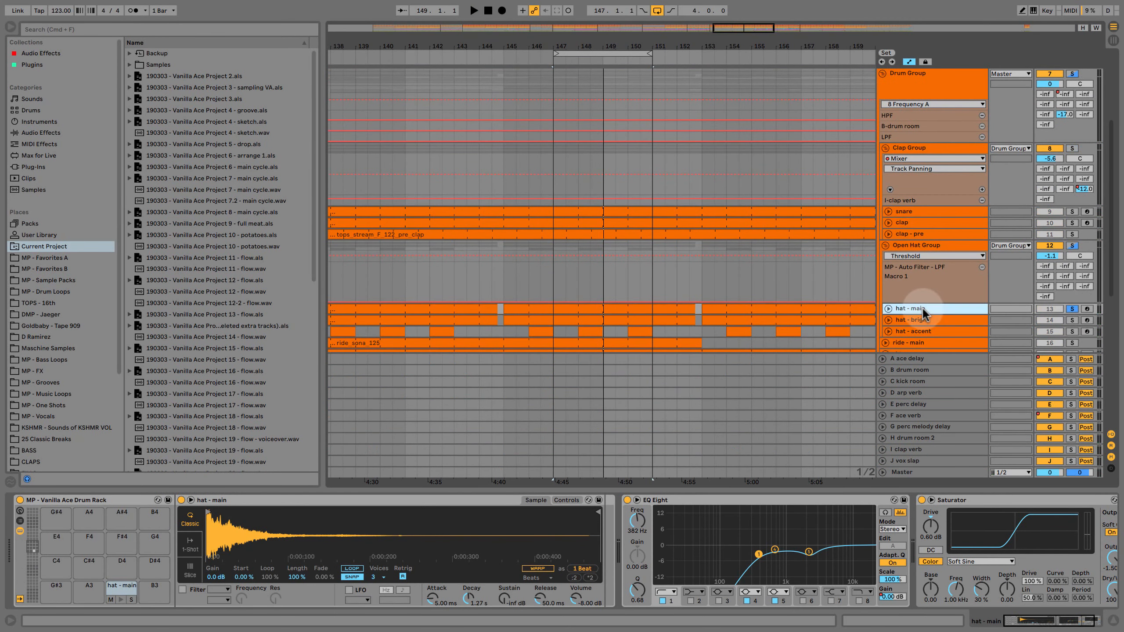
pyautogui.press('space')
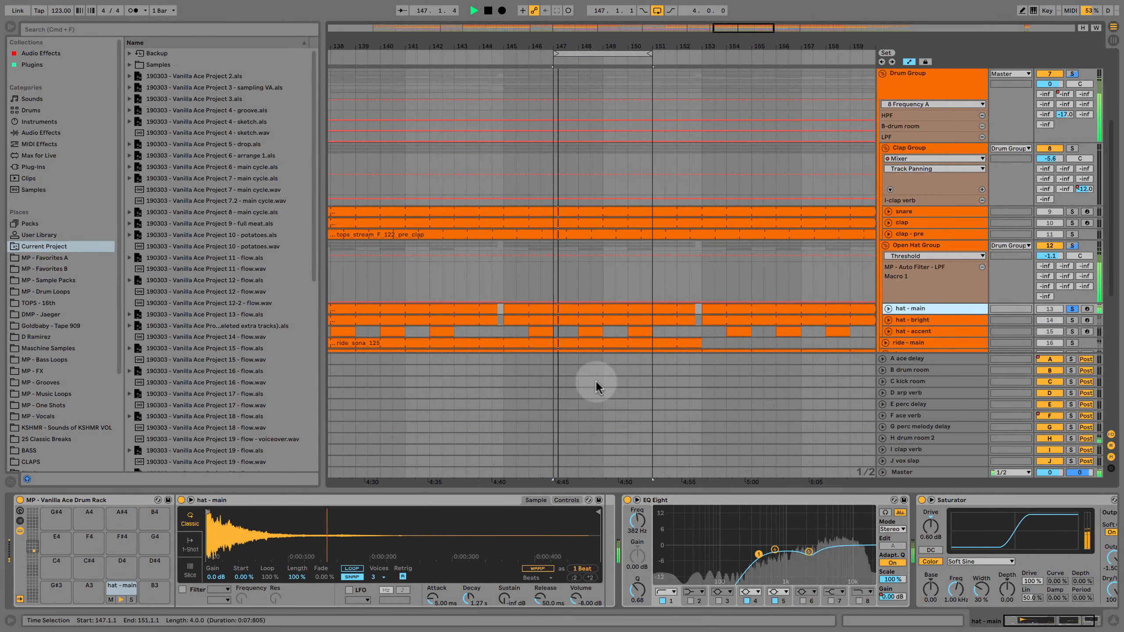
# Select the hat - main sampler and audition the soloed hat repeatedly over the loop.
pyautogui.click(416, 499)
pyautogui.press('space')
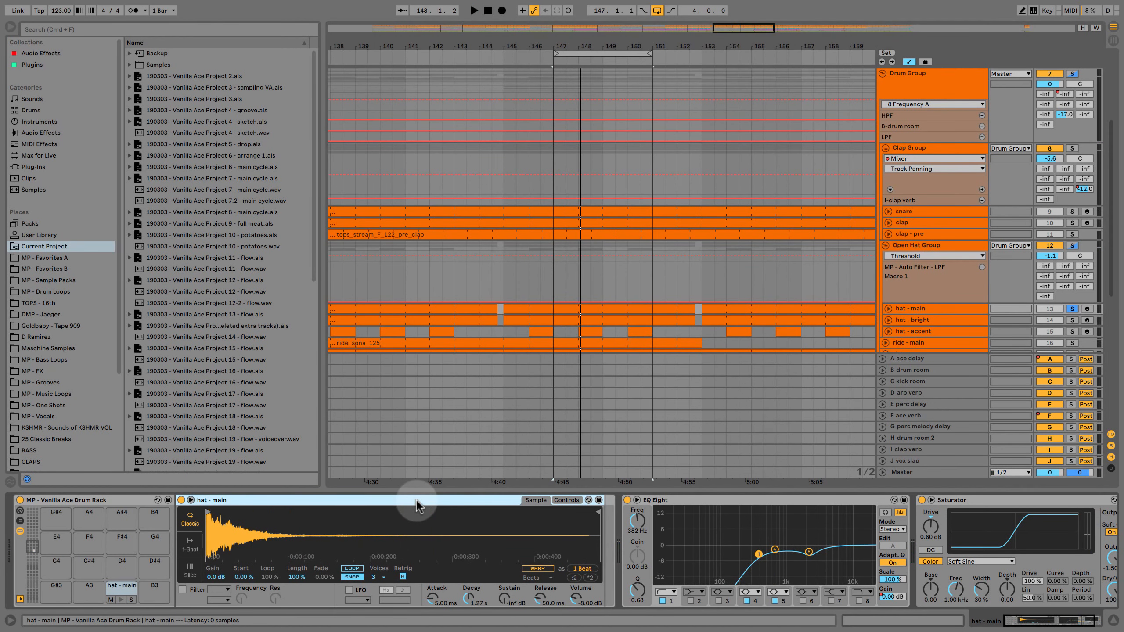
pyautogui.press('space')
pyautogui.scroll(-1, 687, 305)
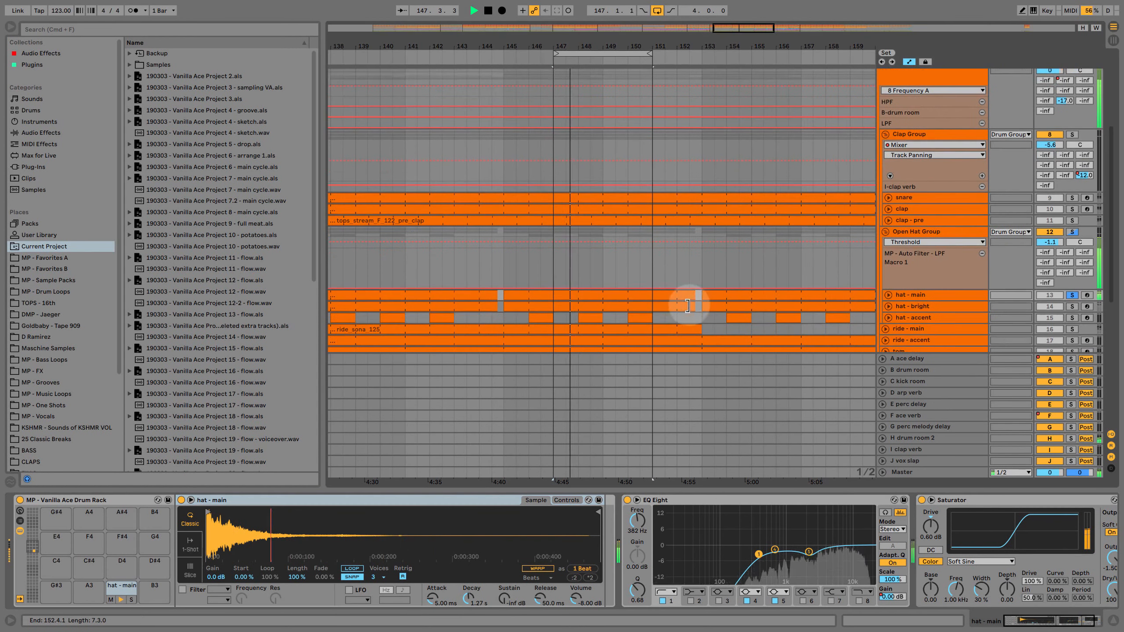
pyautogui.press('space')
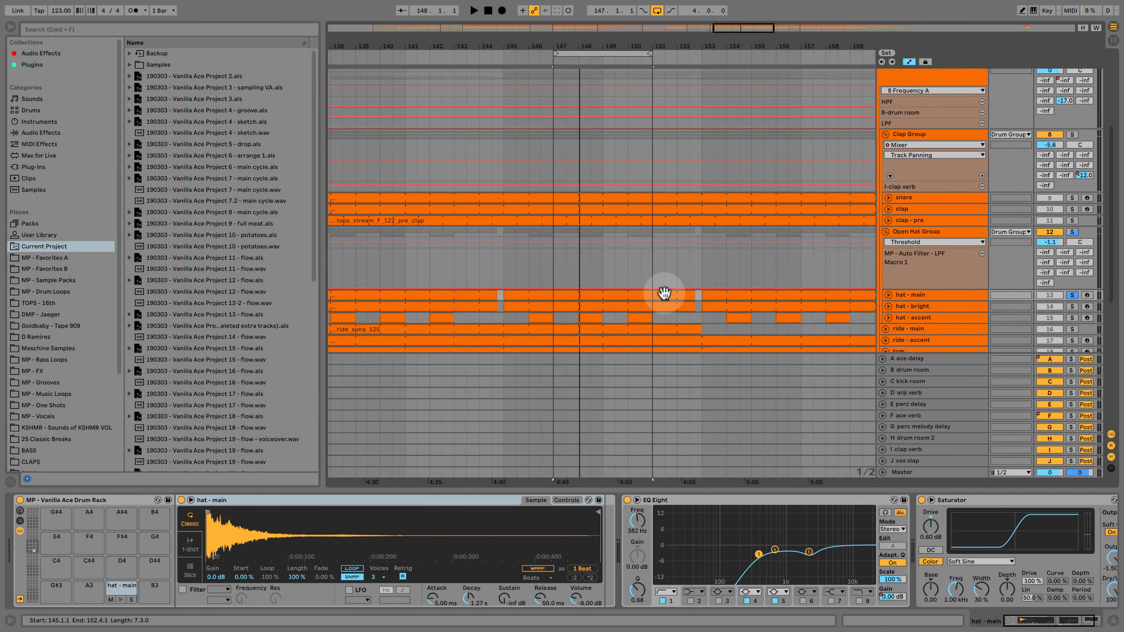
pyautogui.press('space')
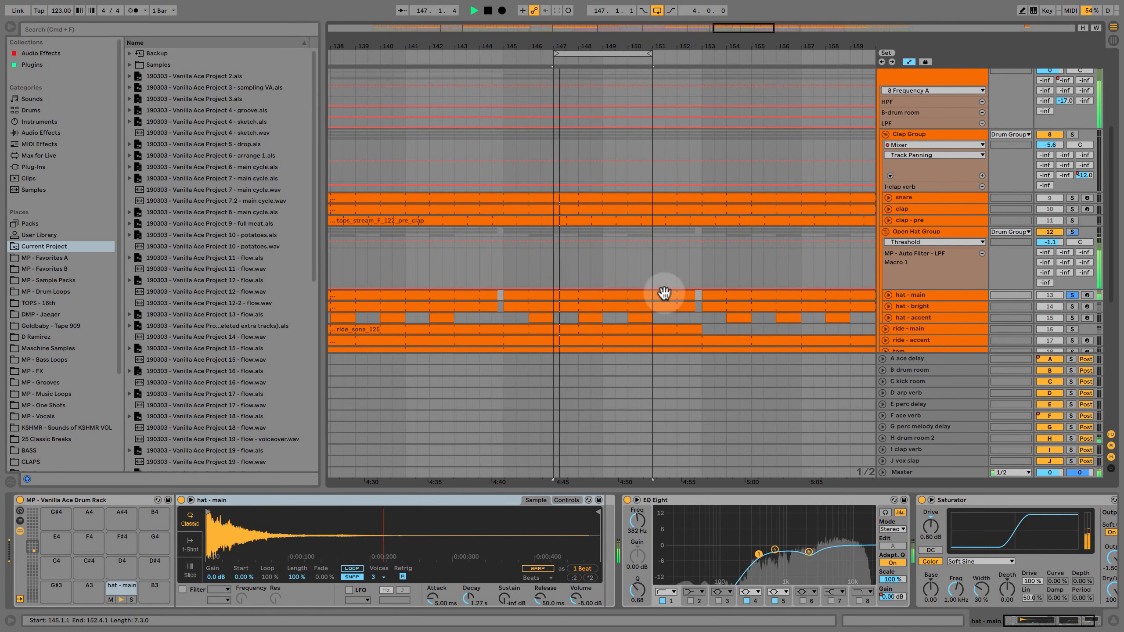
pyautogui.press('space')
# Examine hat - main's EQ Eight low cut, mid bands and Saturator, and replay the soloed hat.
pyautogui.click(697, 498)
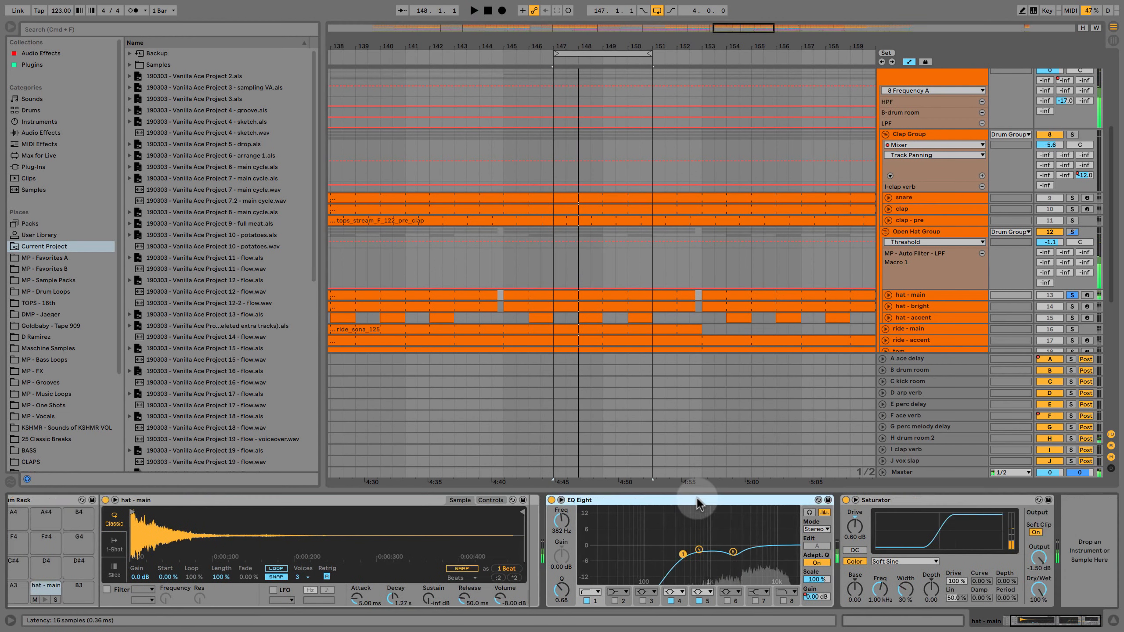
pyautogui.moveTo(638, 525); pyautogui.dragTo(719, 569)
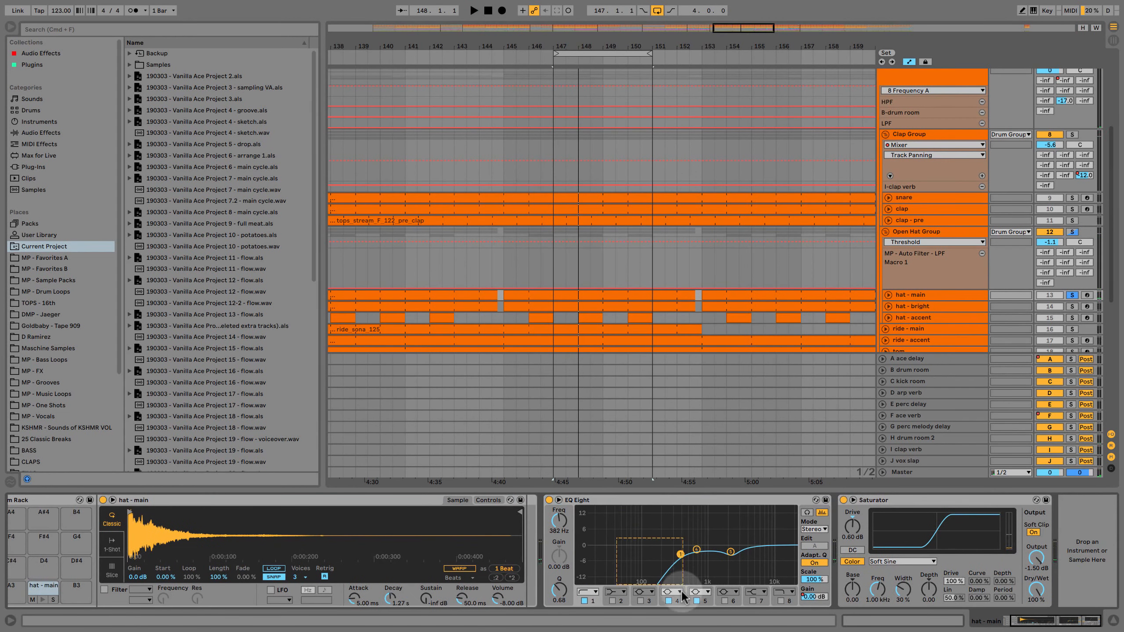
pyautogui.moveTo(725, 531); pyautogui.dragTo(755, 582)
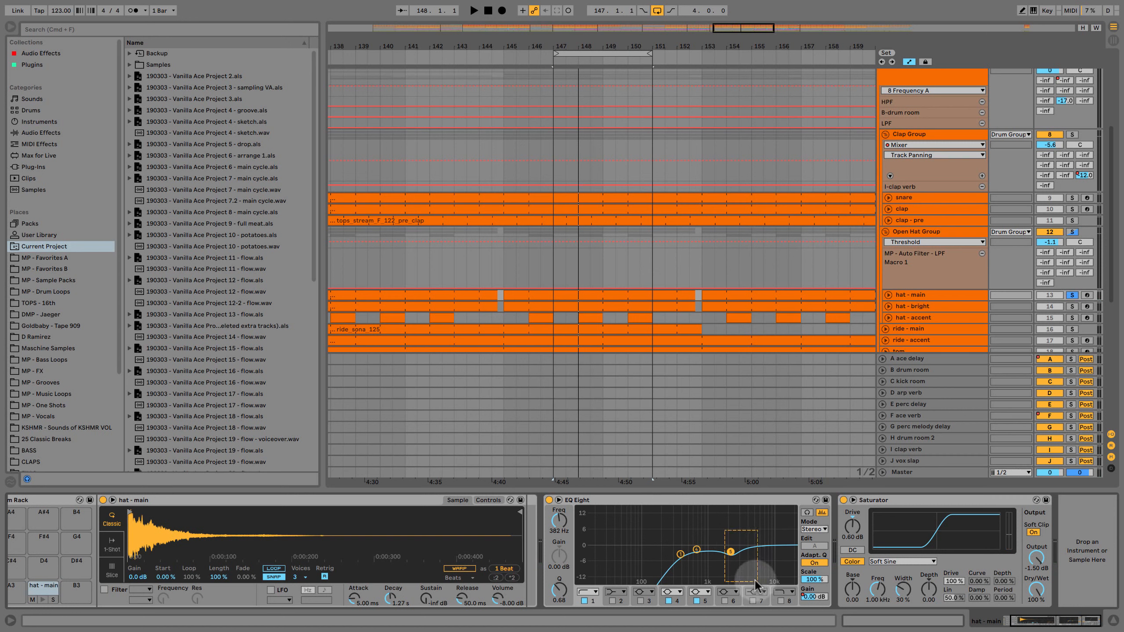
pyautogui.click(762, 505)
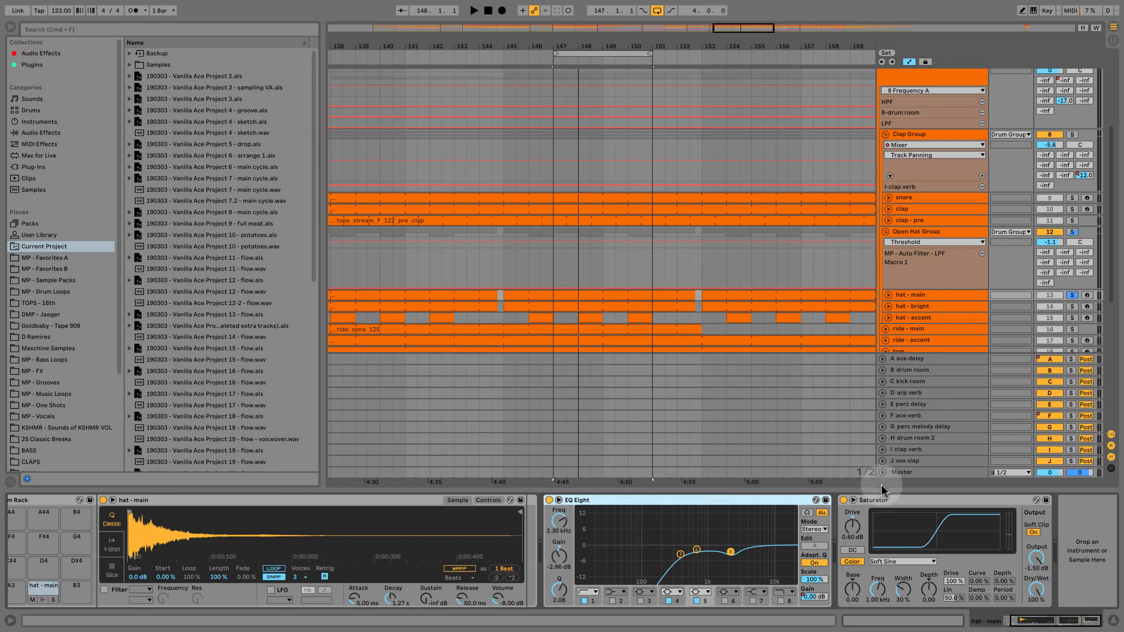
pyautogui.click(889, 498)
pyautogui.press('space')
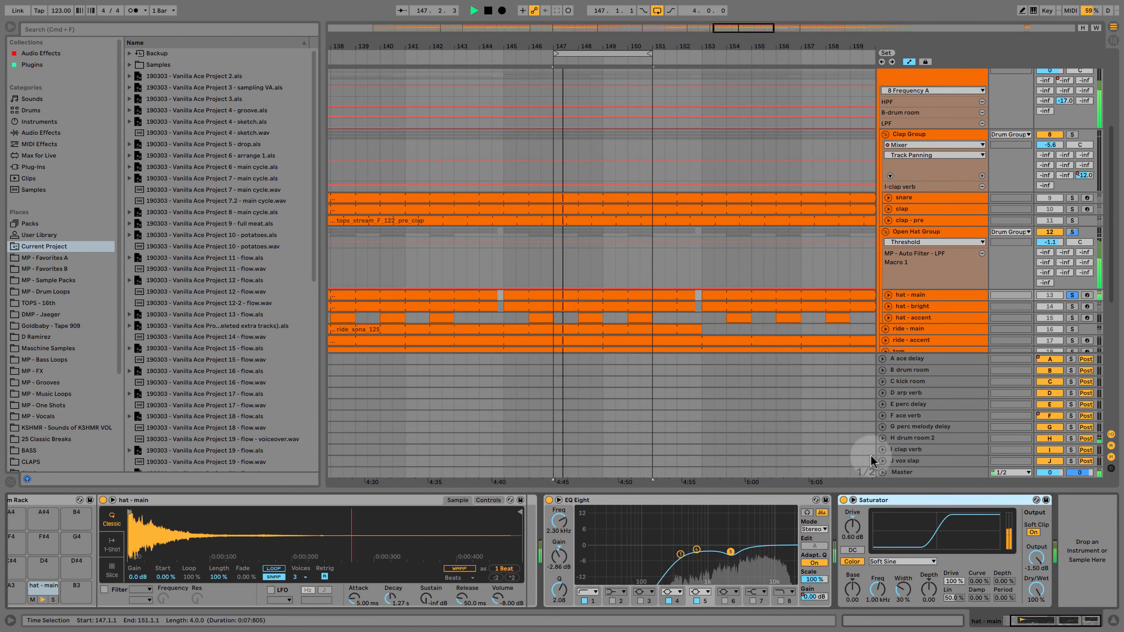
# Move the solo from hat - main to hat - bright, show its devices and audition it.
pyautogui.click(923, 306)
pyautogui.press('space')
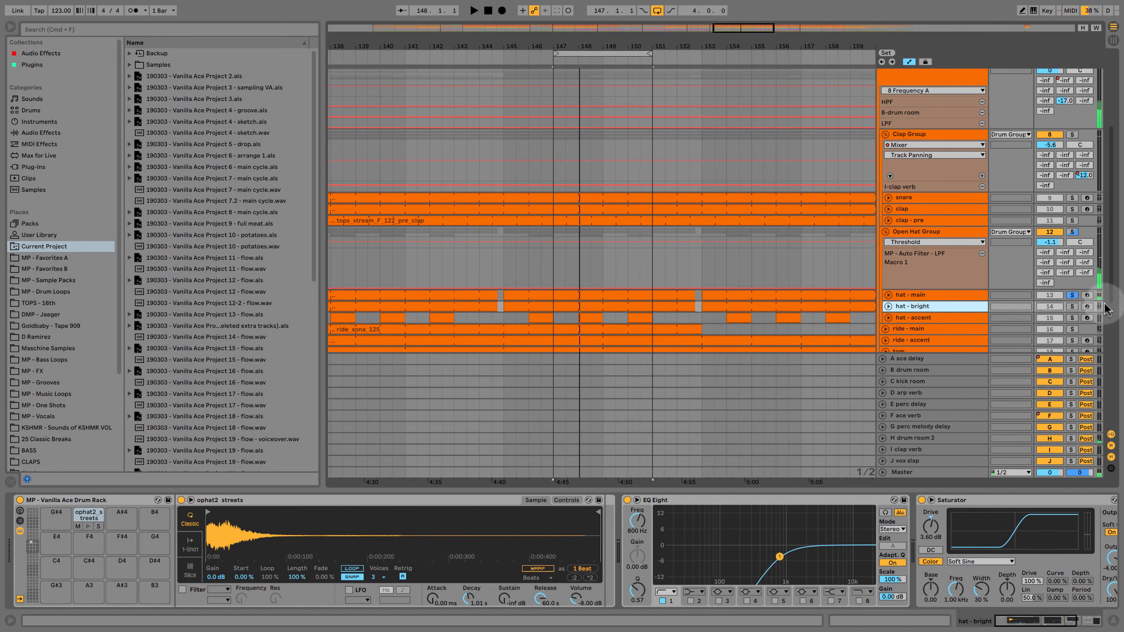
pyautogui.click(1073, 306)
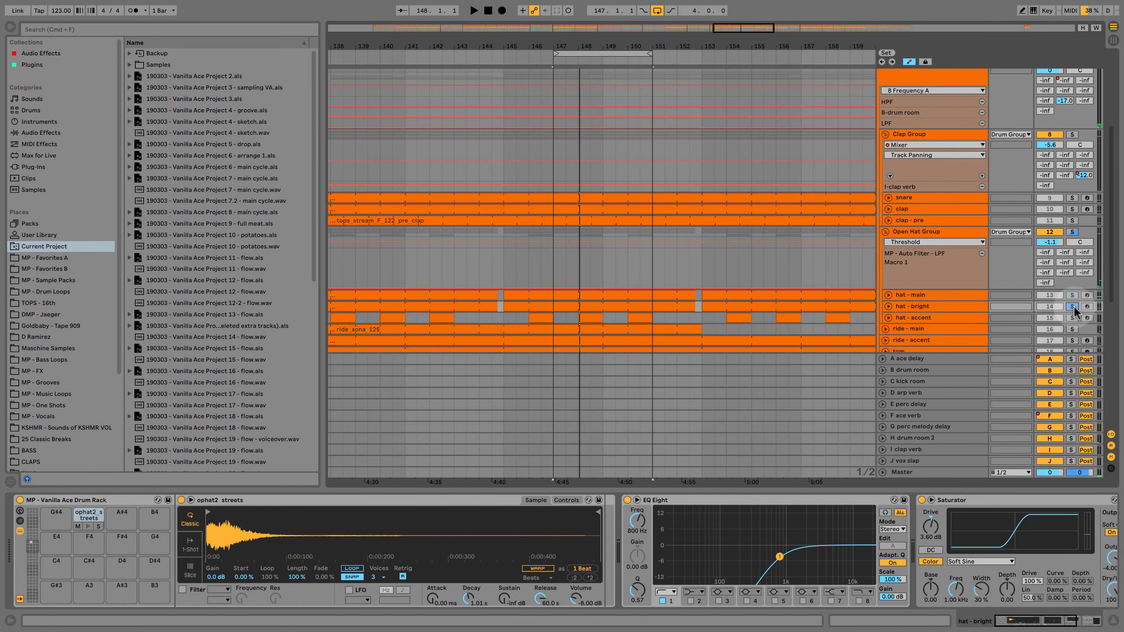
pyautogui.click(961, 312)
pyautogui.click(957, 306)
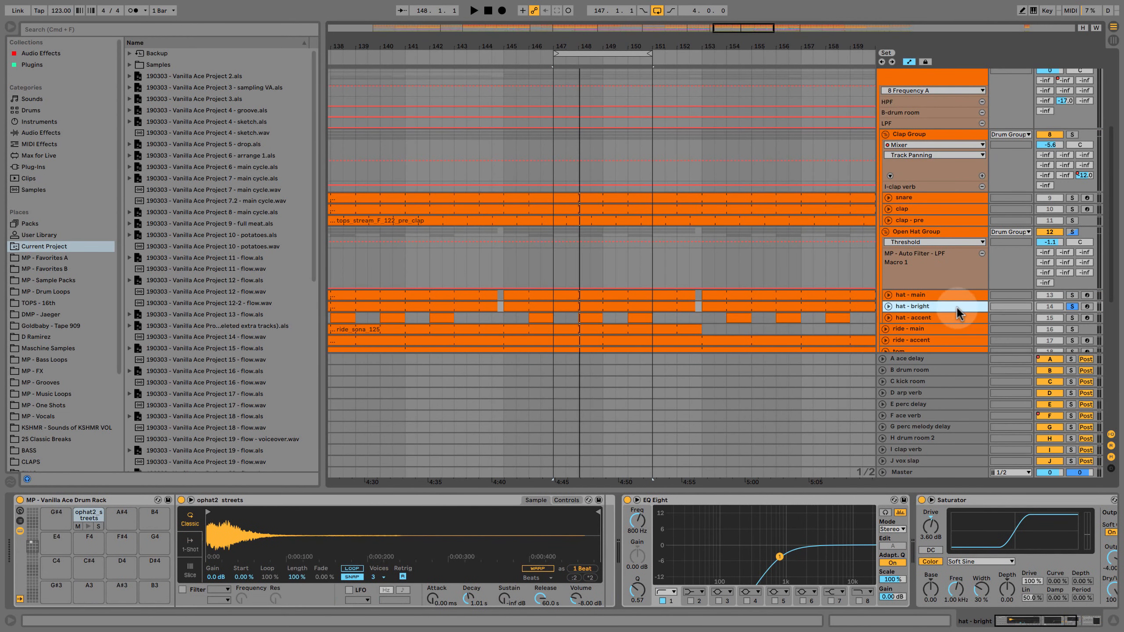
pyautogui.press('space')
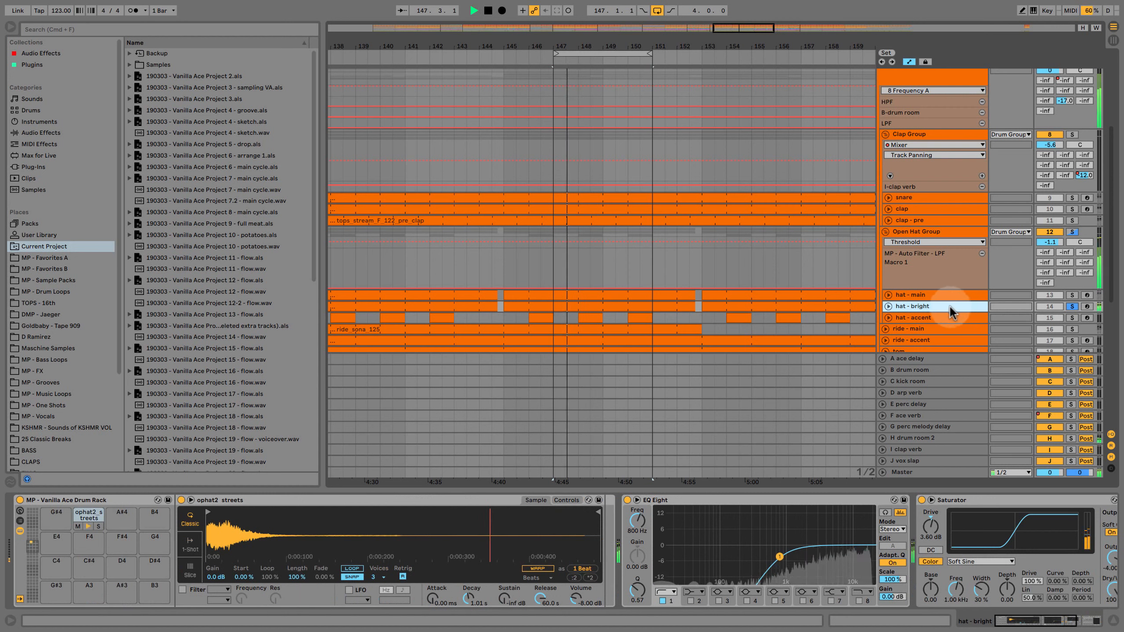
pyautogui.press('space')
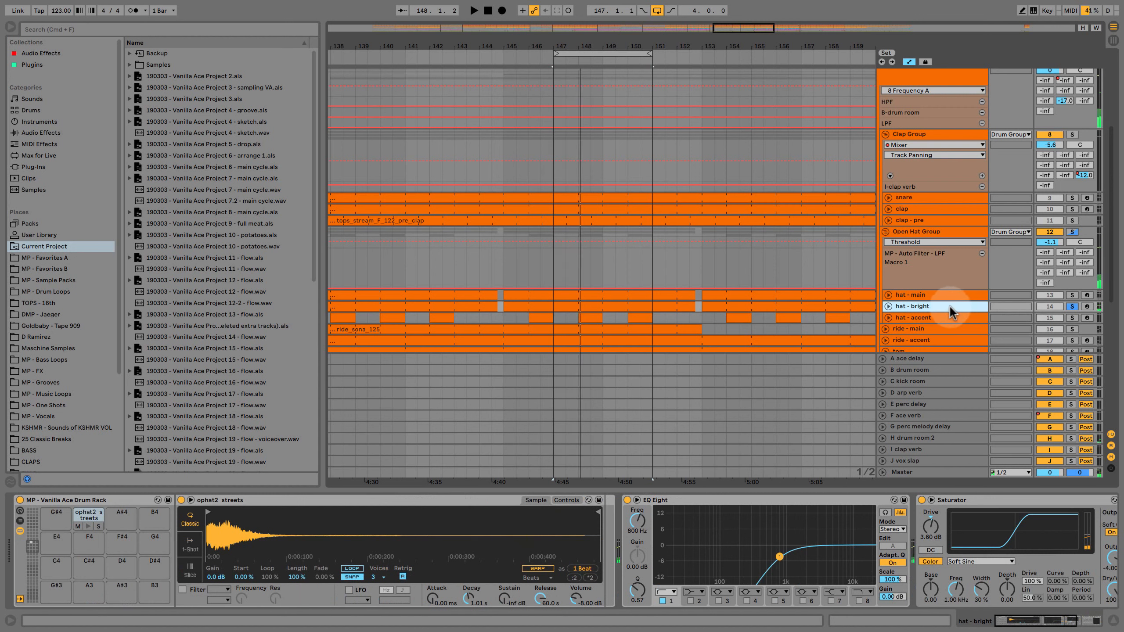
# Examine the EQ Eight low cut and the Saturator settings on the hat - bright track.
pyautogui.click(757, 499)
pyautogui.hscroll(8, 757, 499)
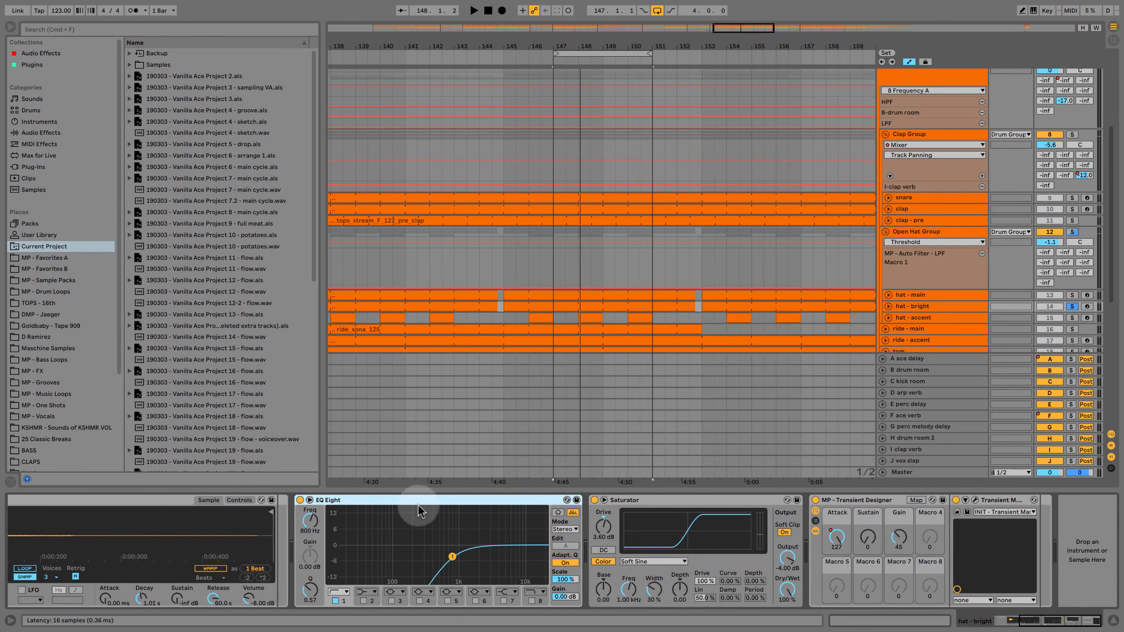
pyautogui.click(680, 499)
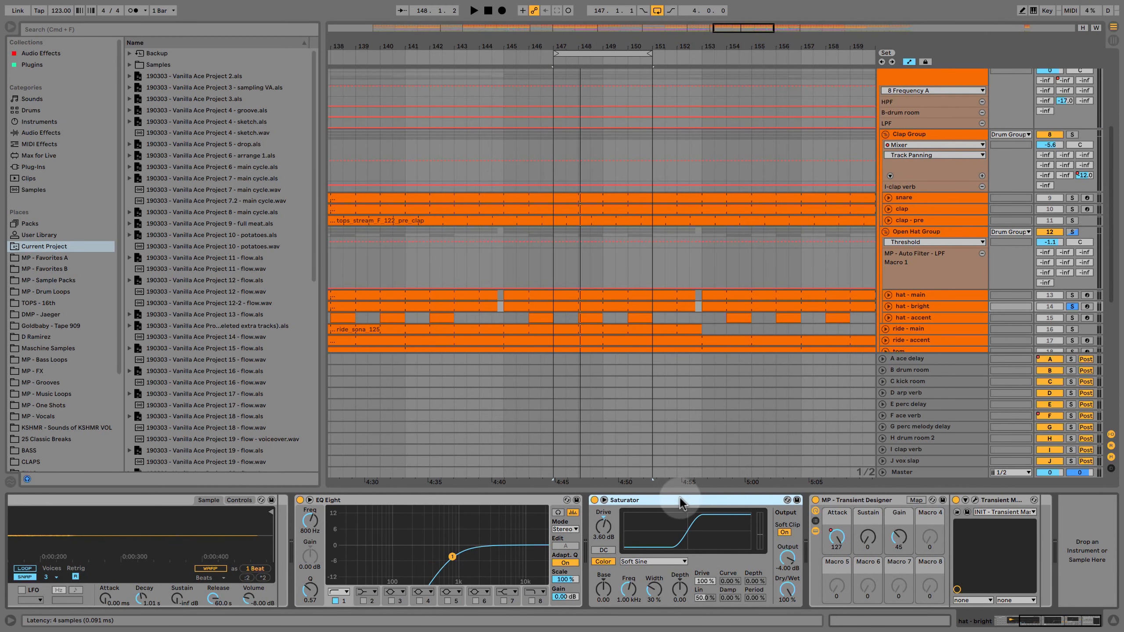
# Inspect the MP - Transient Designer rack's Transient Master plug-in window on hat - bright, and close it.
pyautogui.click(894, 501)
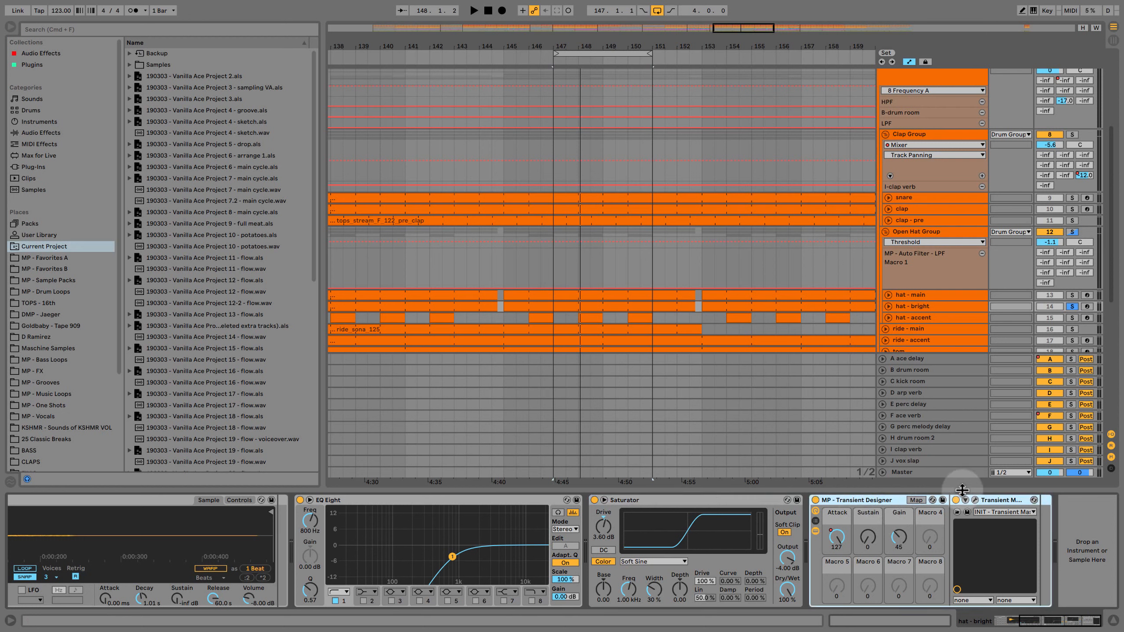
pyautogui.click(975, 500)
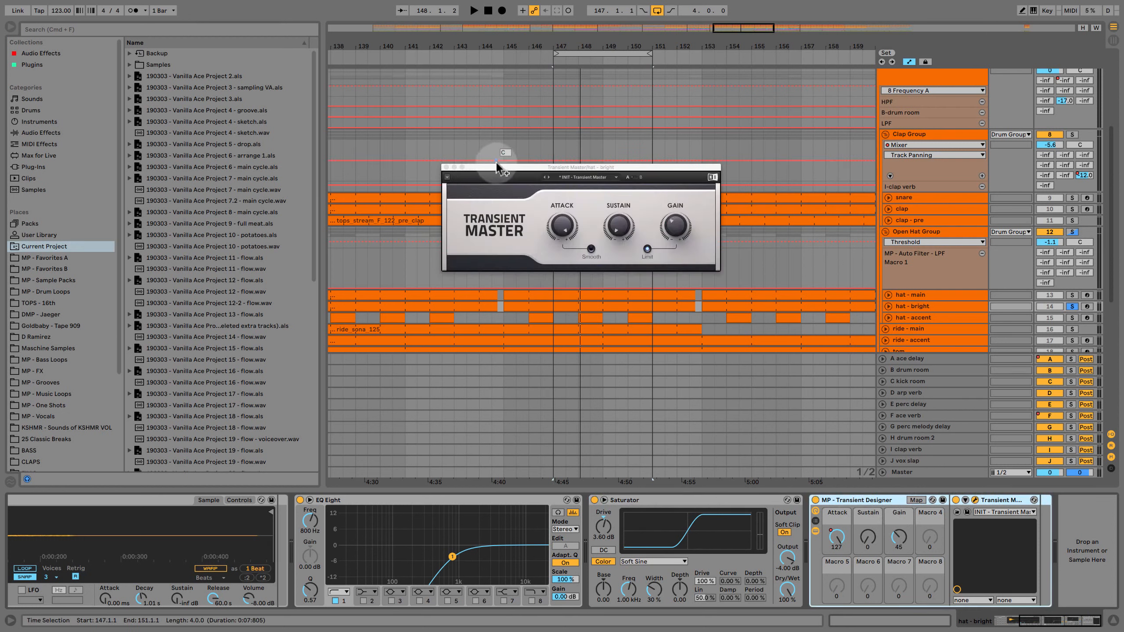
pyautogui.moveTo(497, 167); pyautogui.dragTo(513, 194)
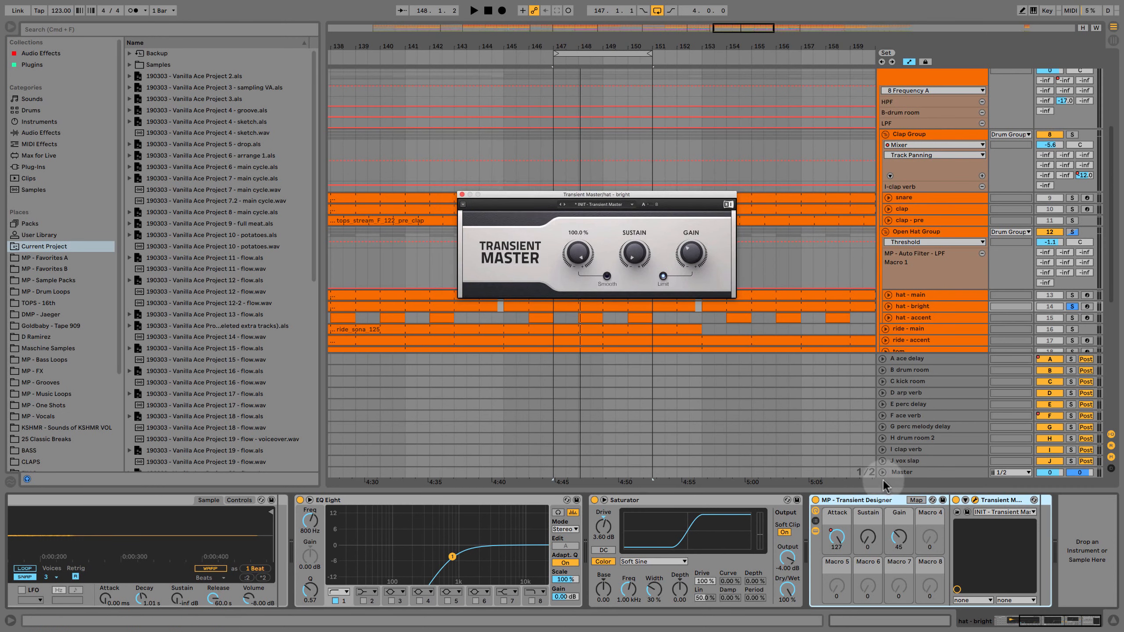
pyautogui.moveTo(635, 256)
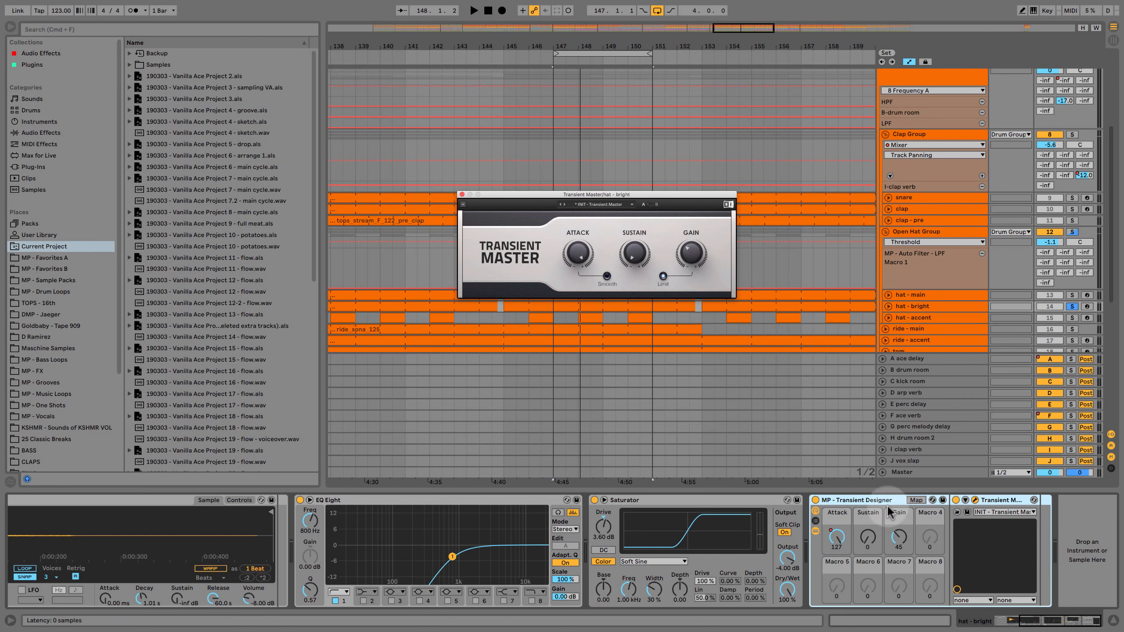
pyautogui.click(462, 194)
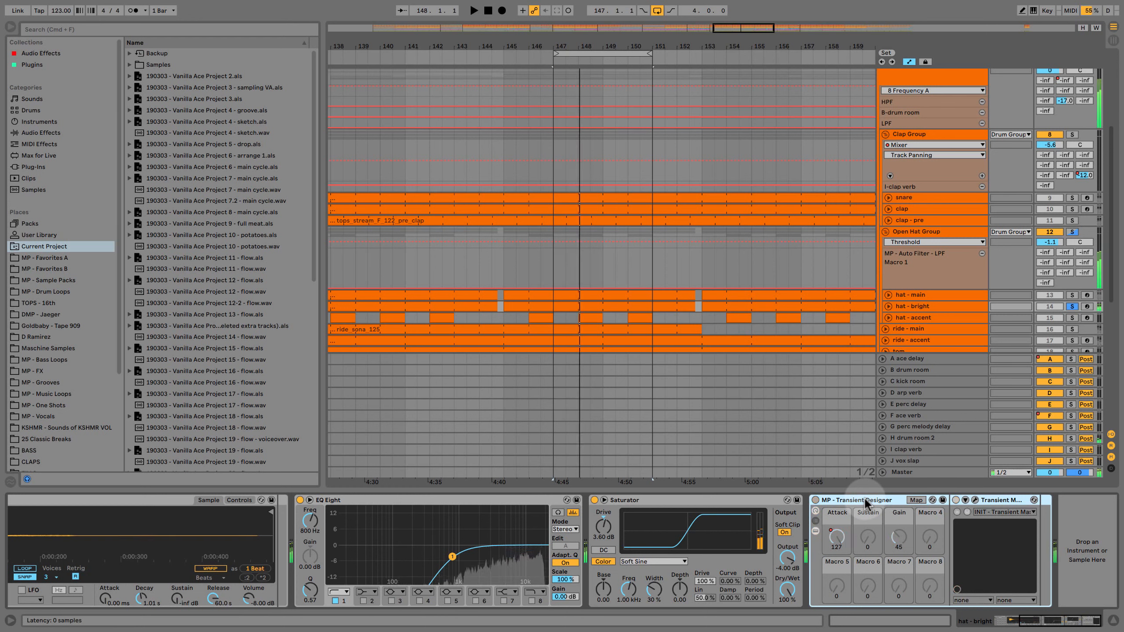
# Compare hat - bright with the MP - Transient Designer rack bypassed and active, and keep the rack active.
pyautogui.press('space')
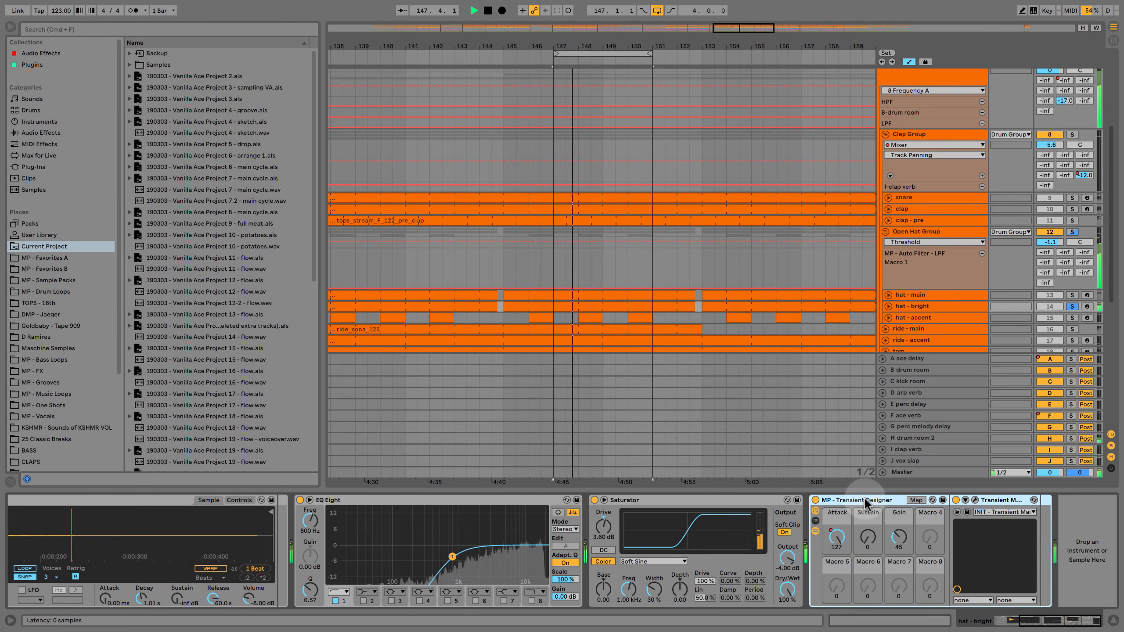
pyautogui.press('space')
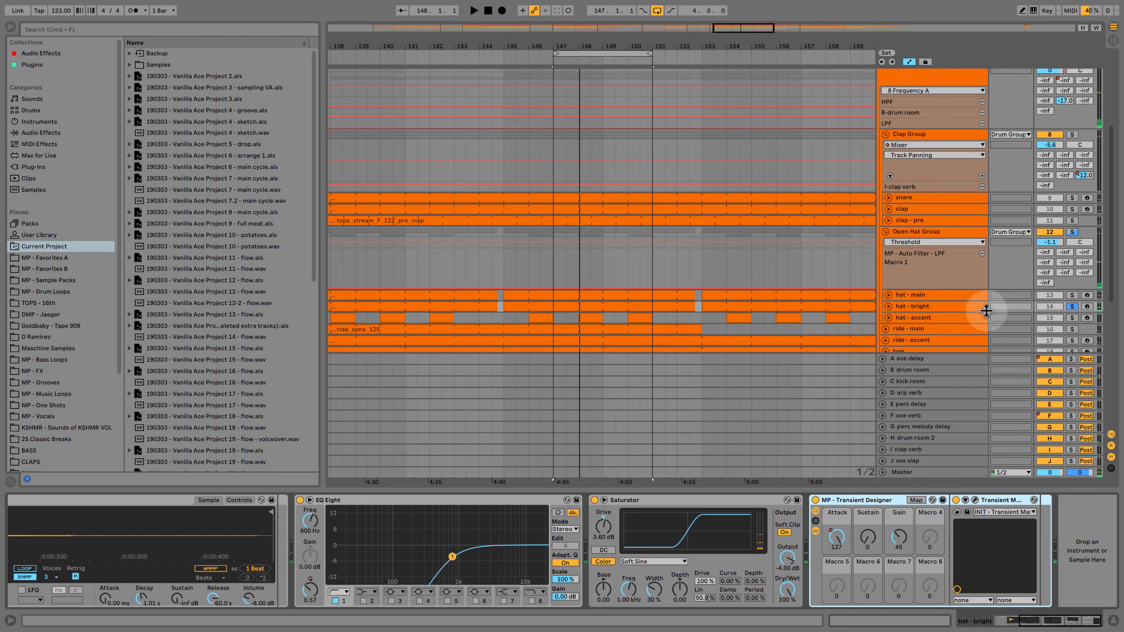
pyautogui.click(948, 307)
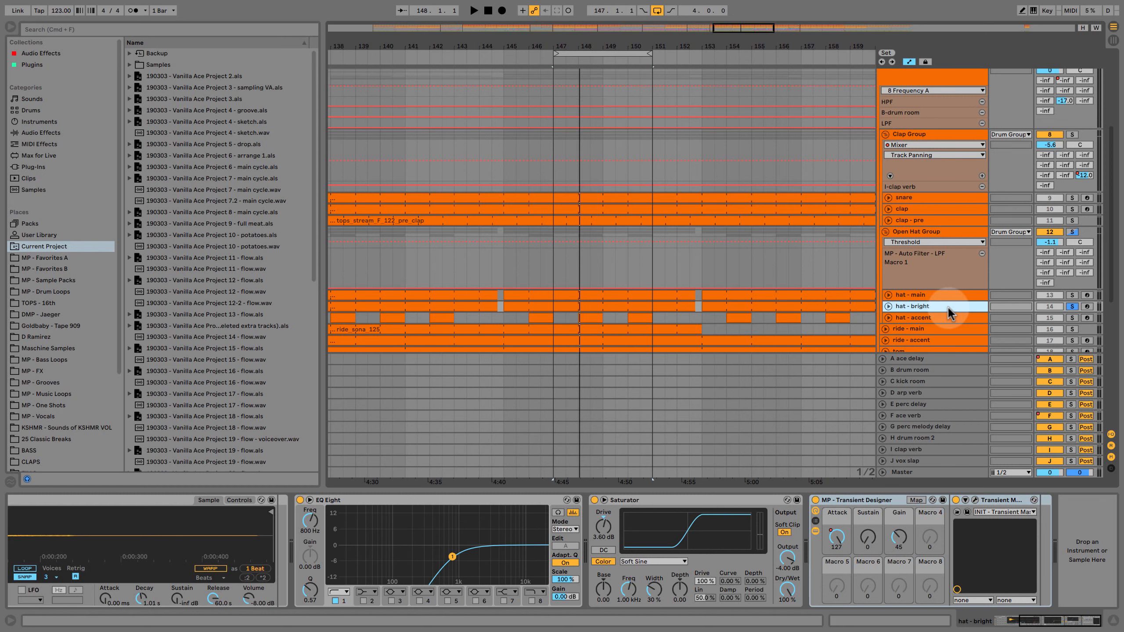
# Move the solo to hat - accent and unfold it to examine its clips and gain automation.
pyautogui.click(1072, 317)
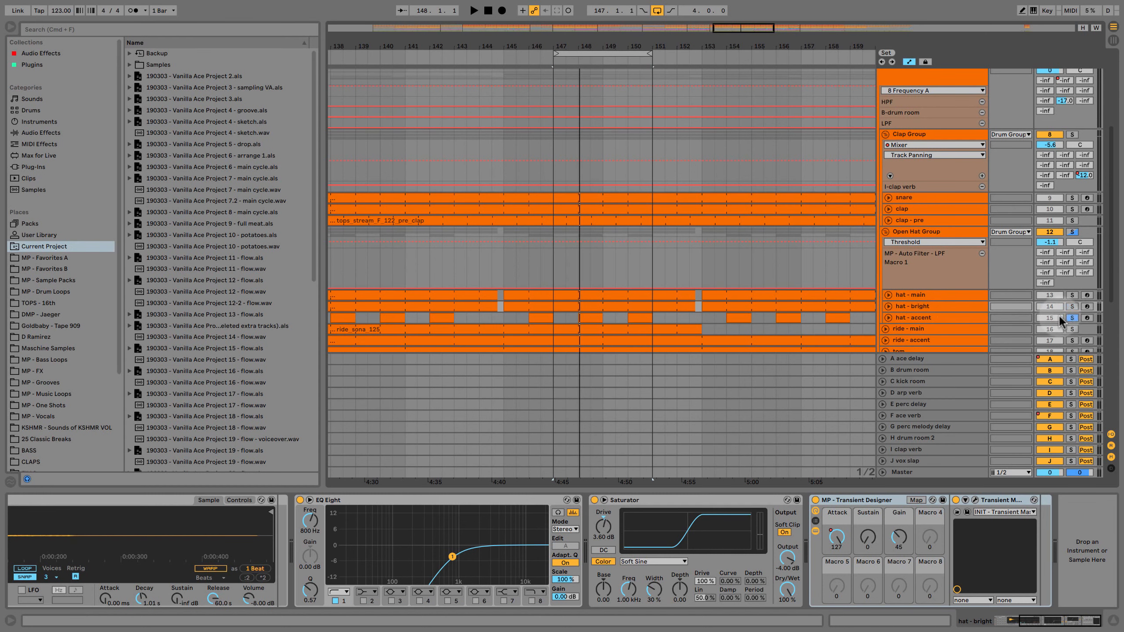
pyautogui.click(888, 317)
pyautogui.scroll(-2, 658, 314)
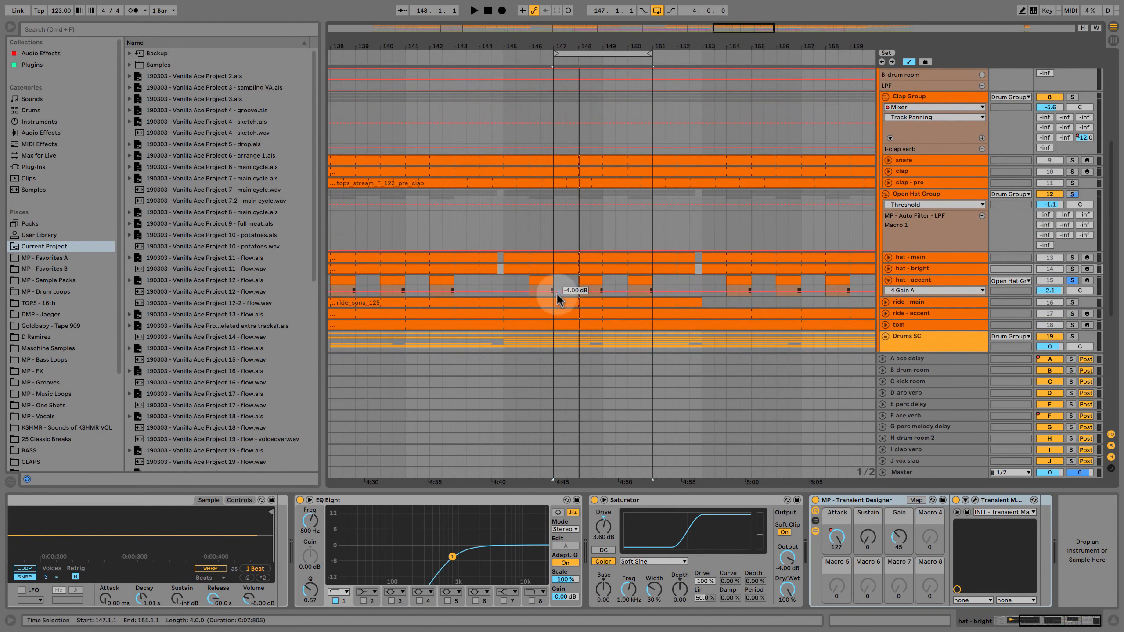
pyautogui.moveTo(504, 239); pyautogui.dragTo(546, 230)
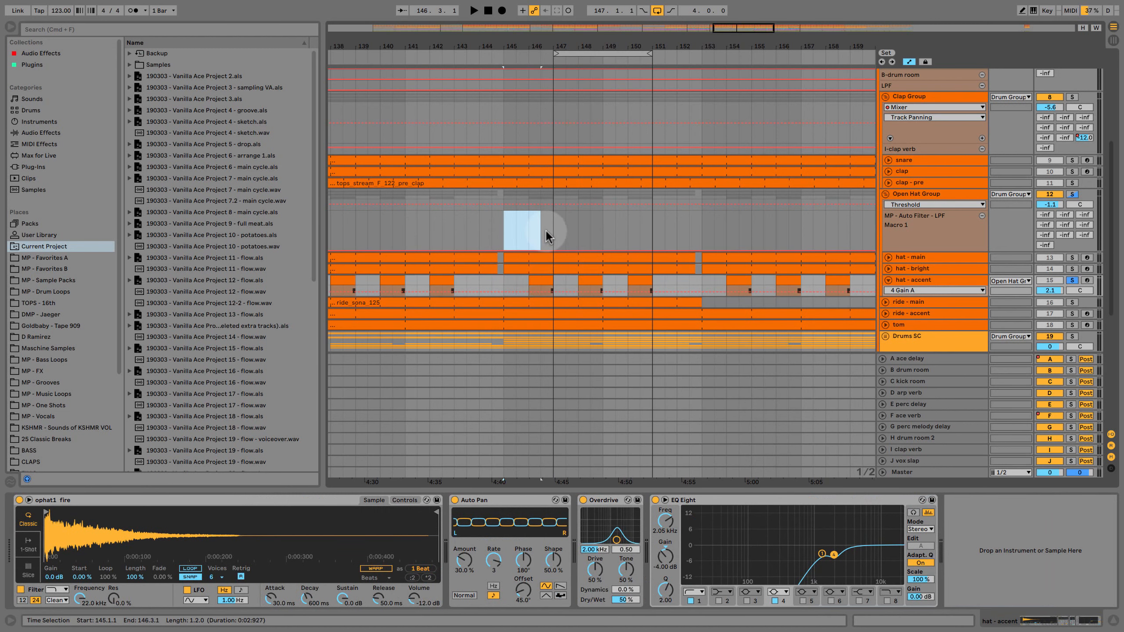
pyautogui.click(540, 283)
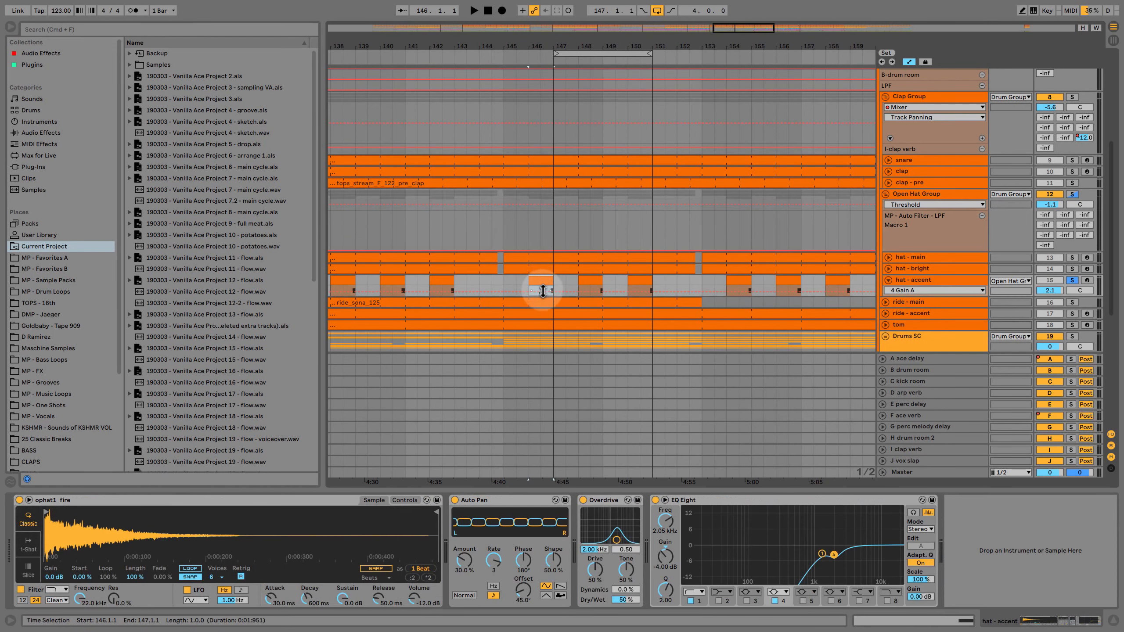
# Audition the soloed hat - accent with the arrangement in closer view, and select its Auto Pan device.
pyautogui.press('space')
pyautogui.press('+')
pyautogui.press('+')
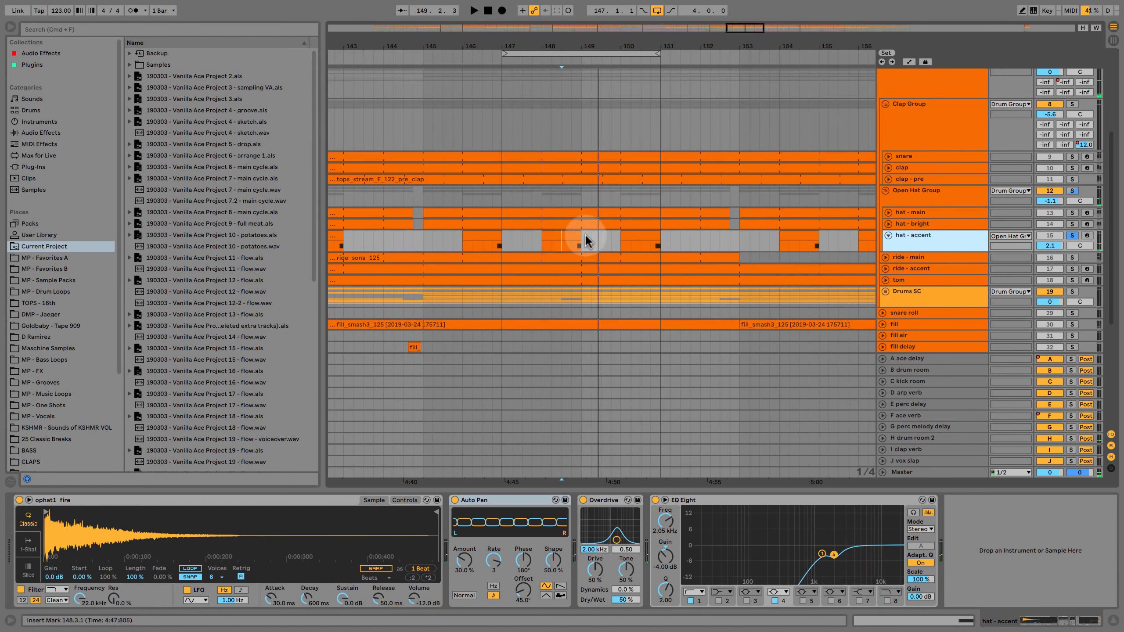
pyautogui.click(509, 501)
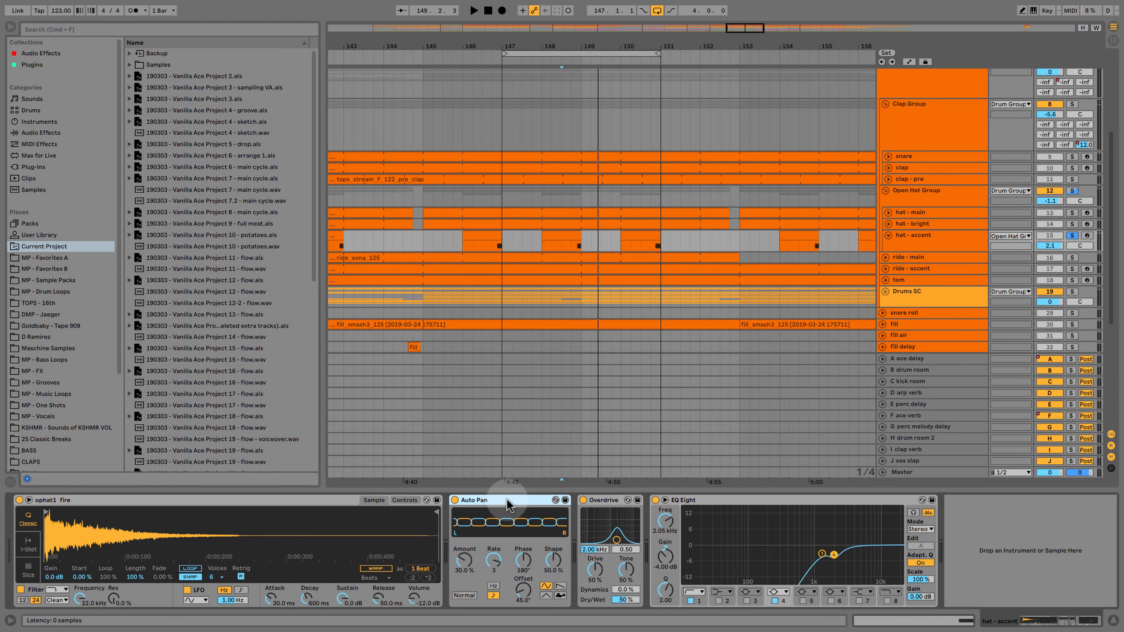
# Select hat - accent's section around the loop, and examine the track's Overdrive and EQ Eight devices.
pyautogui.moveTo(447, 243); pyautogui.dragTo(701, 230)
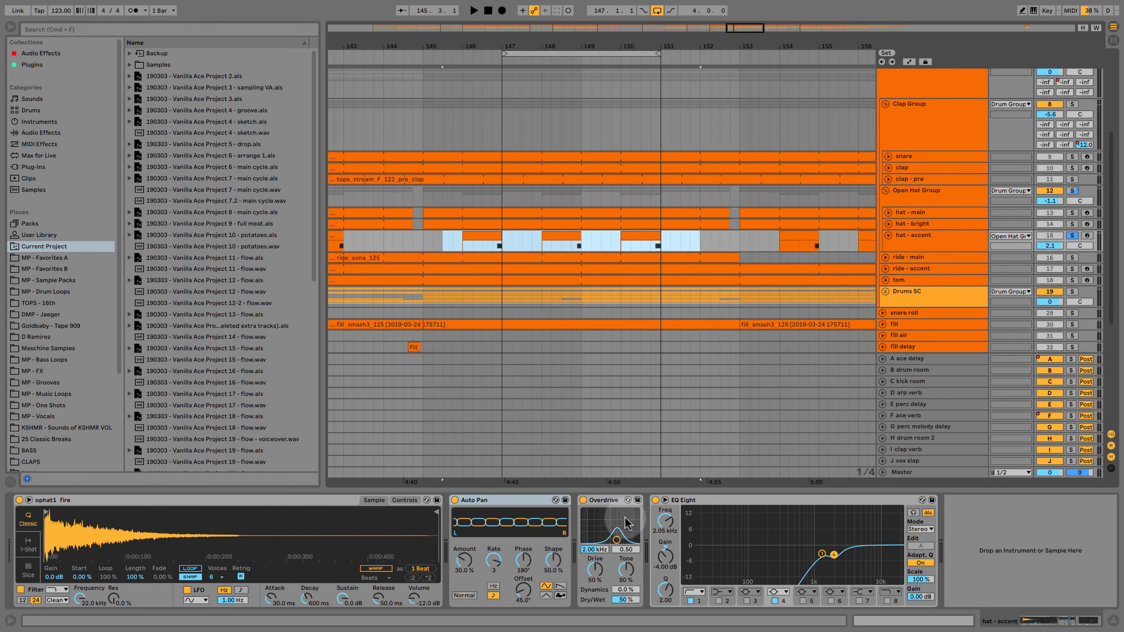
pyautogui.click(615, 530)
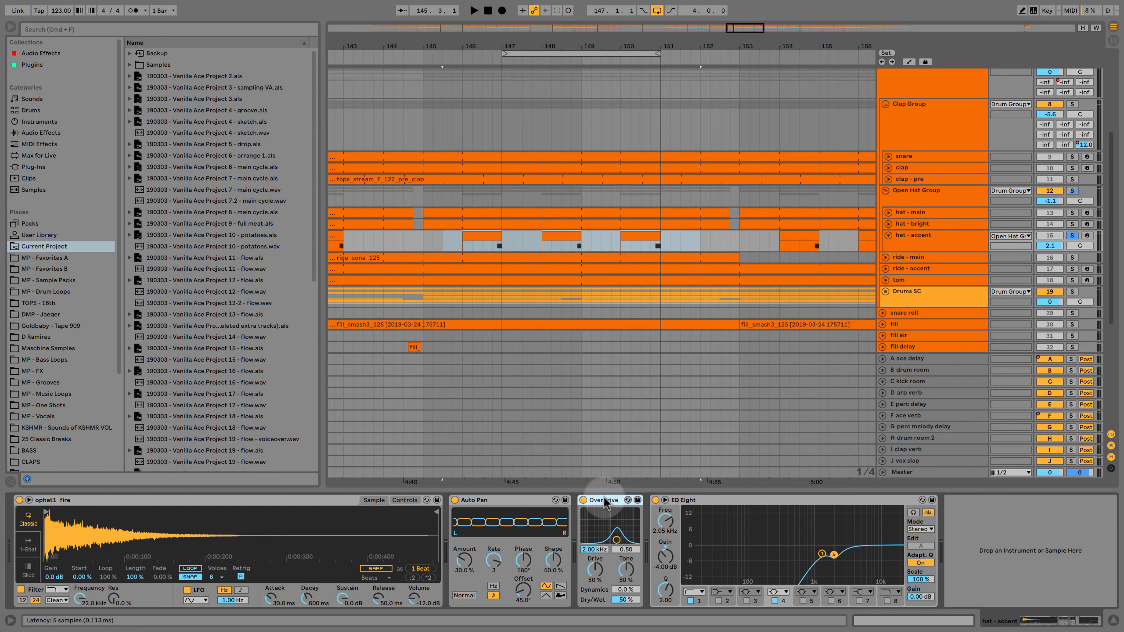
pyautogui.click(788, 500)
pyautogui.moveTo(770, 525); pyautogui.dragTo(908, 593)
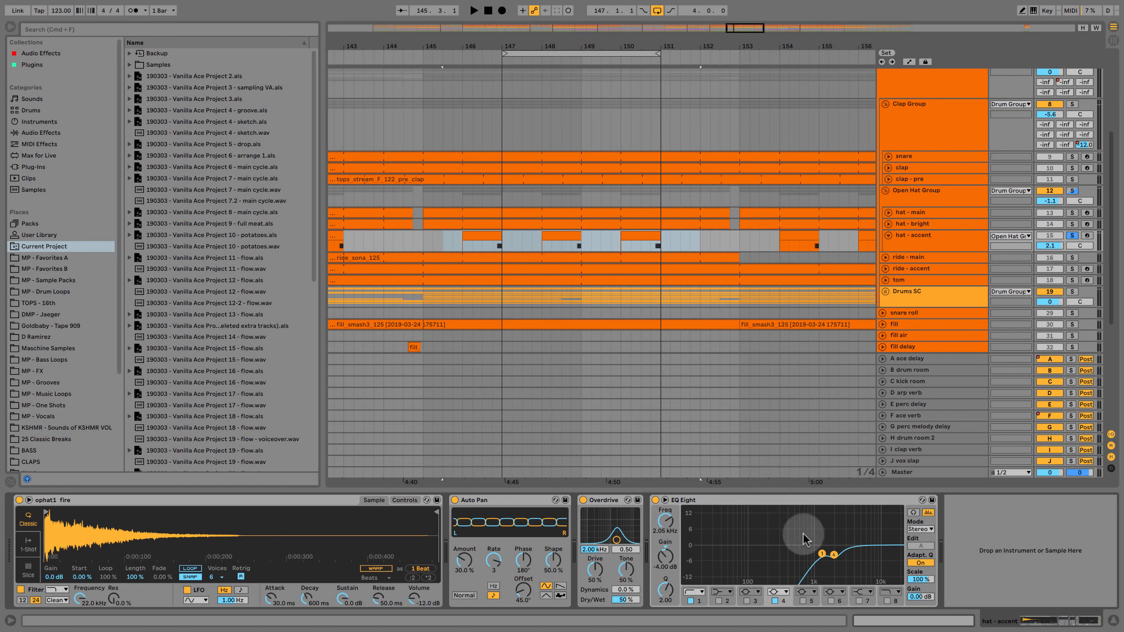
pyautogui.moveTo(752, 513); pyautogui.dragTo(803, 620)
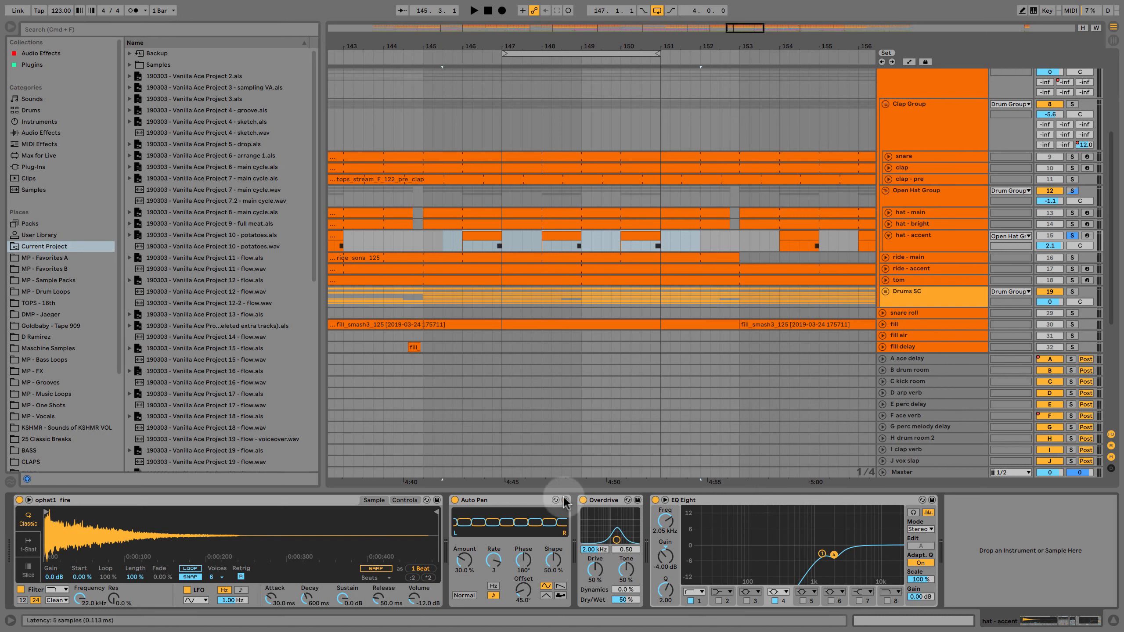
# Compare hat - accent with its Overdrive bypassed and active, and keep the Overdrive active.
pyautogui.click(609, 501)
pyautogui.press('0')
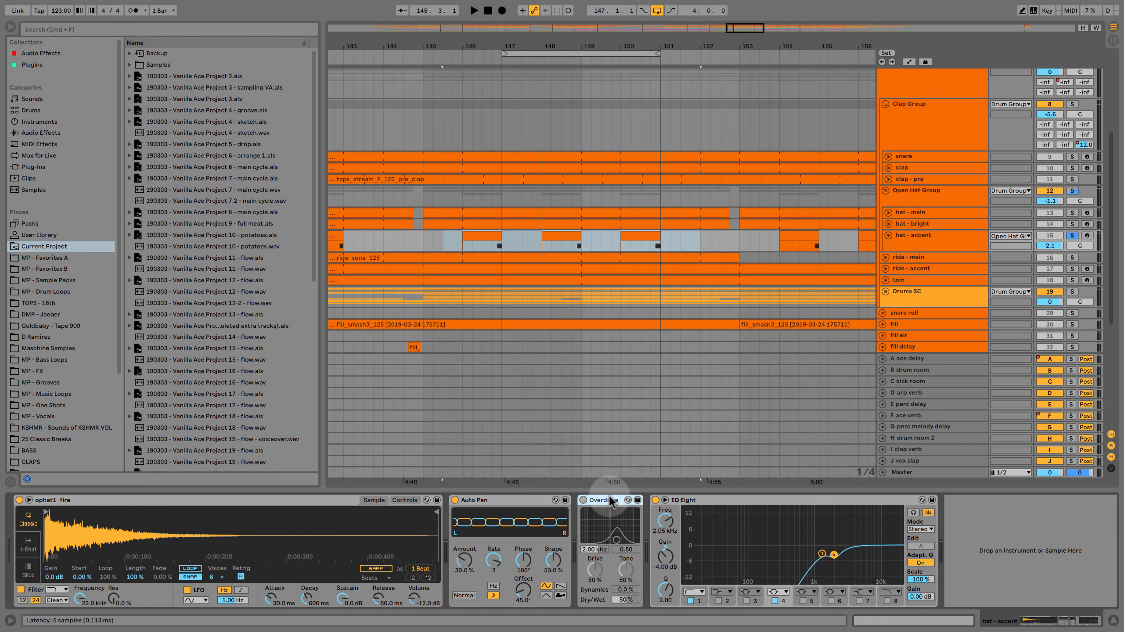
pyautogui.press('space')
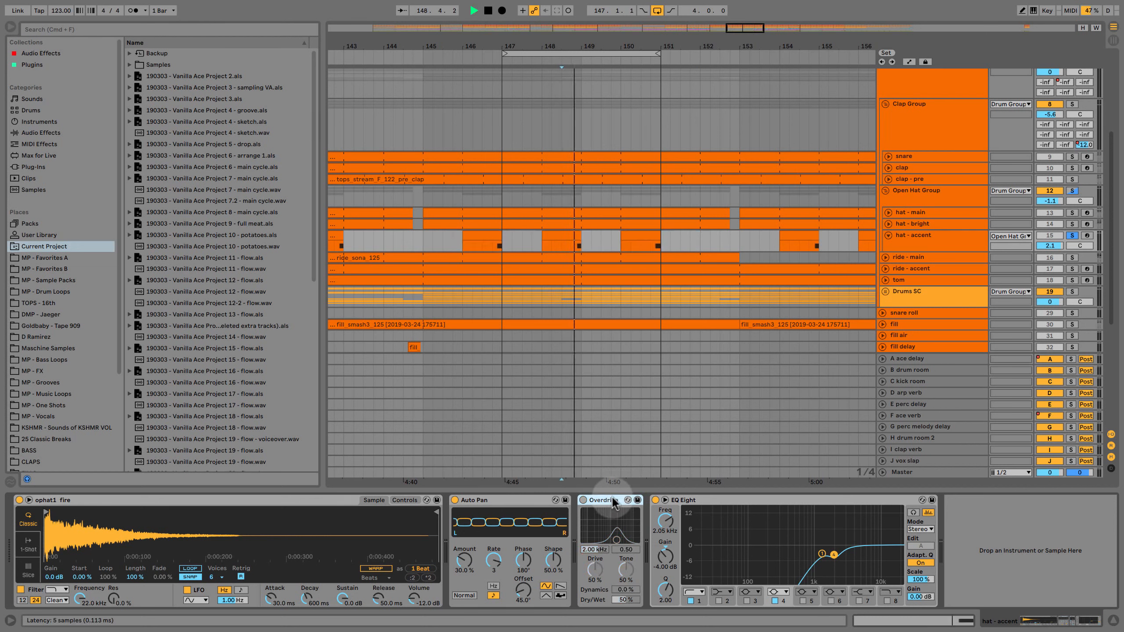
pyautogui.press('0')
pyautogui.press('space')
pyautogui.press('space')
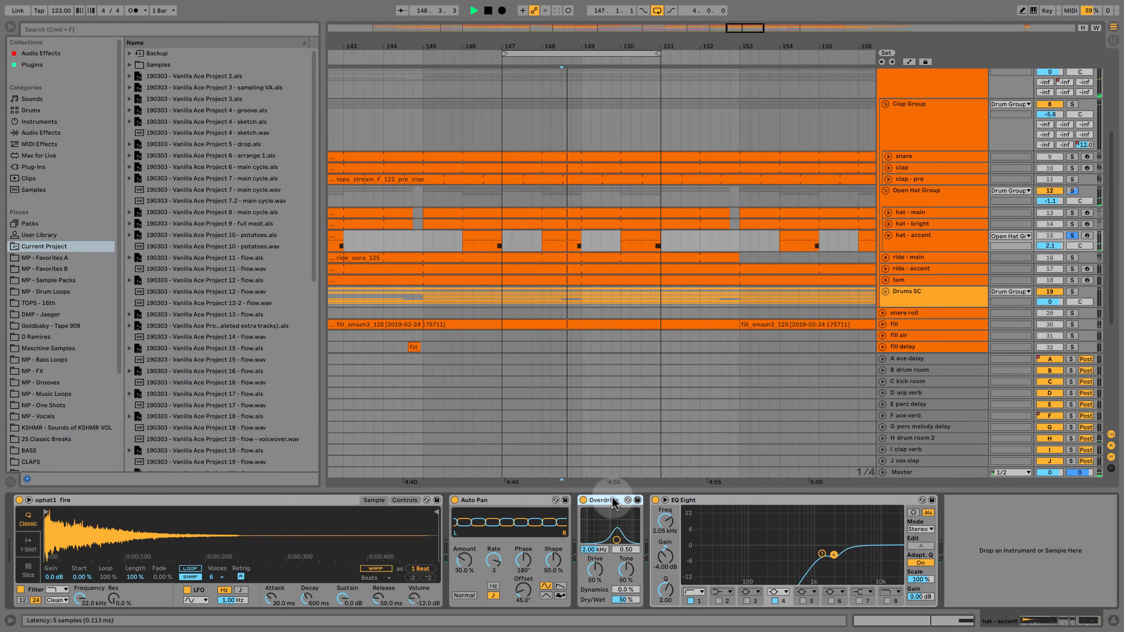
pyautogui.press('space')
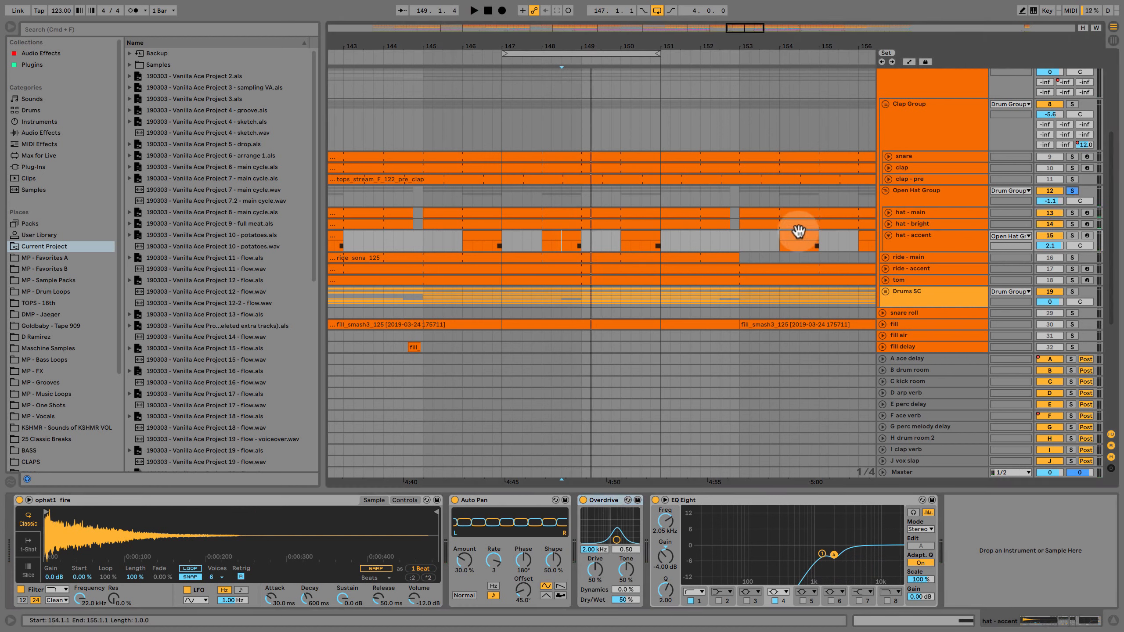
# Audition hat - accent together with hat - main and hat - bright from bar 148, and fold the hat - accent track.
pyautogui.click(555, 237)
pyautogui.press('space')
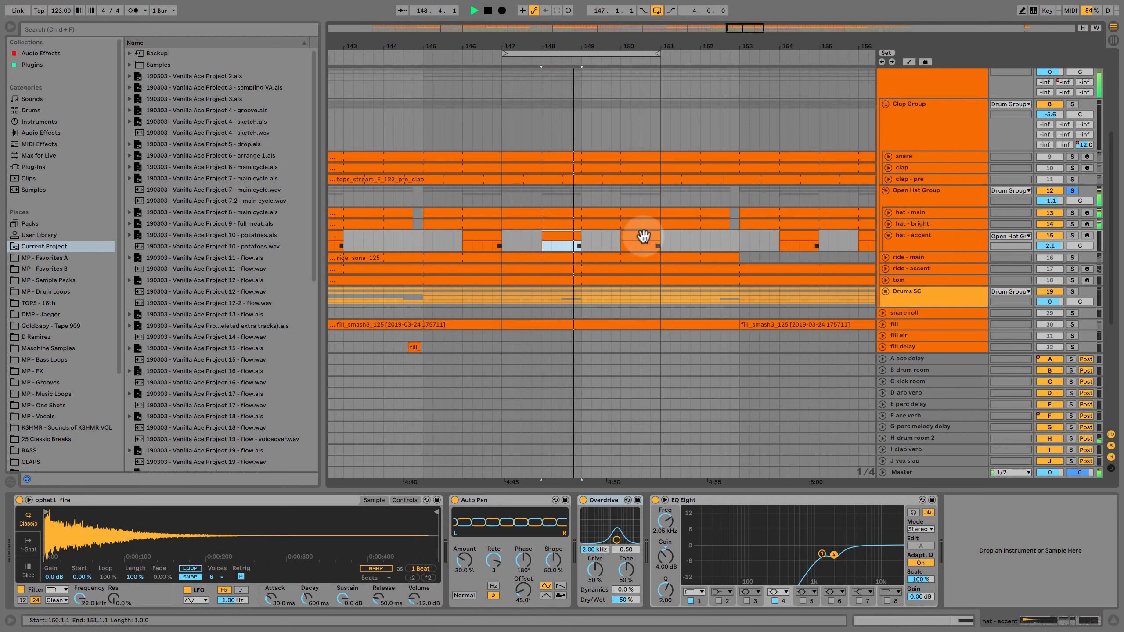
pyautogui.press('space')
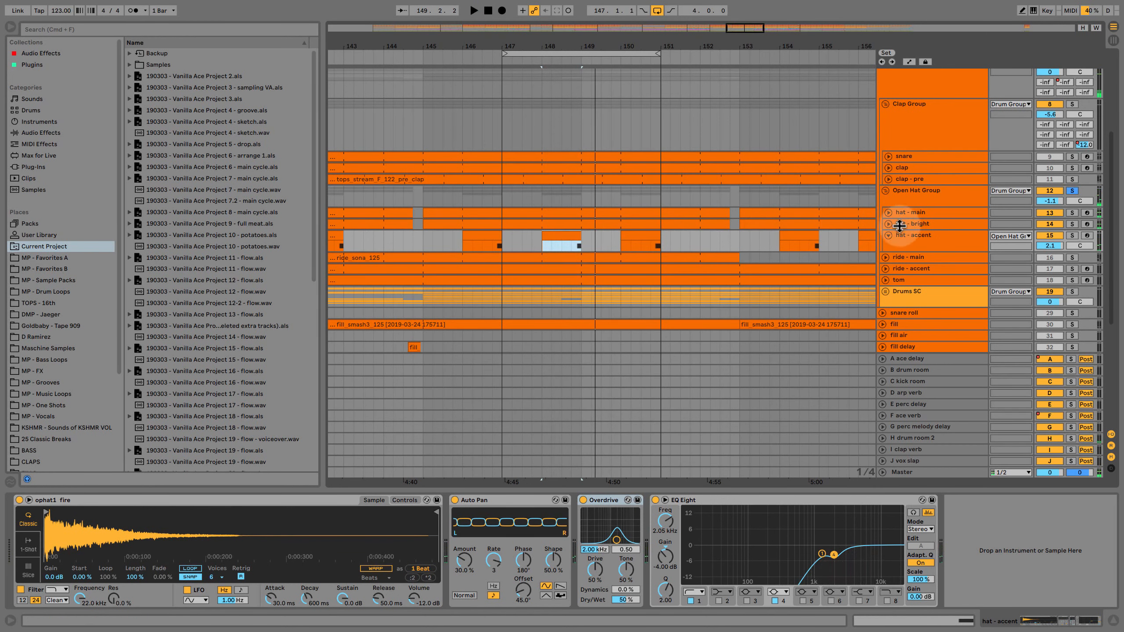
pyautogui.click(889, 235)
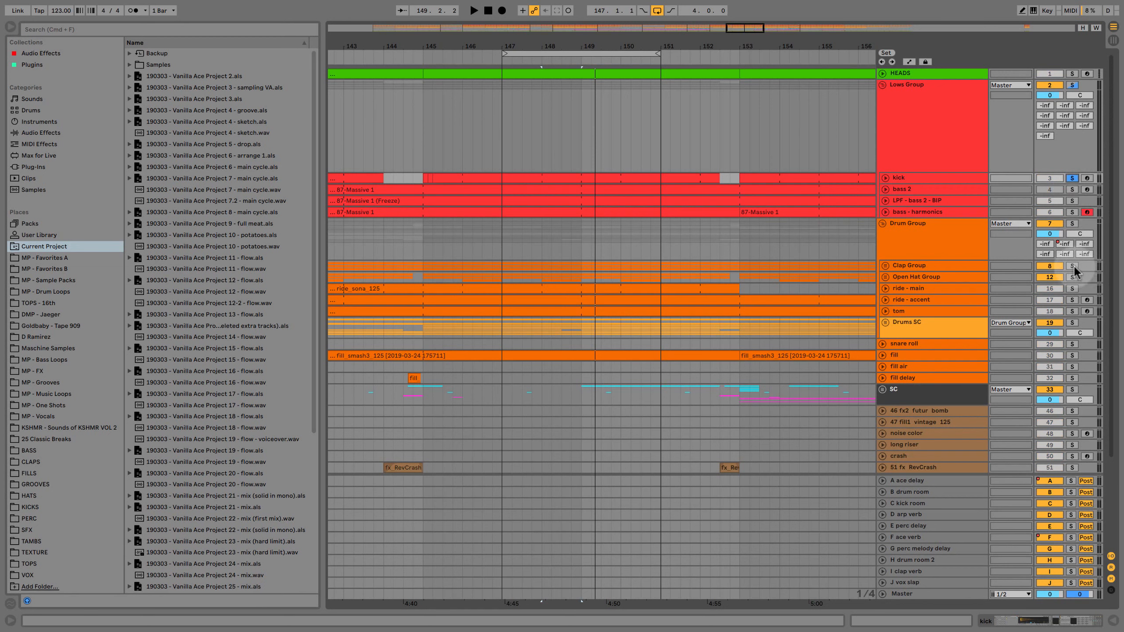
# Audition the kick with the Clap Group and Open Hat Group soloed over bars 147 to 151, and leave full-screen mode.
pyautogui.click(1072, 266)
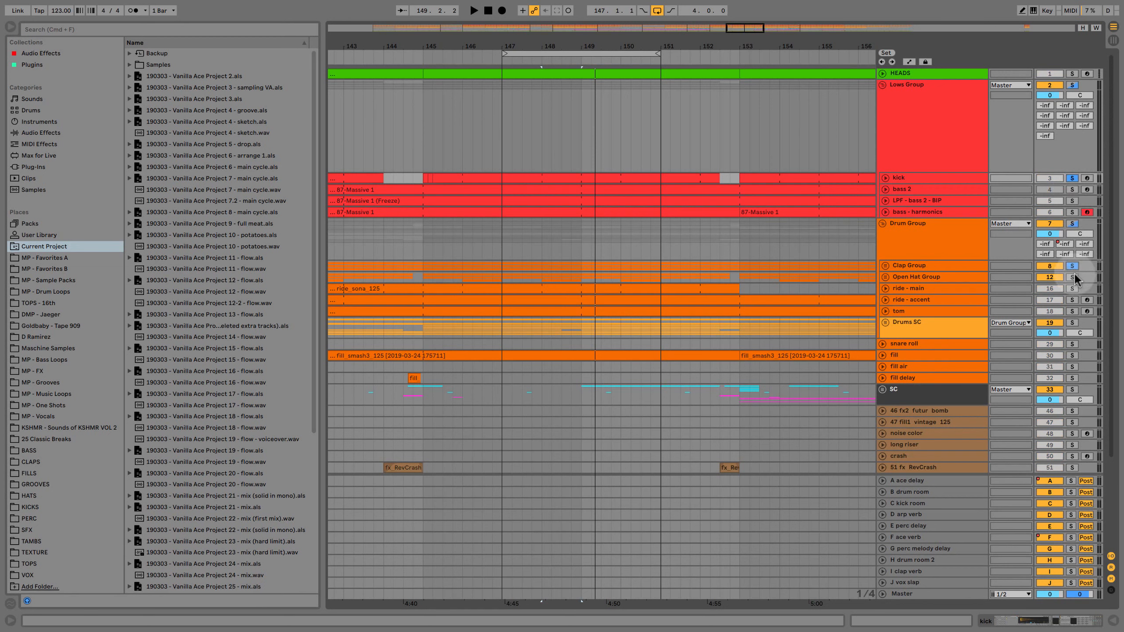
pyautogui.click(1072, 277)
pyautogui.click(535, 50)
pyautogui.press('space')
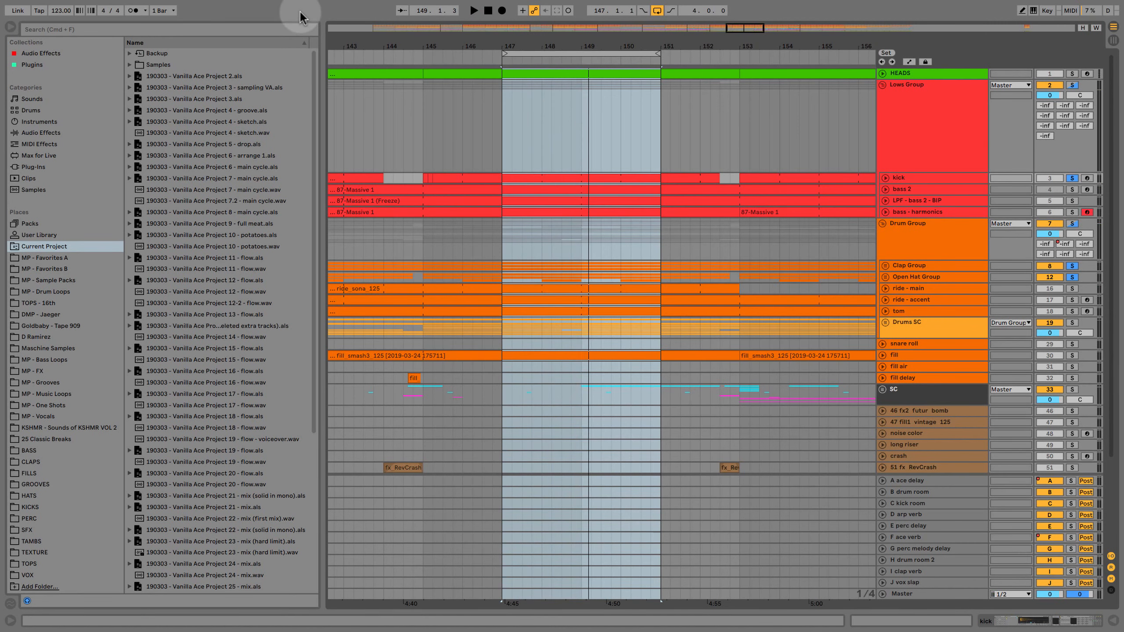
pyautogui.moveTo(319, 2)
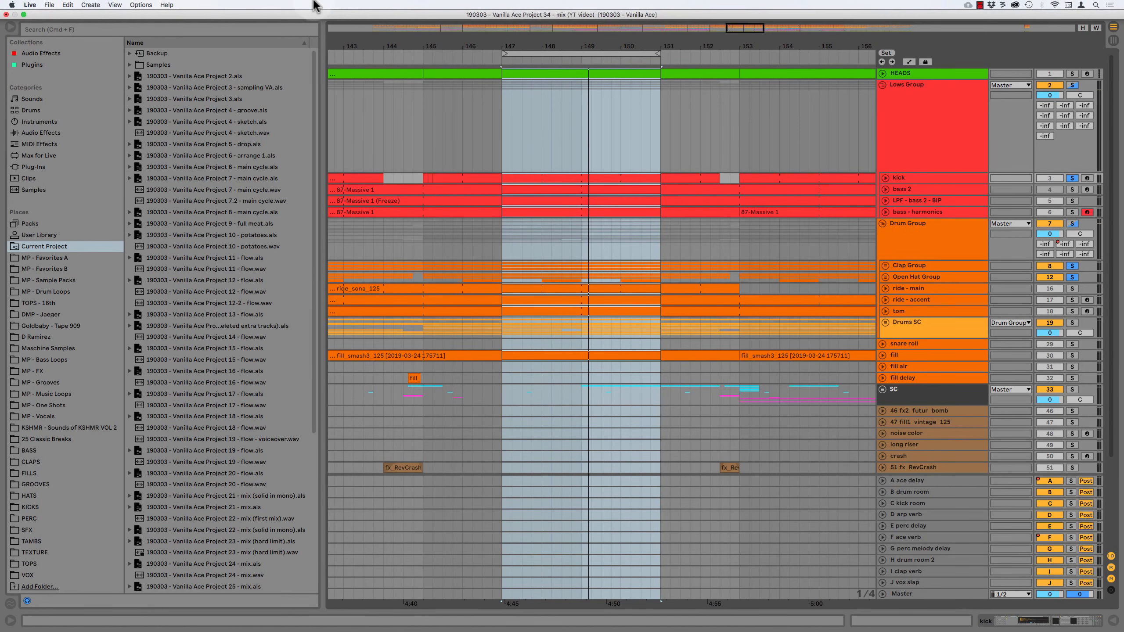
pyautogui.click(23, 15)
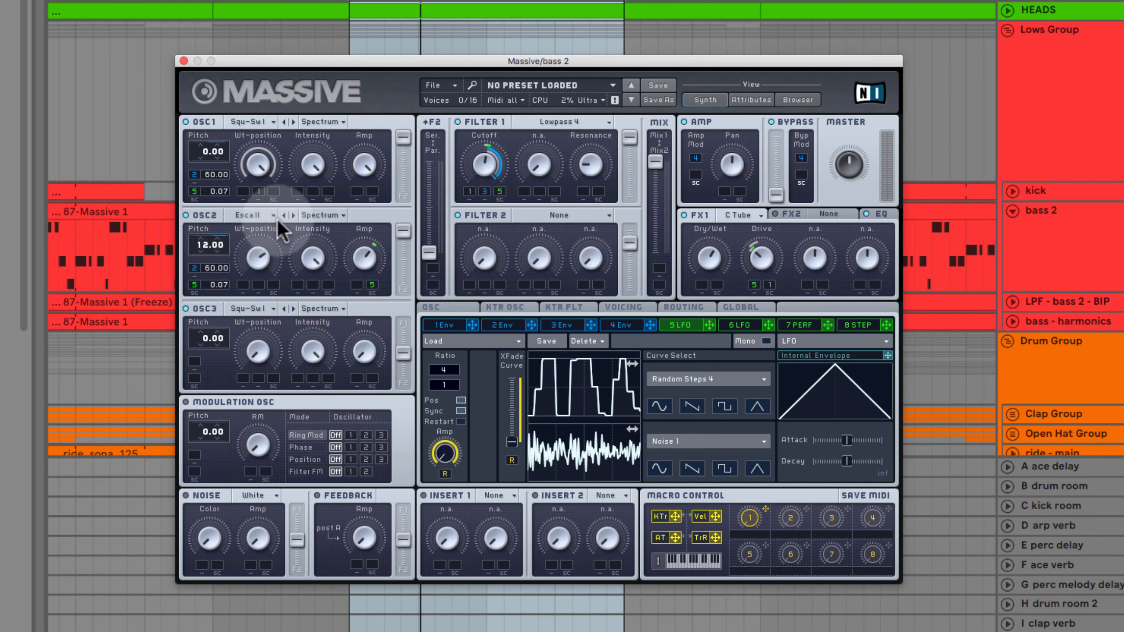
# Examine Escalation II in oscillator 2's wavetable list in bass 2's Massive, closing the list without choosing another wavetable.
pyautogui.click(254, 214)
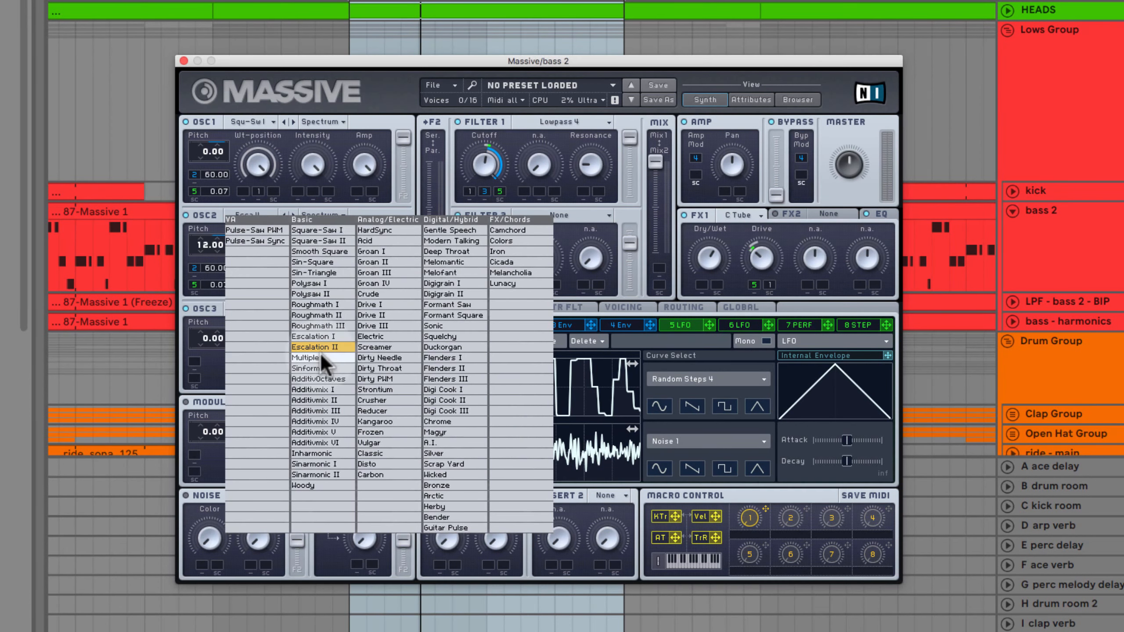
pyautogui.click(188, 196)
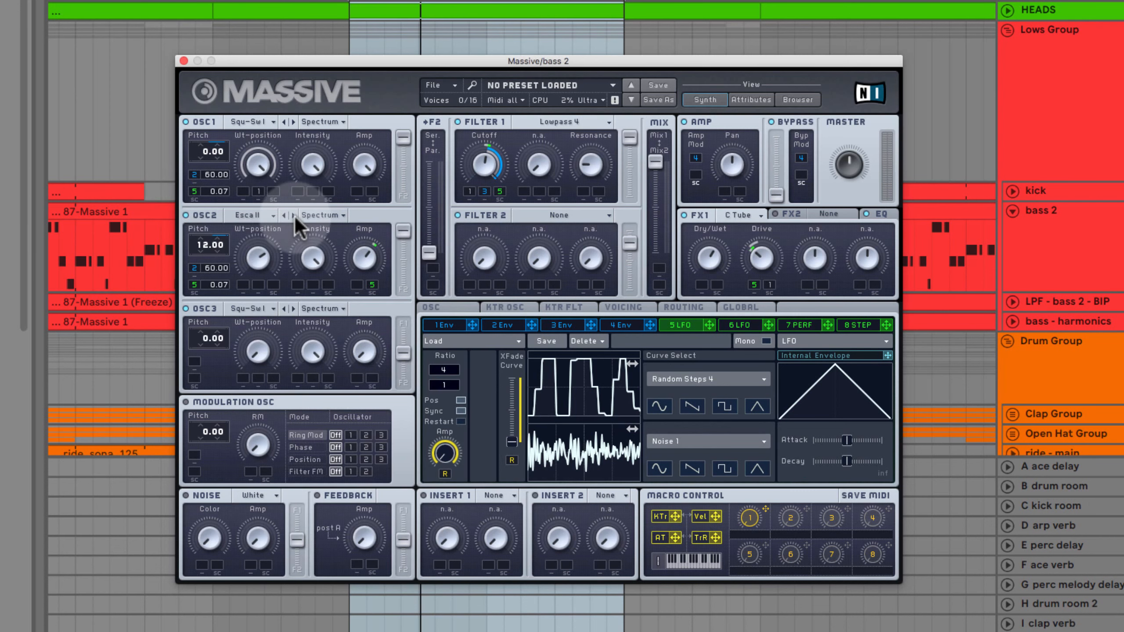
pyautogui.click(249, 216)
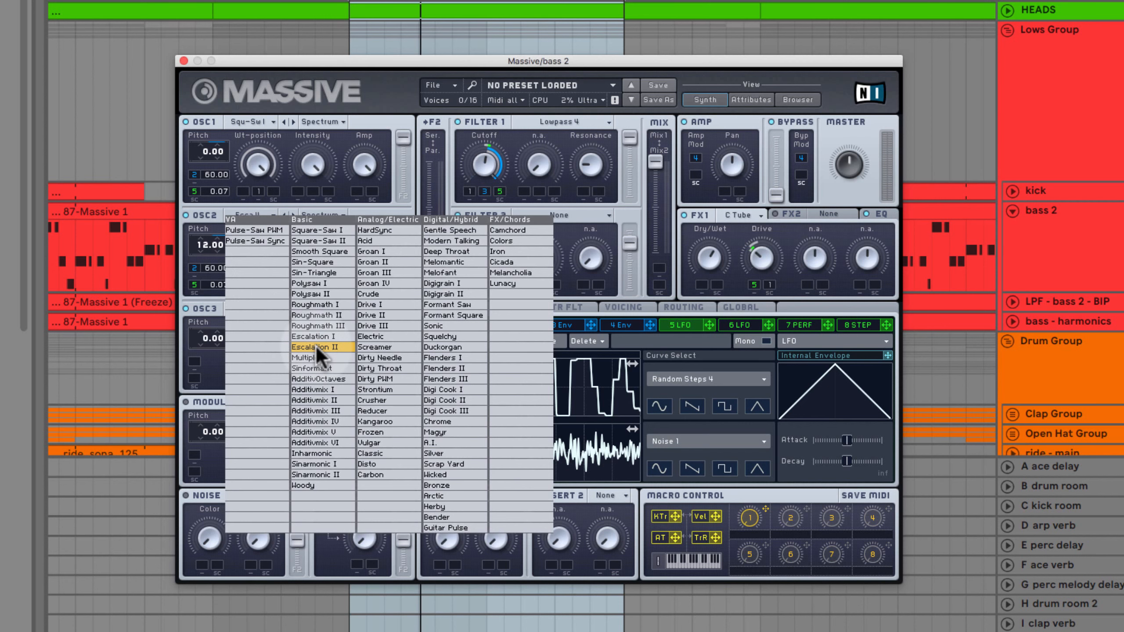
pyautogui.click(184, 196)
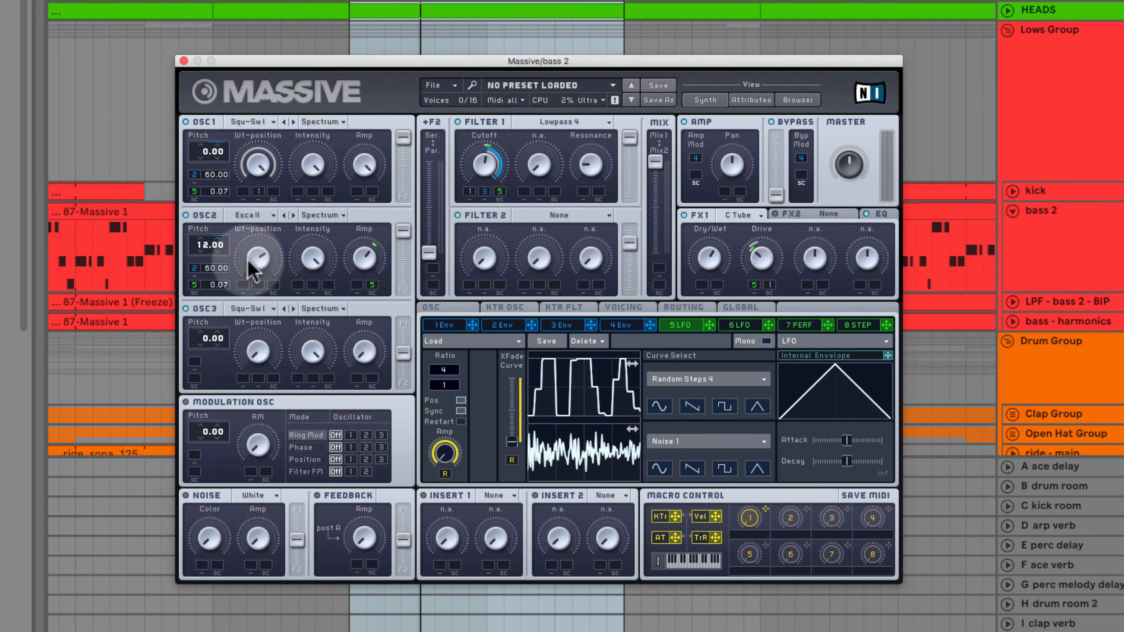
pyautogui.click(259, 215)
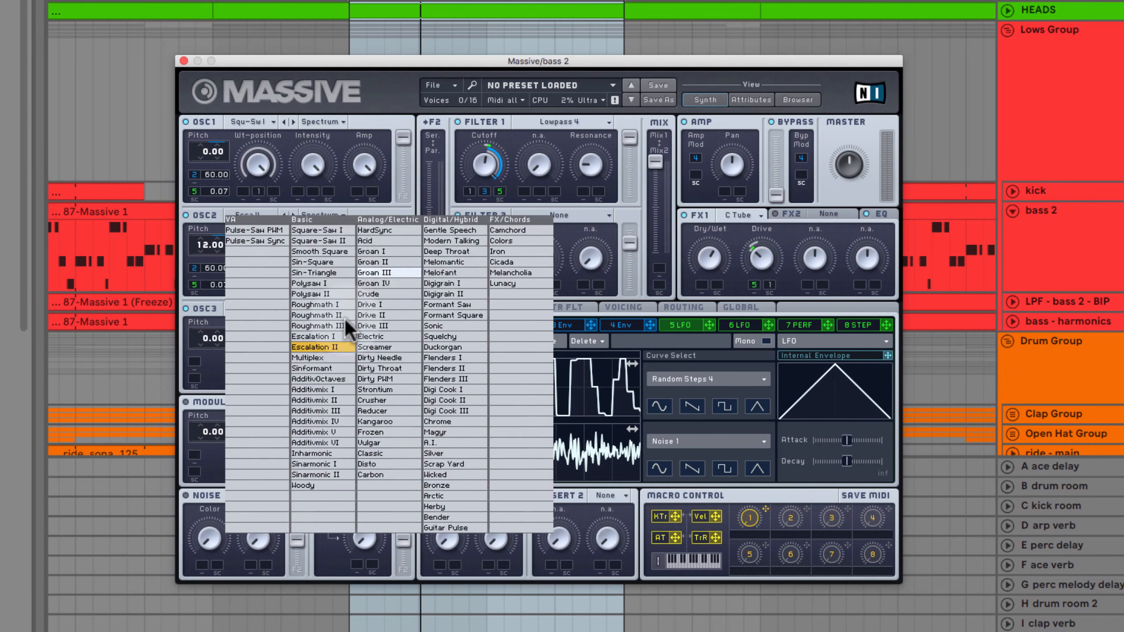
pyautogui.click(230, 199)
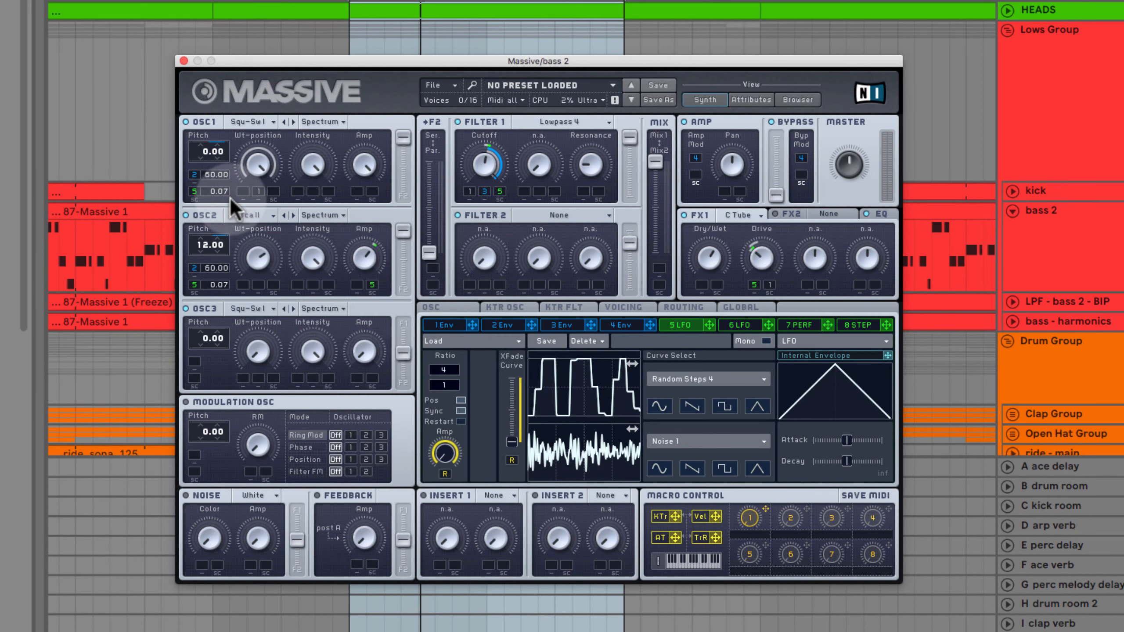
# Audition bass 2 with Massive's oscillator 2 switched off and with oscillator 1 switched off, and keep both oscillators on.
pyautogui.click(186, 215)
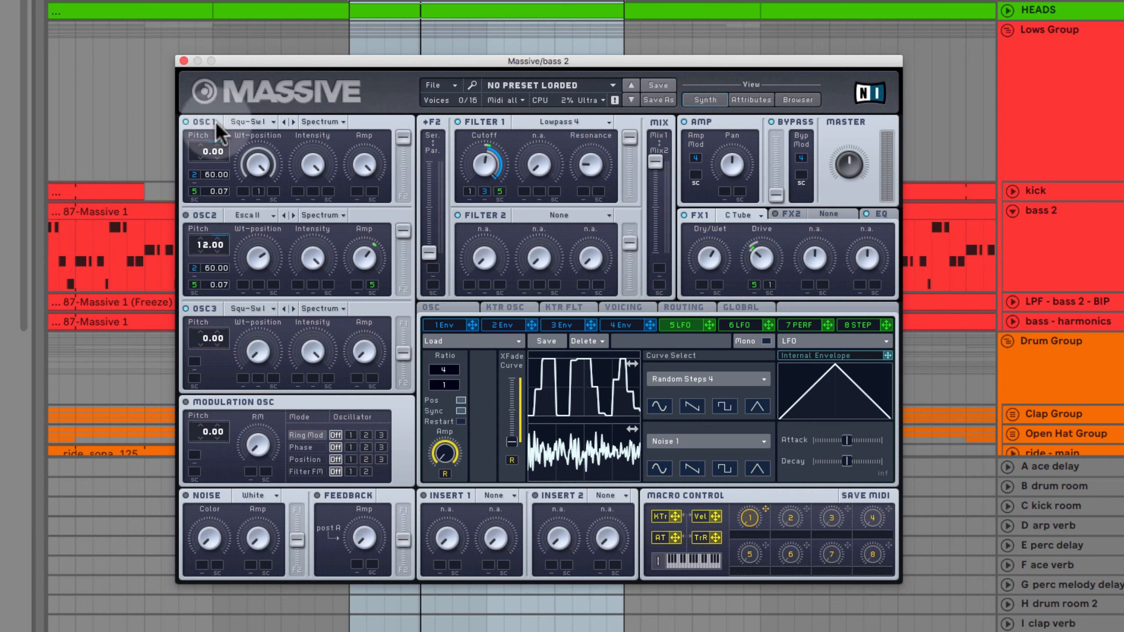
pyautogui.click(186, 214)
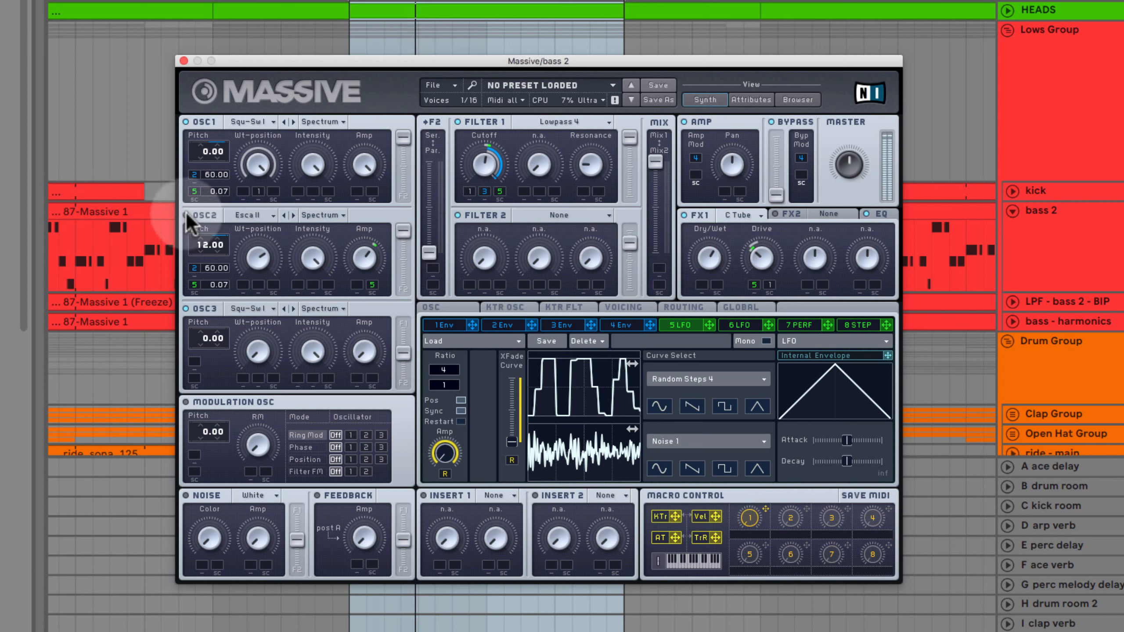
pyautogui.click(187, 122)
pyautogui.press('space')
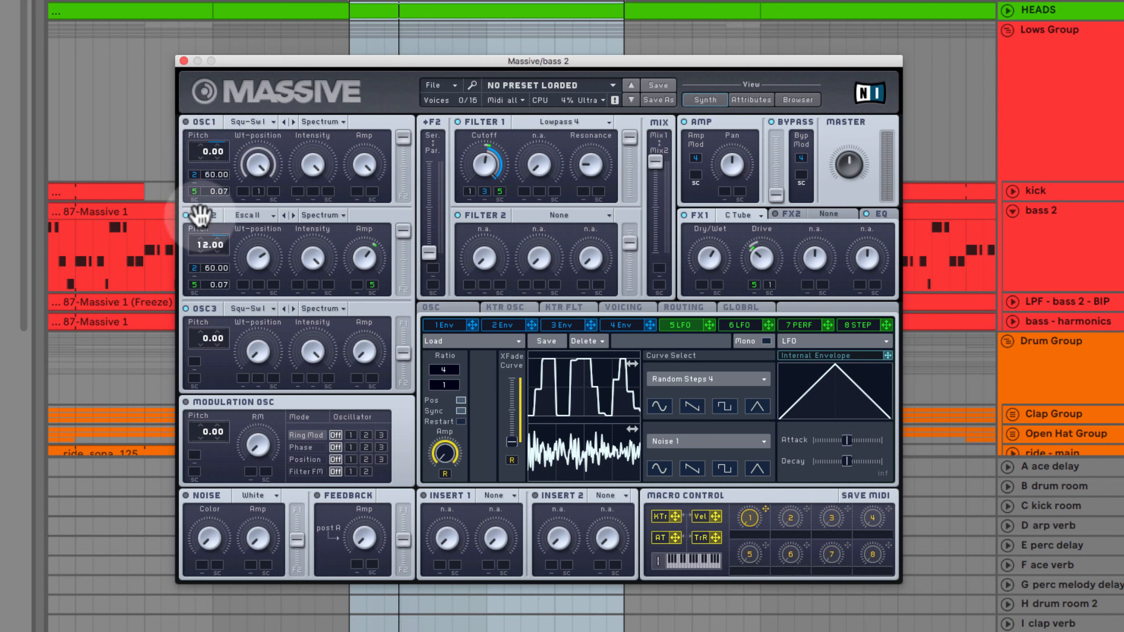
pyautogui.click(187, 122)
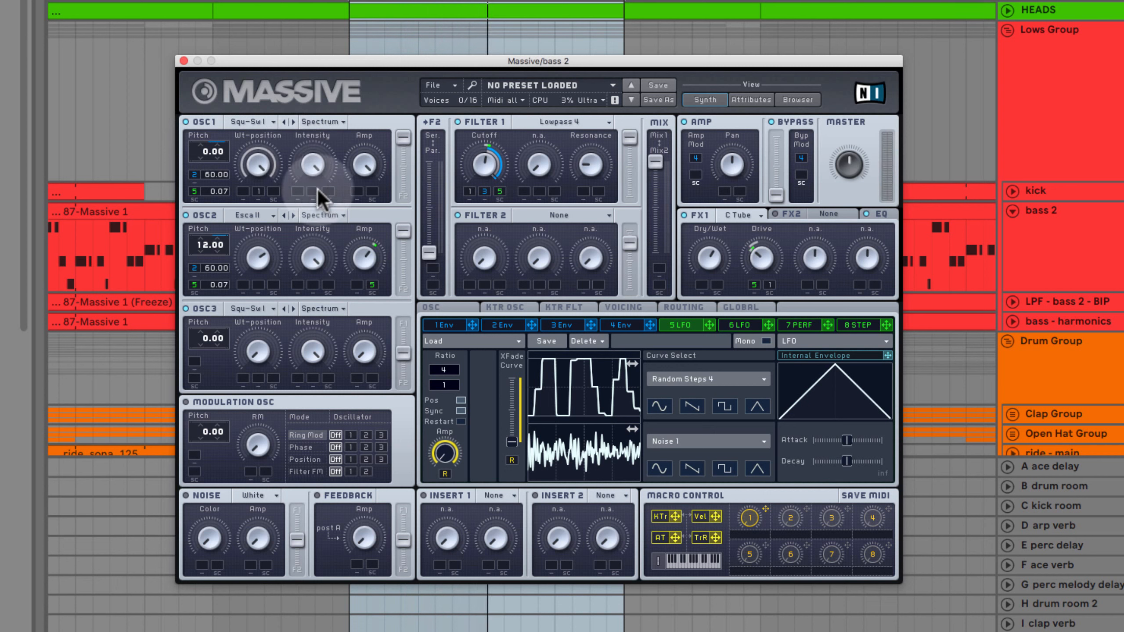
# Examine Filter 1's type list without changing the Lowpass 4 setting, and display envelope 3.
pyautogui.click(574, 121)
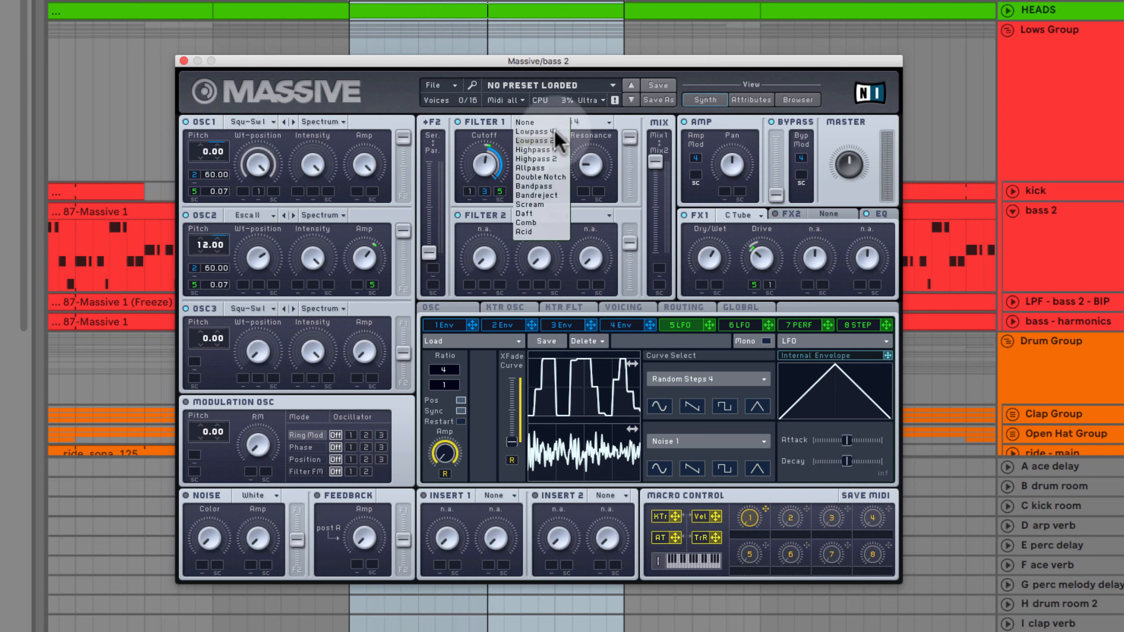
pyautogui.click(381, 73)
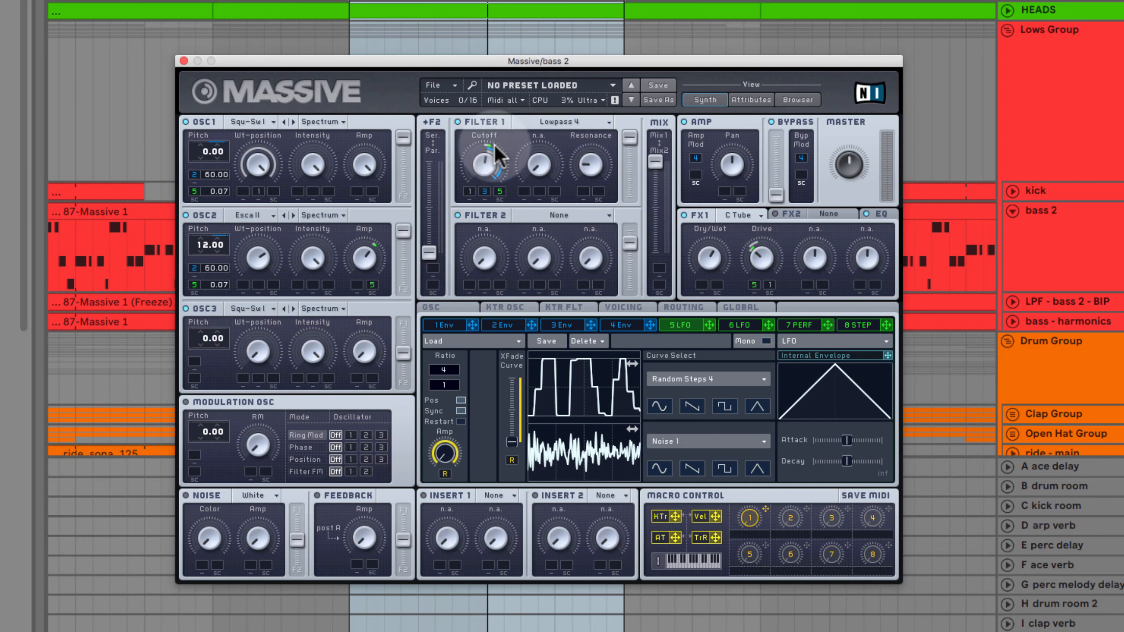
pyautogui.click(565, 323)
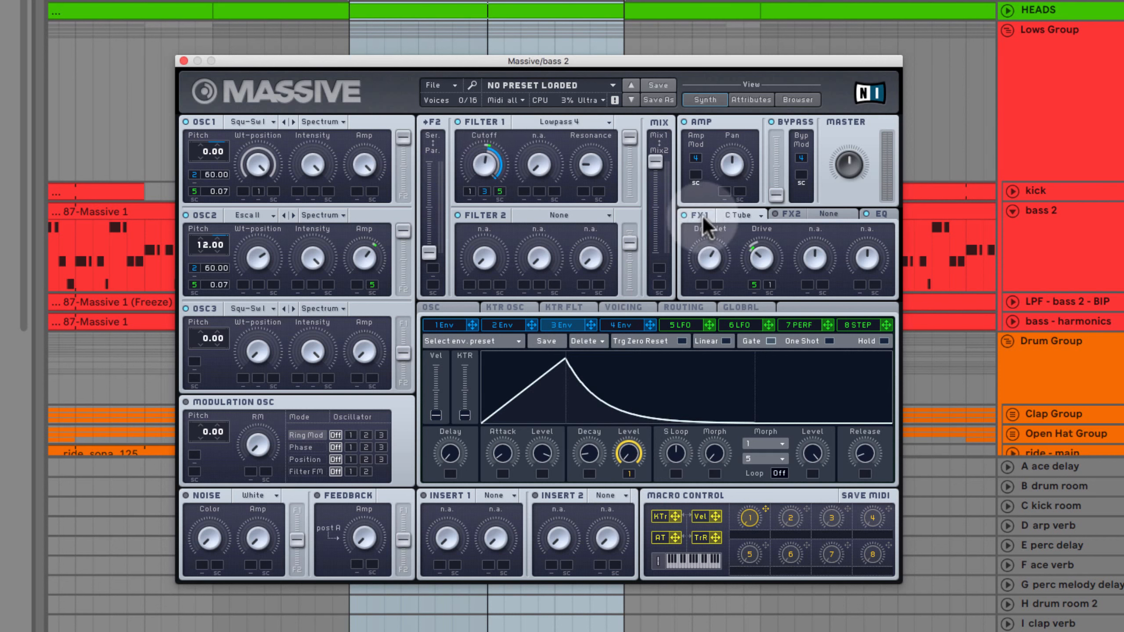
# Examine FX1's effect list without changing the Classic Tube effect, and display Massive's EQ settings.
pyautogui.click(745, 215)
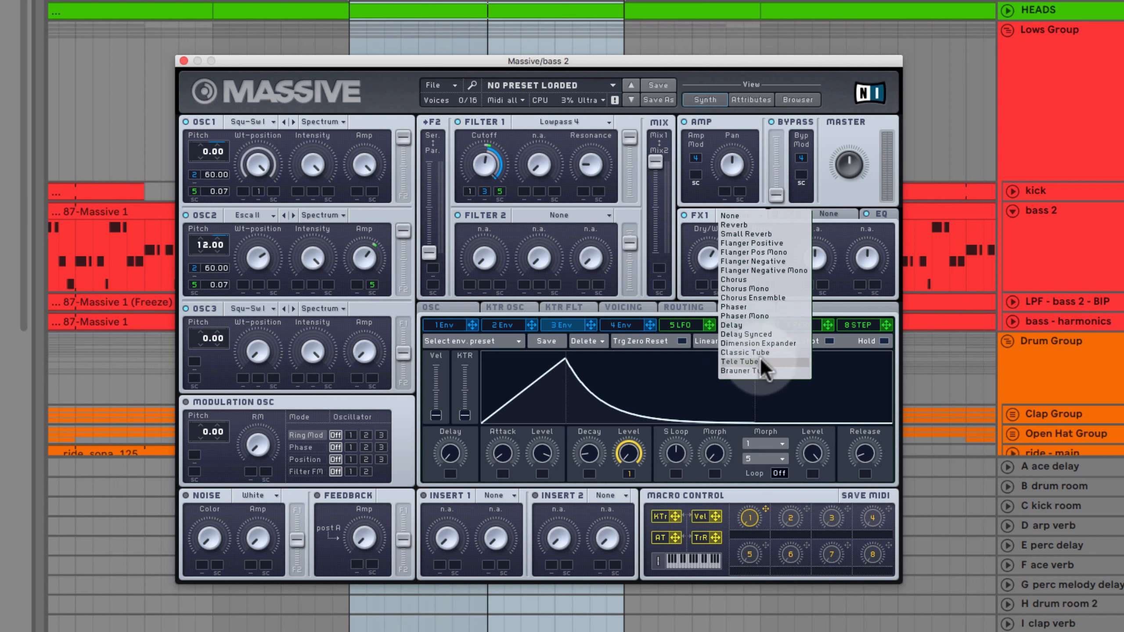
pyautogui.click(699, 68)
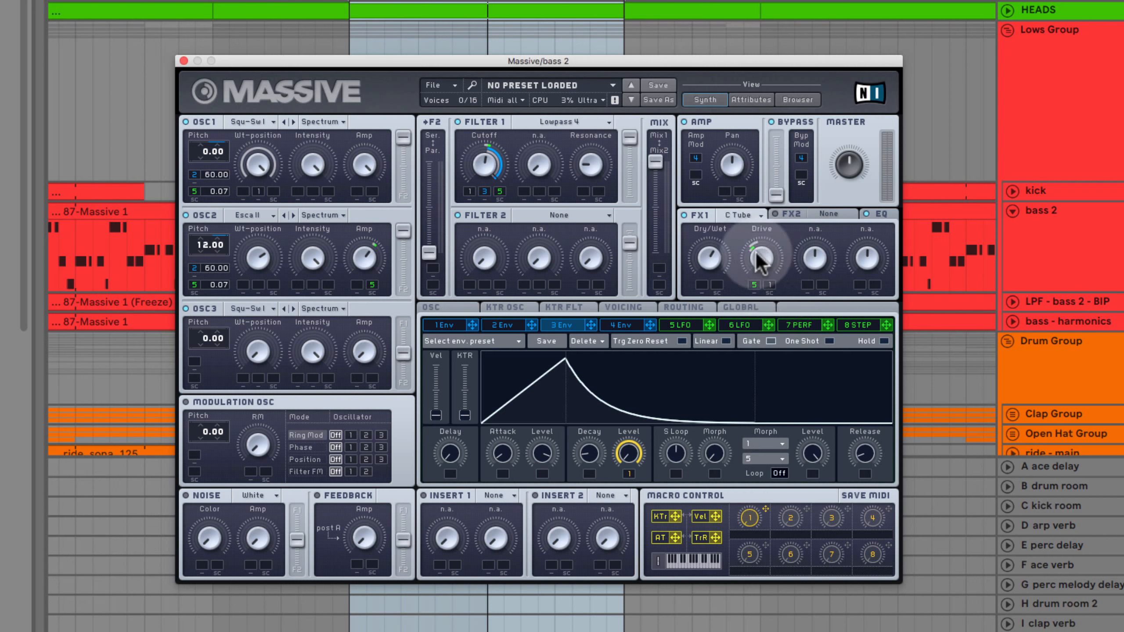
pyautogui.click(882, 213)
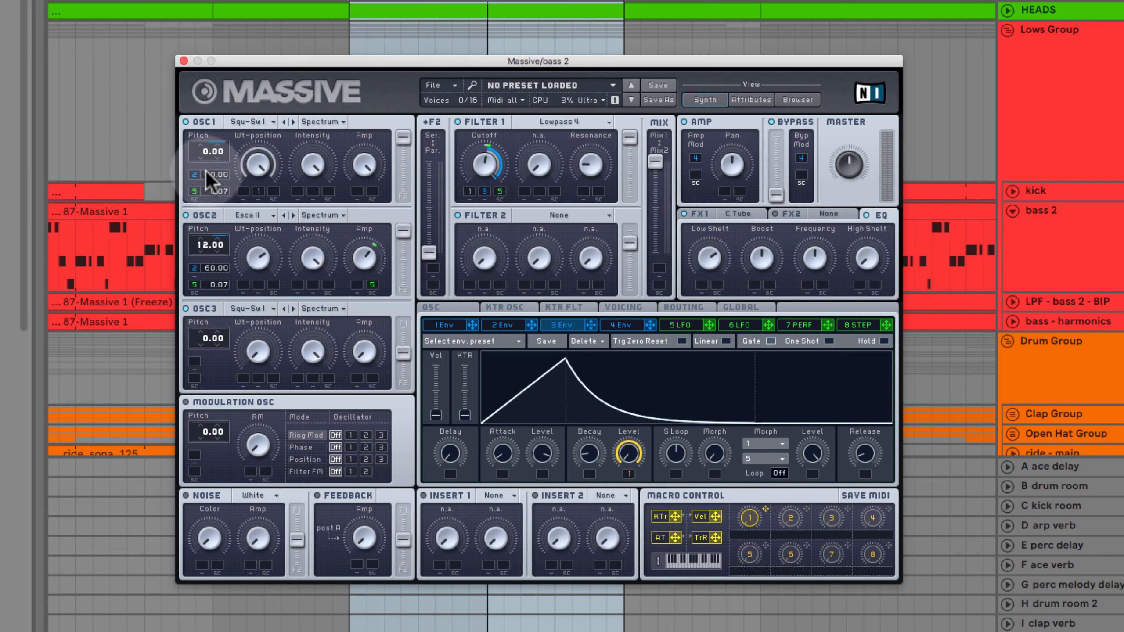
# Audition bass 2 with envelope 2's attack level lowered to minimum, and raise the level again.
pyautogui.click(502, 325)
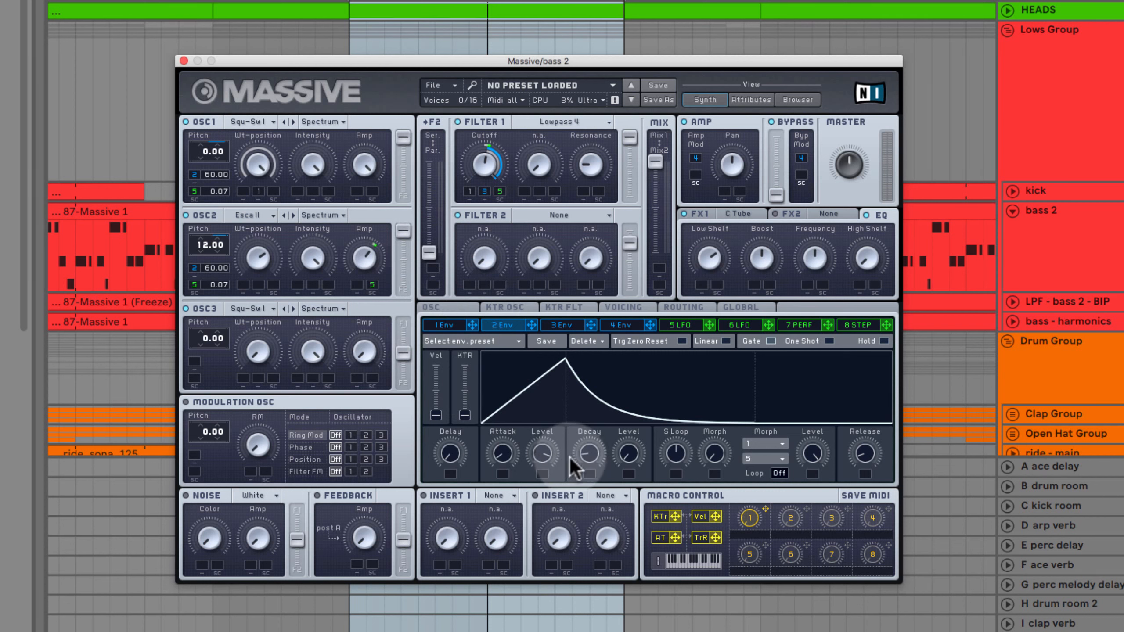
pyautogui.moveTo(539, 456); pyautogui.dragTo(569, 609)
pyautogui.press('space')
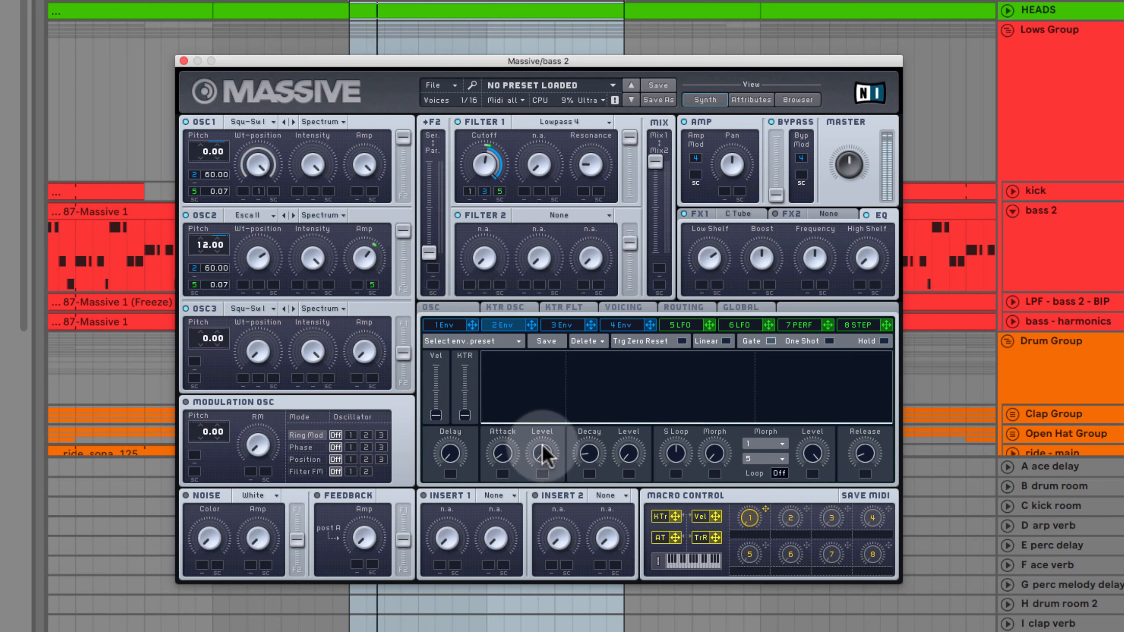
pyautogui.moveTo(541, 462); pyautogui.dragTo(595, 118)
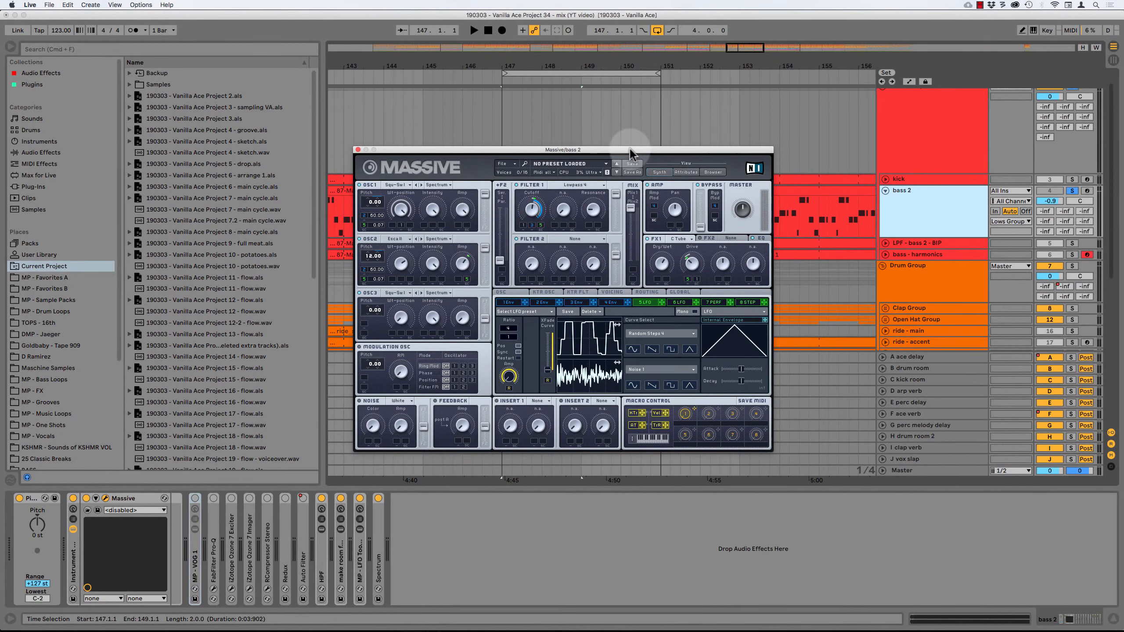
# Move the Massive window away from the bass 2 clips in the arrangement.
pyautogui.moveTo(630, 148); pyautogui.dragTo(416, 96)
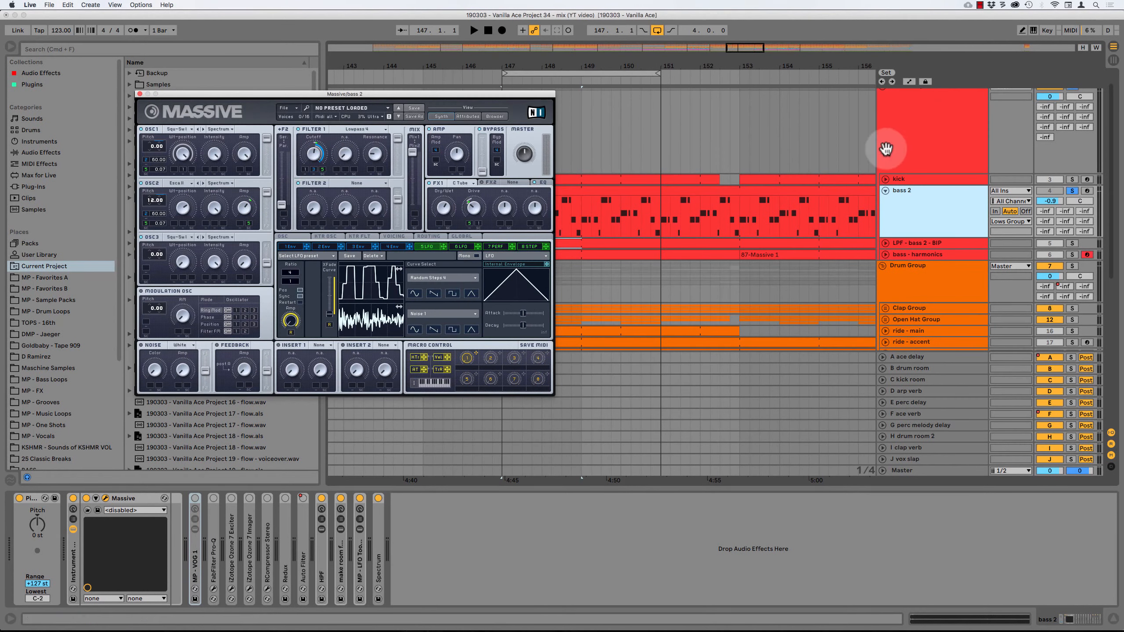
# Unfold the LPF - bass 2 - BIP track, and audition bass 2 with its effects from MP - VOG 1 to Redux switched off.
pyautogui.click(886, 243)
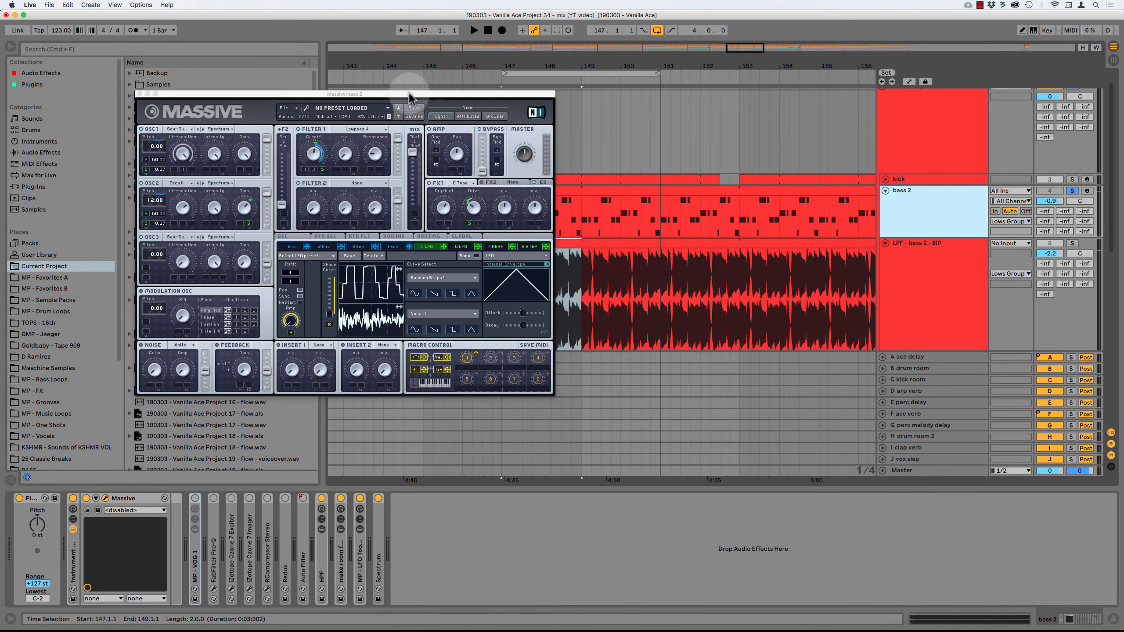
pyautogui.moveTo(414, 94); pyautogui.dragTo(646, 144)
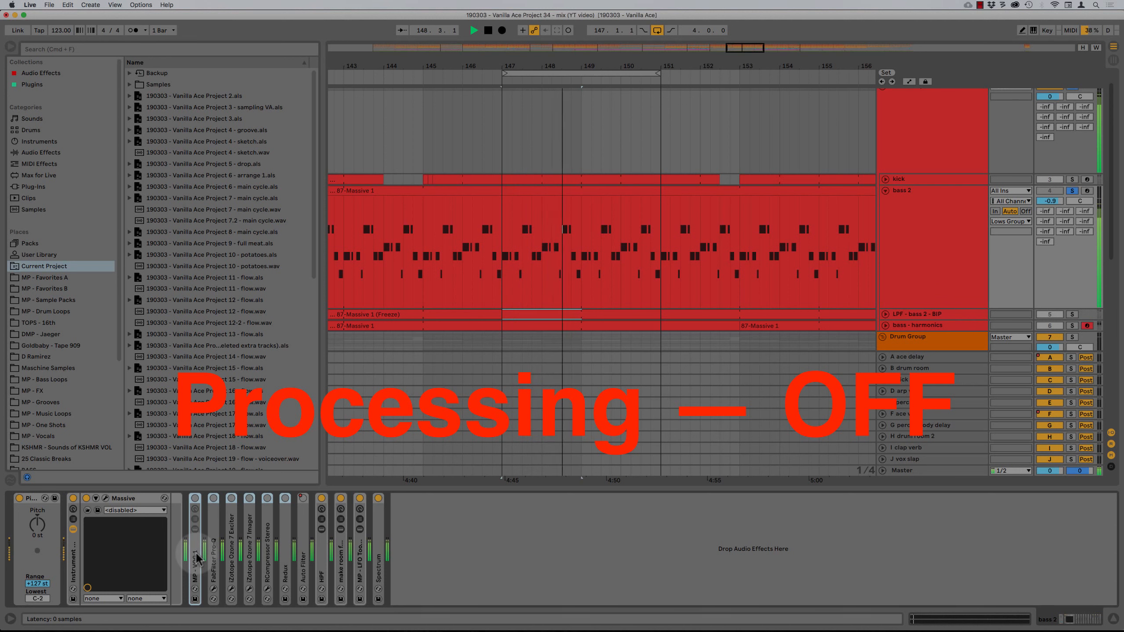
pyautogui.press('space')
pyautogui.press('space')
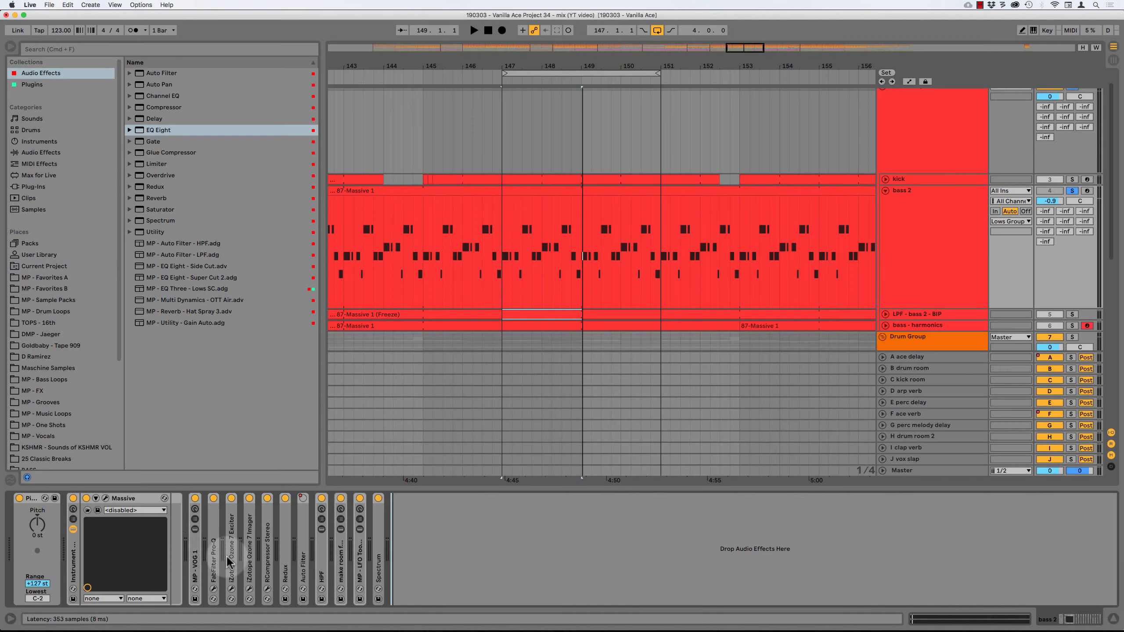
# Unfold the MP - VOG 1 rack on bass 2 and display the window of its FabFilter Pro-Q.
pyautogui.doubleClick(193, 552)
pyautogui.click(354, 498)
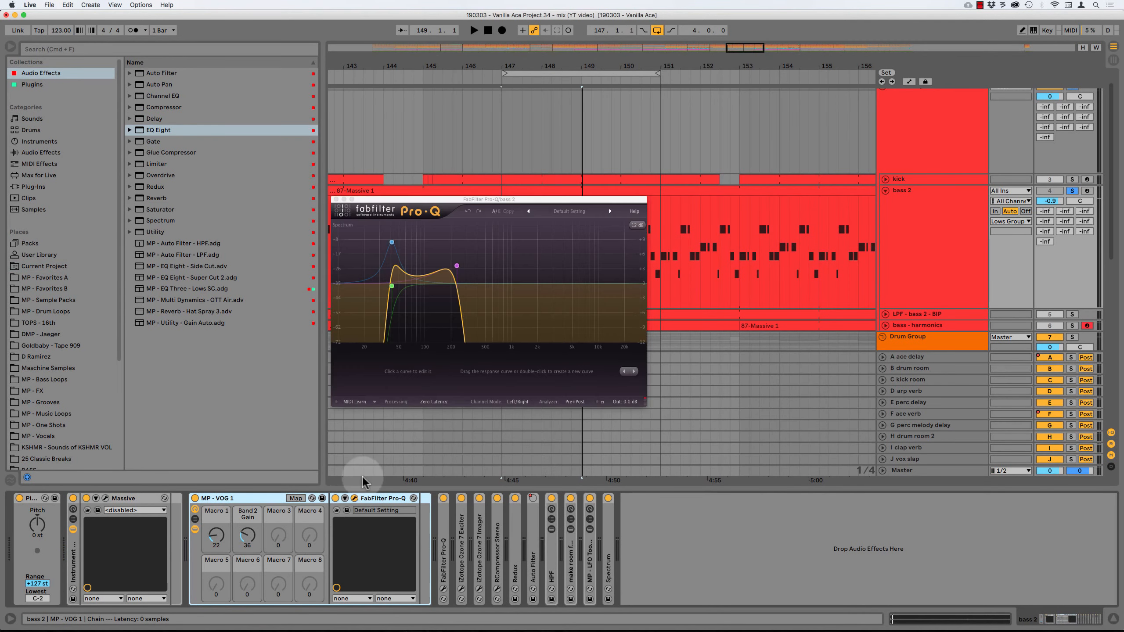
pyautogui.moveTo(434, 197); pyautogui.dragTo(446, 202)
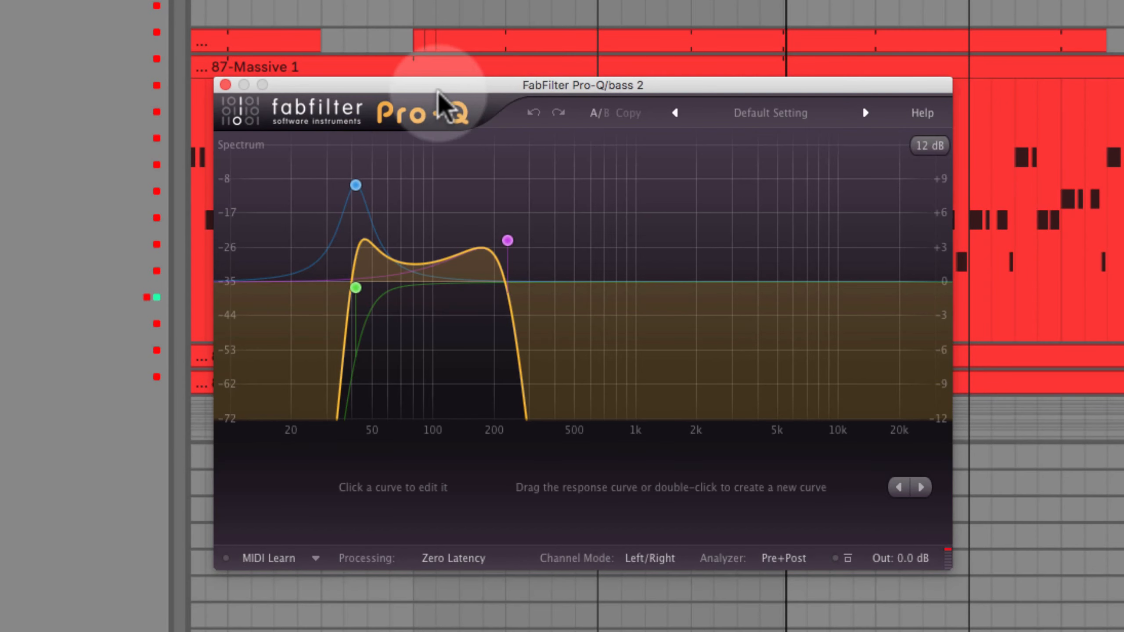
# Examine the low-end bell boost and the low-cut band in the VOG rack's Pro-Q without changing them.
pyautogui.moveTo(364, 222); pyautogui.dragTo(389, 333)
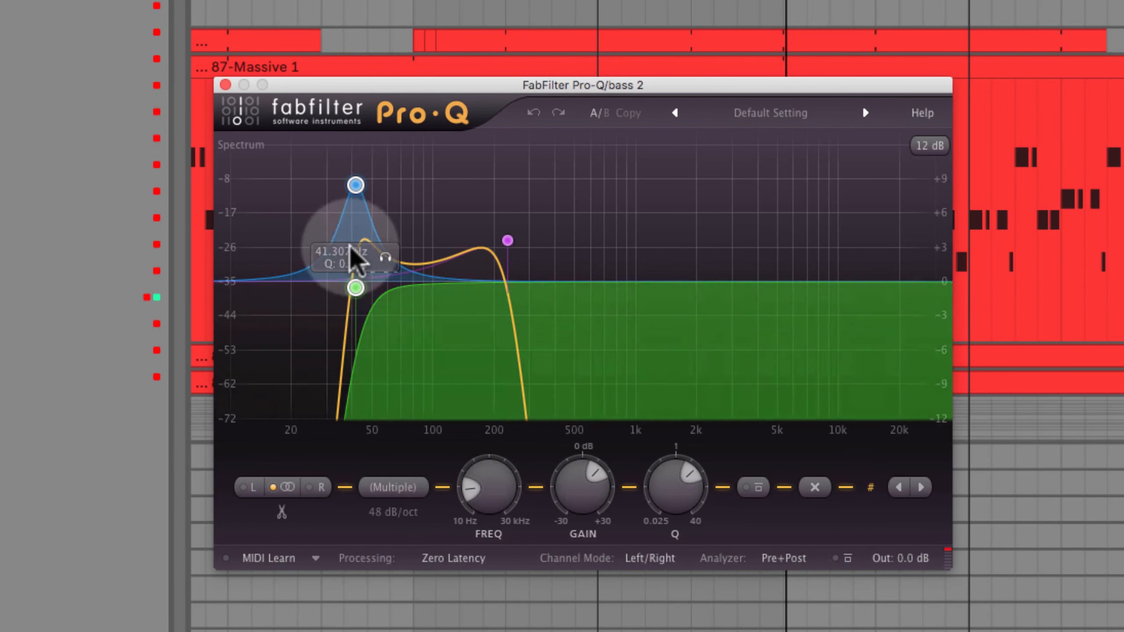
pyautogui.moveTo(279, 164); pyautogui.dragTo(372, 315)
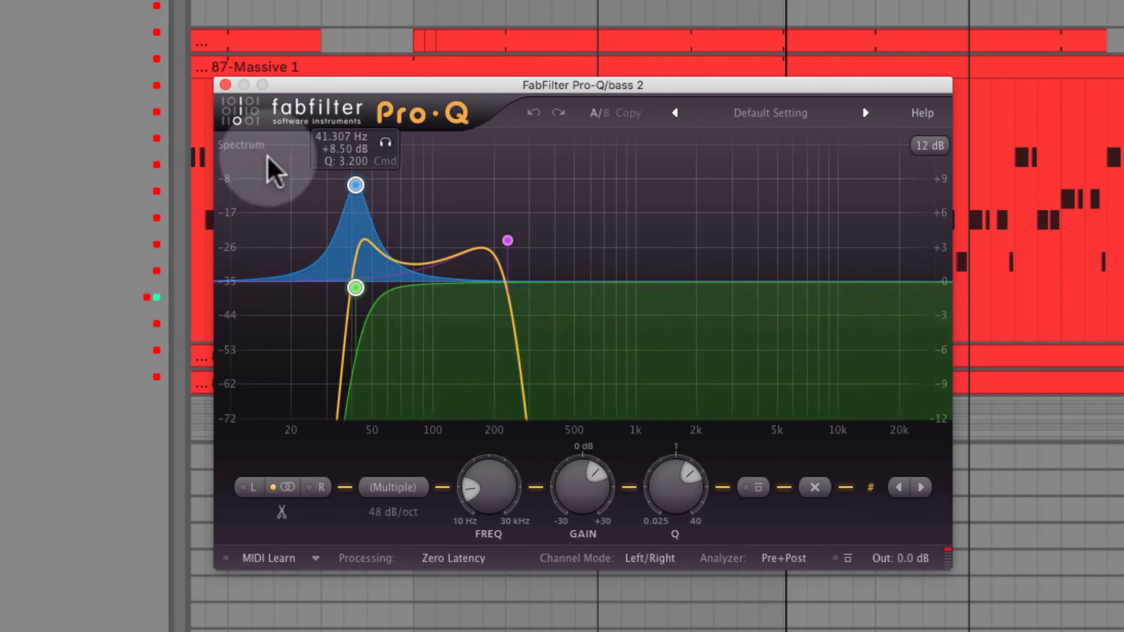
pyautogui.moveTo(267, 158); pyautogui.dragTo(384, 375)
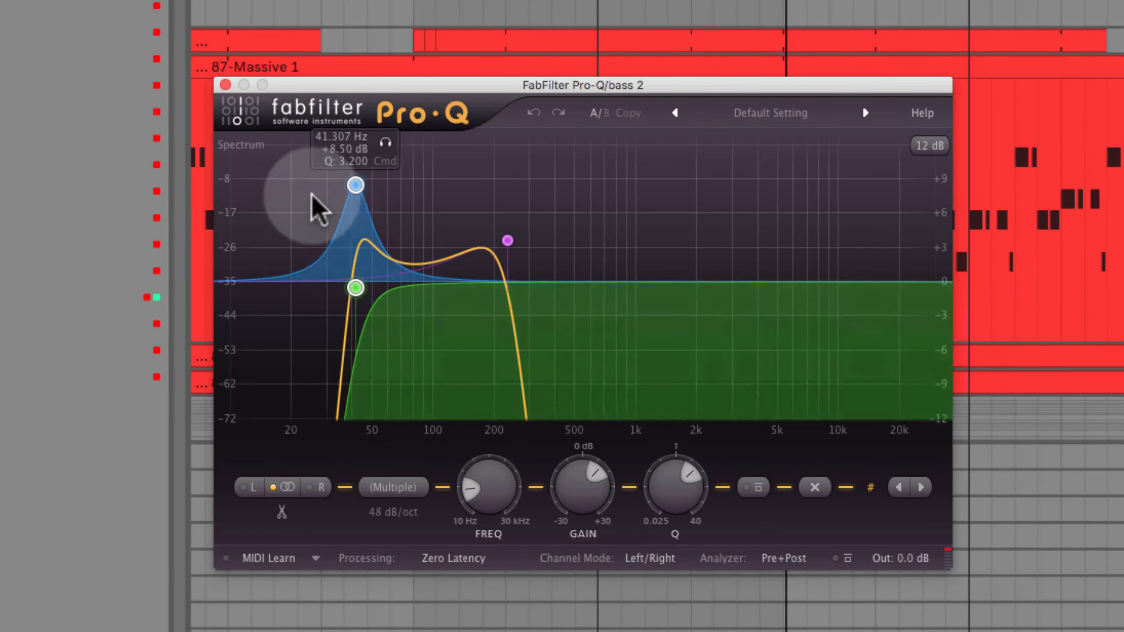
pyautogui.click(322, 305)
pyautogui.click(355, 288)
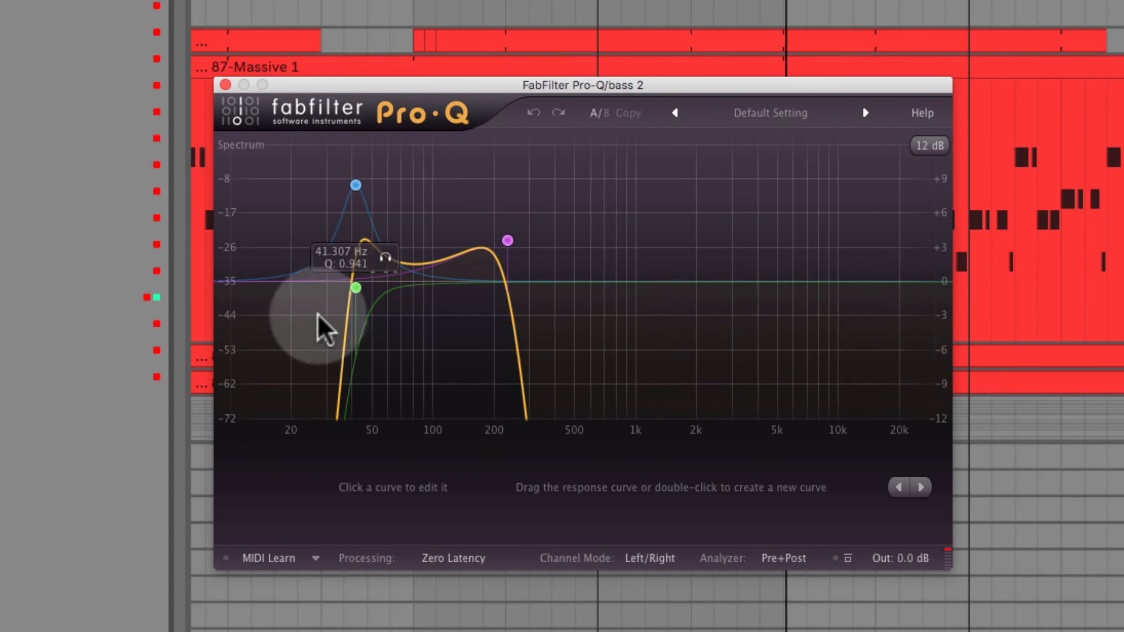
pyautogui.click(356, 287)
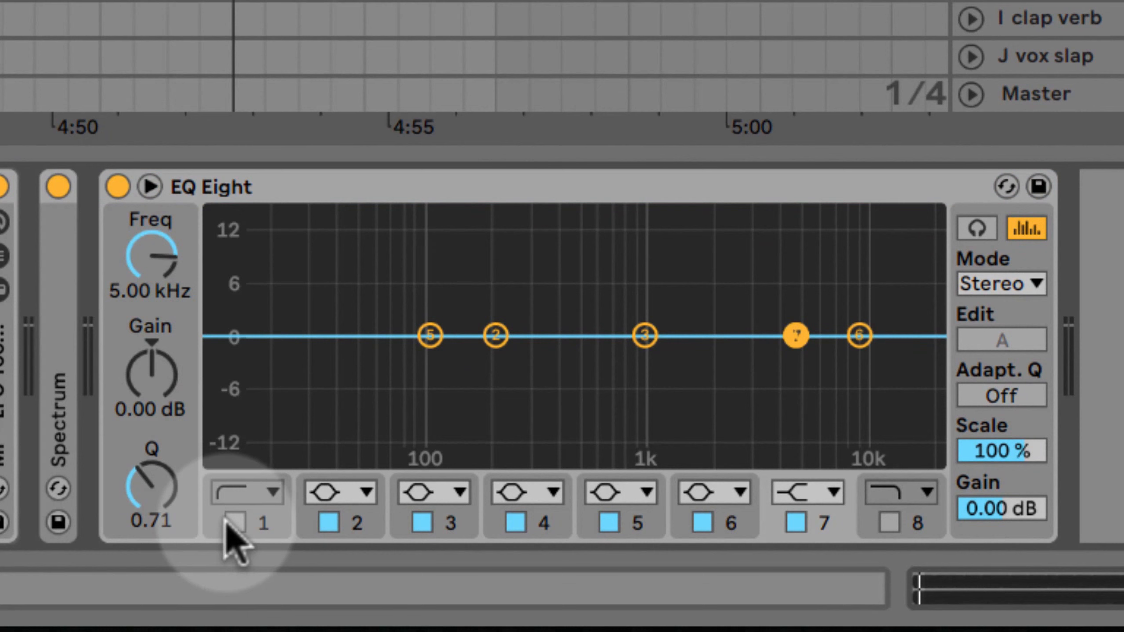
# Enable band 1 of EQ Eight as a x4 low cut and raise its frequency within the sub range below 100 Hz.
pyautogui.click(228, 523)
pyautogui.click(248, 492)
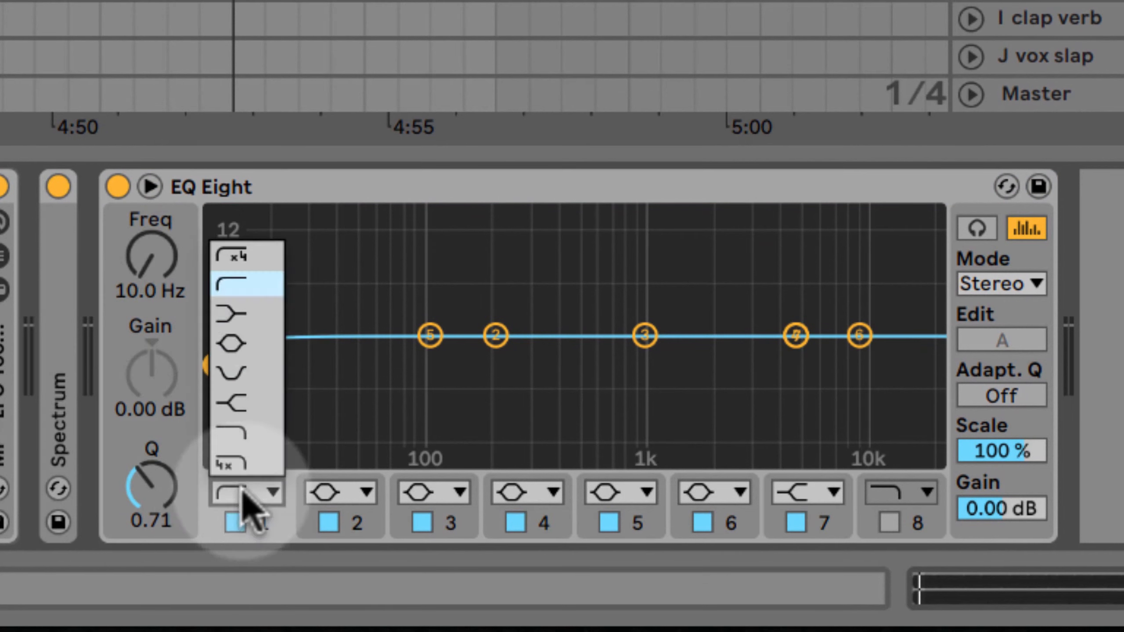
pyautogui.click(246, 248)
pyautogui.moveTo(150, 249)
pyautogui.mouseDown()
pyautogui.moveTo(150, 235)
pyautogui.moveTo(153, 248)
pyautogui.mouseUp()
# Change EQ Eight's band 2 to a x4 low cut and set its frequency to 10.0 Hz.
pyautogui.click(361, 495)
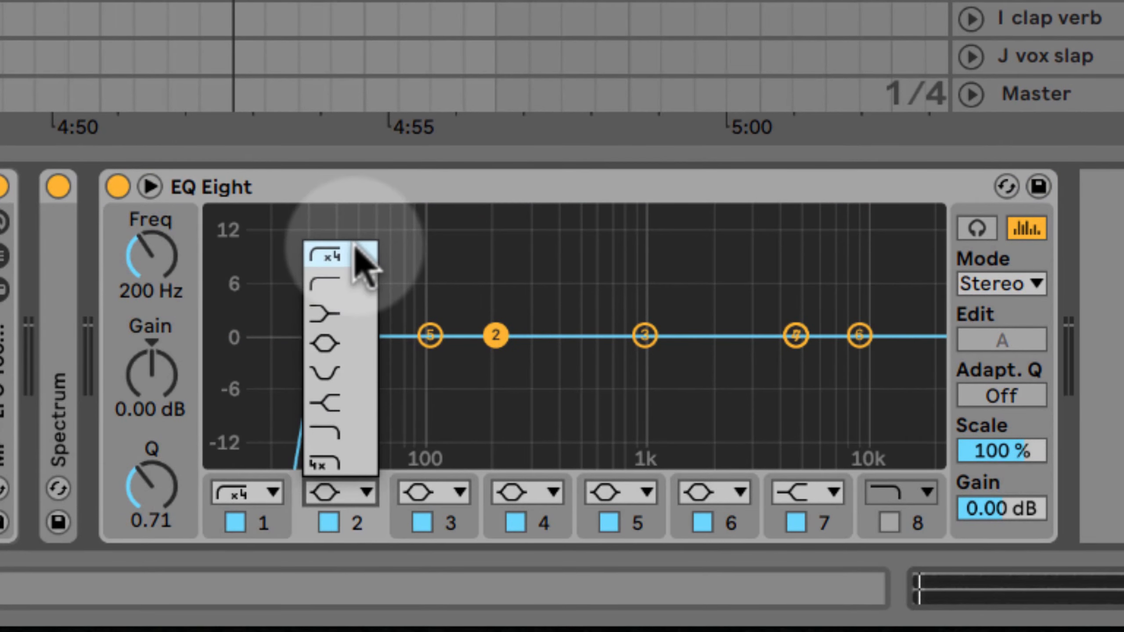
pyautogui.click(364, 253)
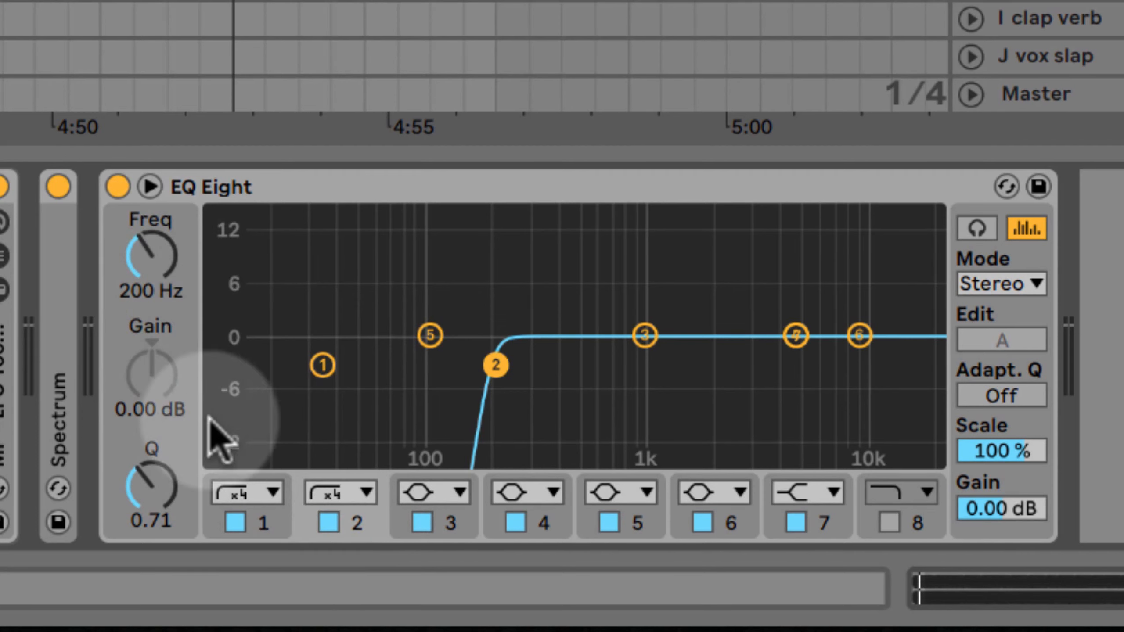
pyautogui.moveTo(160, 243); pyautogui.dragTo(161, 310)
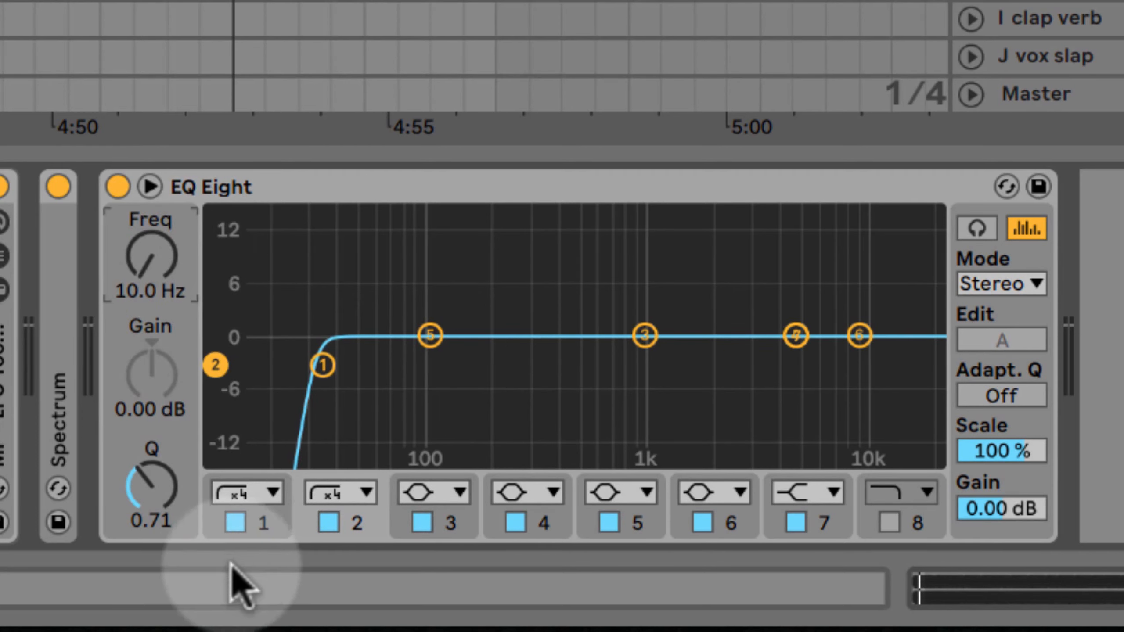
# Set EQ Eight's band 1 to 38.3 Hz with a Q of 0.93, and delete the EQ Eight device.
pyautogui.click(263, 535)
pyautogui.moveTo(151, 234); pyautogui.dragTo(149, 248)
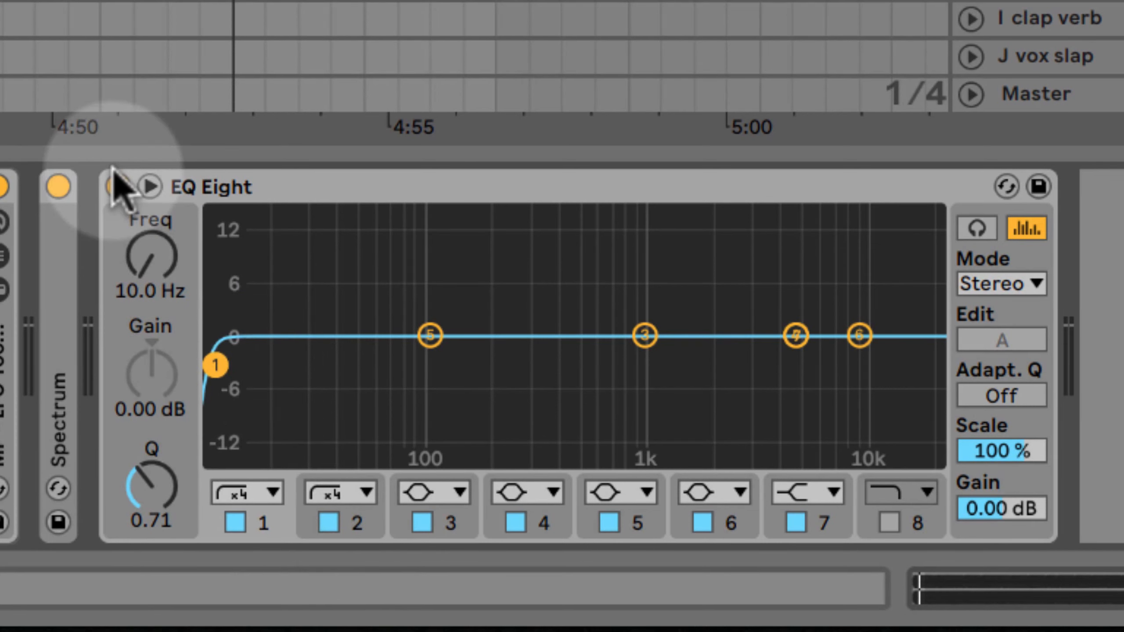
pyautogui.moveTo(148, 243); pyautogui.dragTo(146, 278)
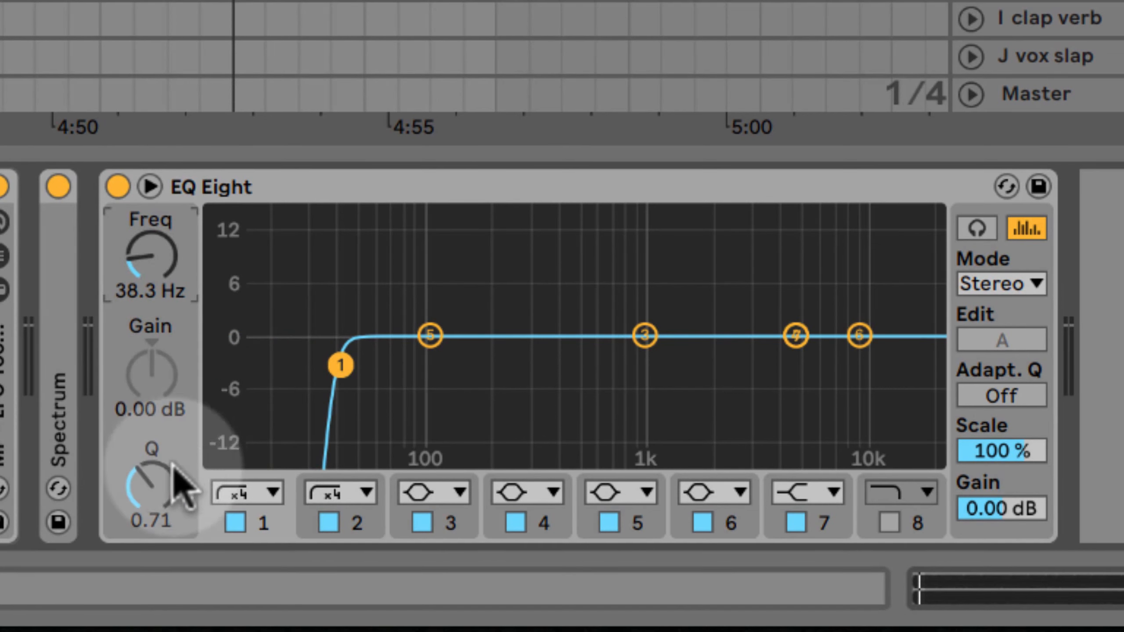
pyautogui.moveTo(143, 488); pyautogui.dragTo(145, 465)
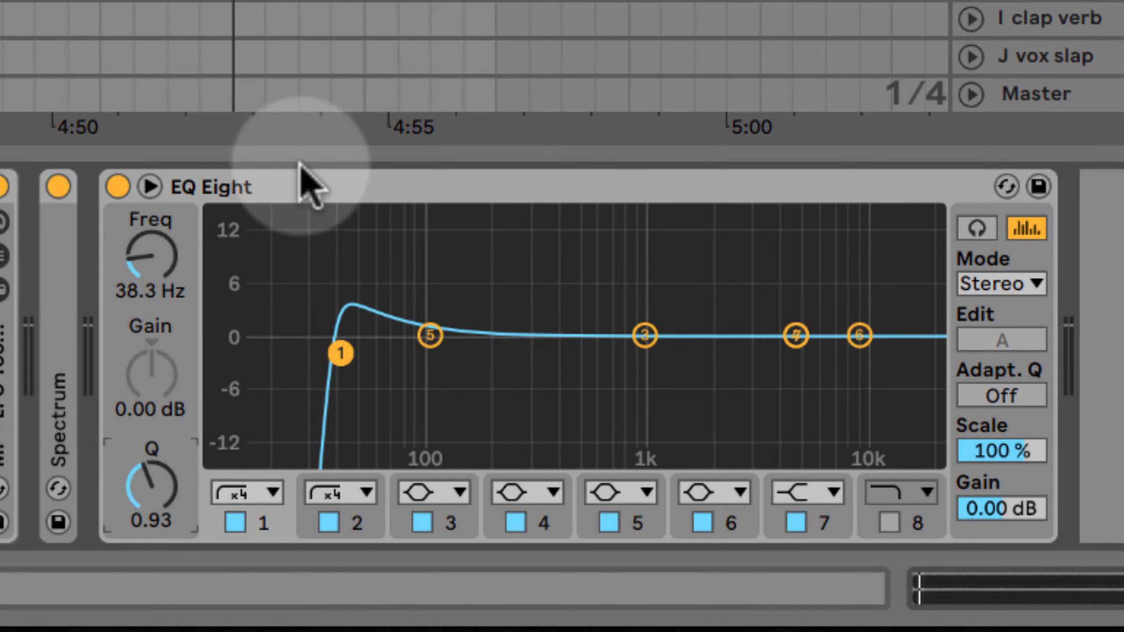
pyautogui.click(301, 189)
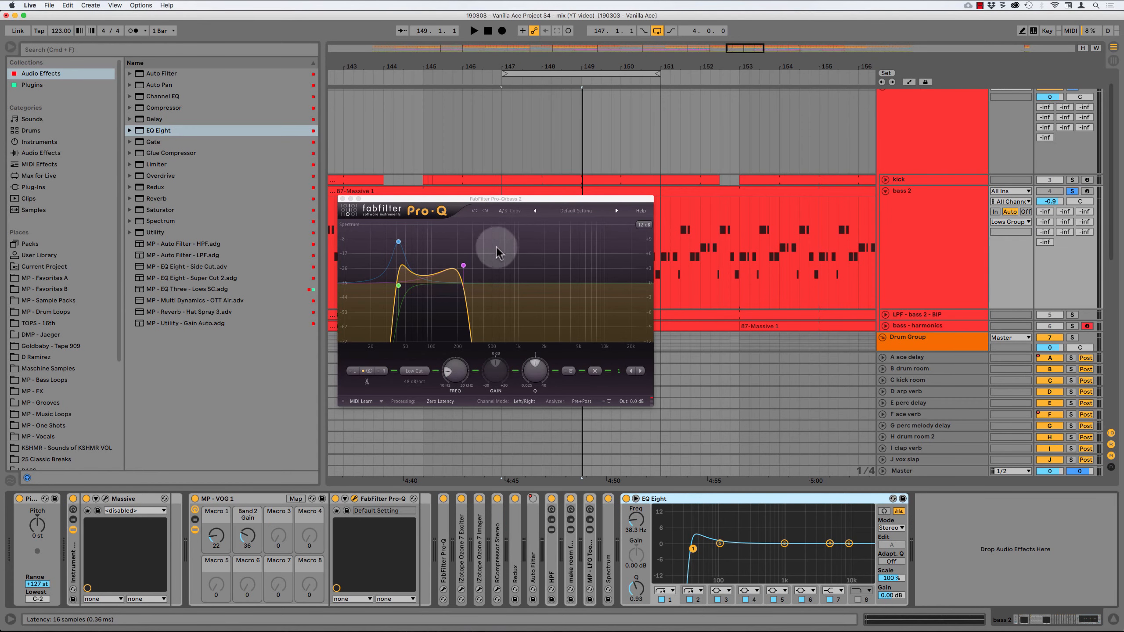
pyautogui.press('Delete')
# Display the high-cut band's settings in Pro-Q, and switch off MP - VOG 1 and the effects from the second Pro-Q to Redux.
pyautogui.click(464, 265)
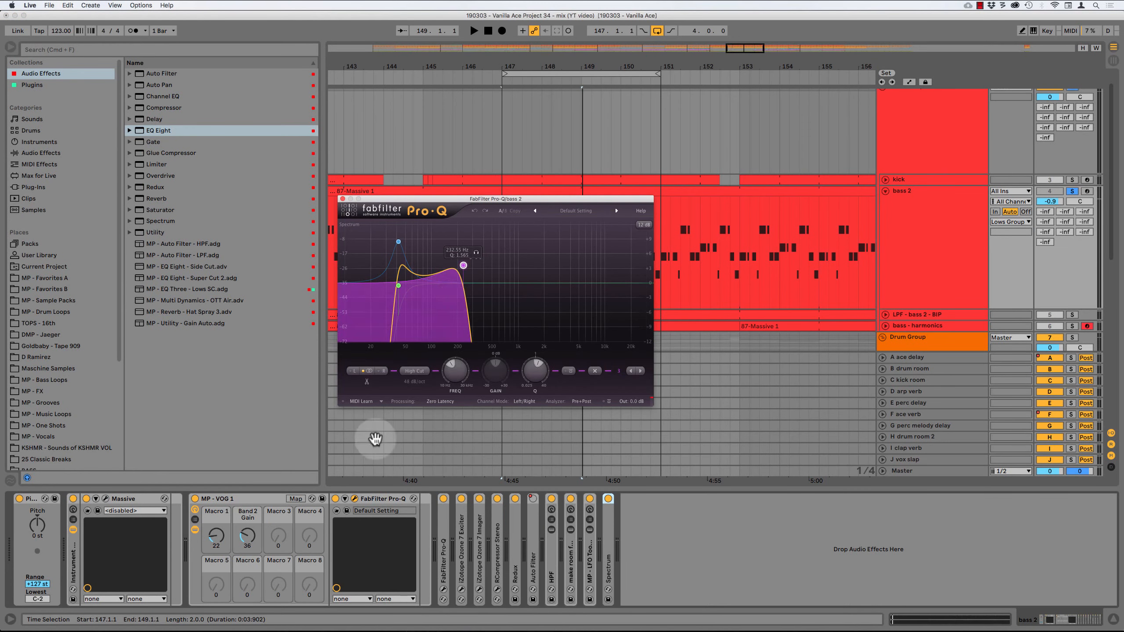
pyautogui.click(444, 538)
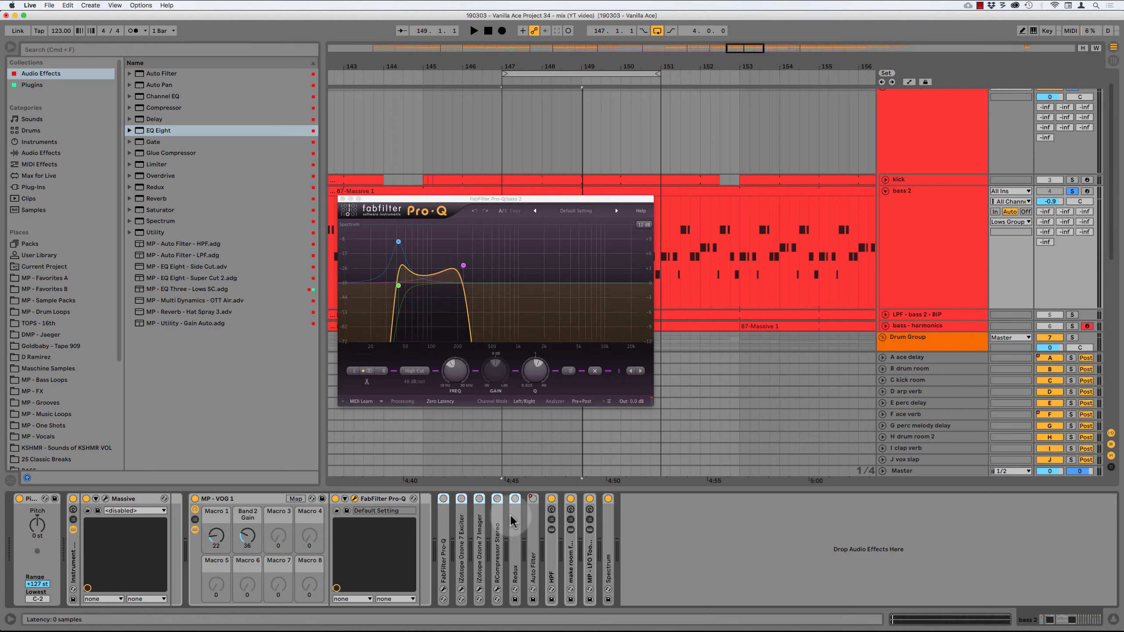
pyautogui.keyDown('shift'); pyautogui.click(240, 499); pyautogui.keyUp('shift')
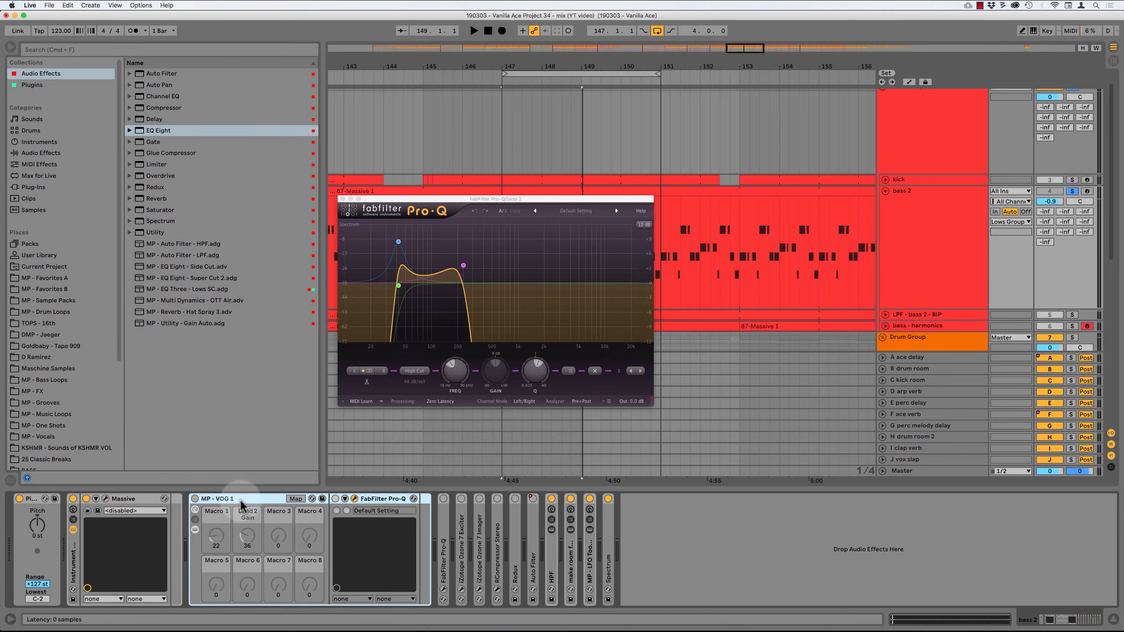
# Audition bass 2 while toggling the MP - VOG 1 rack on and off for comparison.
pyautogui.press('space')
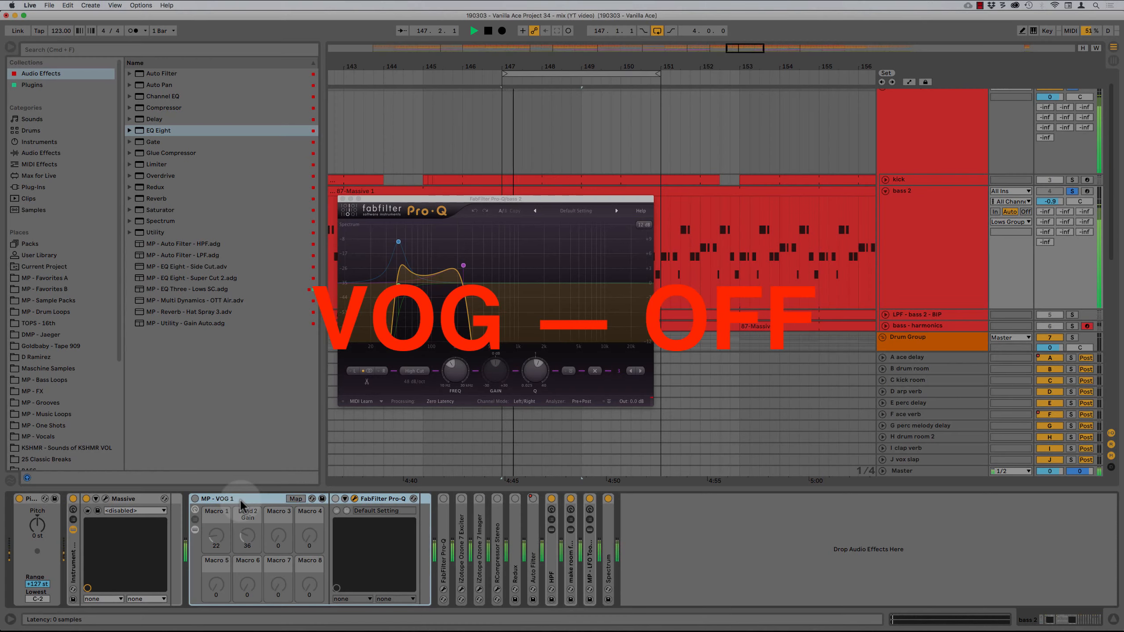
pyautogui.press('0')
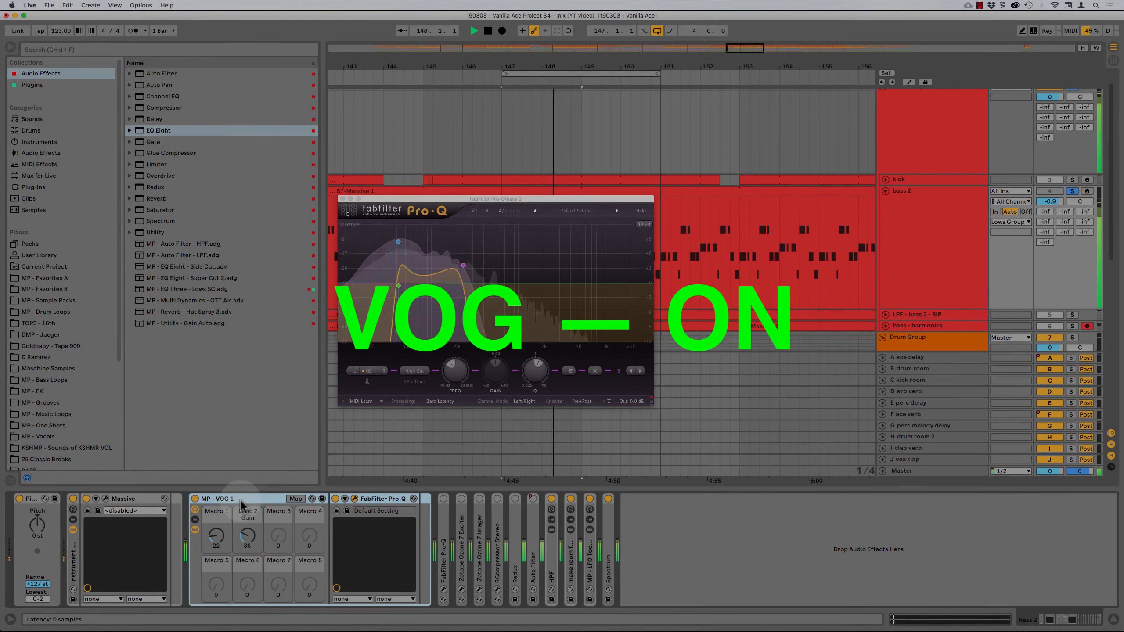
pyautogui.press('0')
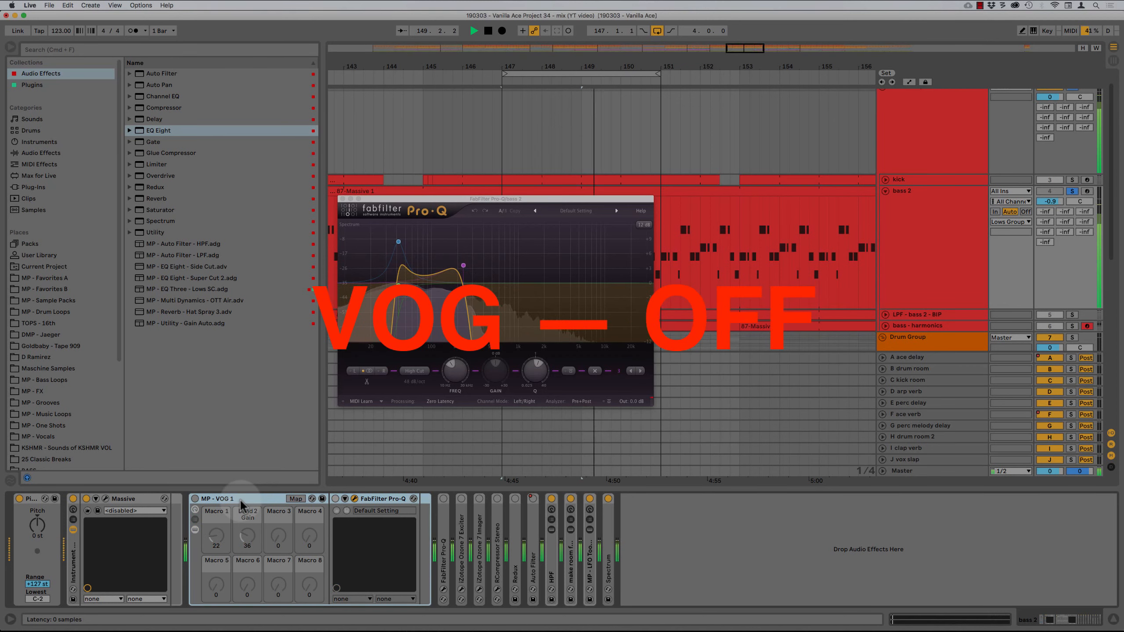
pyautogui.press('0')
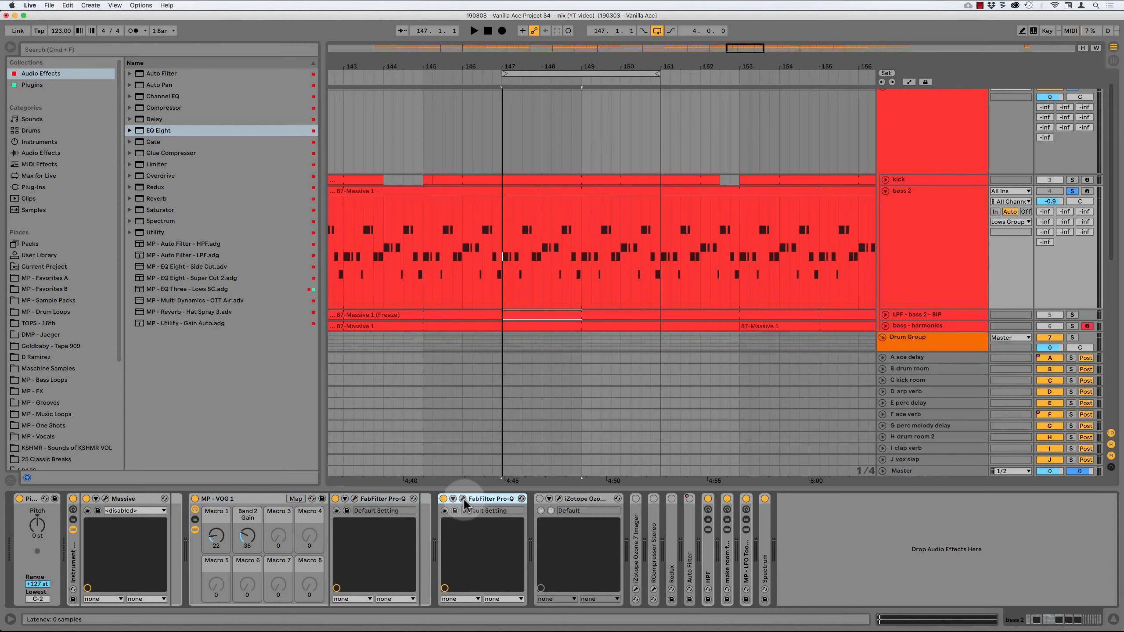
# Display the second FabFilter Pro-Q over the arrangement and examine its low-mid bell cut.
pyautogui.click(463, 498)
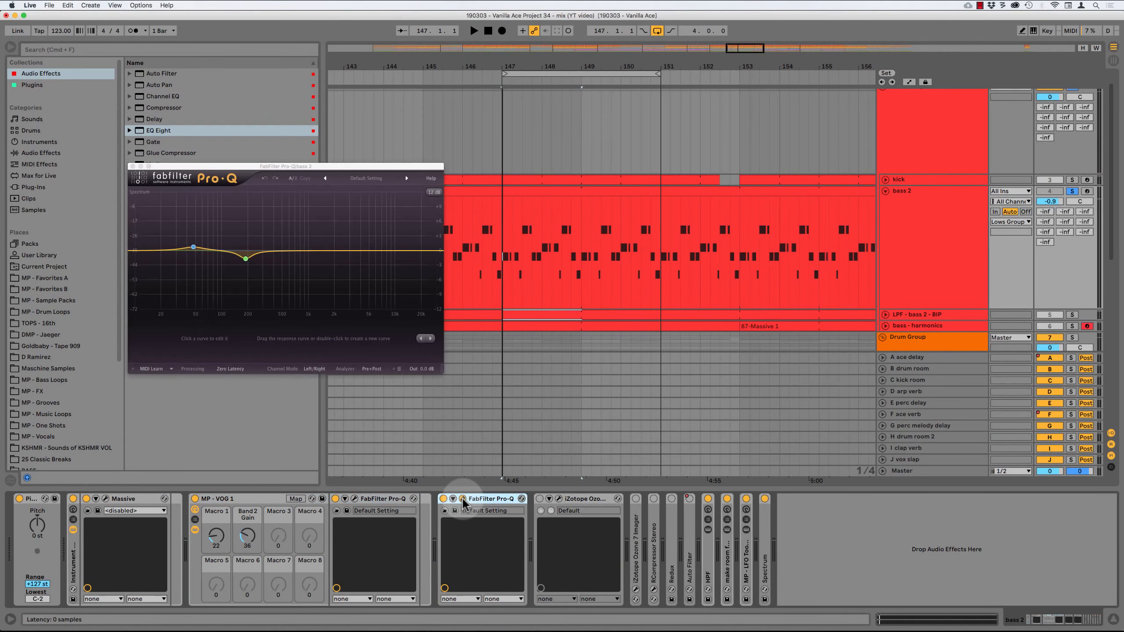
pyautogui.moveTo(411, 166); pyautogui.dragTo(620, 175)
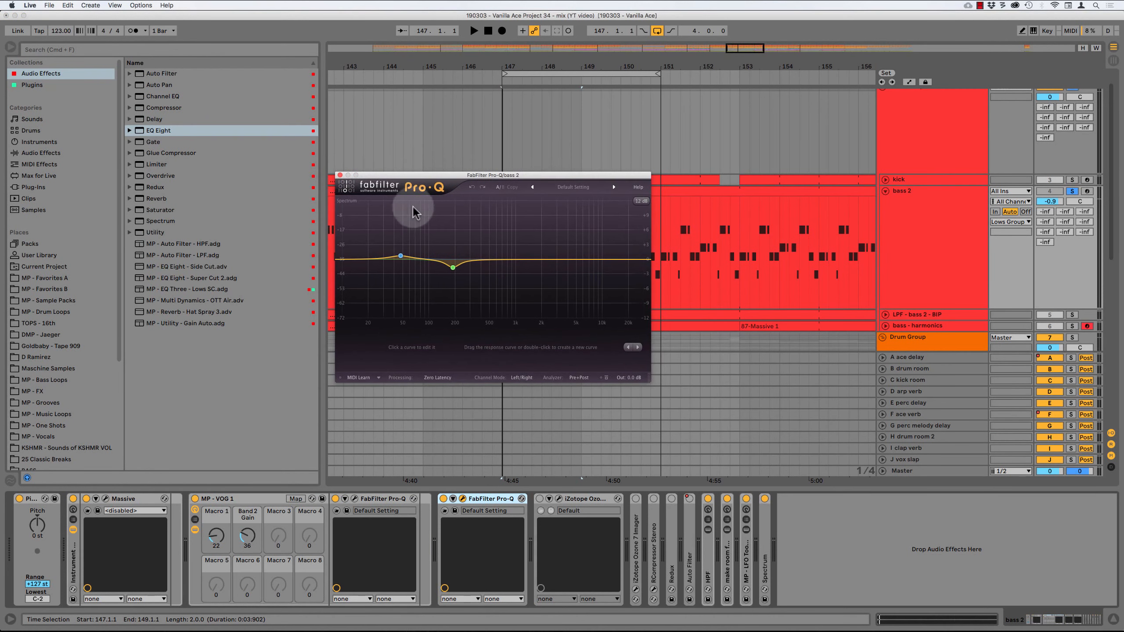
pyautogui.click(453, 268)
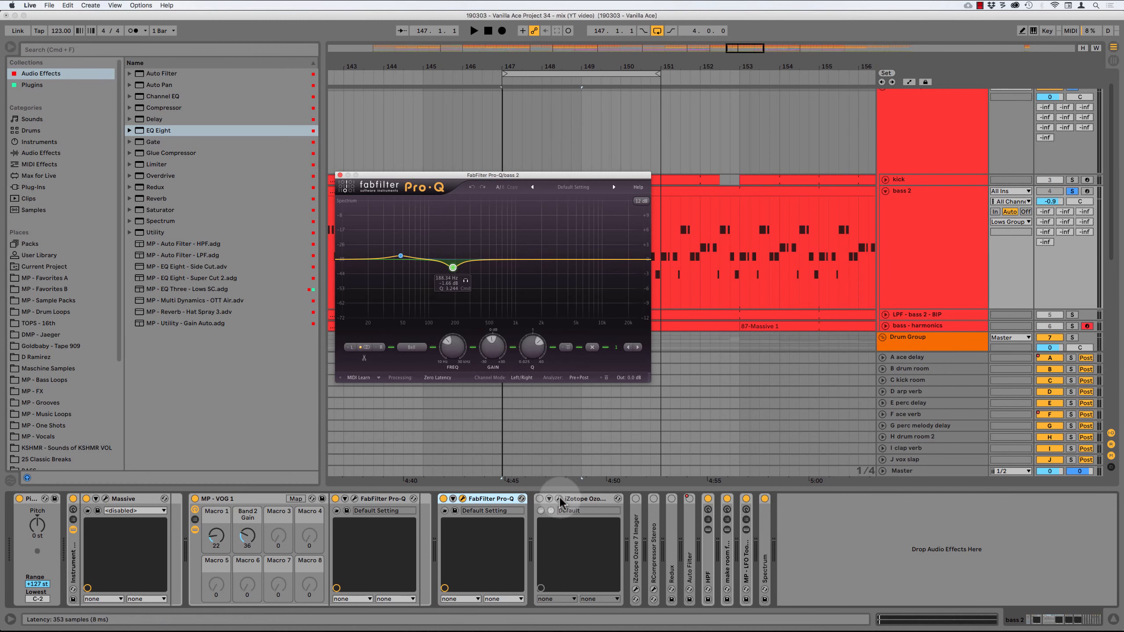
# Display the iZotope Ozone 7 Exciter's settings, and audition bass 2 with the Exciter switched off.
pyautogui.press('super+Tab')
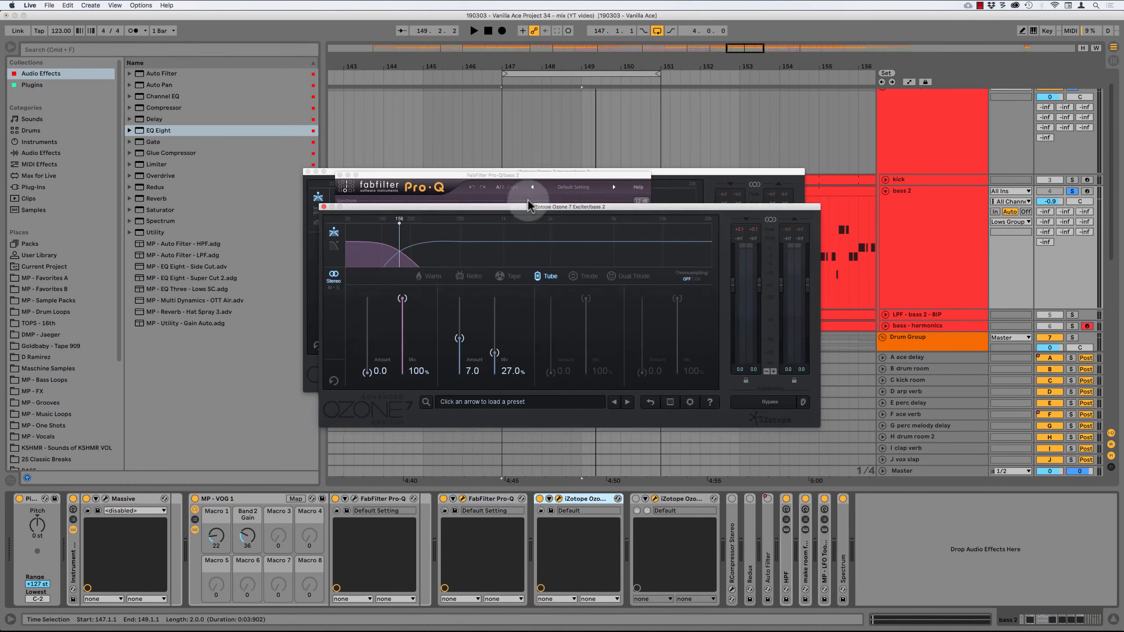
pyautogui.moveTo(529, 207)
pyautogui.mouseDown()
pyautogui.moveTo(493, 159)
pyautogui.moveTo(532, 184)
pyautogui.mouseUp()
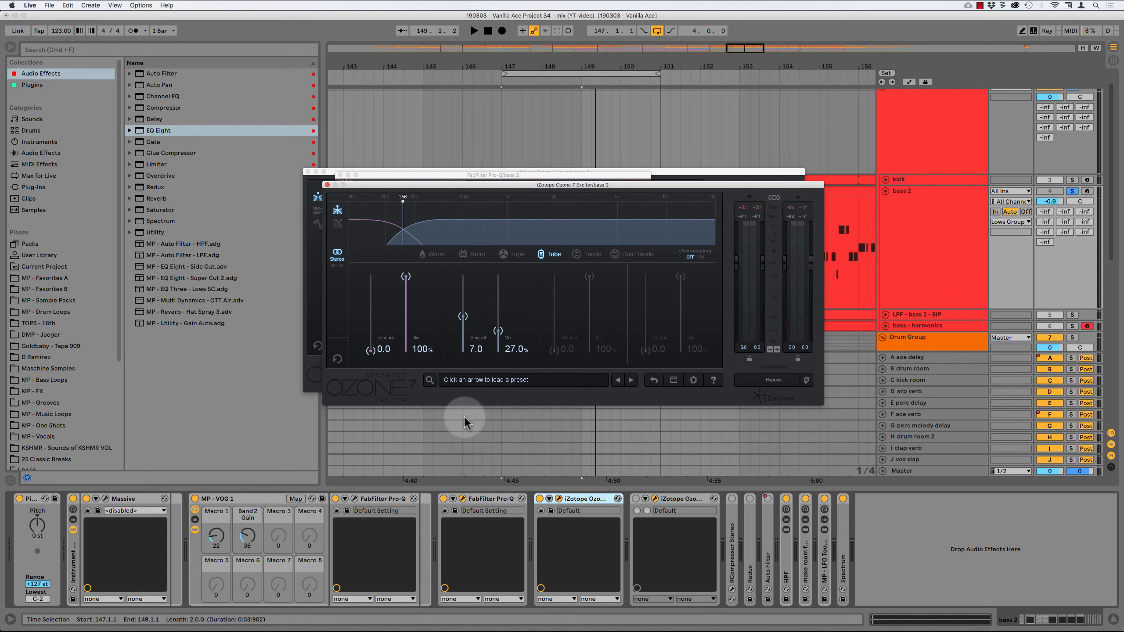
pyautogui.click(594, 502)
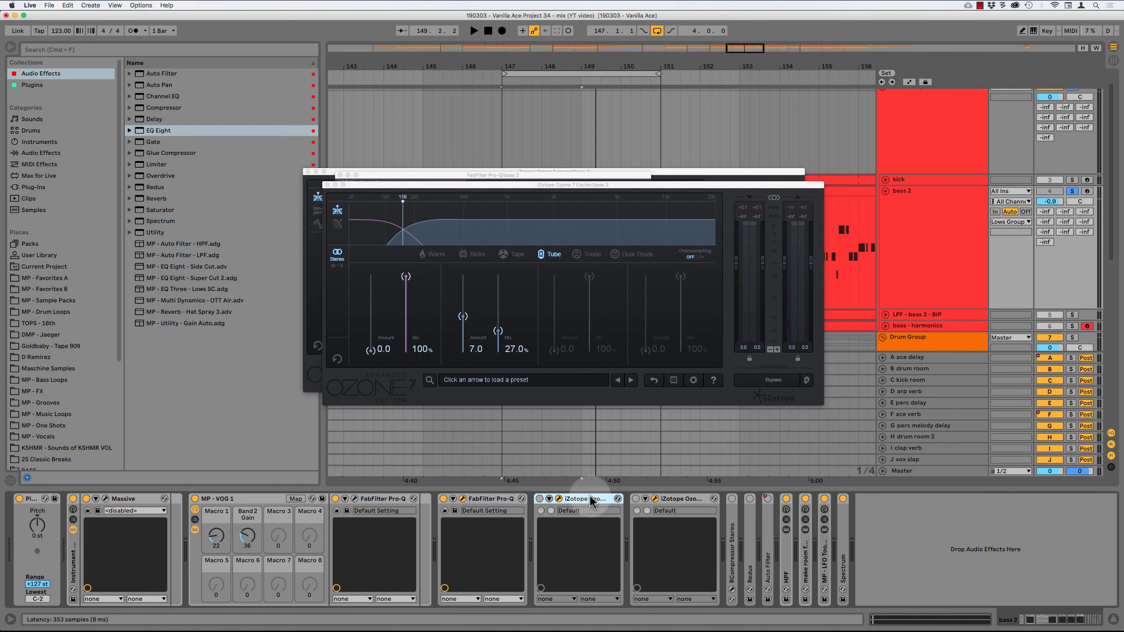
pyautogui.press('space')
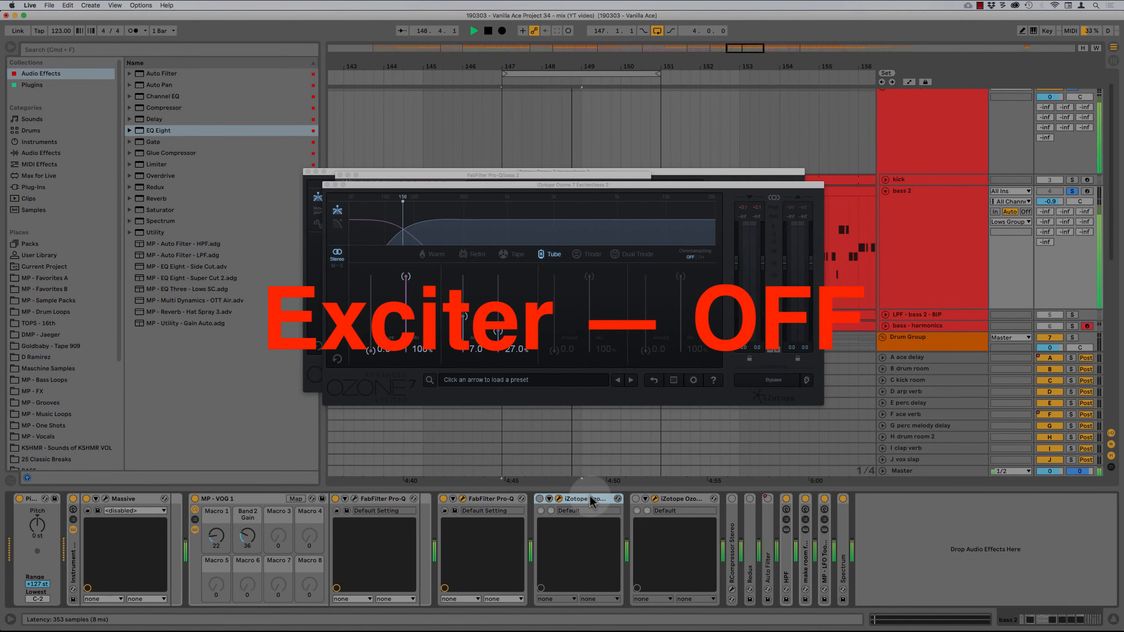
# Re-enable the Ozone Exciter with playback stopped, and close the Exciter and FabFilter Pro-Q plug-in windows.
pyautogui.press('0')
pyautogui.press('space')
pyautogui.click(559, 499)
pyautogui.click(462, 499)
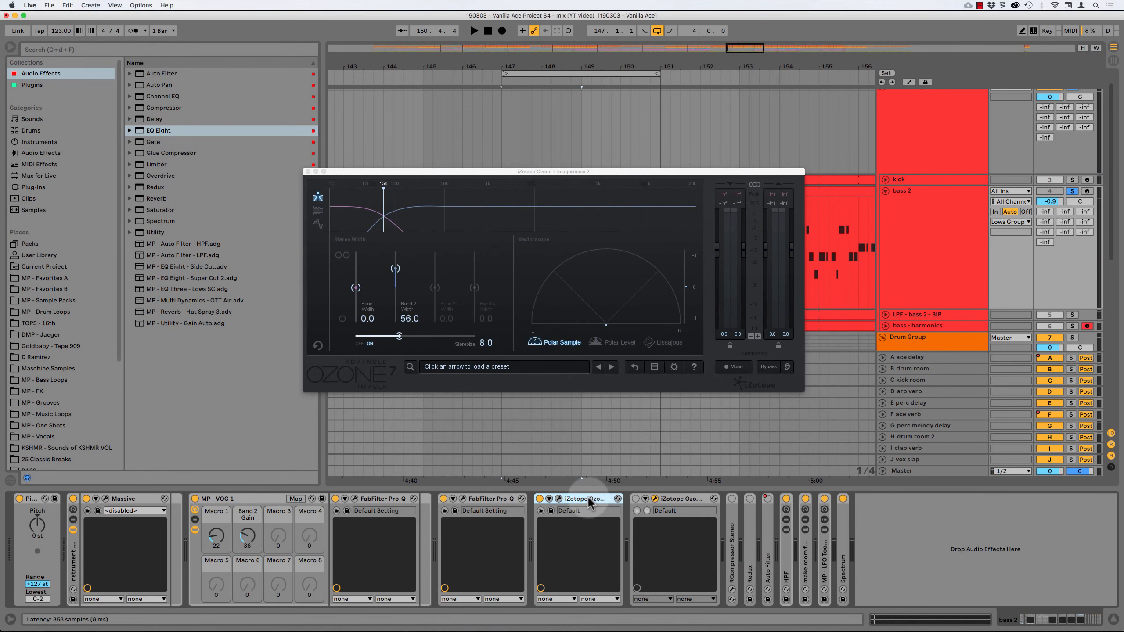
# Compare the bass 2 sound with the Ozone Imager device switched off and on during loop playback.
pyautogui.click(684, 499)
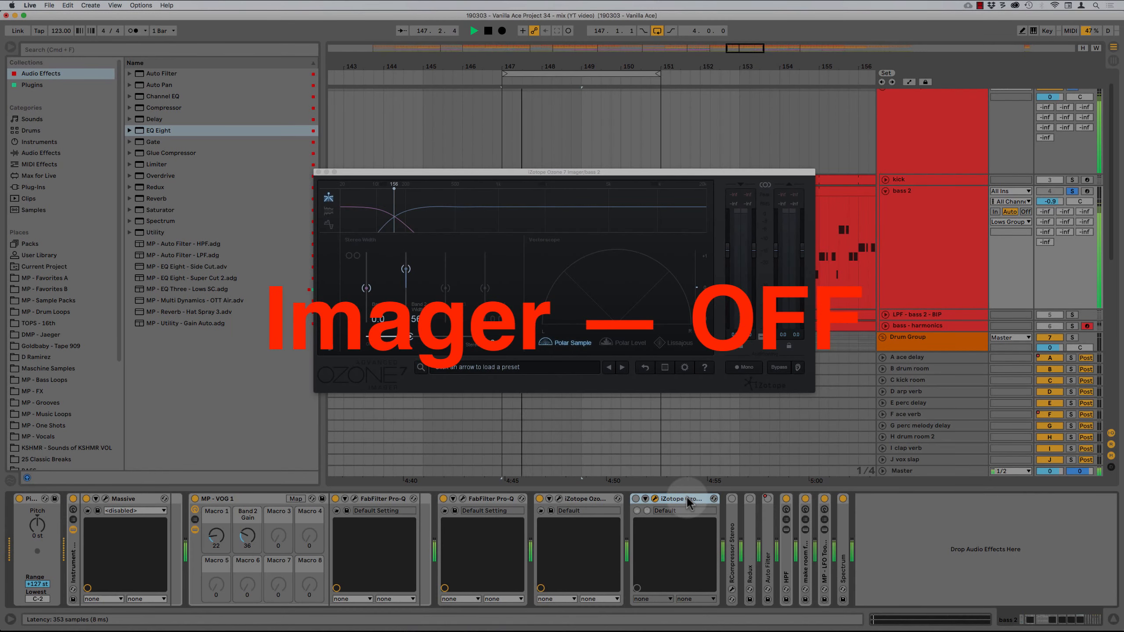
pyautogui.press('0')
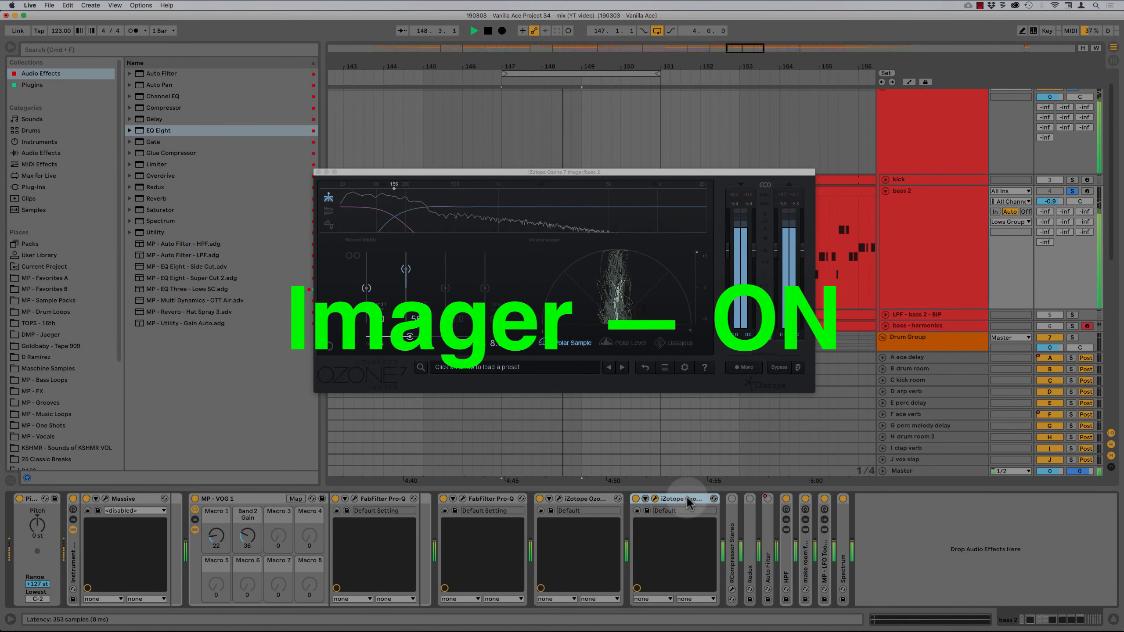
pyautogui.press('0')
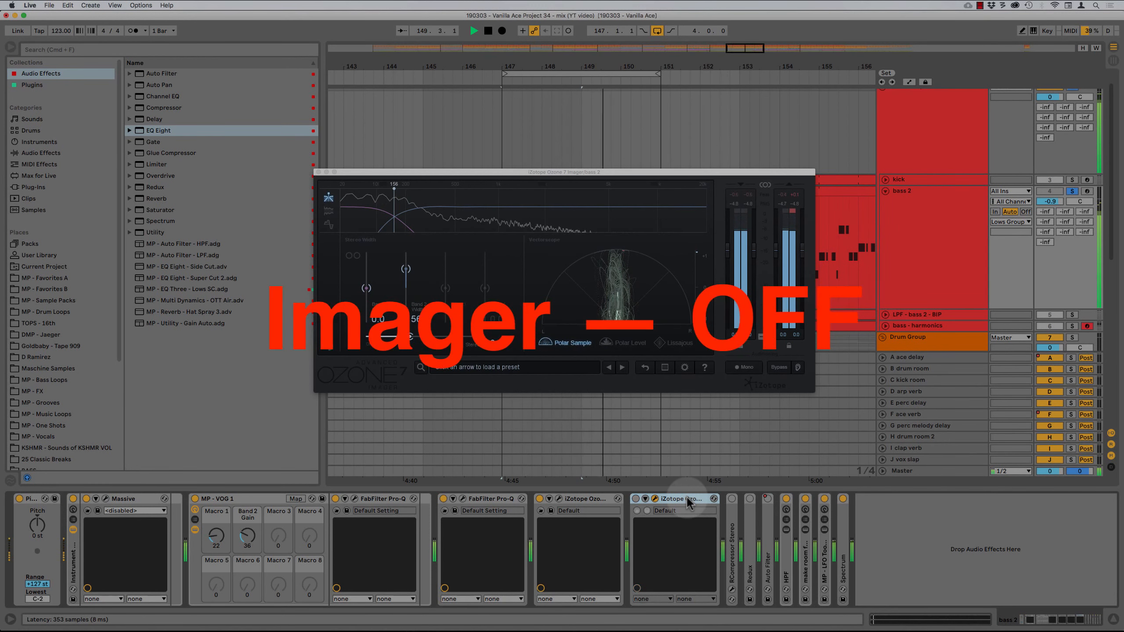
pyautogui.press('0')
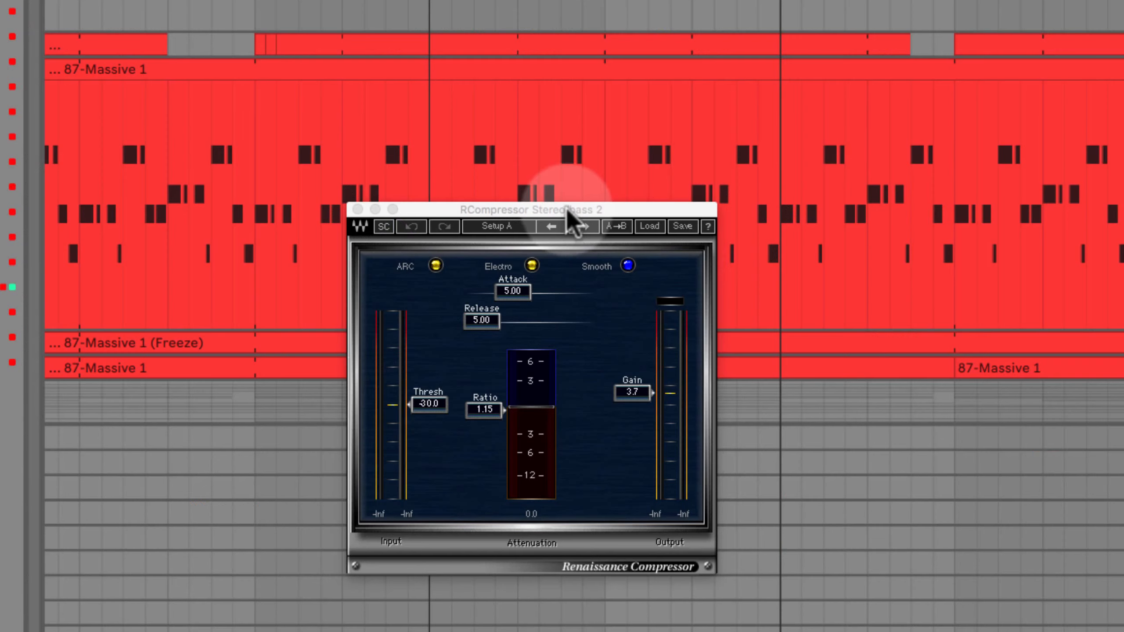
# Reposition the RCompressor window over the bass 2 clip and start playback to hear the compressed bass.
pyautogui.moveTo(566, 206); pyautogui.dragTo(548, 109)
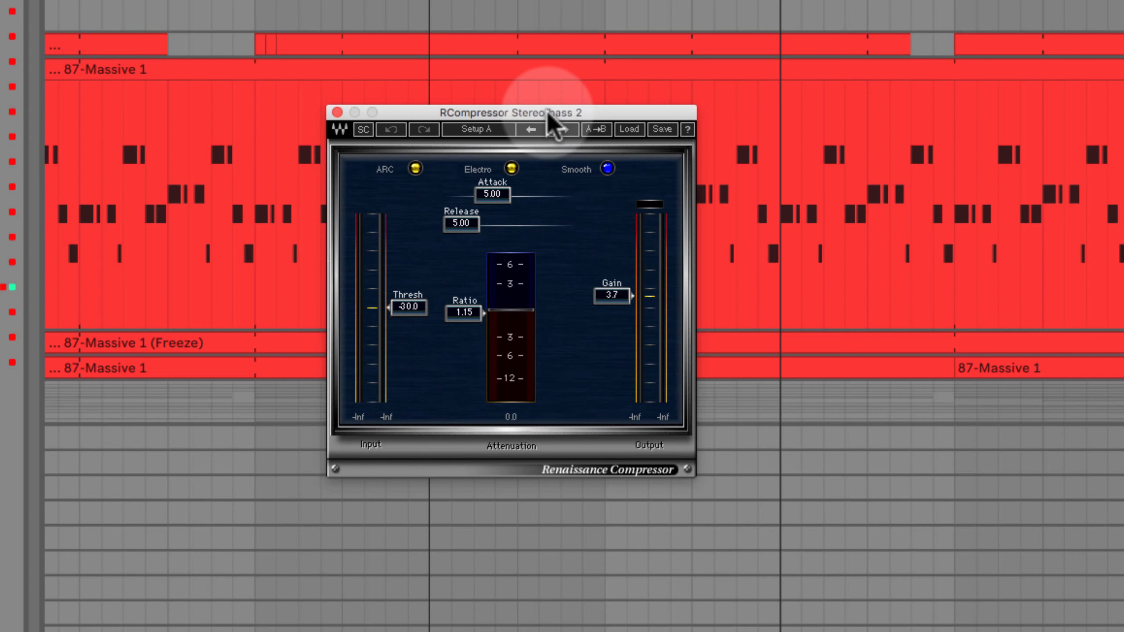
pyautogui.moveTo(546, 109); pyautogui.dragTo(578, 158)
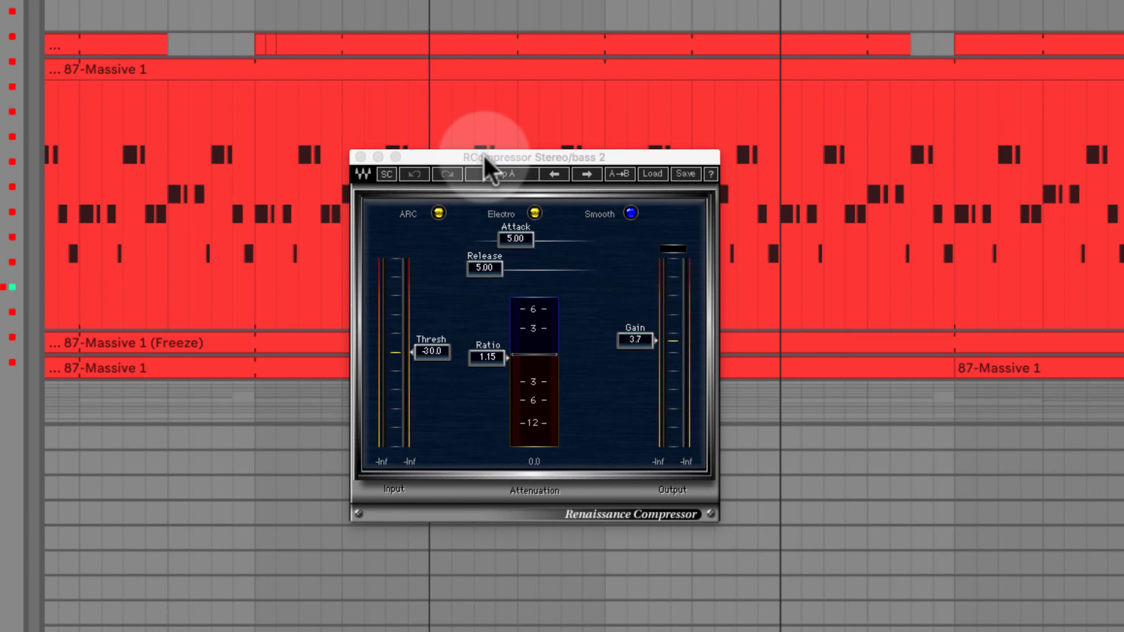
pyautogui.moveTo(484, 157)
pyautogui.mouseDown()
pyautogui.moveTo(474, 167)
pyautogui.moveTo(520, 169)
pyautogui.moveTo(485, 173)
pyautogui.mouseUp()
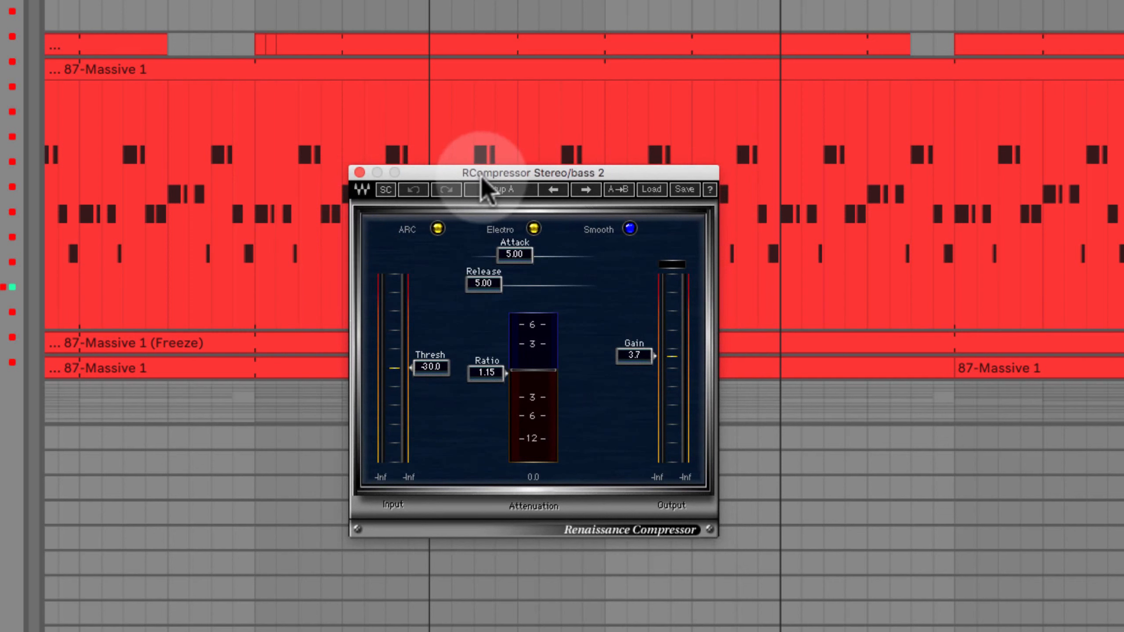
pyautogui.press('space')
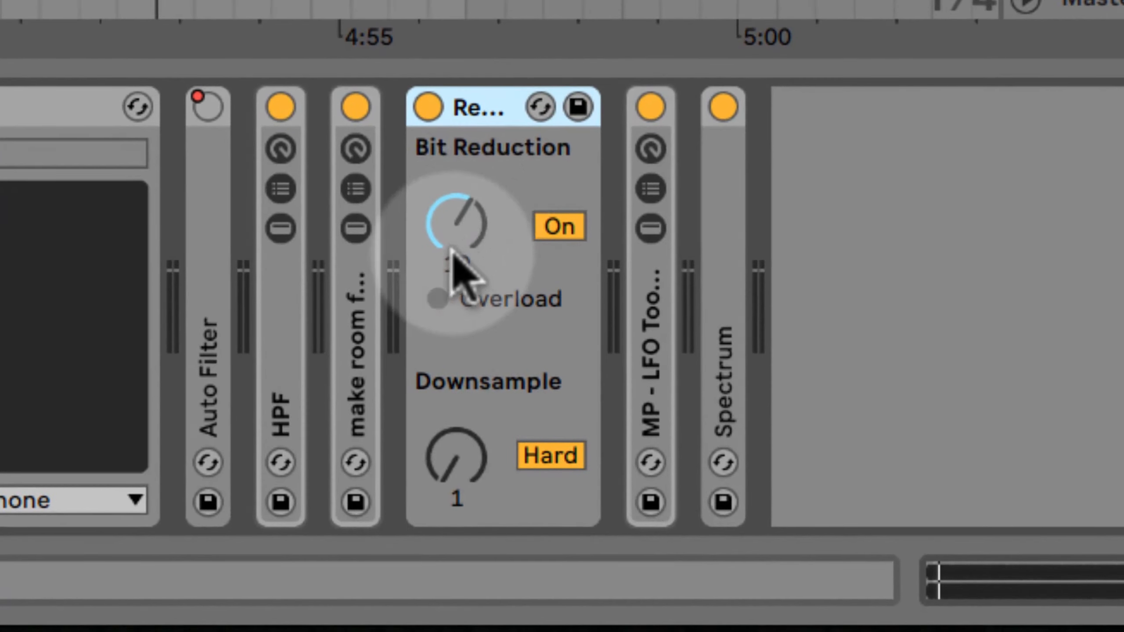
# Set Redux's Bit Reduction to 10.
pyautogui.moveTo(473, 218); pyautogui.dragTo(473, 137)
pyautogui.write('10')
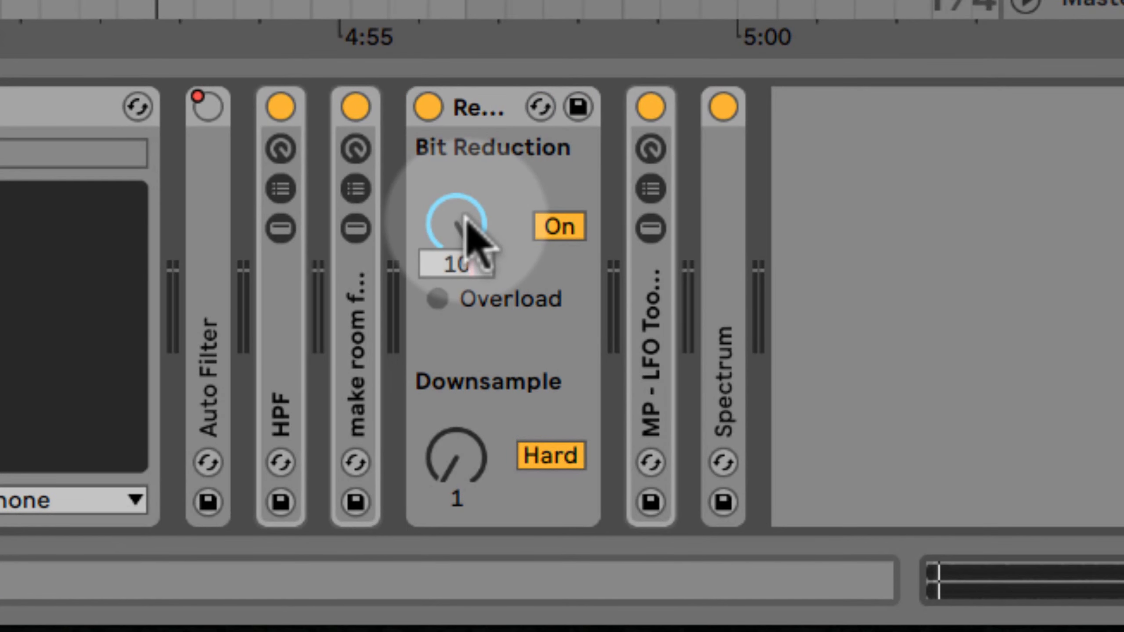
pyautogui.press('Return')
# Compare the bass sound with the Redux device bypassed and active during playback.
pyautogui.click(489, 102)
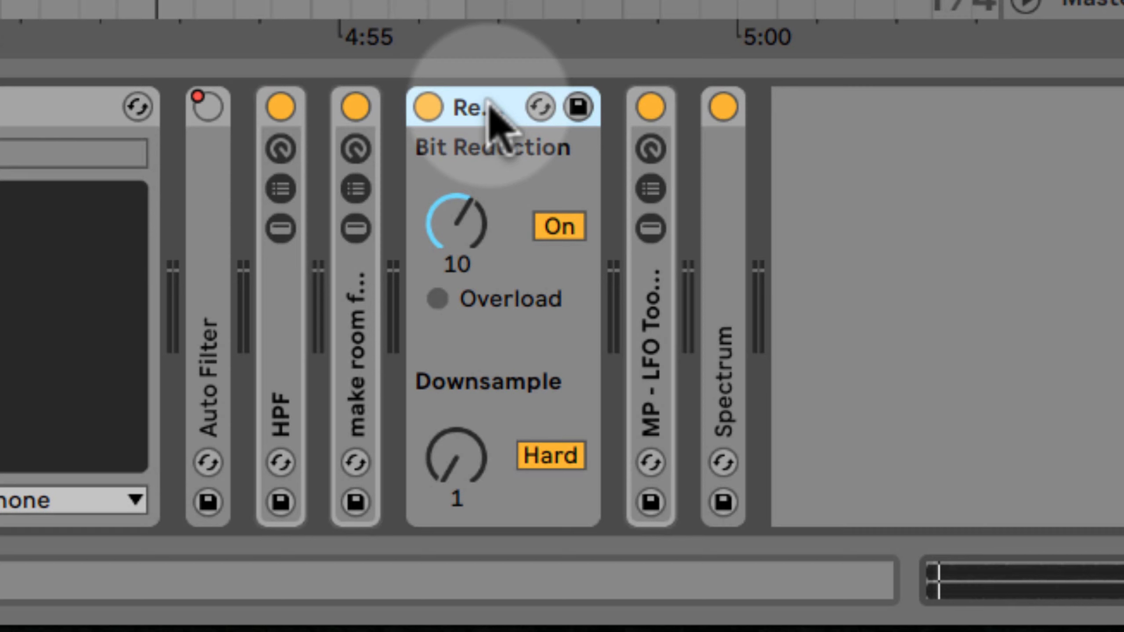
pyautogui.press('super+0')
pyautogui.press('space')
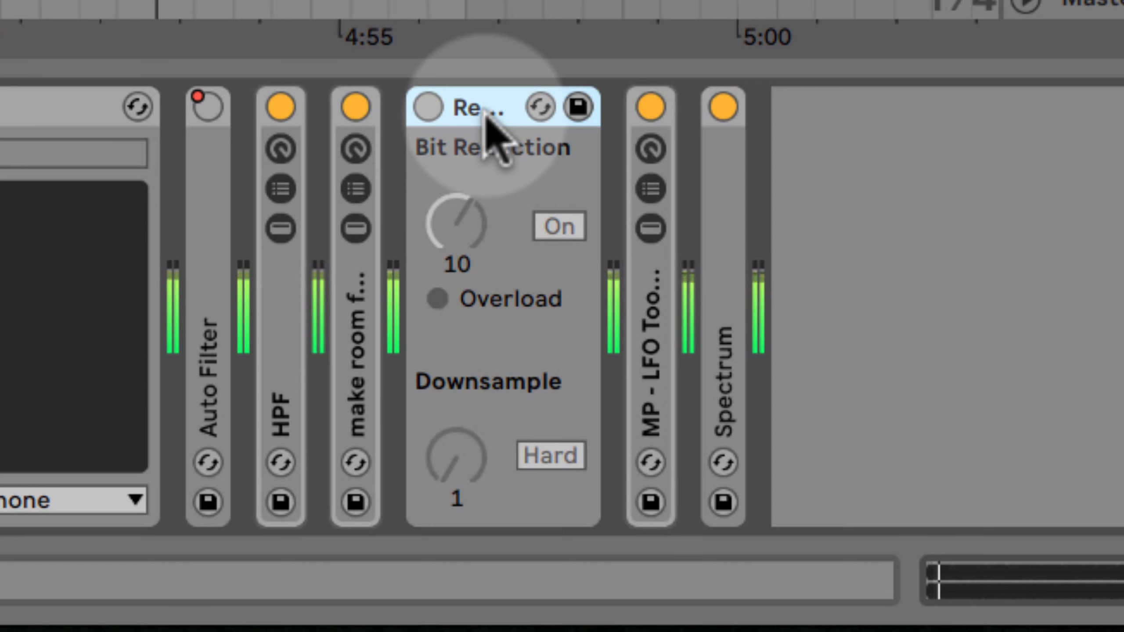
pyautogui.press('super+0')
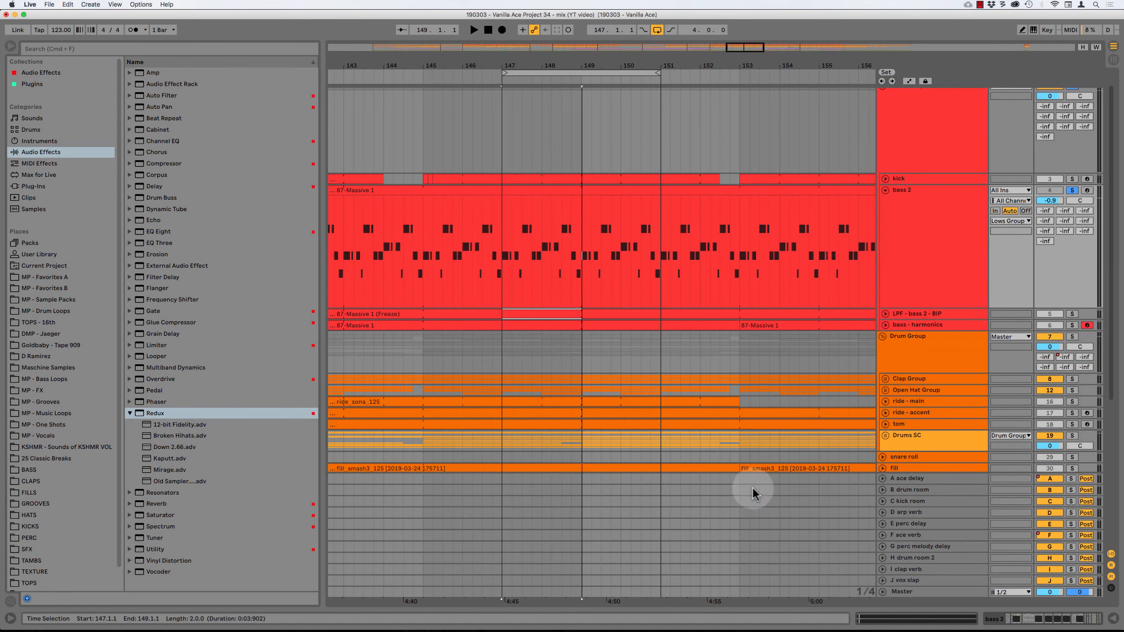
# Unfold the LPF - bass 2 - RIP track and examine its waveform beneath the bass 2 clips through to the Outro.
pyautogui.click(923, 231)
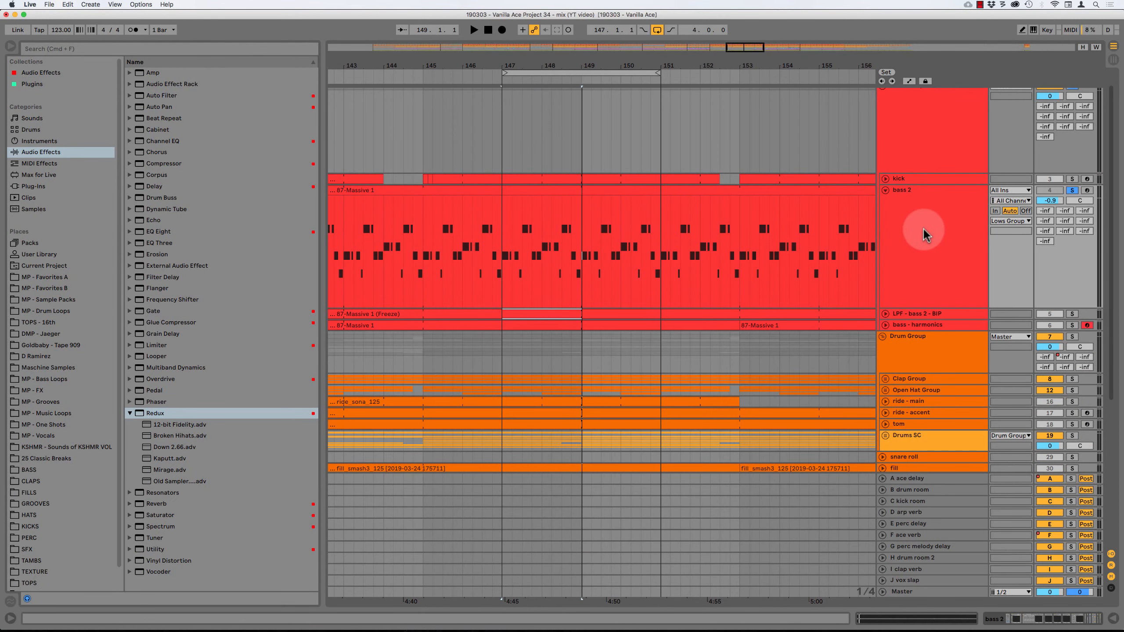
pyautogui.click(885, 301)
pyautogui.click(885, 314)
pyautogui.click(574, 207)
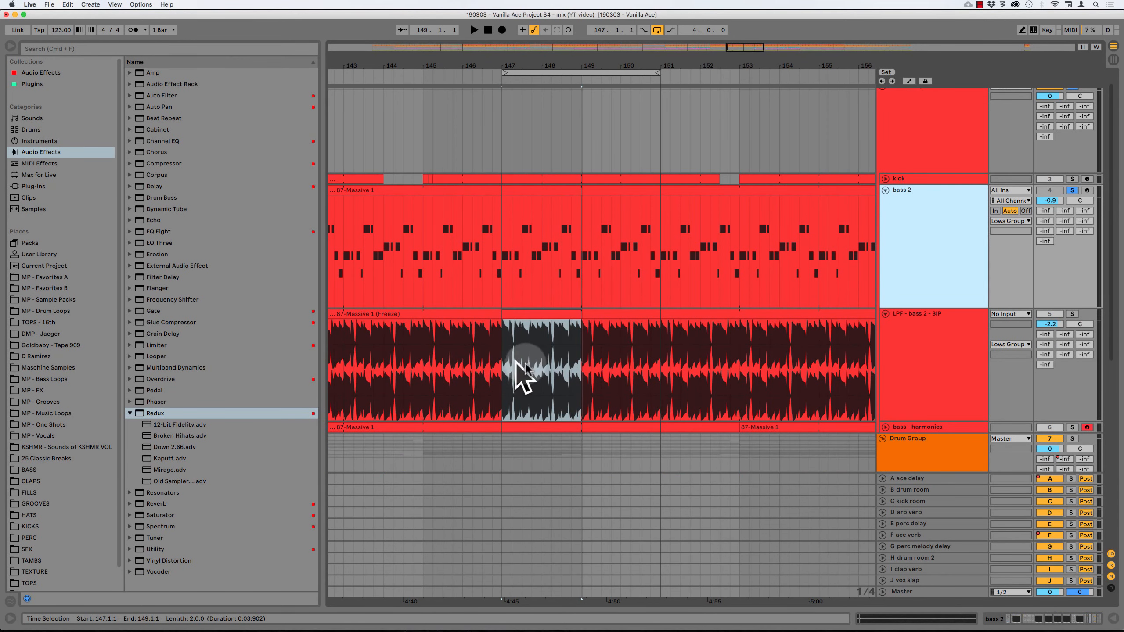
pyautogui.hscroll(10, 574, 363)
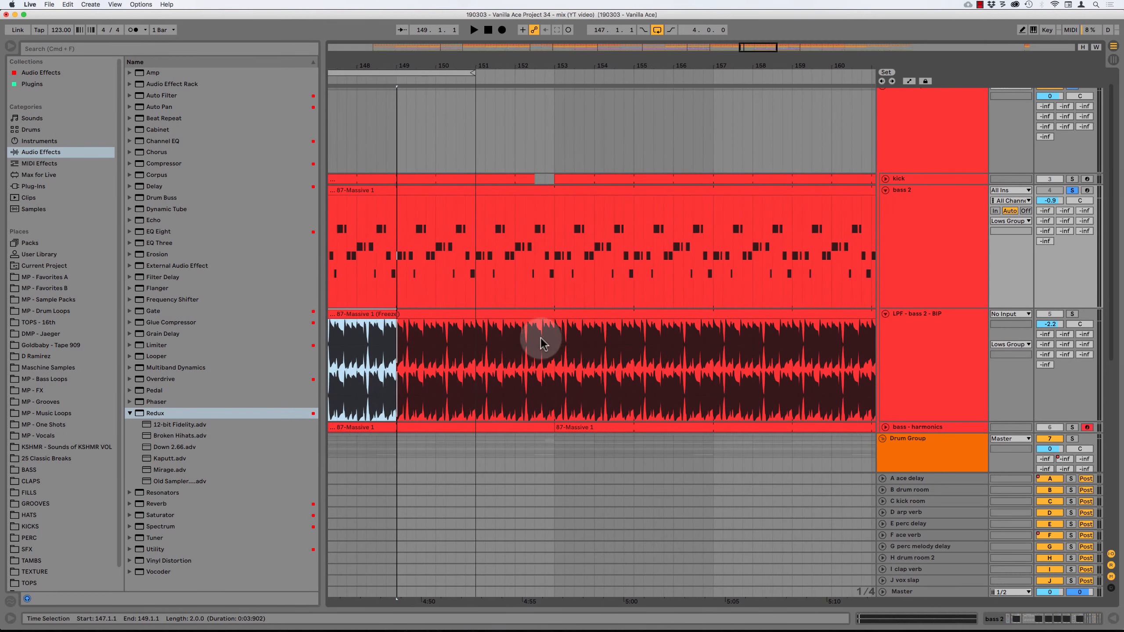
pyautogui.hscroll(20, 651, 338)
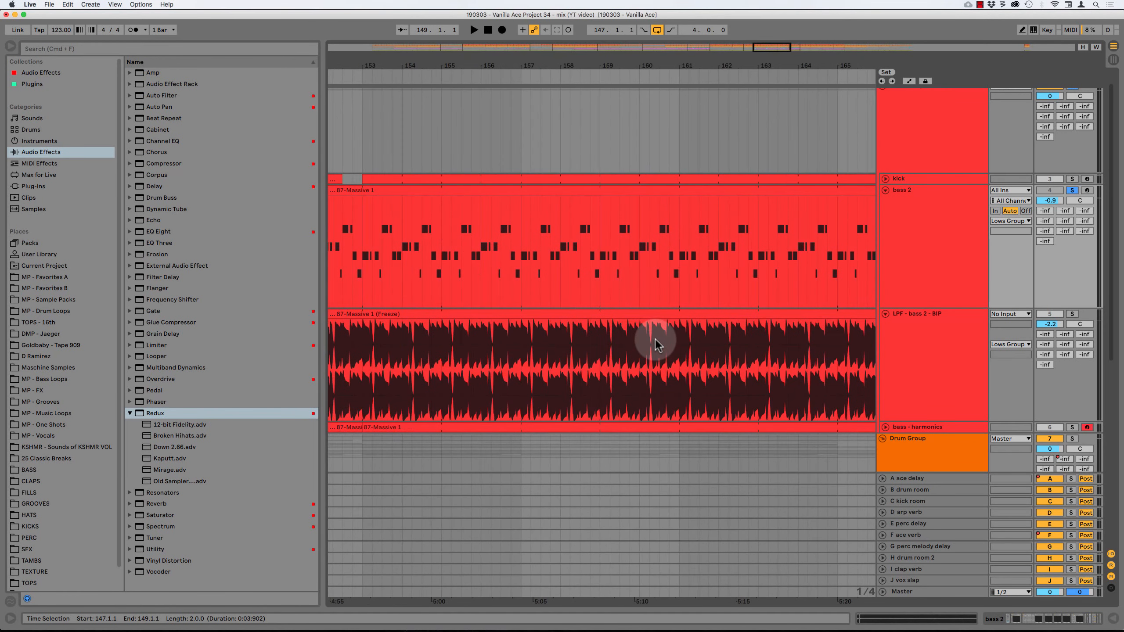
pyautogui.hscroll(8, 655, 345)
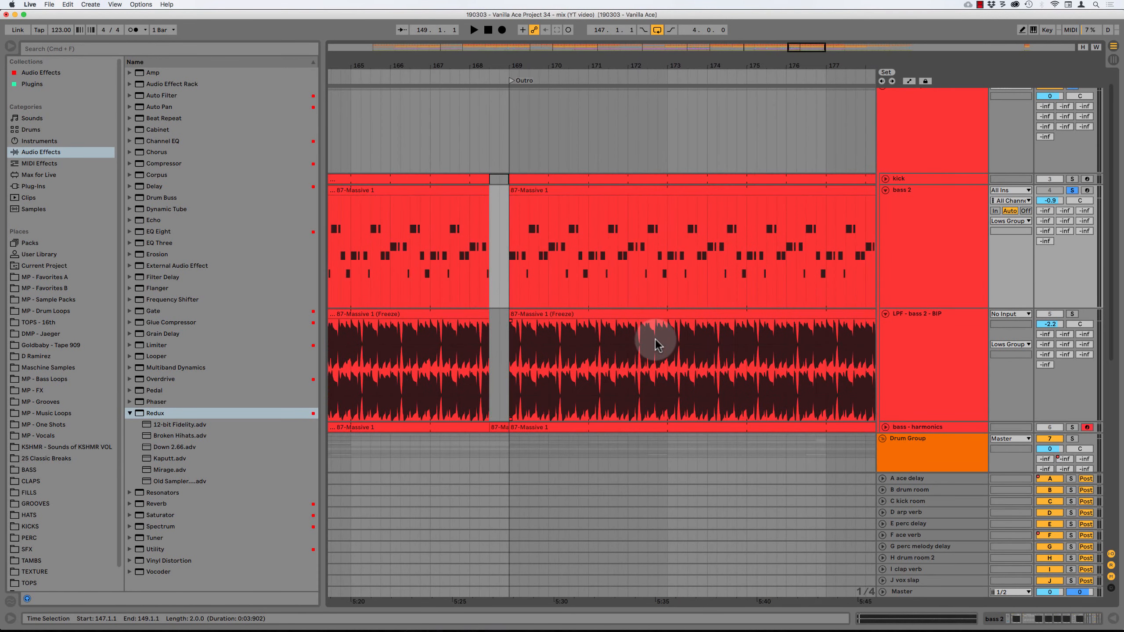
pyautogui.hscroll(-20, 650, 353)
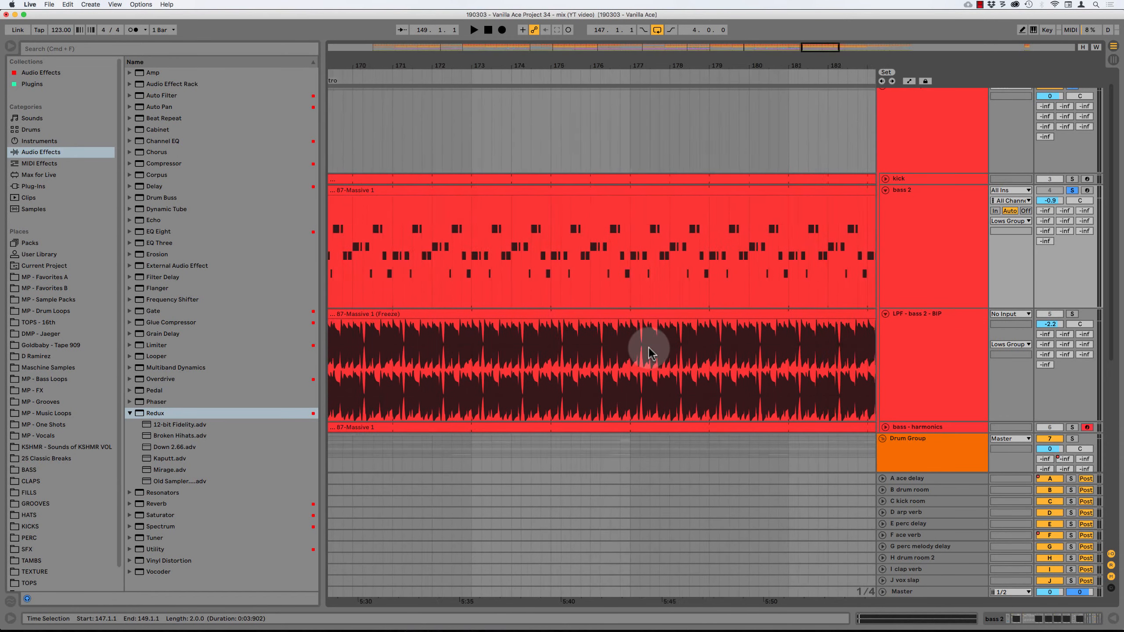
pyautogui.hscroll(5, 650, 348)
# Enlarge the bass 2 clip's note editor to show its full piano roll, and audition the F0 key.
pyautogui.moveTo(706, 287); pyautogui.dragTo(730, 176)
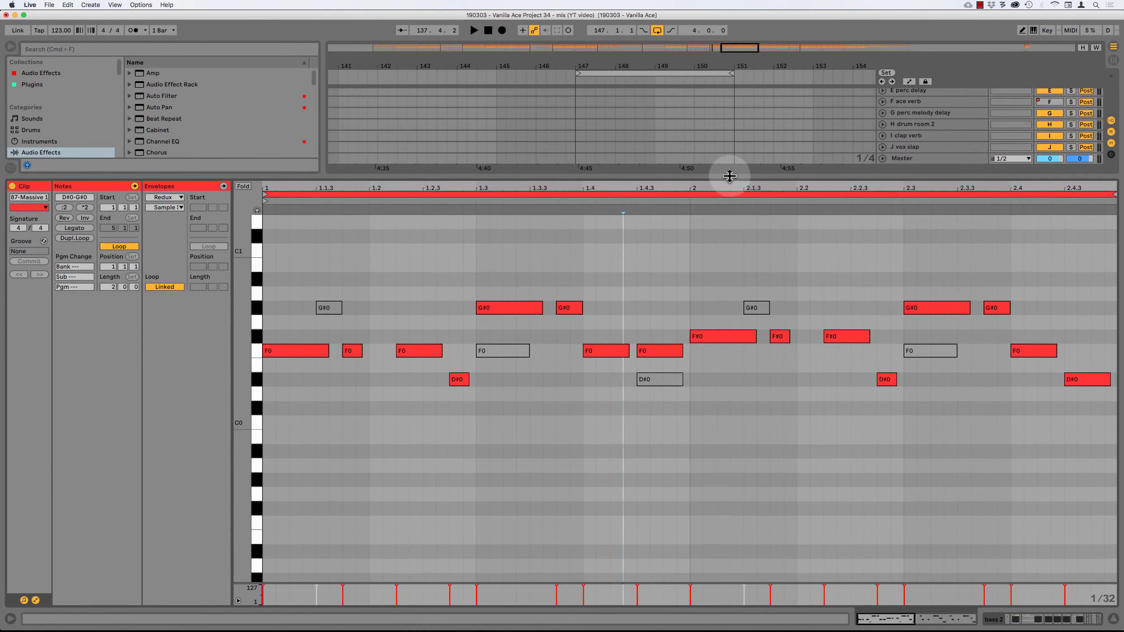
pyautogui.click(289, 274)
pyautogui.click(259, 353)
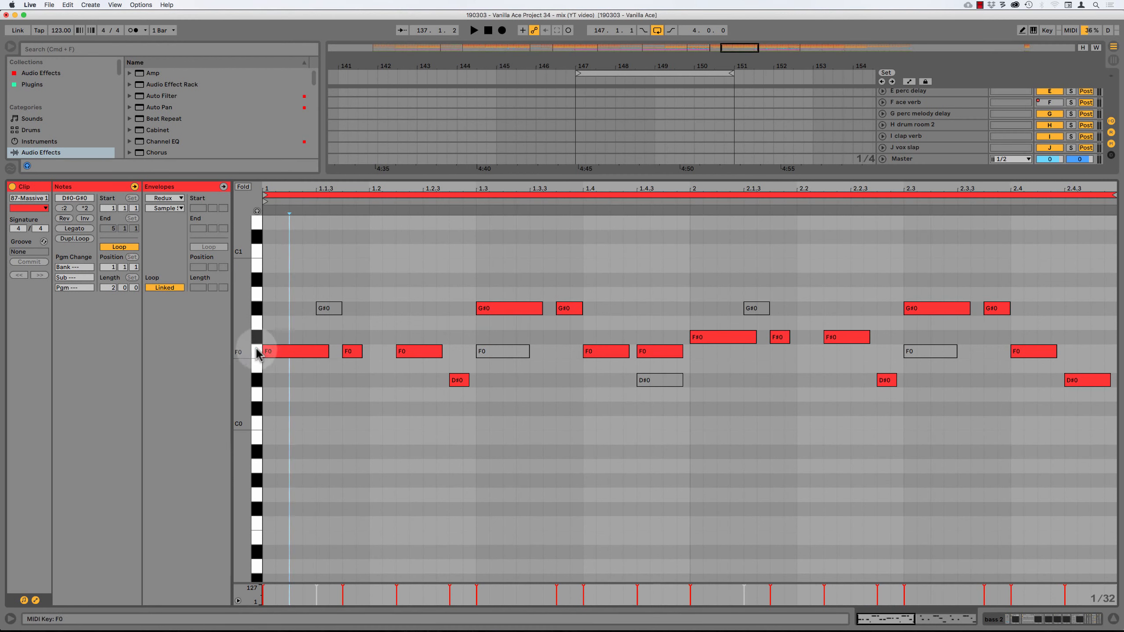
# Examine the first bar's pattern by selecting the G#0 notes at beat 1.3 and the D#0 note before them.
pyautogui.click(505, 260)
pyautogui.moveTo(504, 258); pyautogui.dragTo(571, 316)
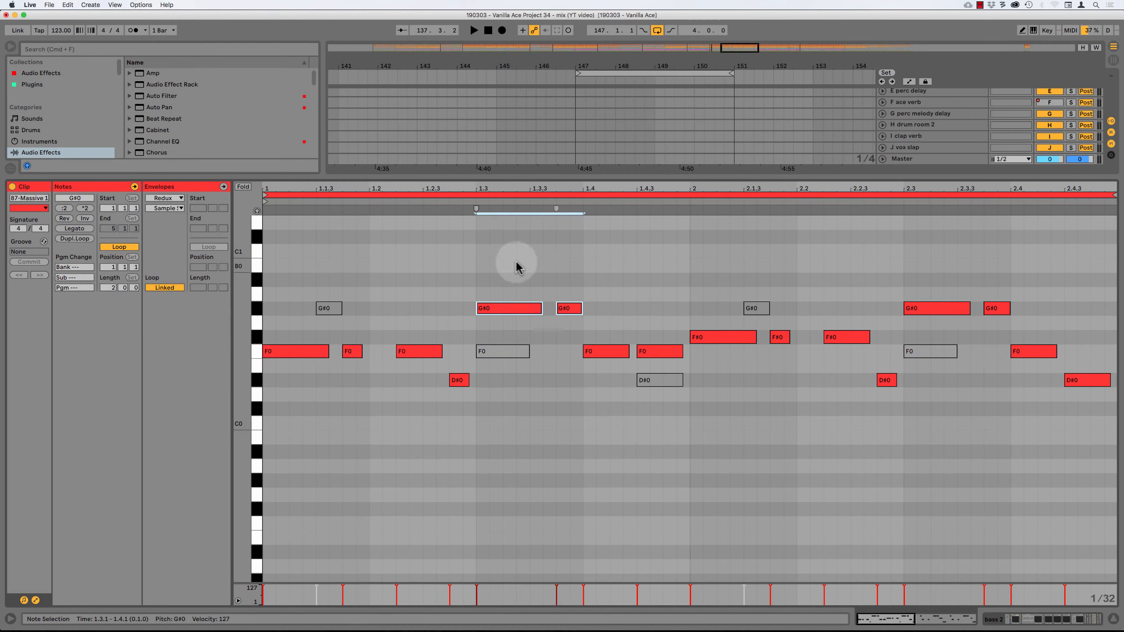
pyautogui.moveTo(485, 265)
pyautogui.mouseDown()
pyautogui.moveTo(540, 340)
pyautogui.moveTo(571, 341)
pyautogui.mouseUp()
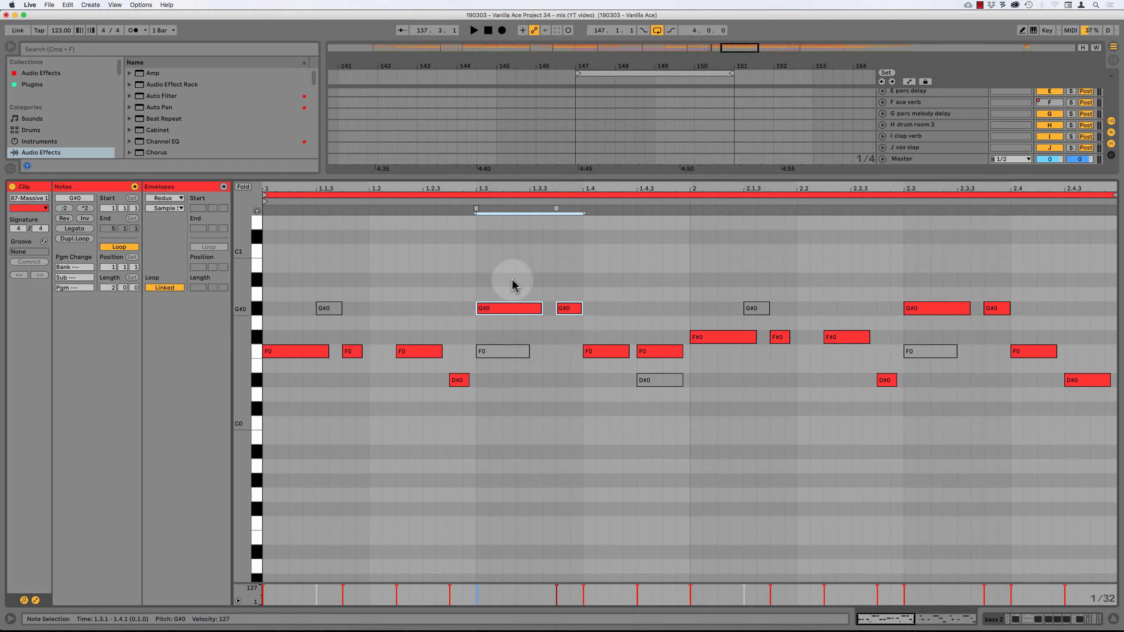
pyautogui.click(505, 271)
pyautogui.moveTo(458, 342); pyautogui.dragTo(463, 397)
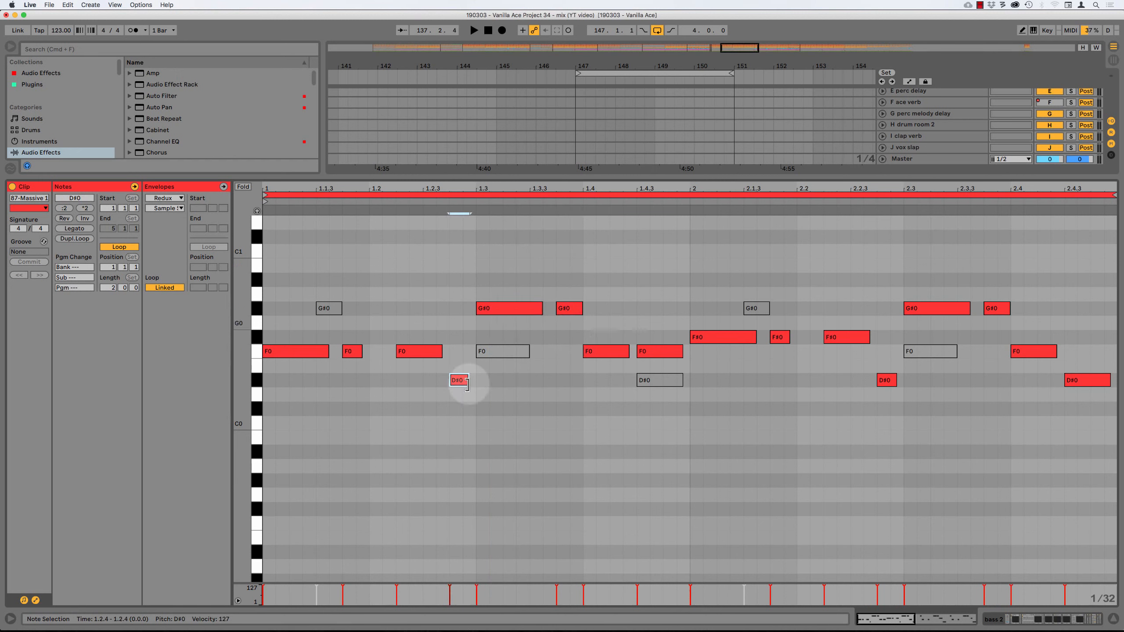
pyautogui.moveTo(456, 271); pyautogui.dragTo(602, 327)
pyautogui.click(596, 321)
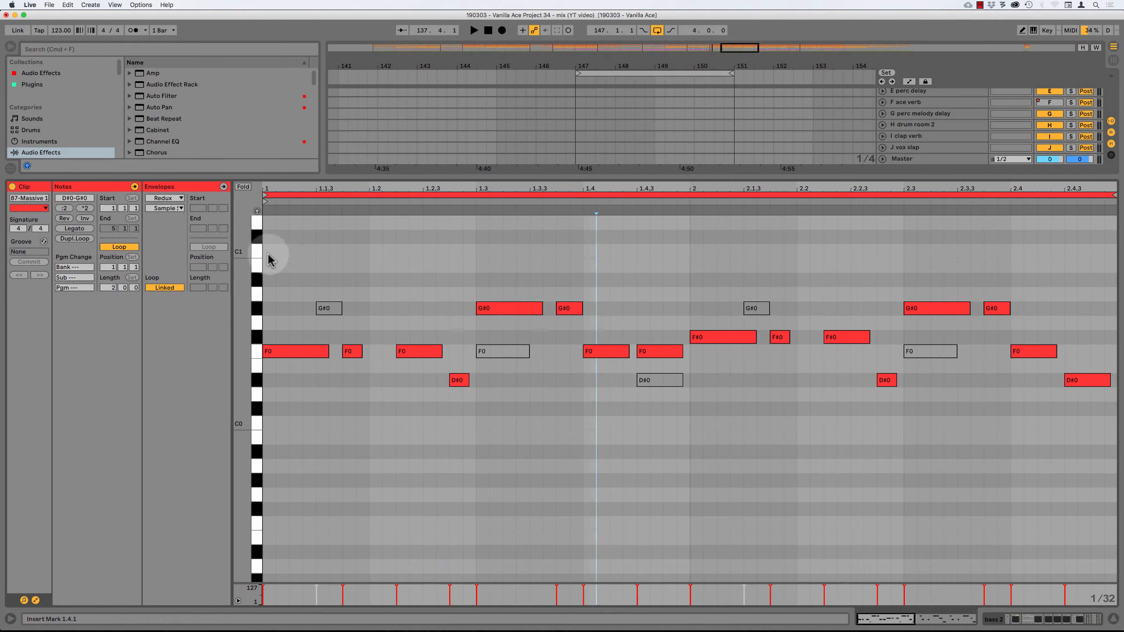
# Loop only the first bar of the bass 2 clip, and extend the loop back to two bars.
pyautogui.moveTo(266, 256); pyautogui.dragTo(683, 277)
pyautogui.press('super+l')
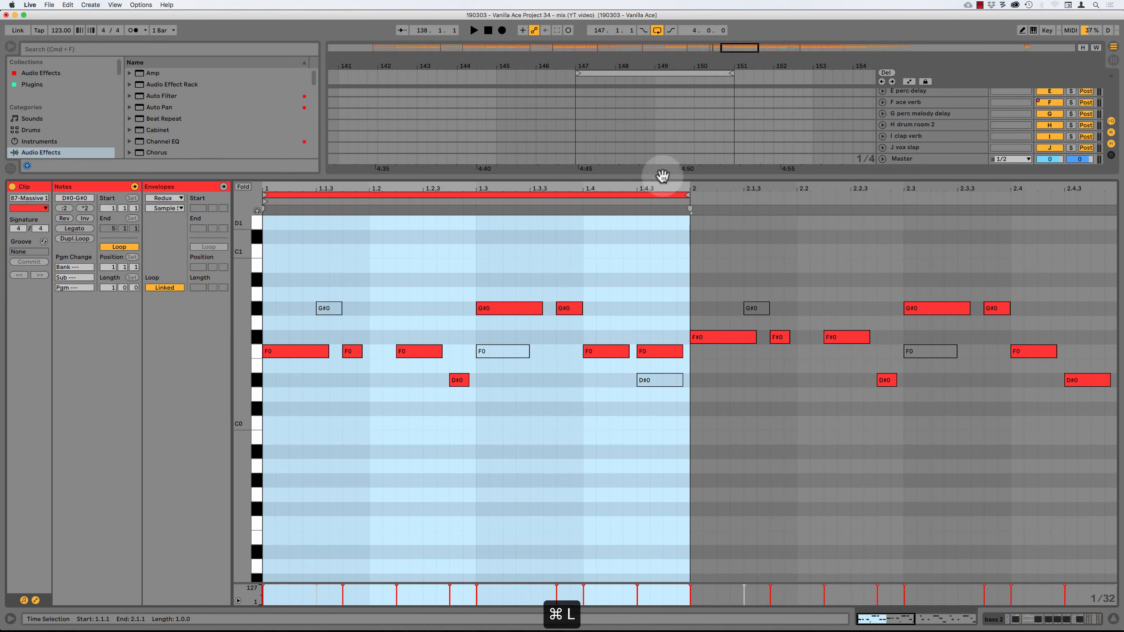
pyautogui.moveTo(686, 195); pyautogui.dragTo(1101, 243)
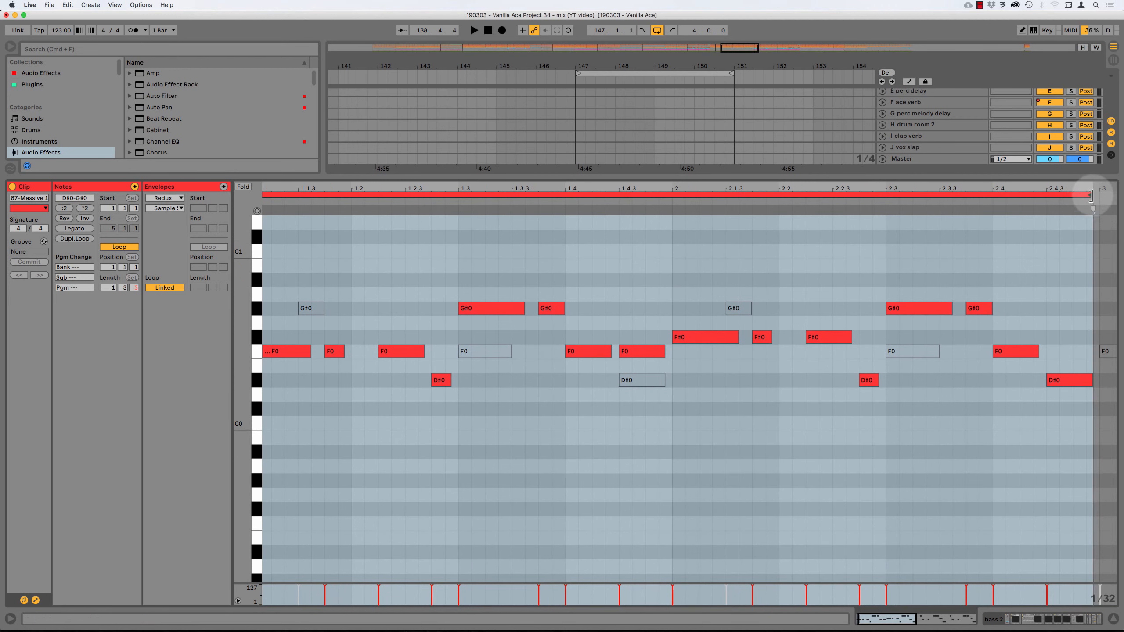
pyautogui.moveTo(1091, 196); pyautogui.dragTo(1101, 196)
pyautogui.press('super+a')
pyautogui.hscroll(-1, 748, 265)
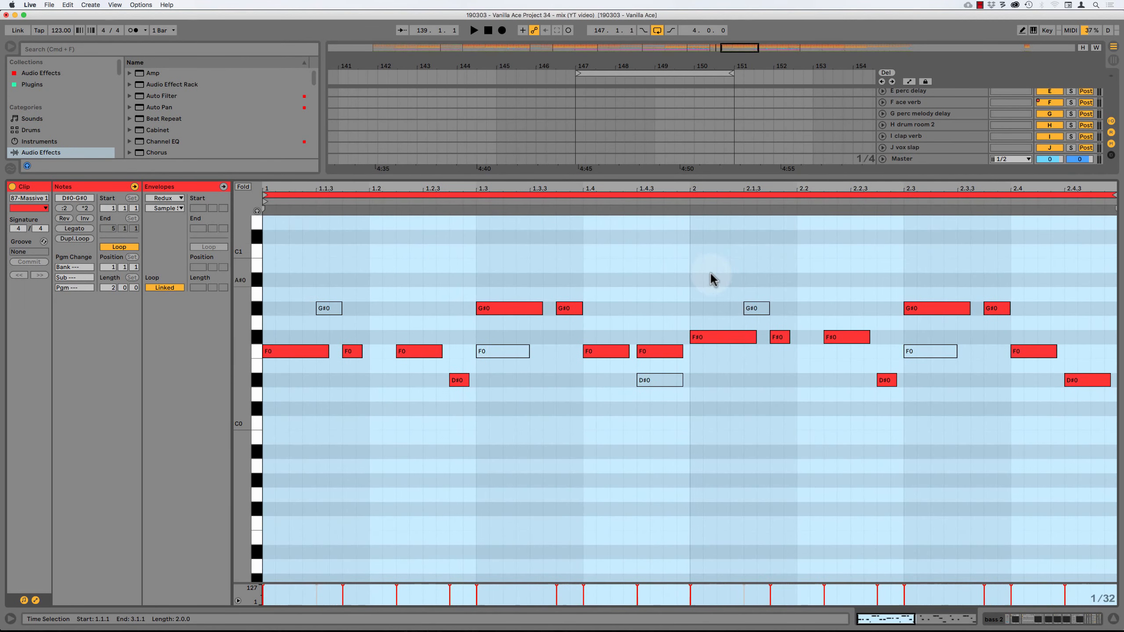
# Inspect the F#0 notes in bar 2, and try raising the clip's last note to E0 before returning it to D#0.
pyautogui.moveTo(697, 294); pyautogui.dragTo(853, 389)
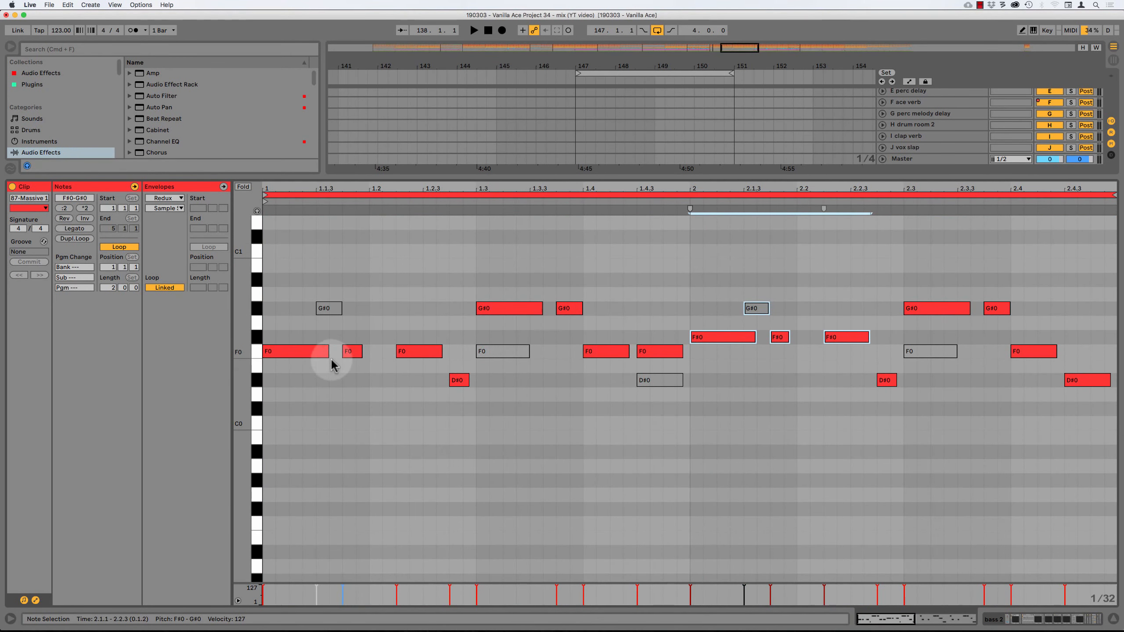
pyautogui.click(810, 252)
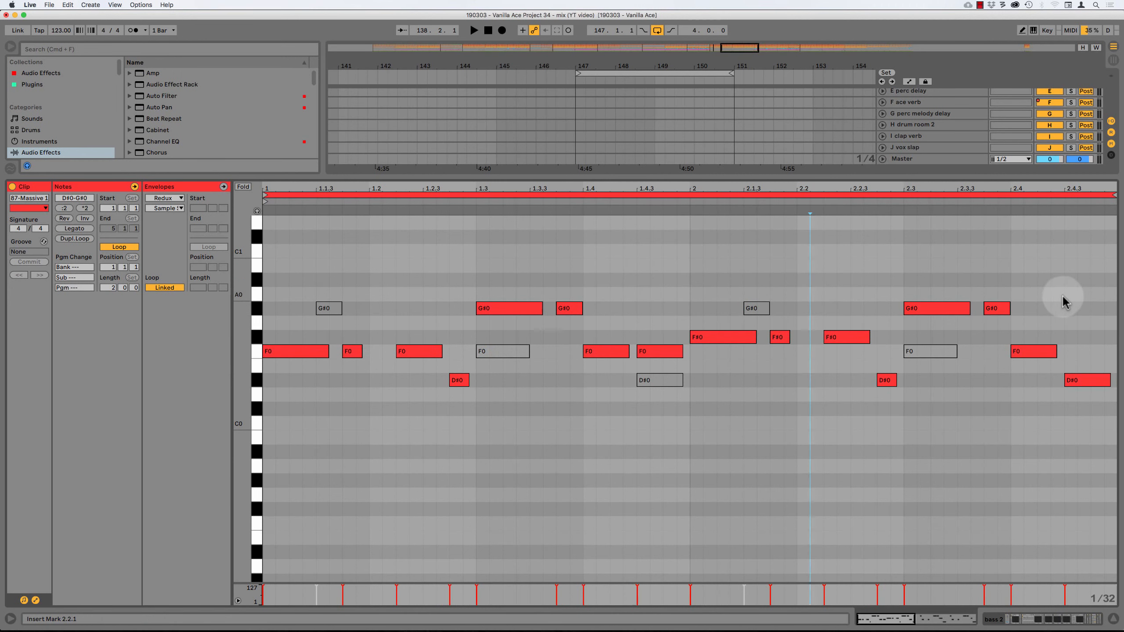
pyautogui.click(1082, 380)
pyautogui.press('Up')
pyautogui.press('Up')
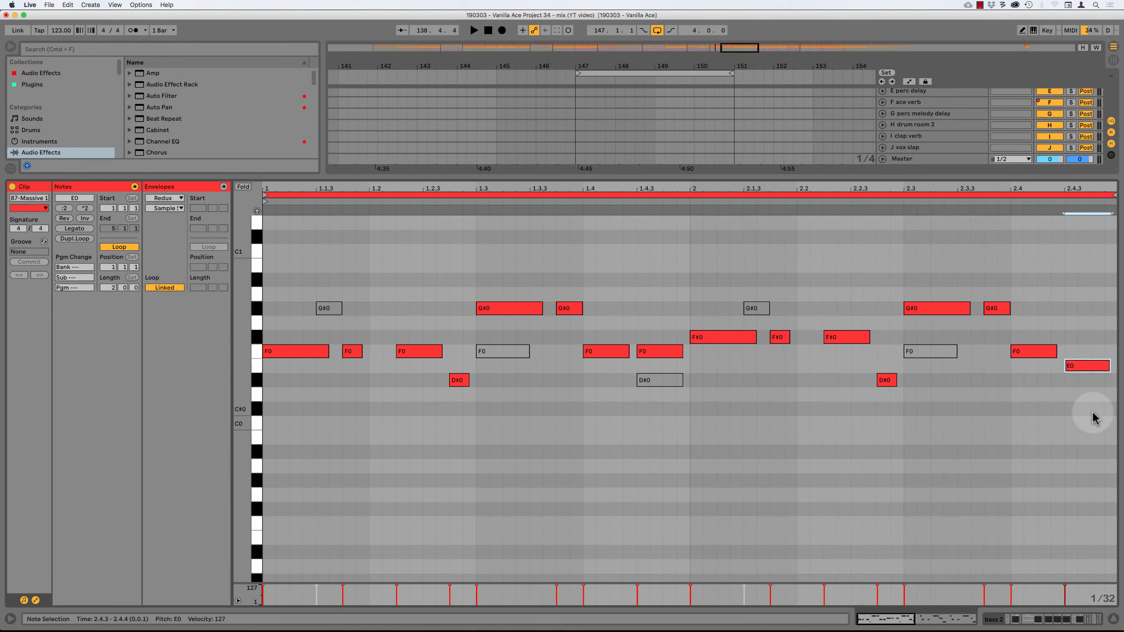
pyautogui.press('Down')
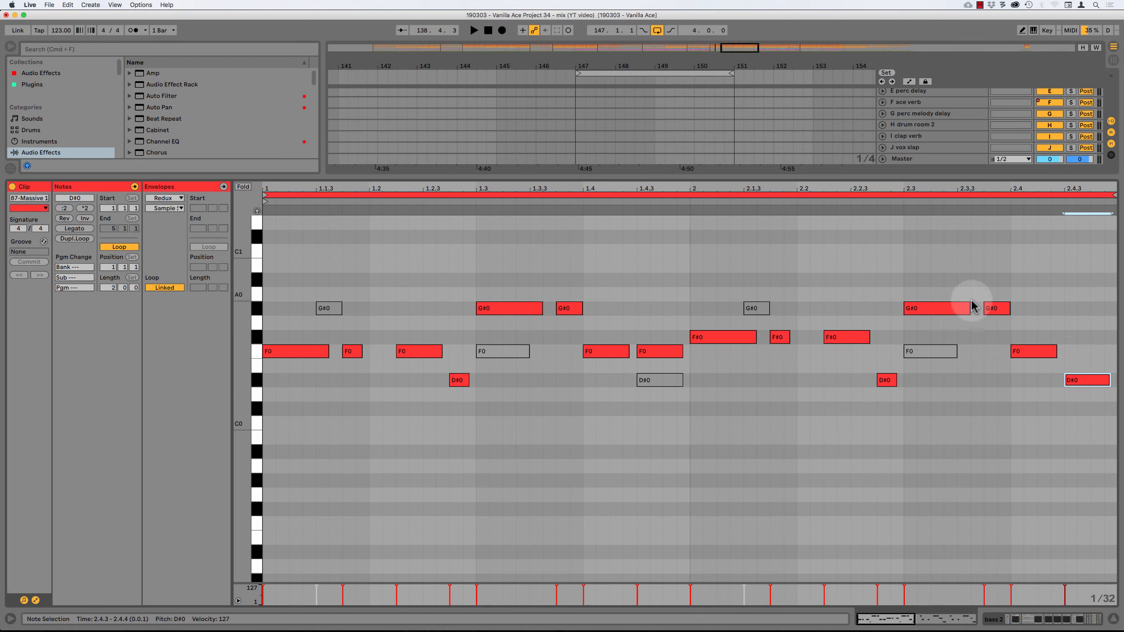
pyautogui.click(268, 300)
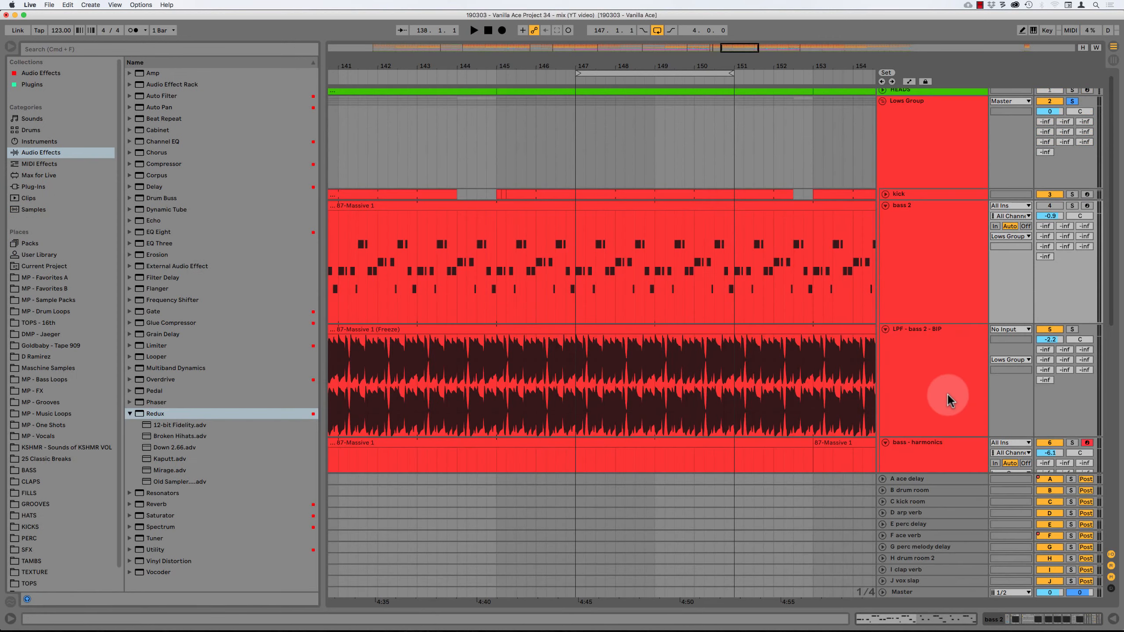
# Select the bass - harmonics track below the LPF - bass 2 - RIP track.
pyautogui.scroll(-5, 941, 396)
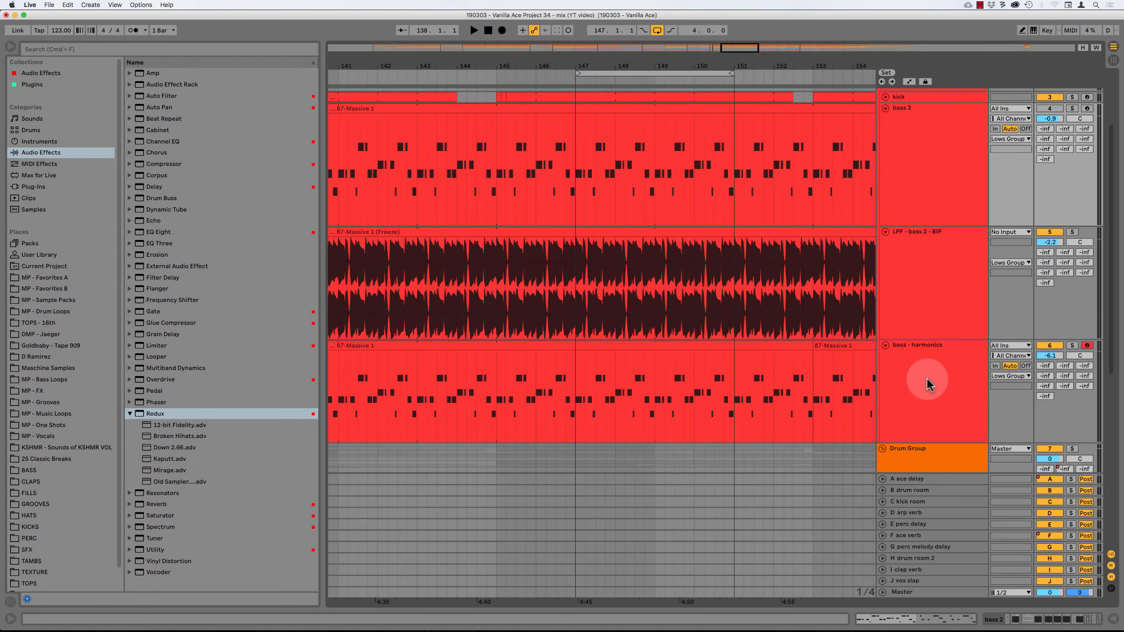
pyautogui.click(928, 378)
pyautogui.scroll(-1, 928, 375)
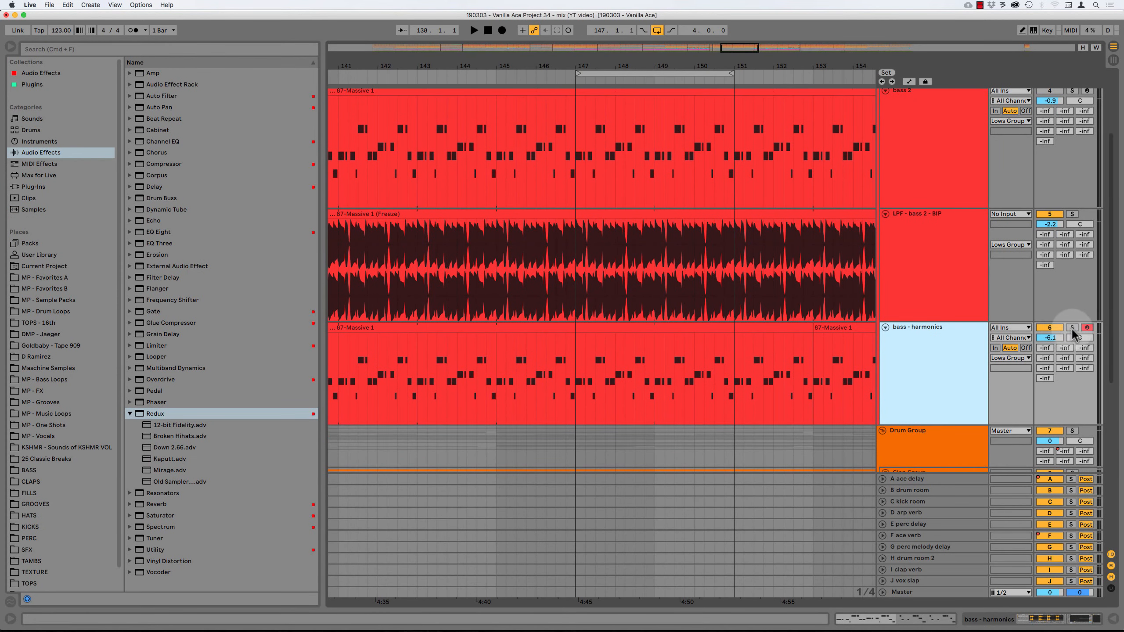
# Solo the bass - harmonics track and play it from the loop start at bar 147.
pyautogui.click(1072, 328)
pyautogui.click(939, 356)
pyautogui.press('space')
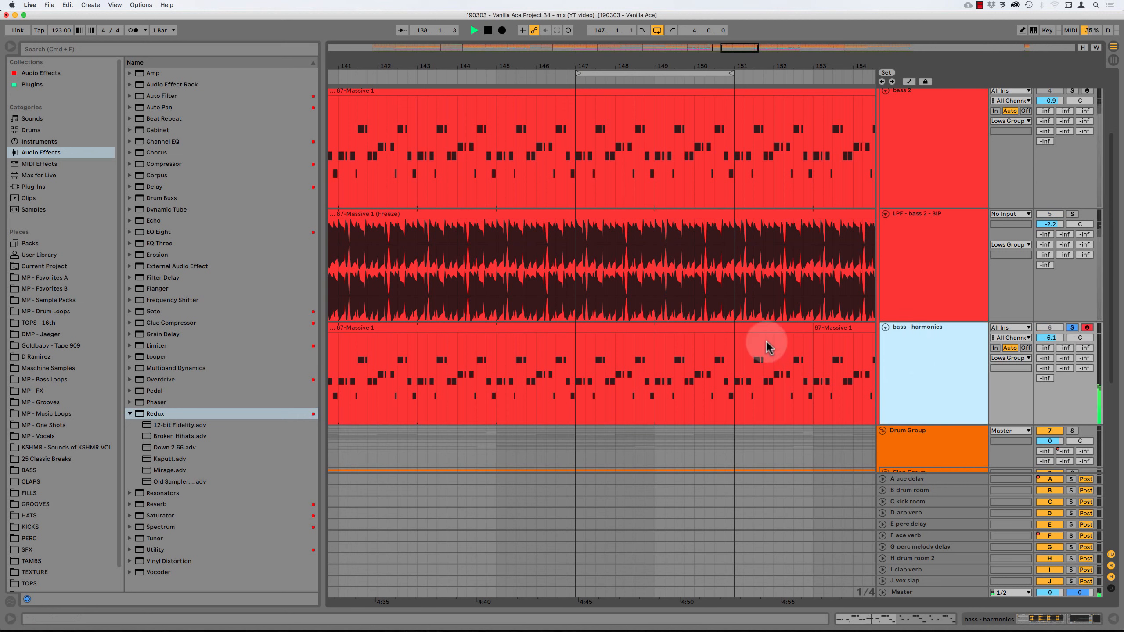
pyautogui.click(581, 375)
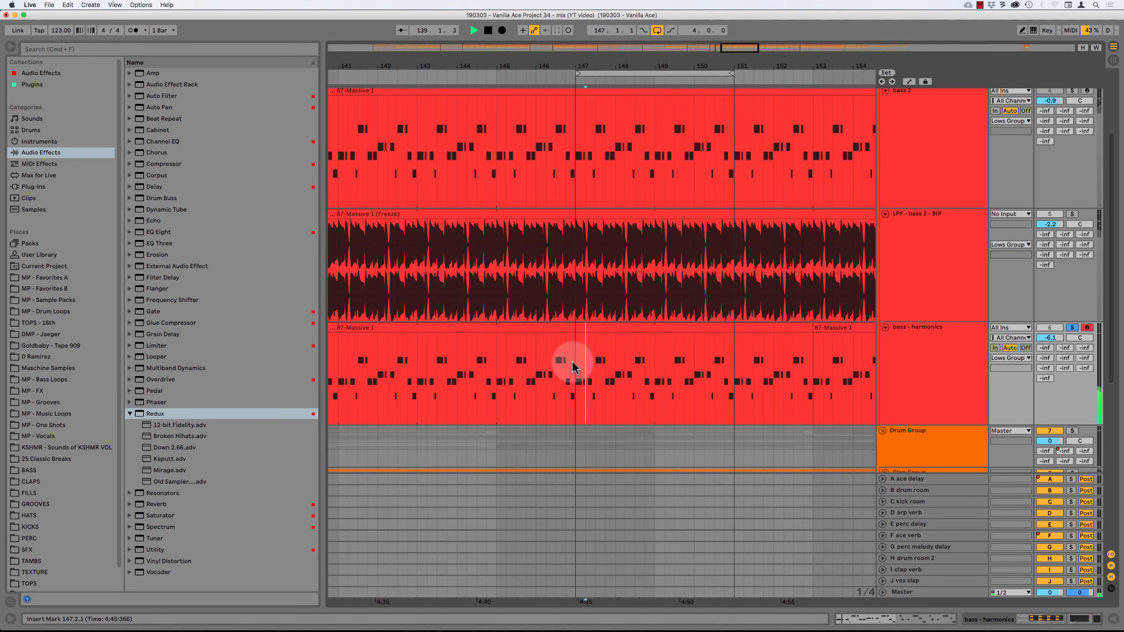
# Show the automation lanes and examine the Instrument Rack Macro 1 ramp on the bass - harmonics track.
pyautogui.click(910, 377)
pyautogui.press('a')
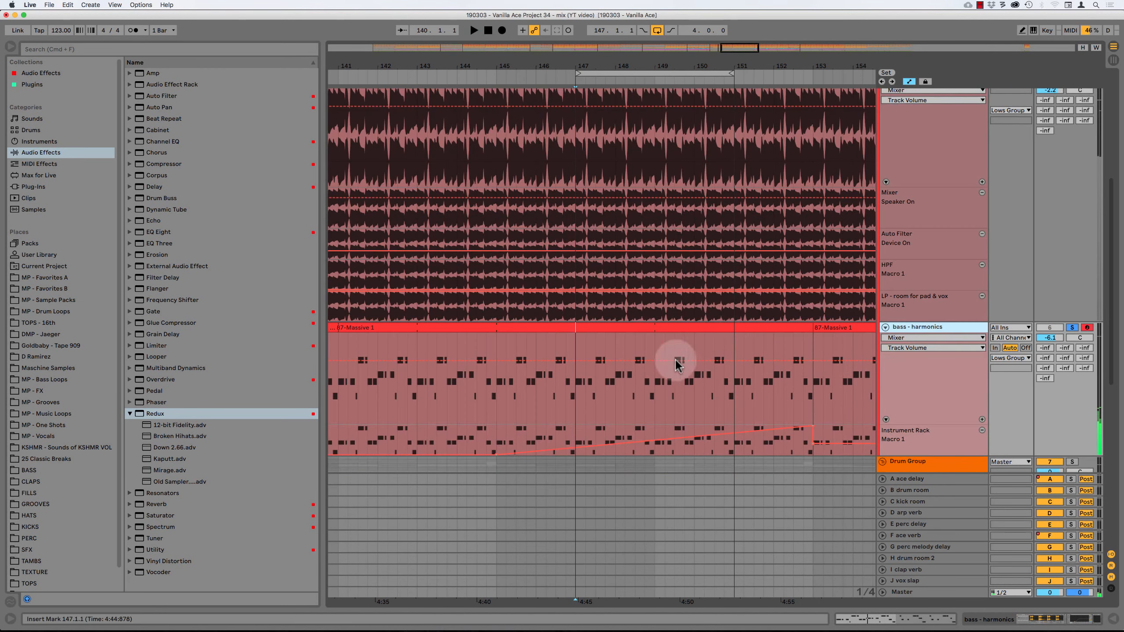
pyautogui.press('space')
pyautogui.press('space')
pyautogui.click(621, 397)
pyautogui.press('space')
pyautogui.press('-')
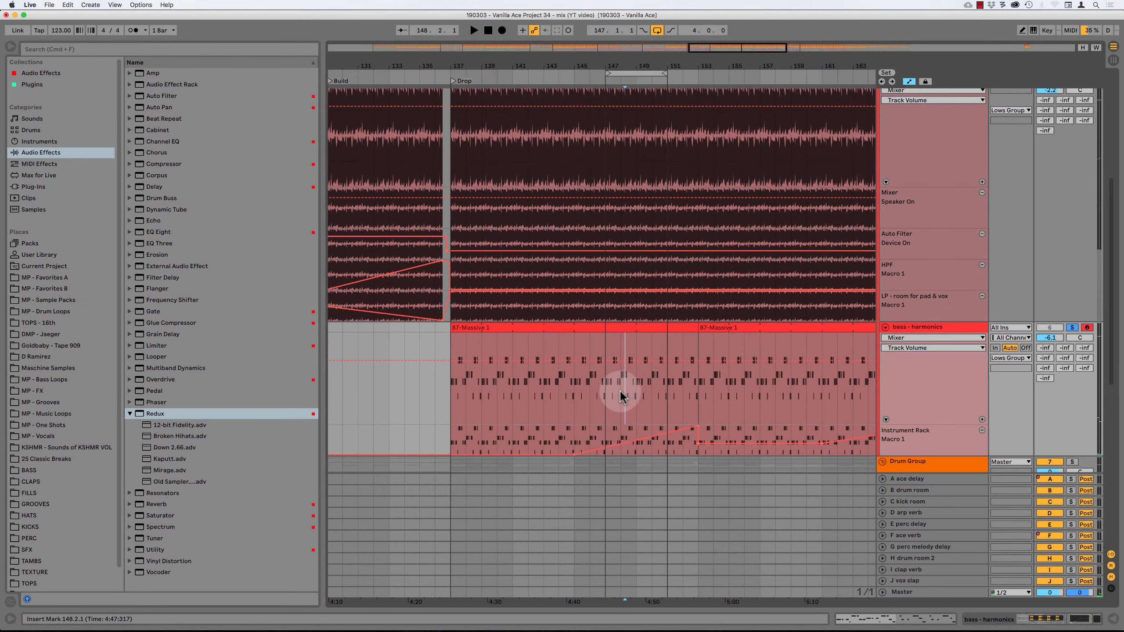
pyautogui.scroll(-3, 620, 390)
# Show the device chain of the bass - harmonics track and play from bar 147 to hear the Macro 1 automation.
pyautogui.click(606, 320)
pyautogui.press('+')
pyautogui.press('+')
pyautogui.press('+')
pyautogui.hotkey('shift', 'Tab')
pyautogui.press('space')
pyautogui.scroll(-2, 653, 286)
pyautogui.hscroll(3, 654, 285)
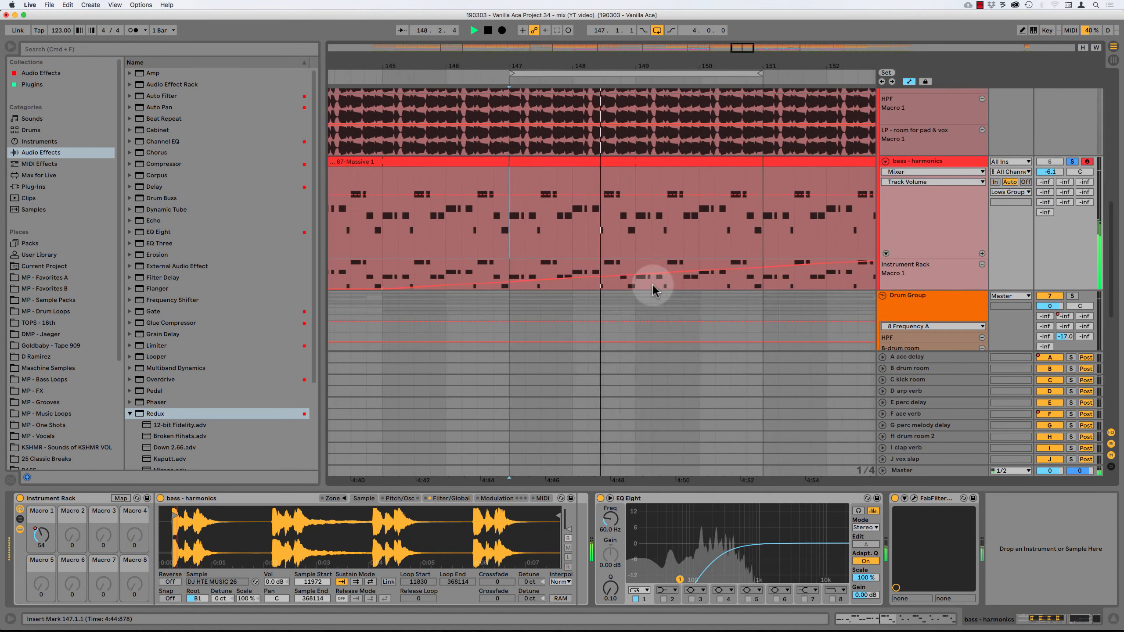
pyautogui.press('space')
# Play the bass harmonics with EQ Eight and FabFilter Pro-Q bypassed, and reactivate both effects.
pyautogui.click(675, 496)
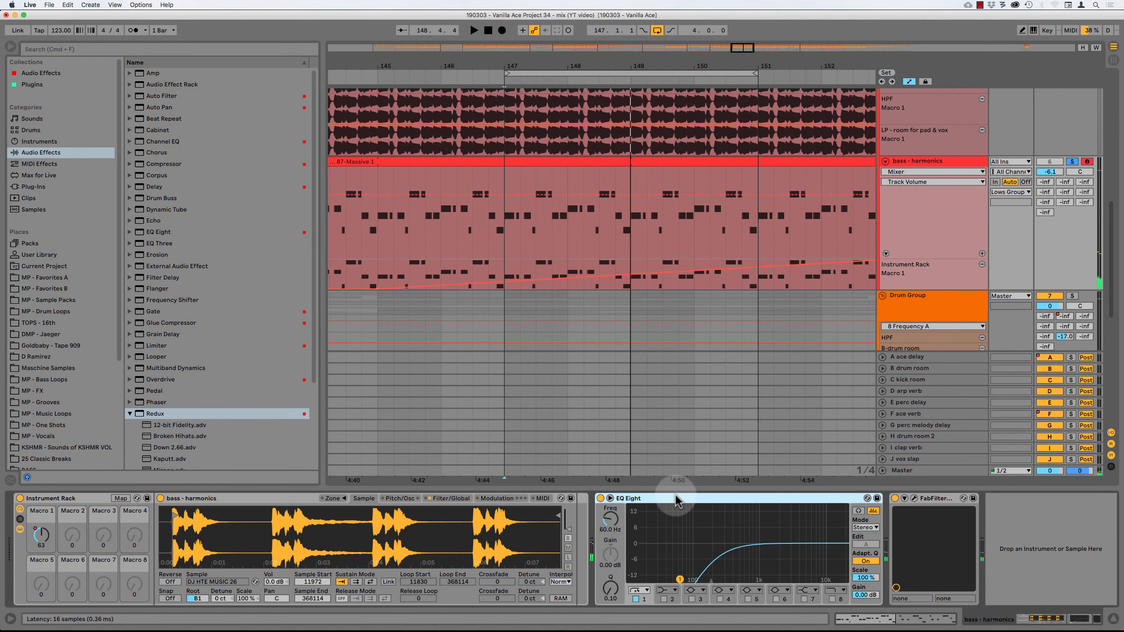
pyautogui.press('0')
pyautogui.click(935, 501)
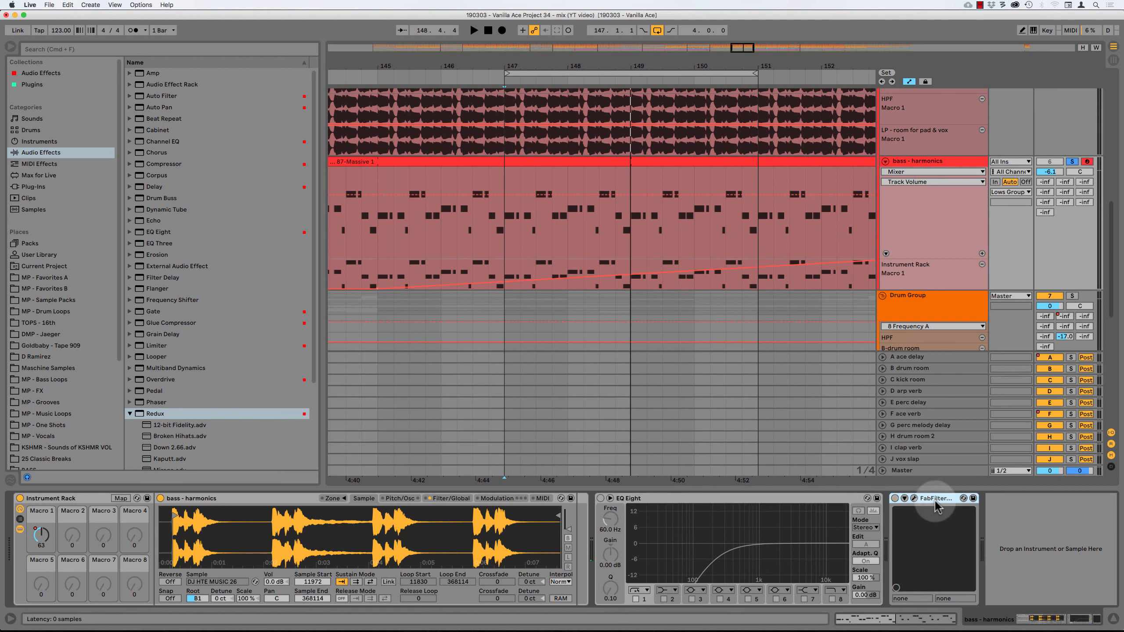
pyautogui.press('space')
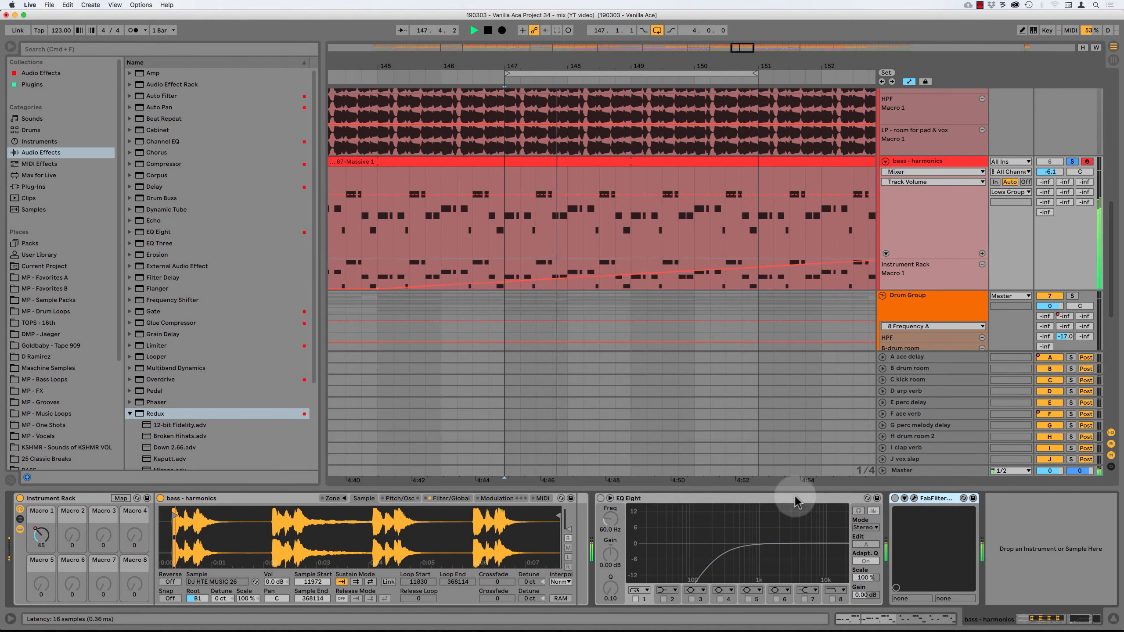
pyautogui.press('space')
pyautogui.click(796, 497)
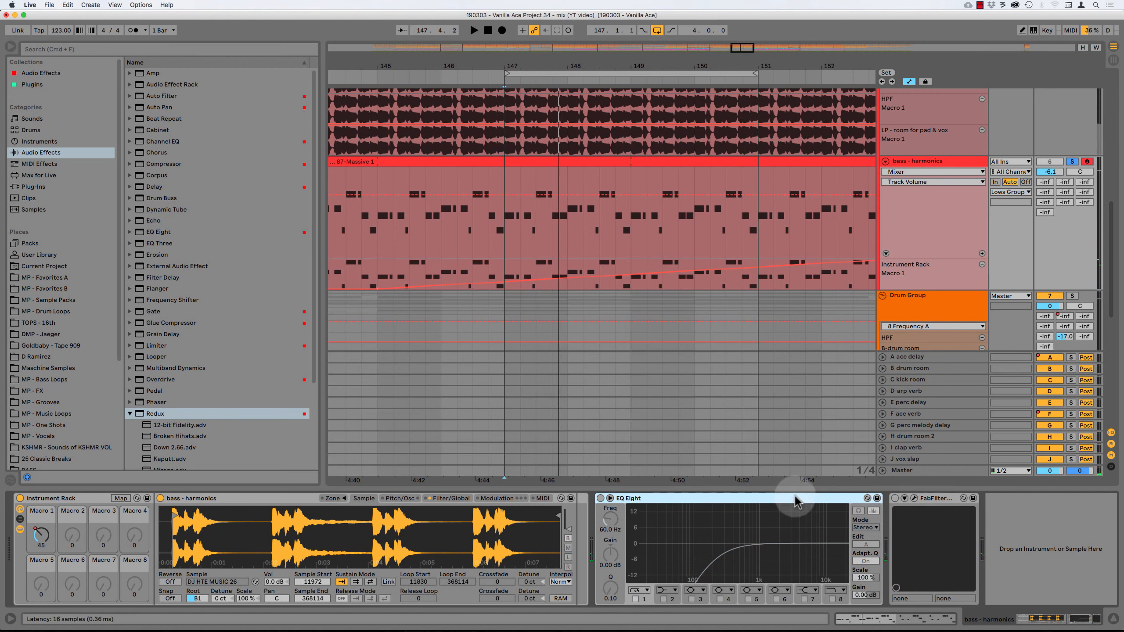
pyautogui.press('0')
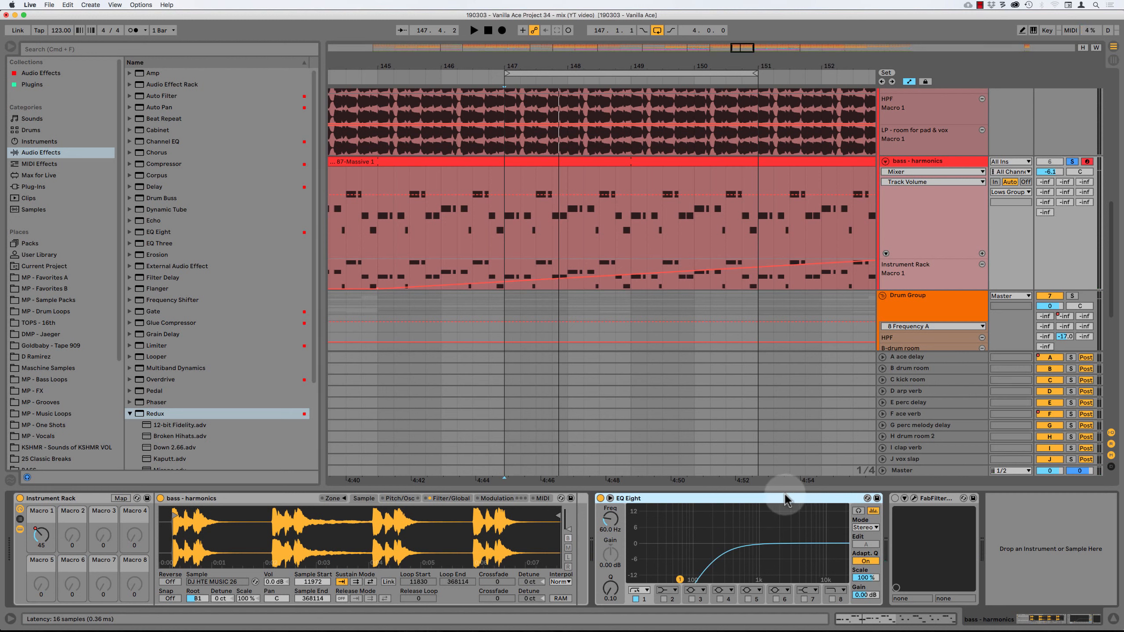
pyautogui.click(896, 499)
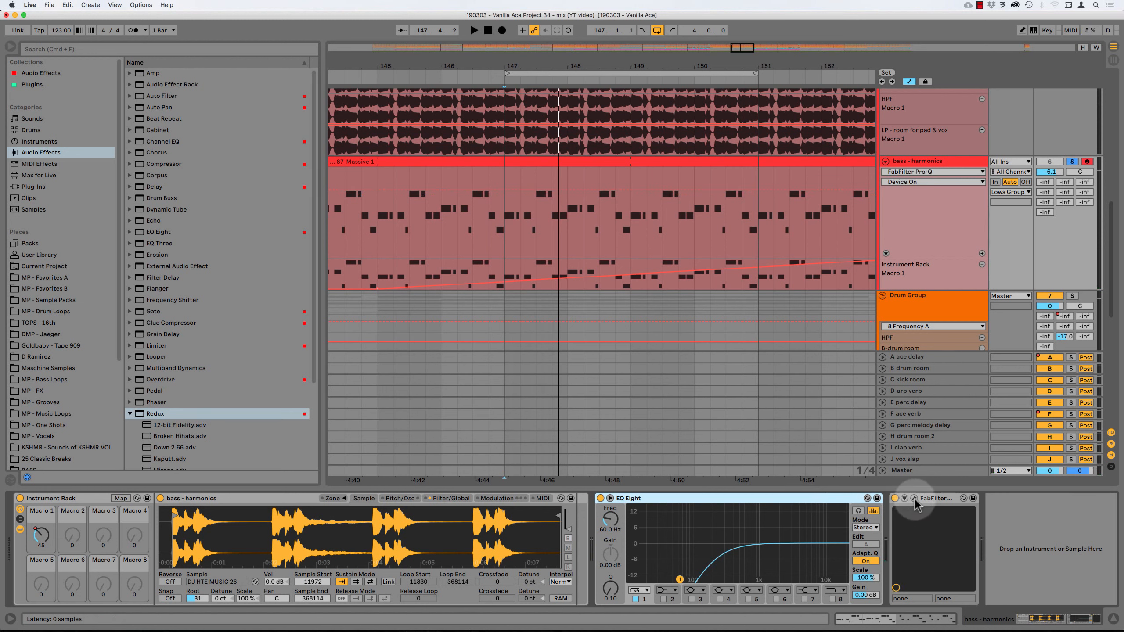
# Inspect the cut band in FabFilter Pro-Q, and play the bass harmonics with the effects active.
pyautogui.click(913, 499)
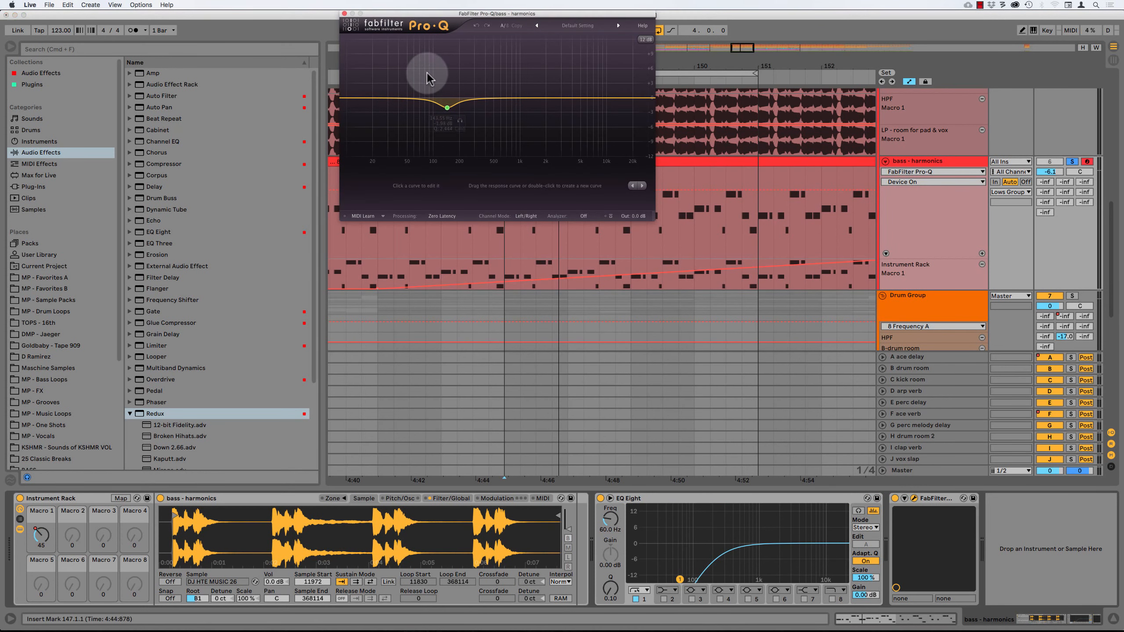
pyautogui.click(441, 106)
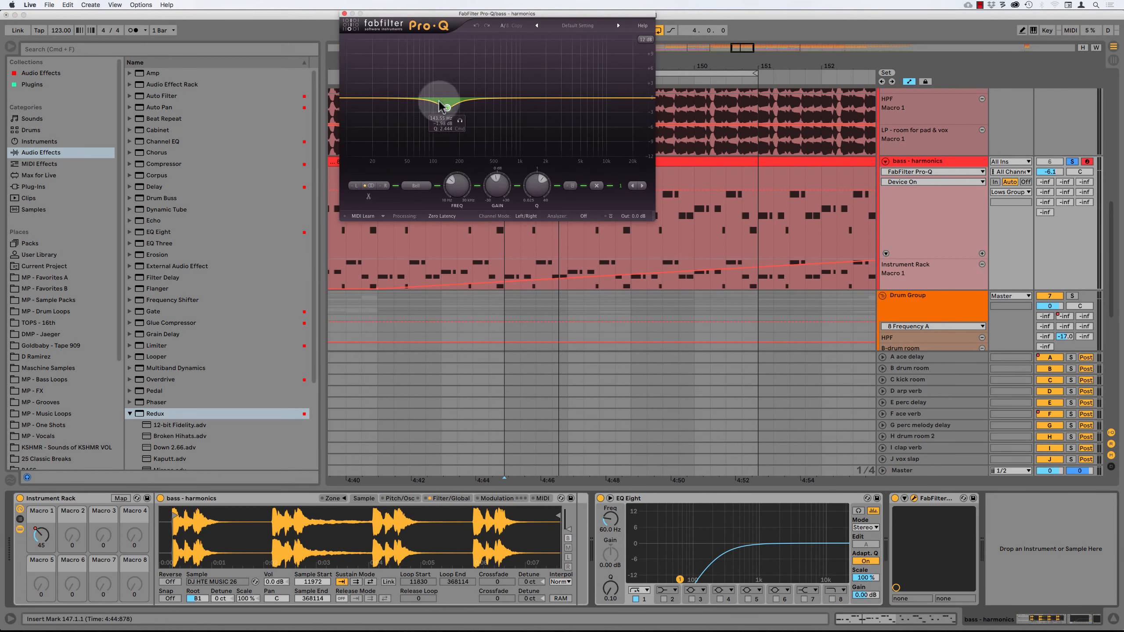
pyautogui.click(345, 13)
pyautogui.press('space')
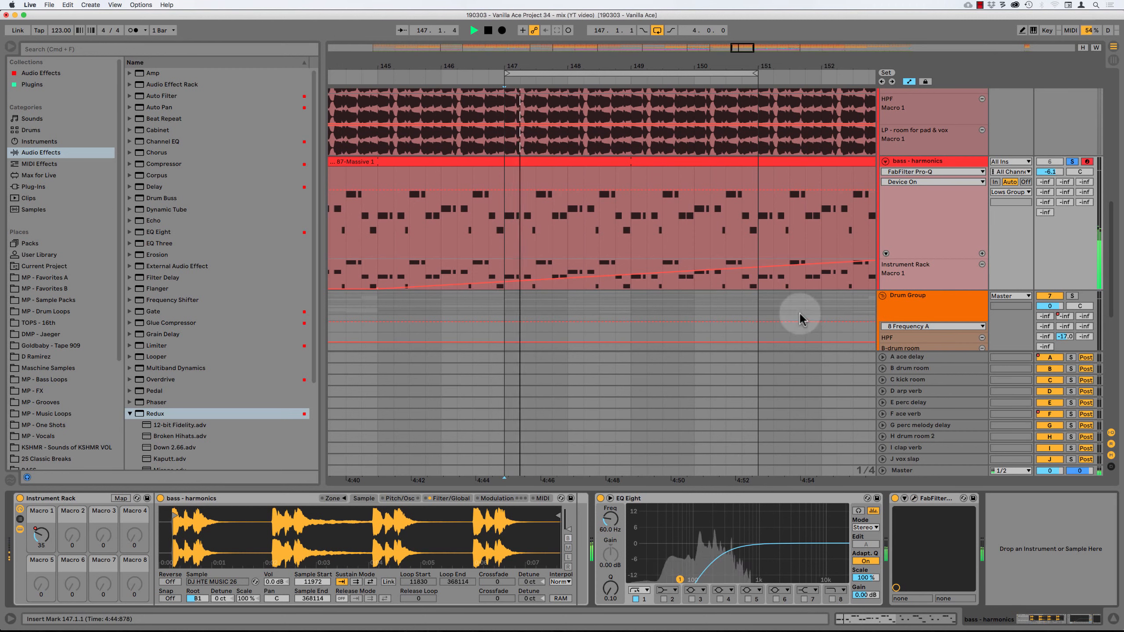
pyautogui.scroll(-5, 956, 232)
pyautogui.press('space')
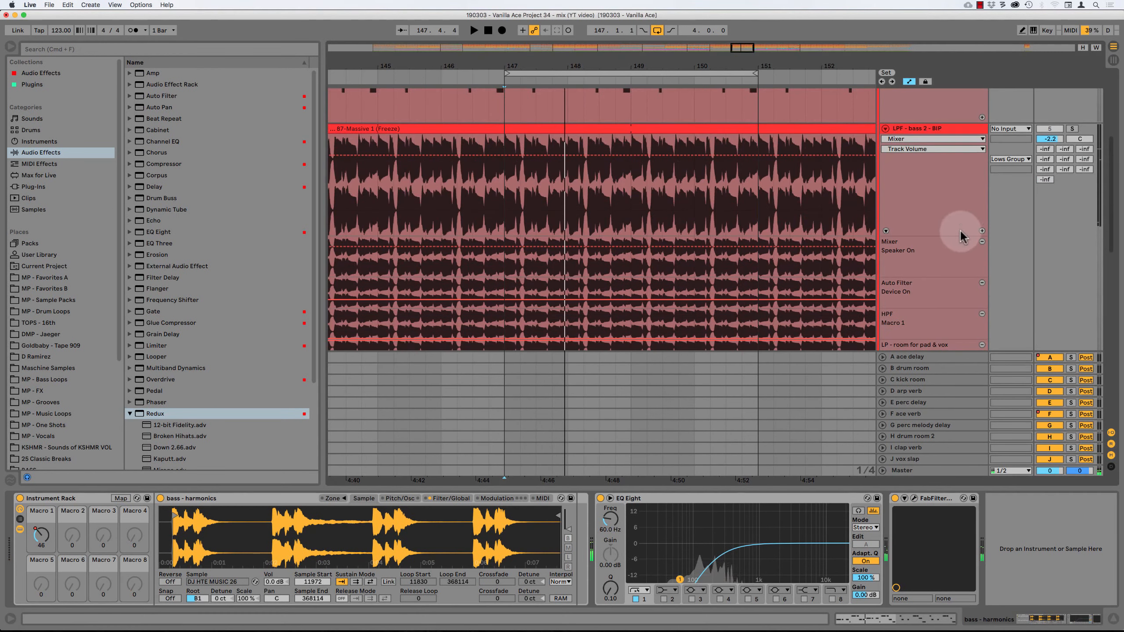
# Solo the LPF - bass 2 - BIP track and compare the bass with and without the bass - harmonics layer.
pyautogui.scroll(3, 1017, 168)
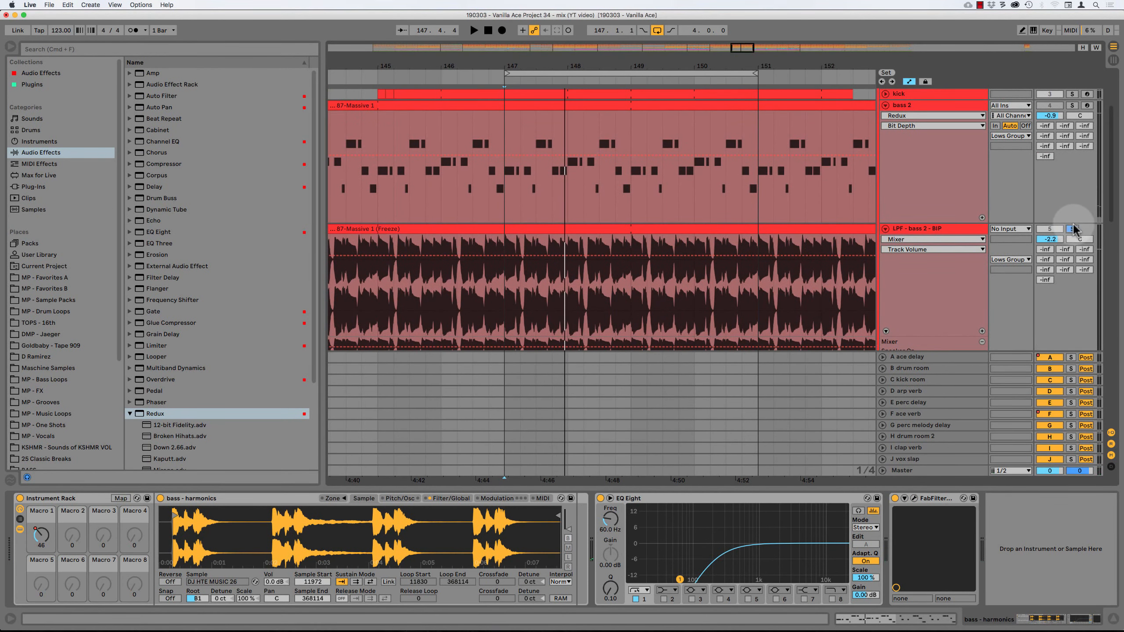
pyautogui.scroll(-5, 1075, 229)
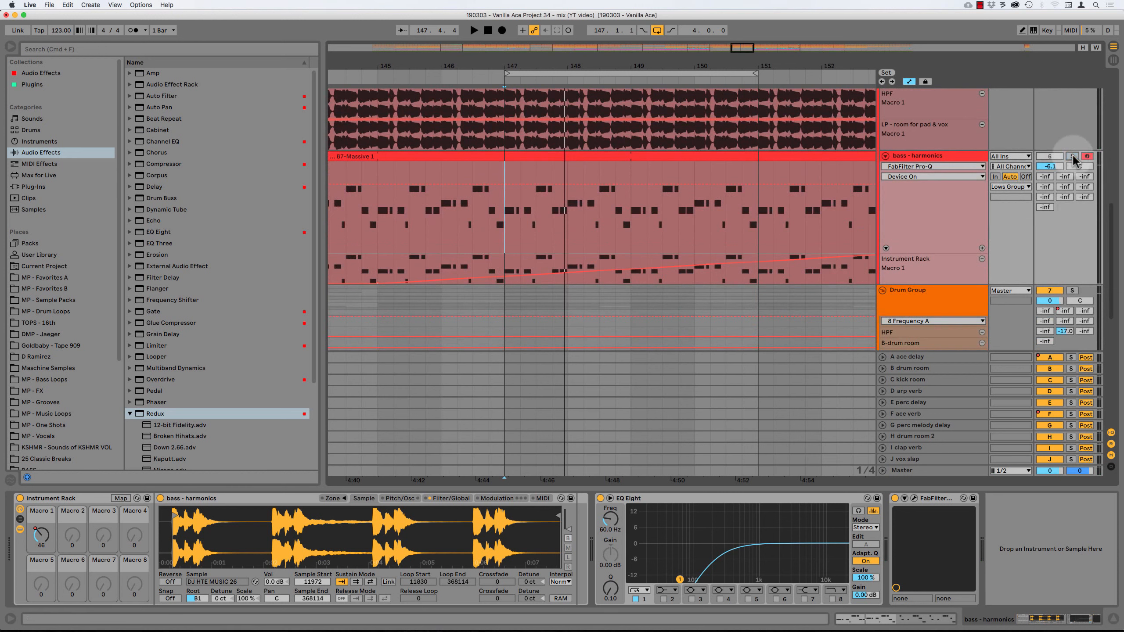
pyautogui.press('space')
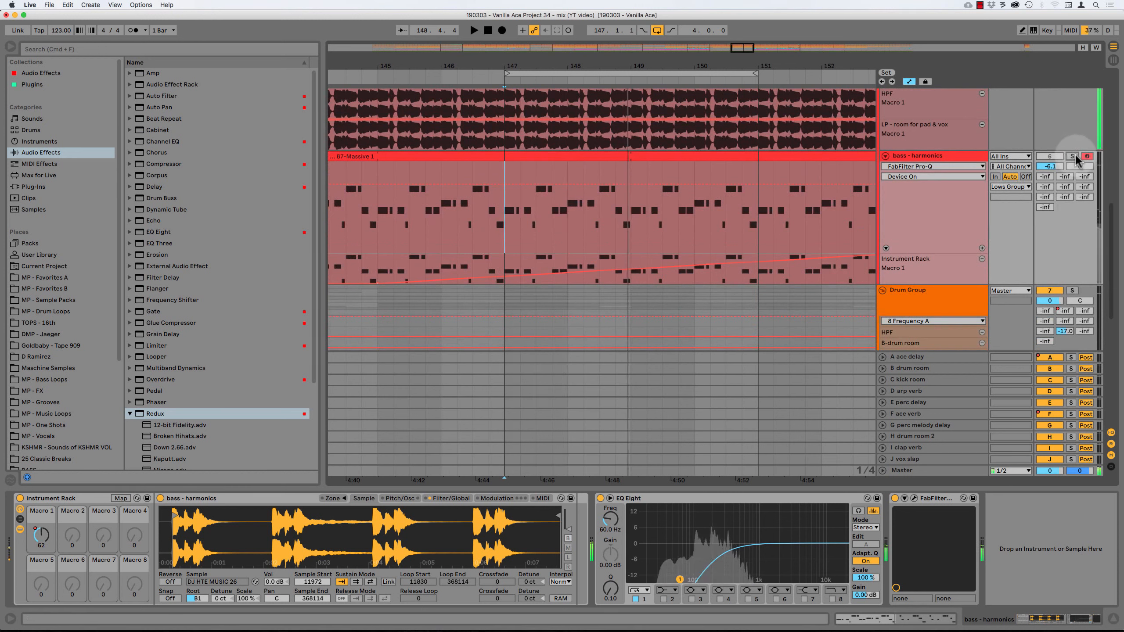
pyautogui.press('space')
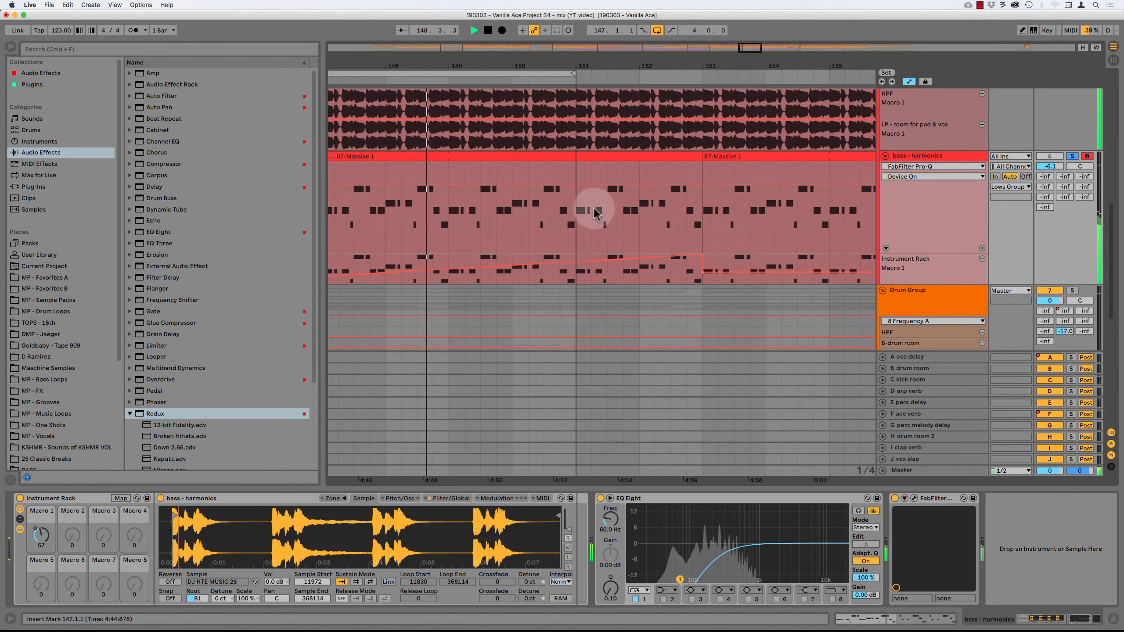
# Play the two layers from bar 151 to hear the peak of the Macro 1 ramp before bar 153.
pyautogui.press('space')
pyautogui.click(579, 206)
pyautogui.press('space')
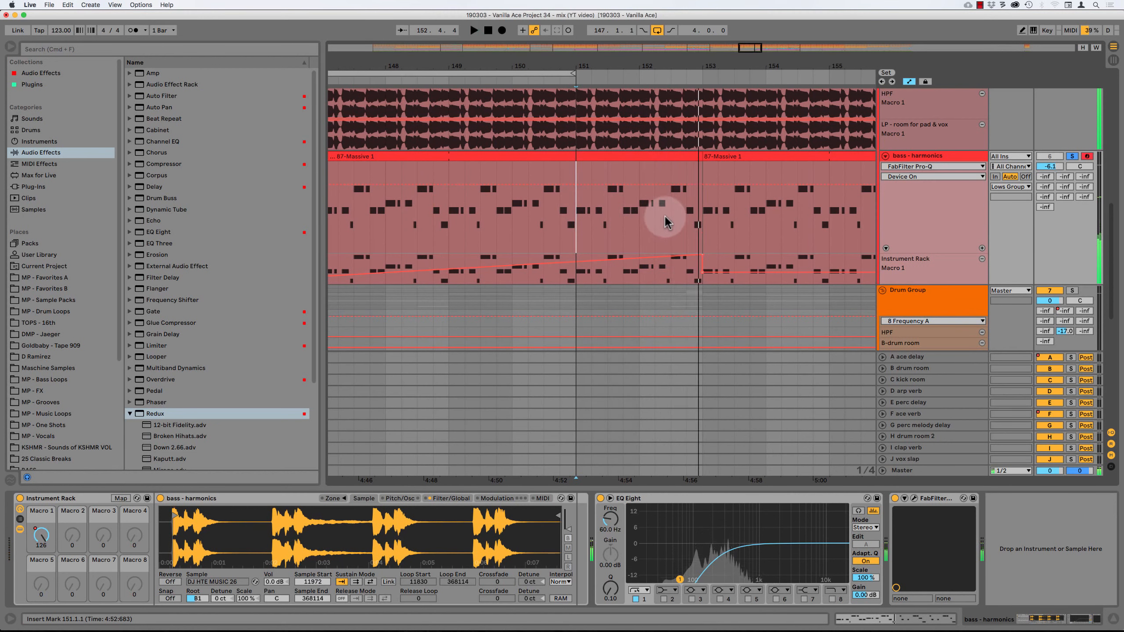
pyautogui.press('space')
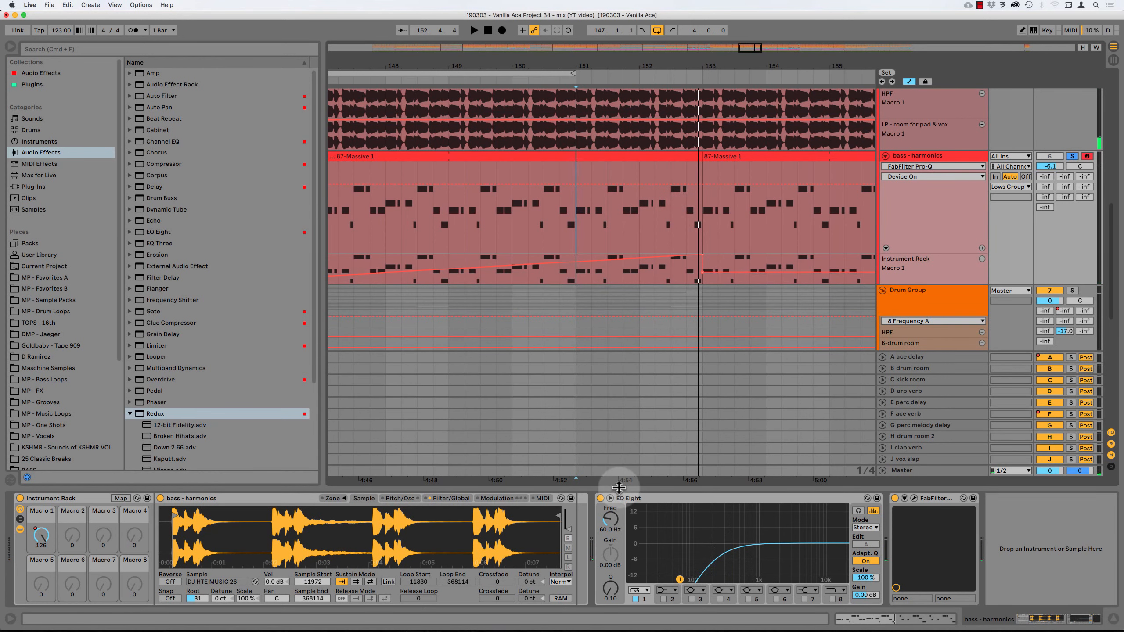
# Hide the device chain, fold all tracks, and move on to the Drum Group track.
pyautogui.doubleClick(619, 488)
pyautogui.scroll(3, 547, 374)
pyautogui.hscroll(-3, 549, 375)
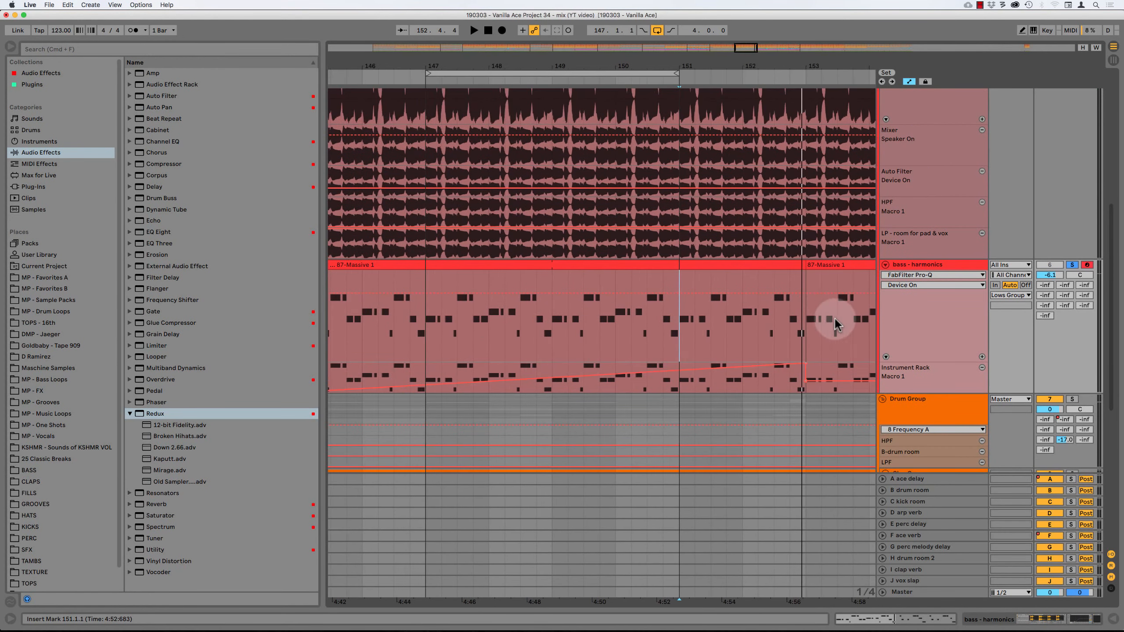
pyautogui.keyDown('alt'); pyautogui.click(885, 264); pyautogui.keyUp('alt')
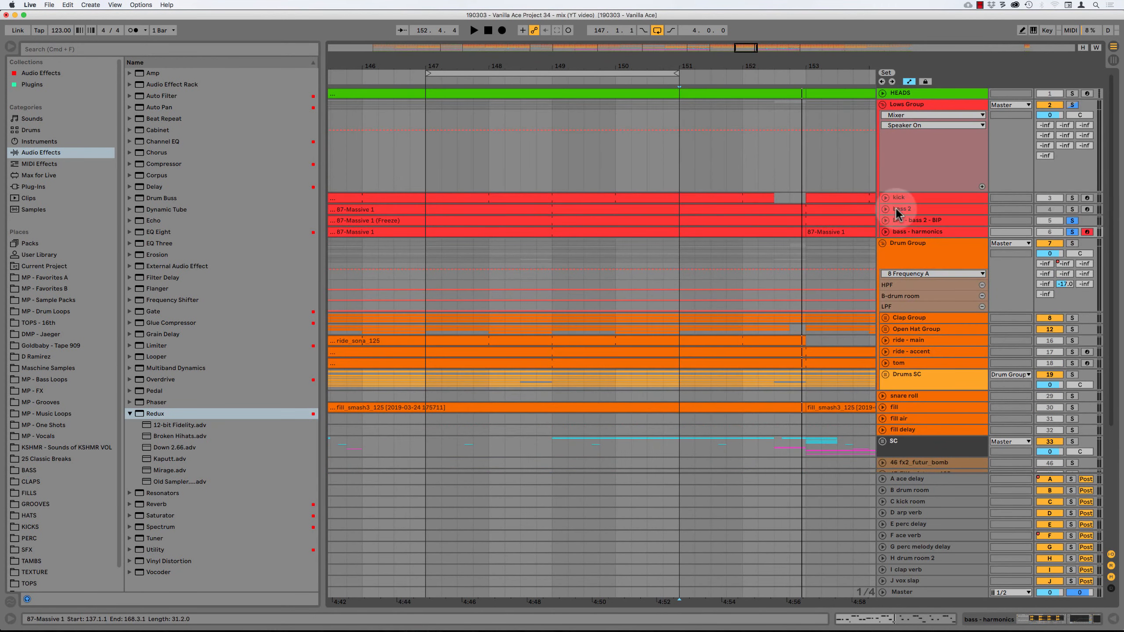
pyautogui.click(900, 250)
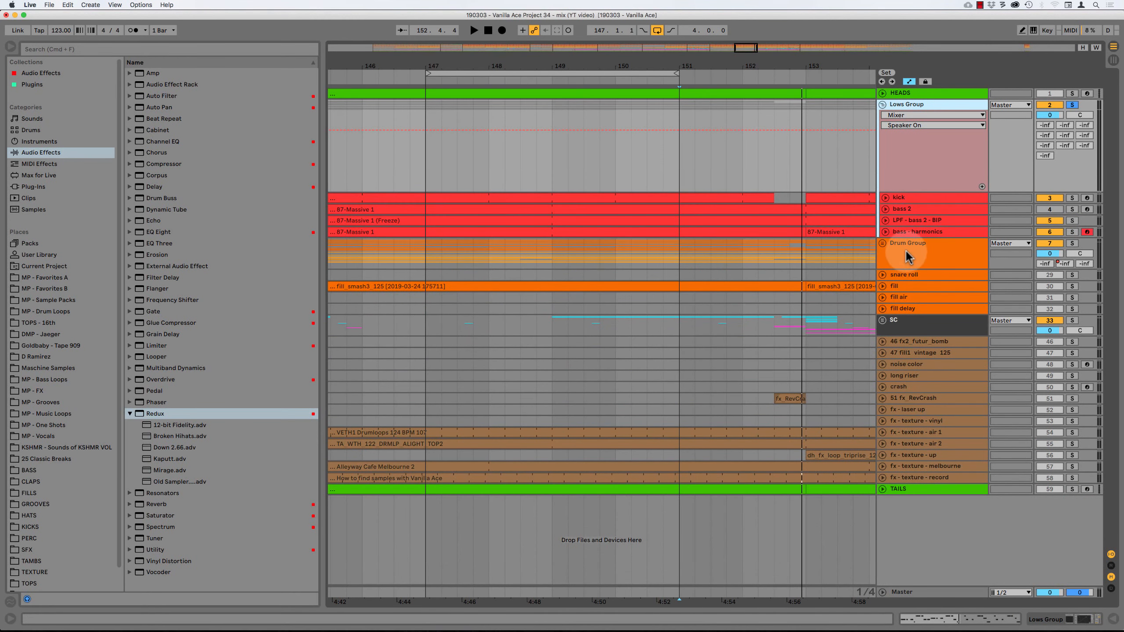
pyautogui.click(906, 251)
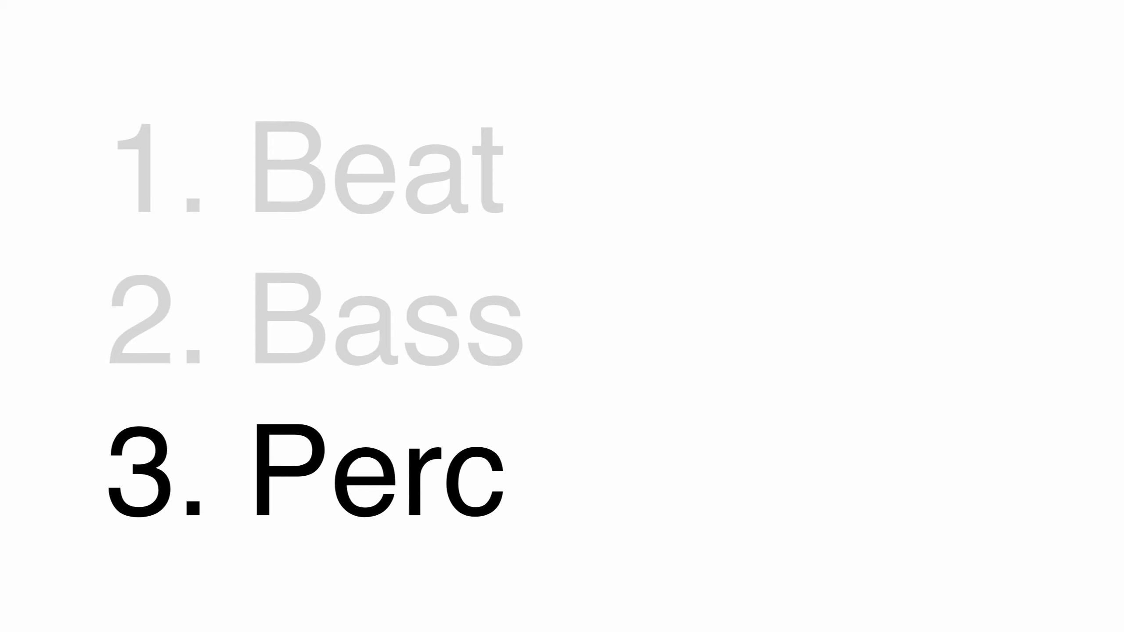
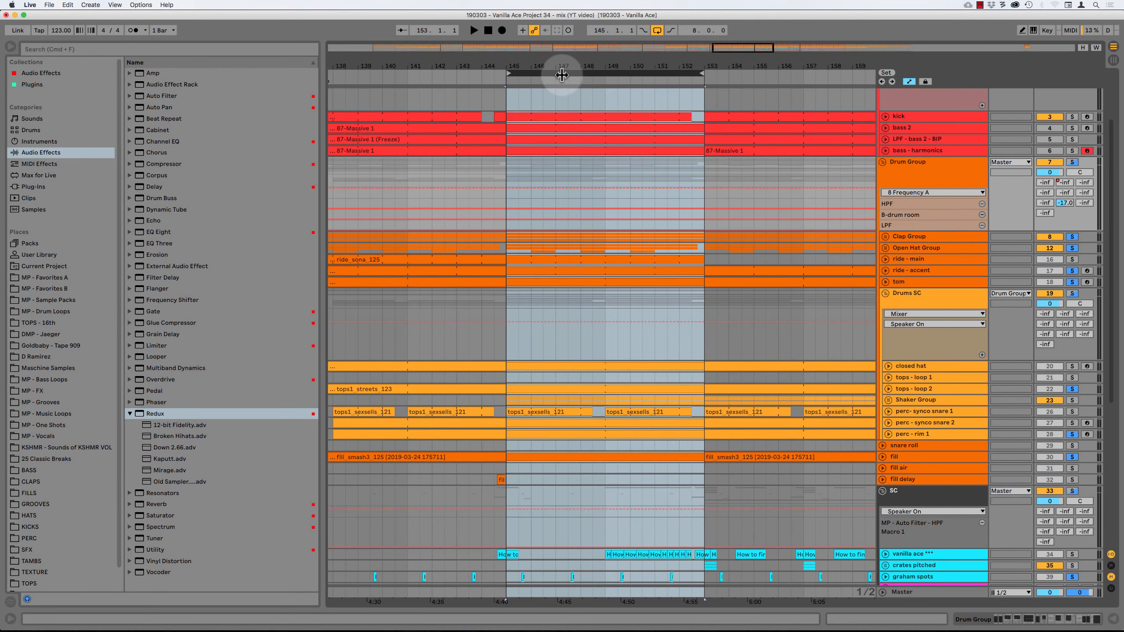
# Play the soloed Drum Group percussion from bar 145 and view the looped section up close.
pyautogui.press('space')
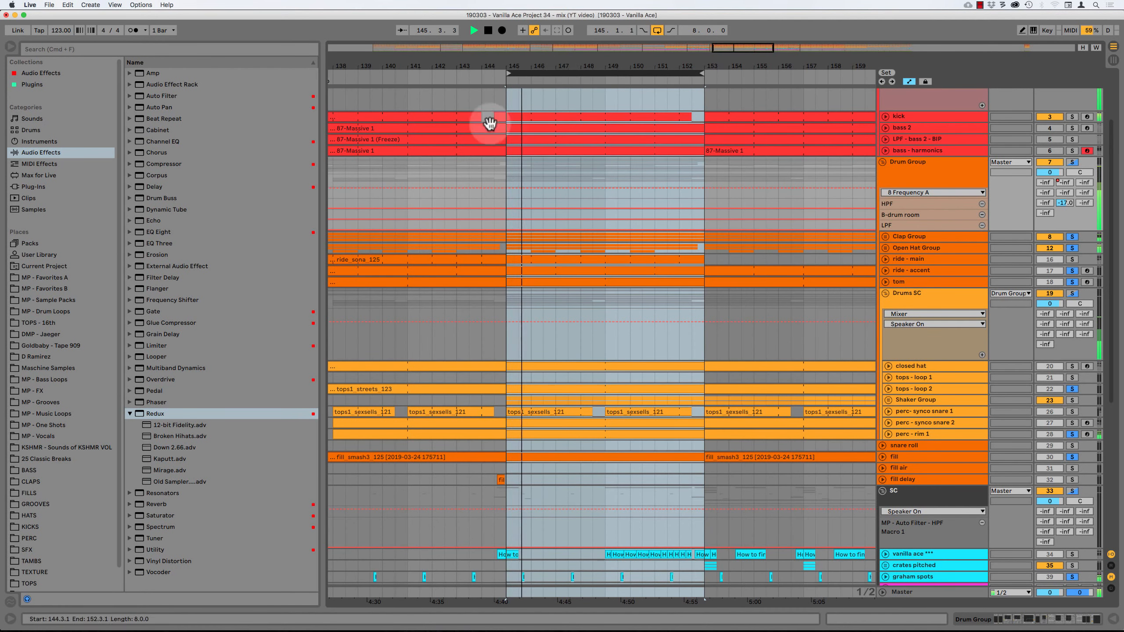
pyautogui.press('+')
pyautogui.press('+')
pyautogui.press('+')
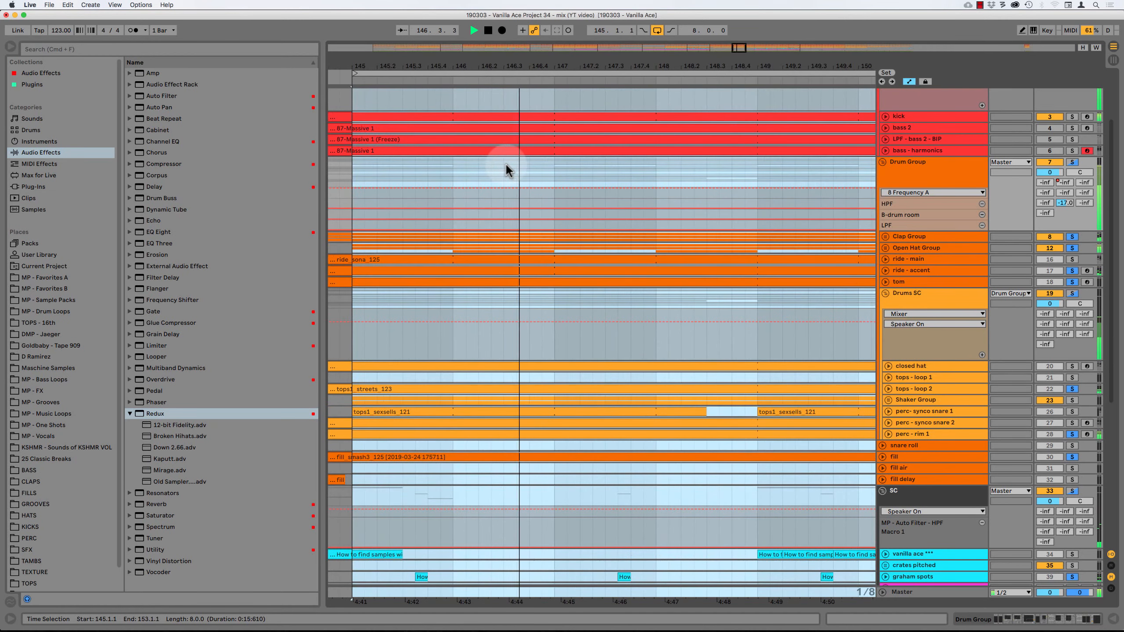
pyautogui.press('-')
pyautogui.press('-')
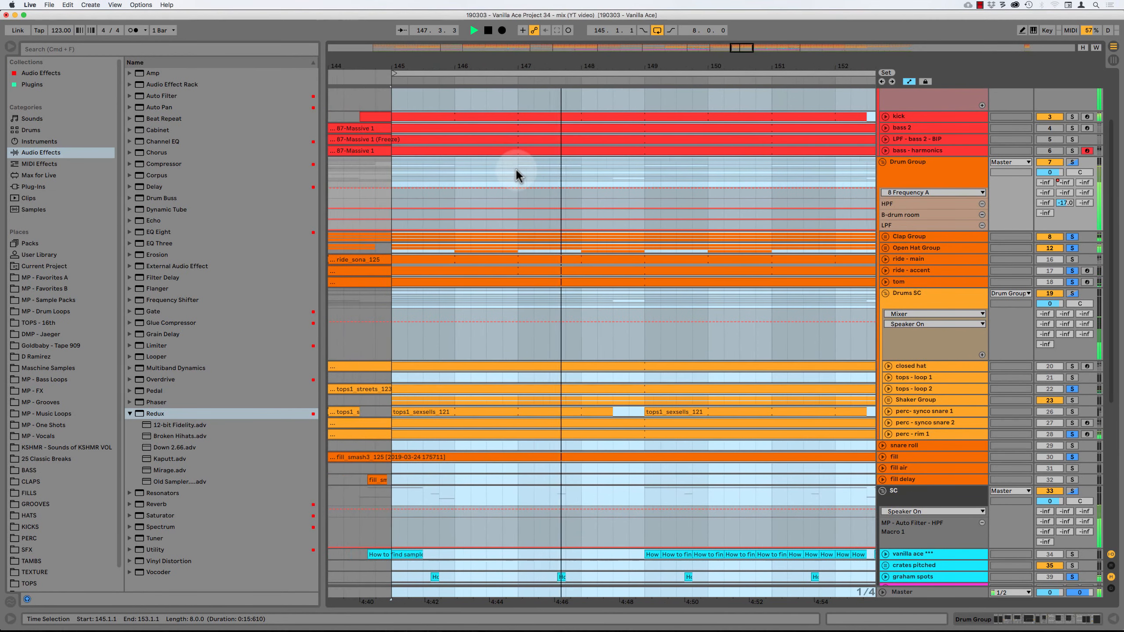
# Loop the four bars of the Drum Group from 145.1.1 to 149.1.1.
pyautogui.moveTo(388, 169); pyautogui.dragTo(639, 168)
pyautogui.press('space')
pyautogui.press('super+l')
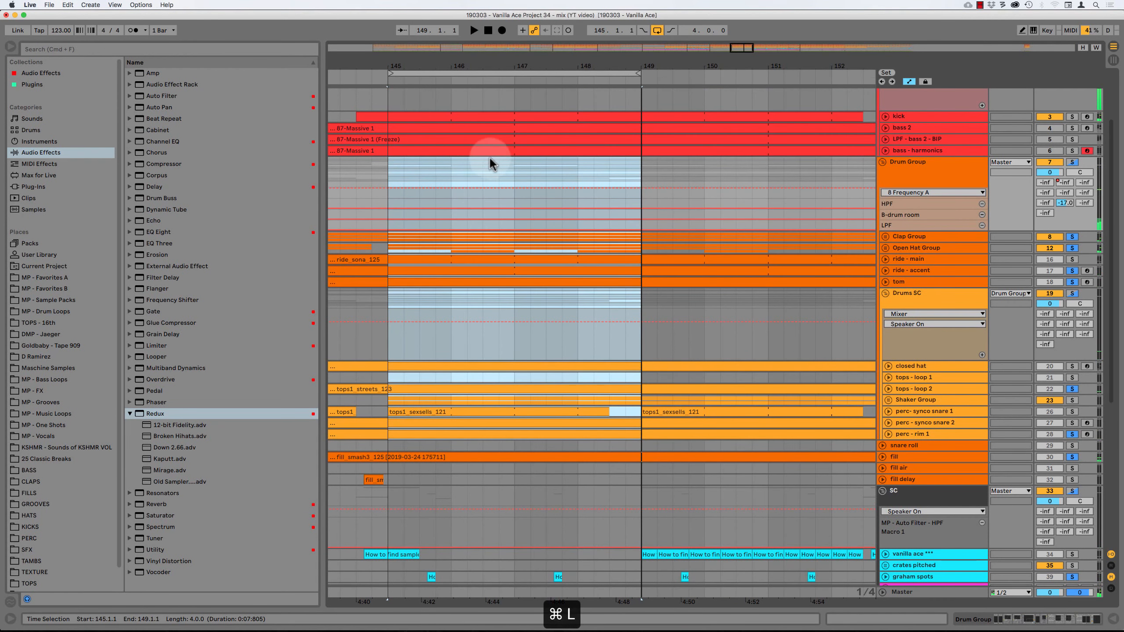
# Examine bar 145 of the Drum Group by marking 145.4.1 to 145.4.3 and the stretch leading up to it.
pyautogui.click(385, 173)
pyautogui.press('+')
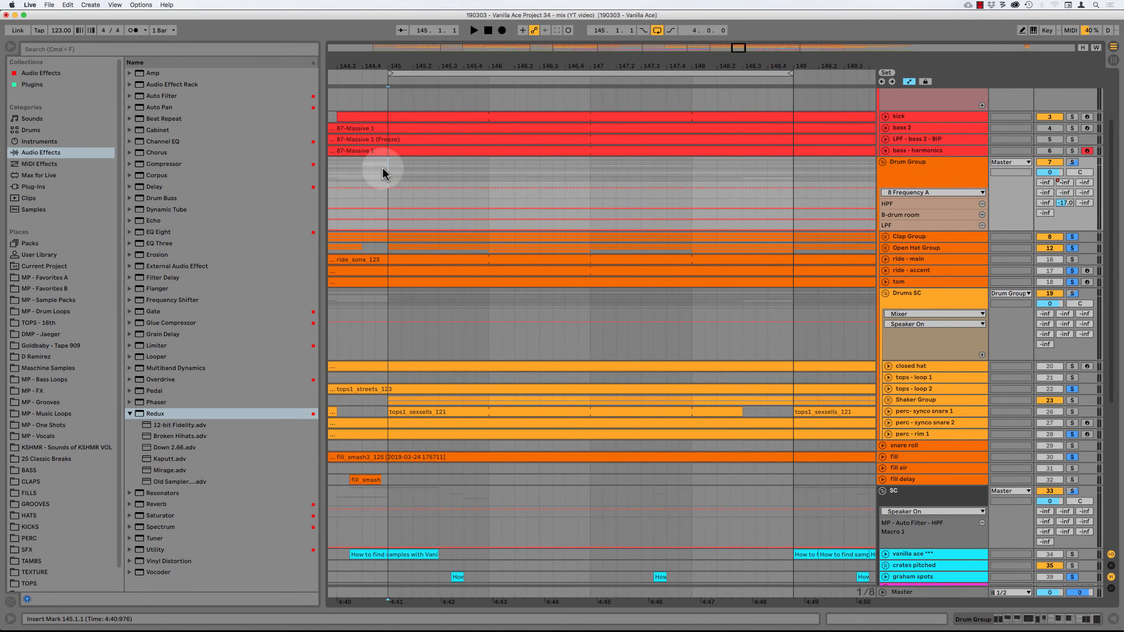
pyautogui.moveTo(421, 163); pyautogui.dragTo(474, 165)
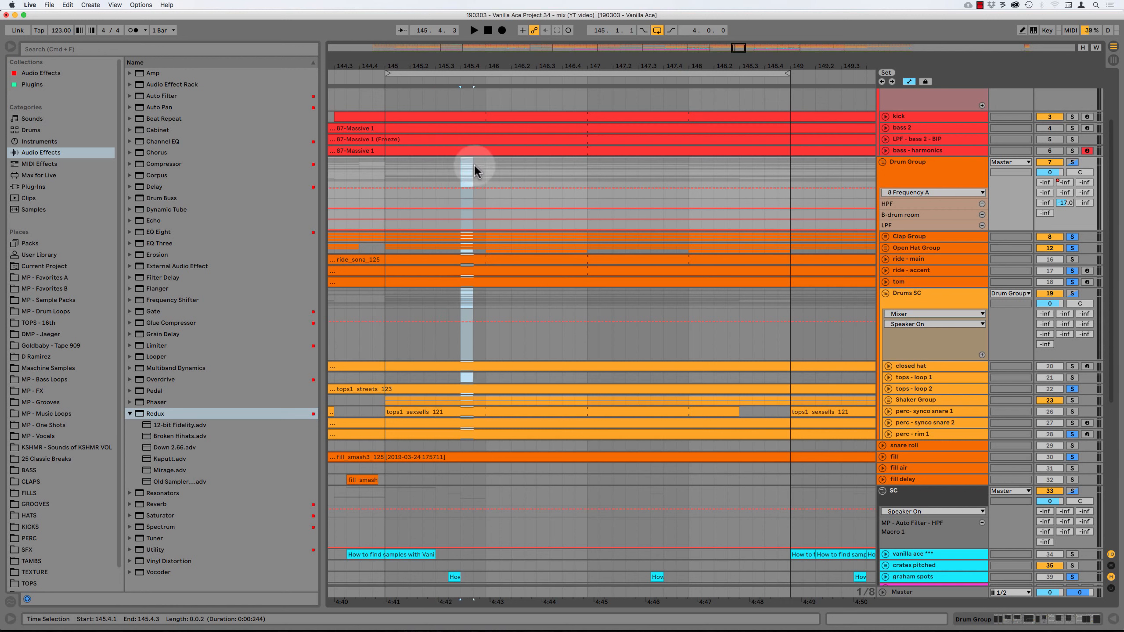
pyautogui.moveTo(399, 167); pyautogui.dragTo(460, 162)
pyautogui.moveTo(462, 161); pyautogui.dragTo(463, 161)
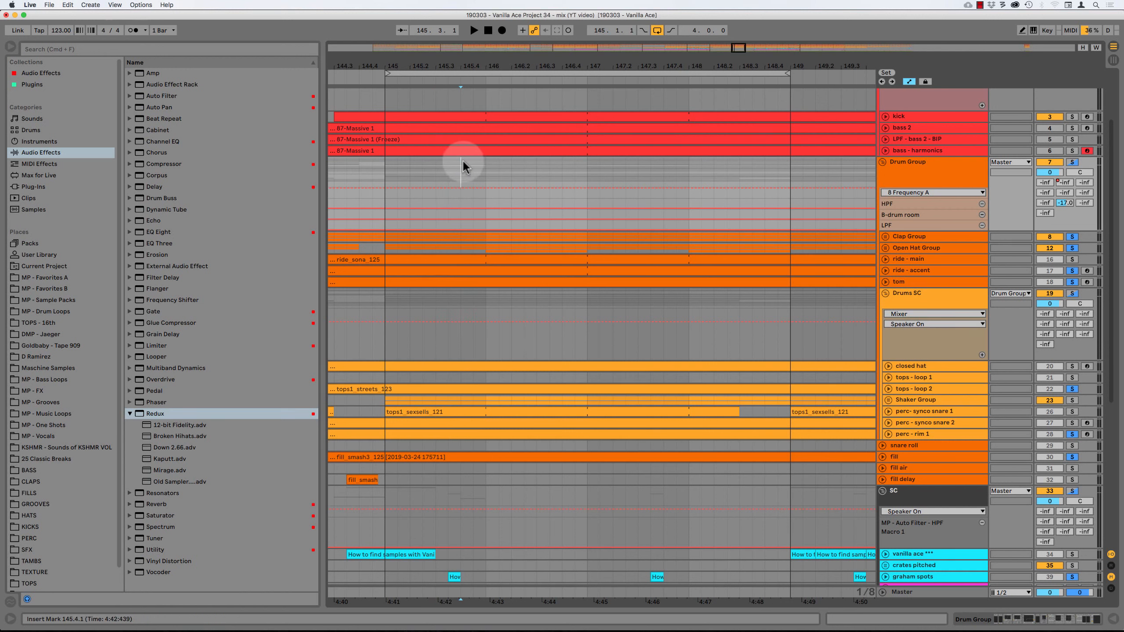
# Play the first bar of the Drum Group from 145.1.1.
pyautogui.click(384, 171)
pyautogui.press('space')
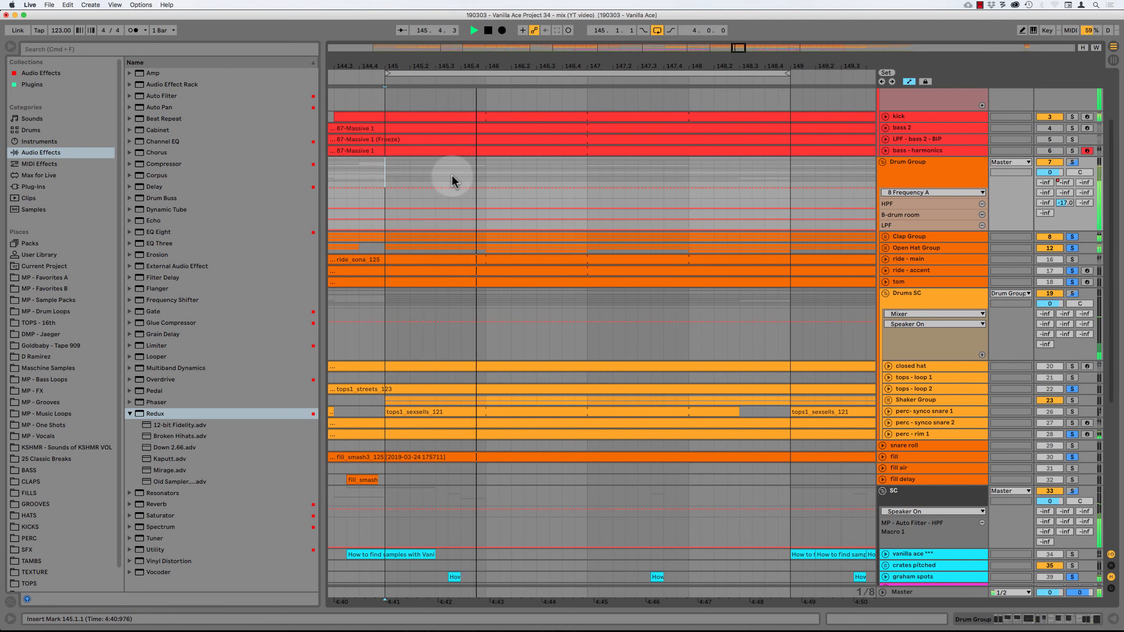
pyautogui.press('space')
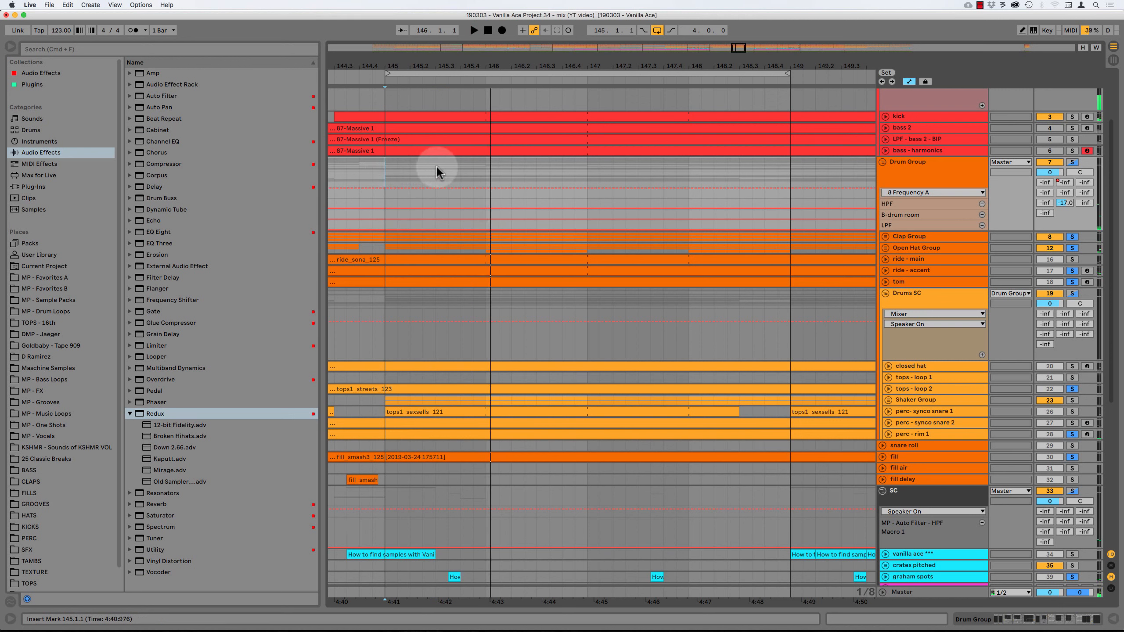
# Examine the Drum Group in short playbacks, marking 145.4.3 to 146.1.3 and 146.2.3 to 146.3.3.
pyautogui.press('space')
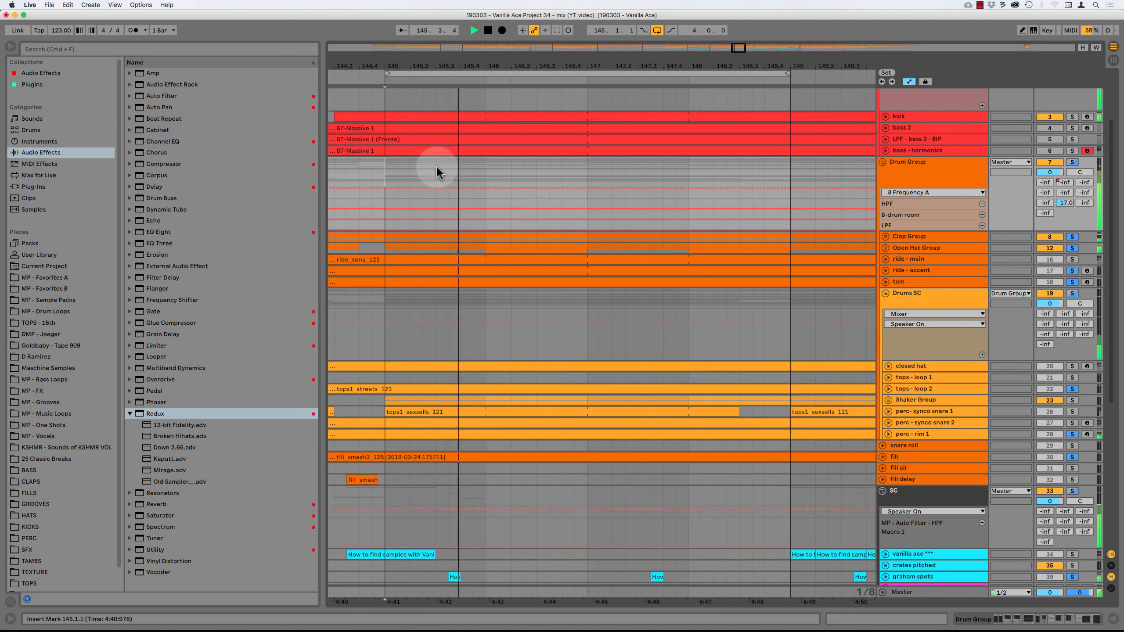
pyautogui.press('space')
pyautogui.moveTo(473, 159); pyautogui.dragTo(496, 169)
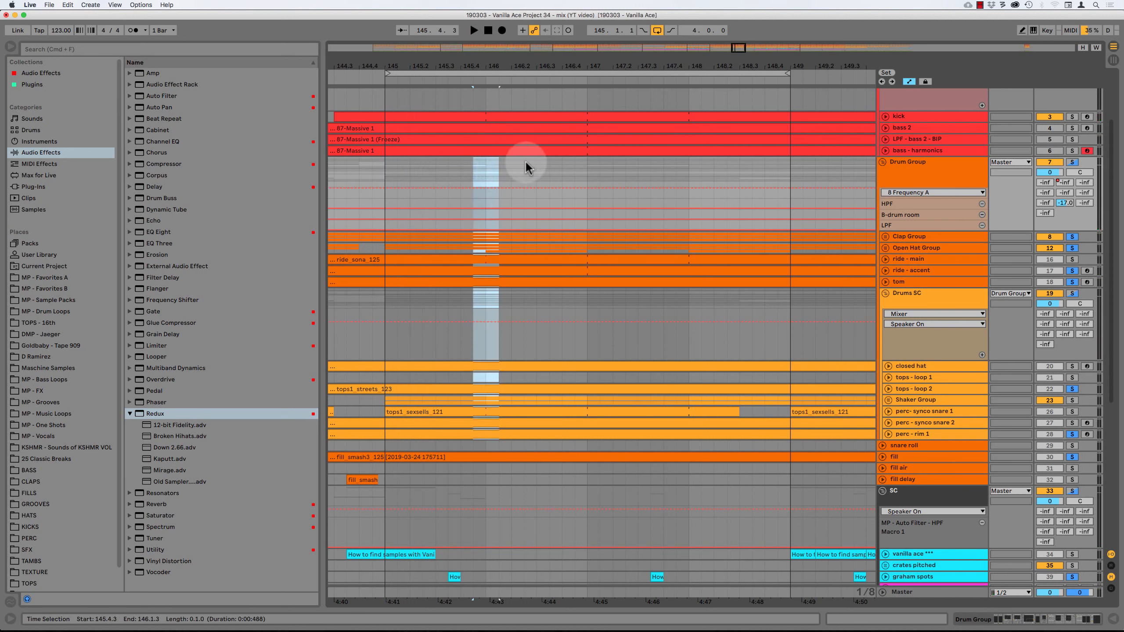
pyautogui.click(473, 168)
pyautogui.press('space')
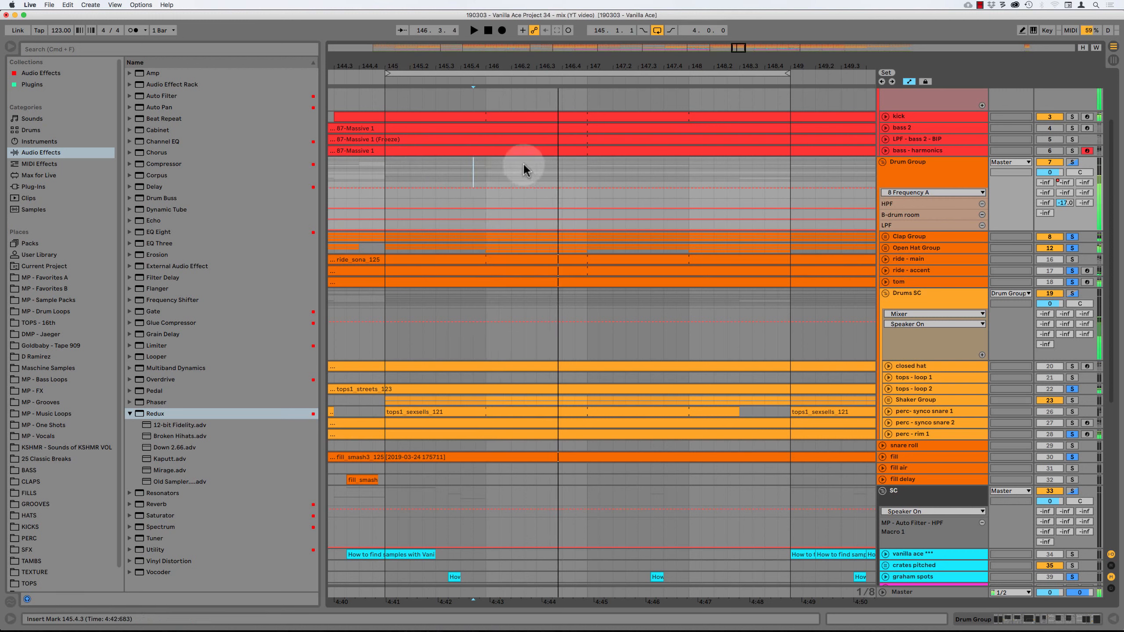
pyautogui.moveTo(523, 169); pyautogui.dragTo(545, 169)
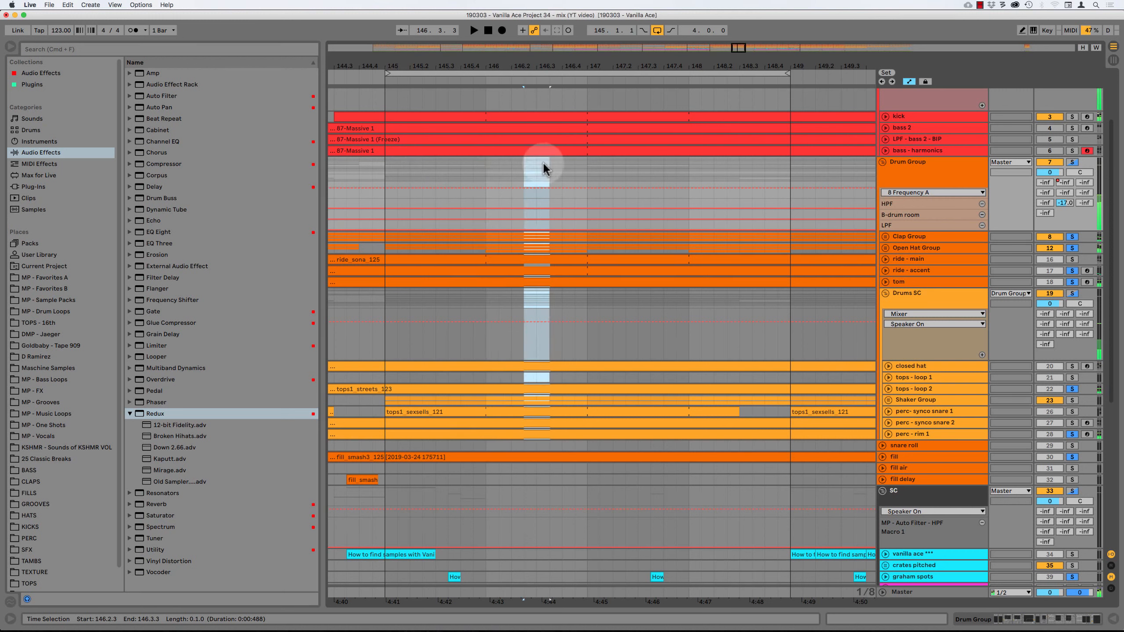
# Play the Drum Group from 145.2.3 and again from 146.2.3 to compare the groove of bars 145 and 146.
pyautogui.moveTo(422, 168); pyautogui.dragTo(452, 162)
pyautogui.click(418, 166)
pyautogui.click(423, 165)
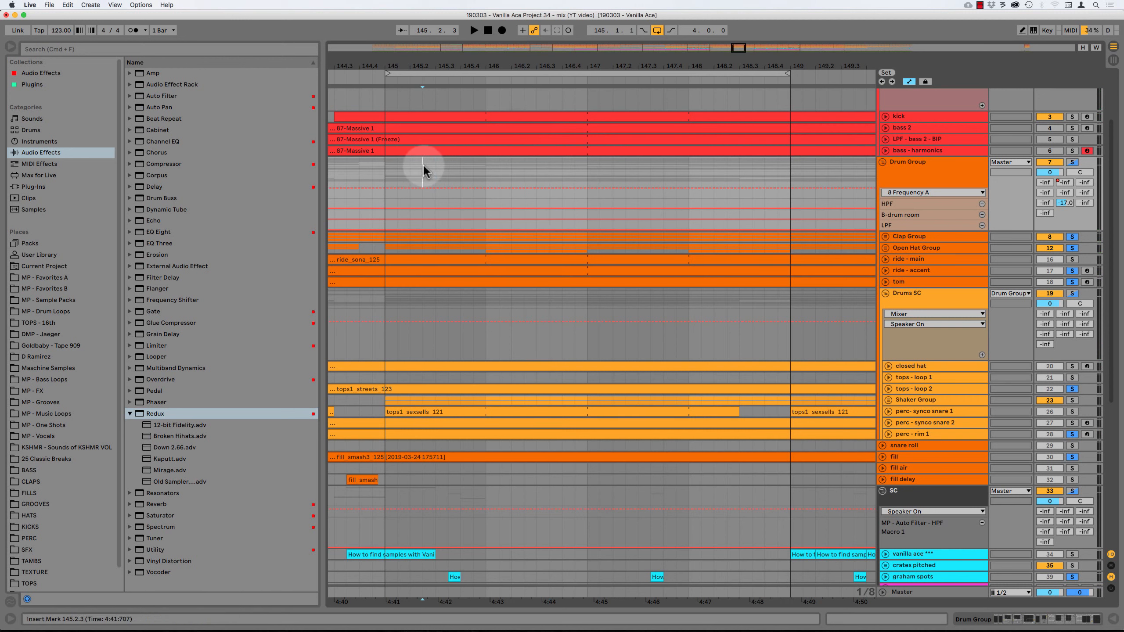
pyautogui.press('space')
pyautogui.moveTo(524, 164); pyautogui.dragTo(562, 168)
pyautogui.click(523, 167)
pyautogui.press('space')
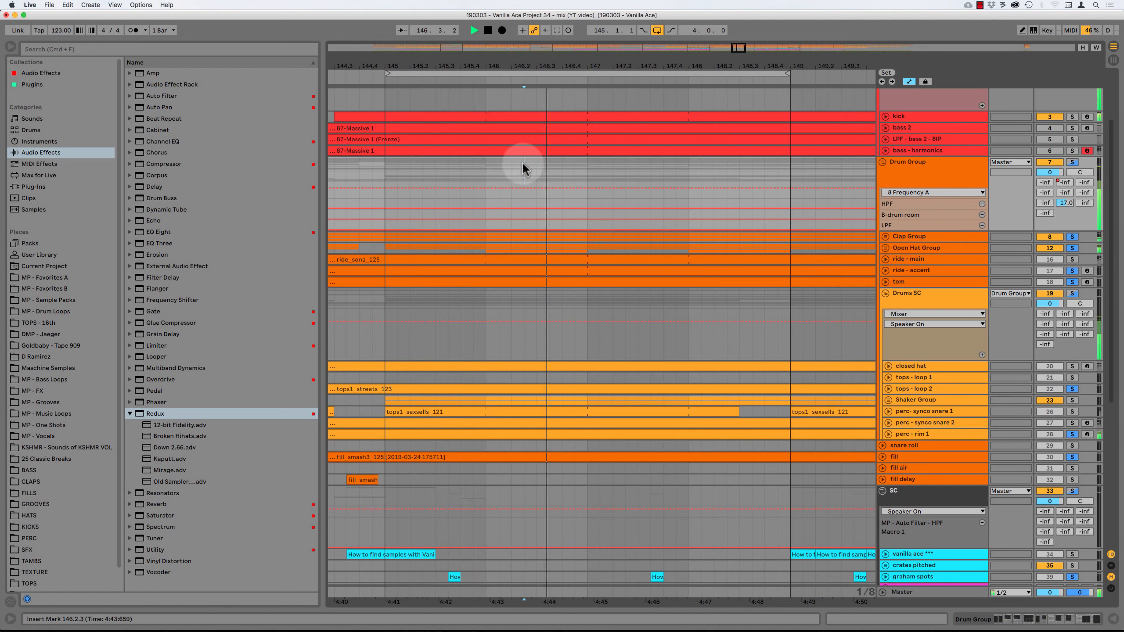
# Examine the end of bar 146 by playing from 145.3.1 and 146.3.1 and marking 146.4.1 to 147.1.1 on the Drum Group.
pyautogui.moveTo(551, 160); pyautogui.dragTo(576, 166)
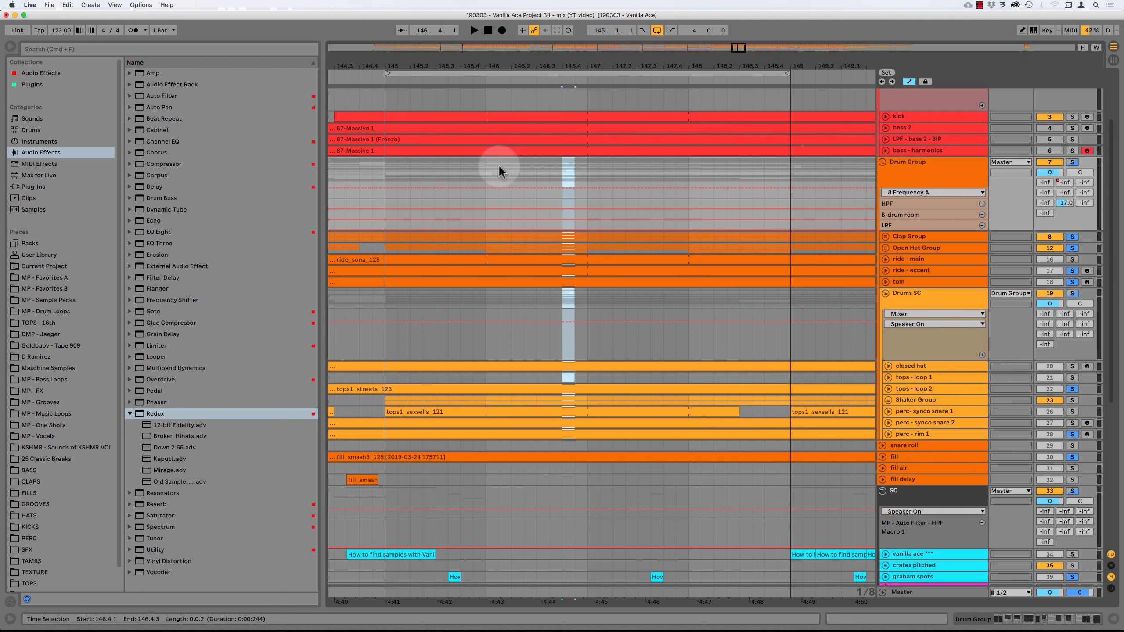
pyautogui.moveTo(449, 164); pyautogui.dragTo(580, 166)
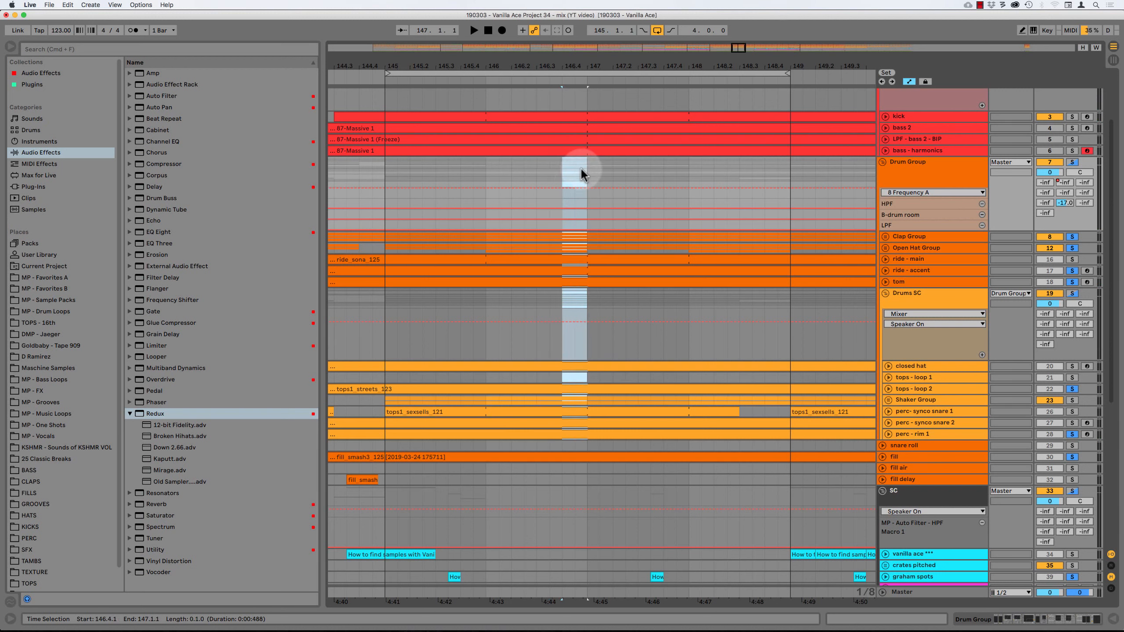
pyautogui.click(436, 165)
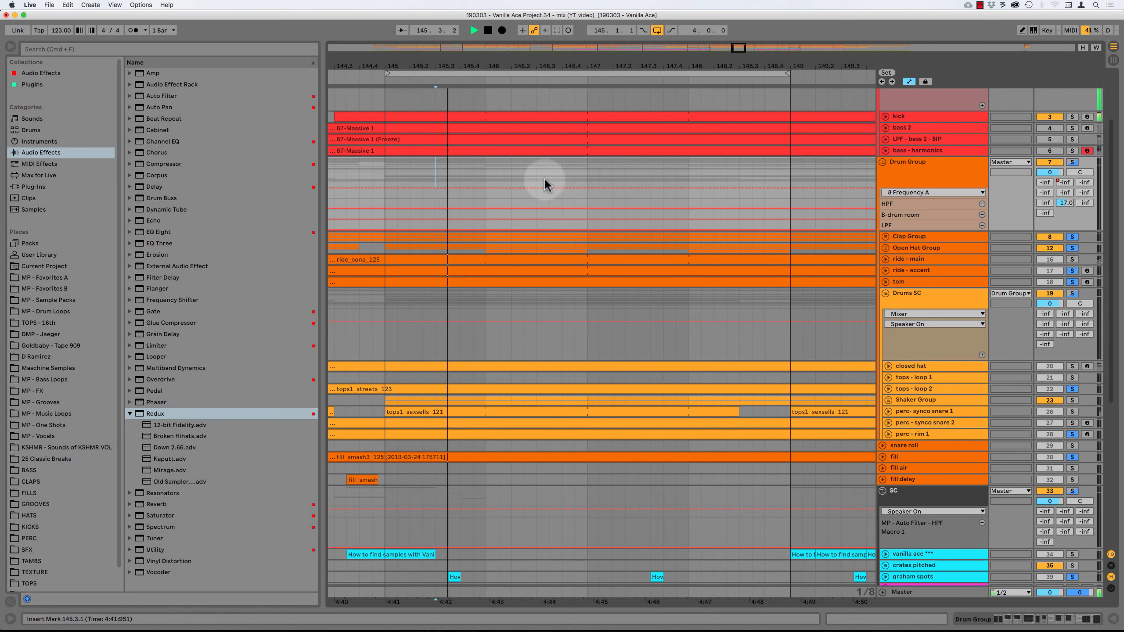
pyautogui.click(538, 163)
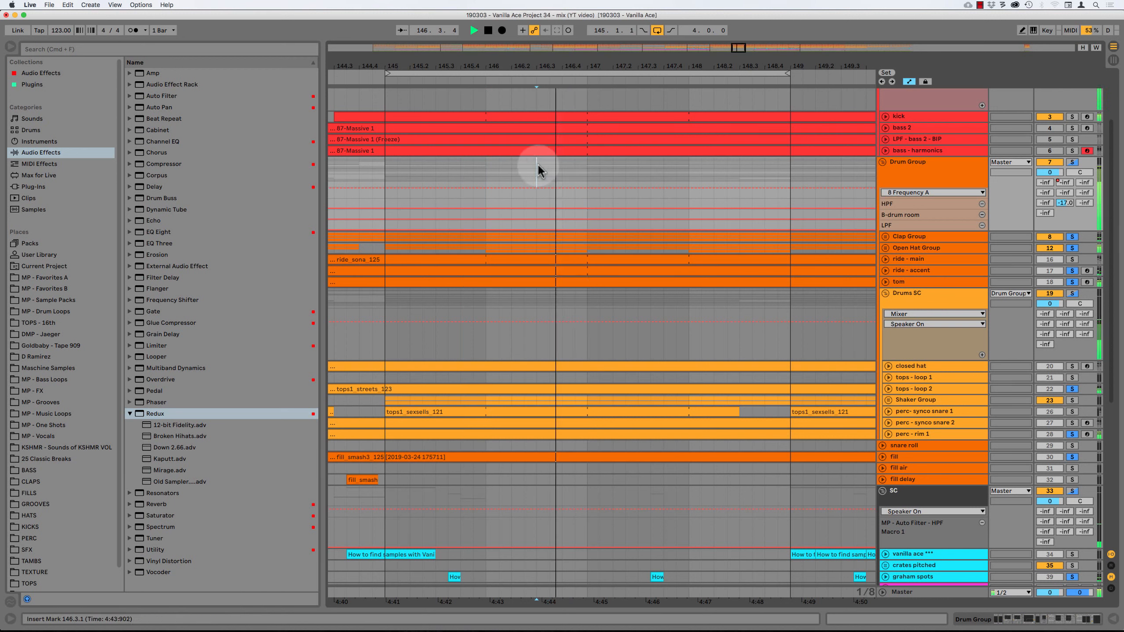
pyautogui.press('space')
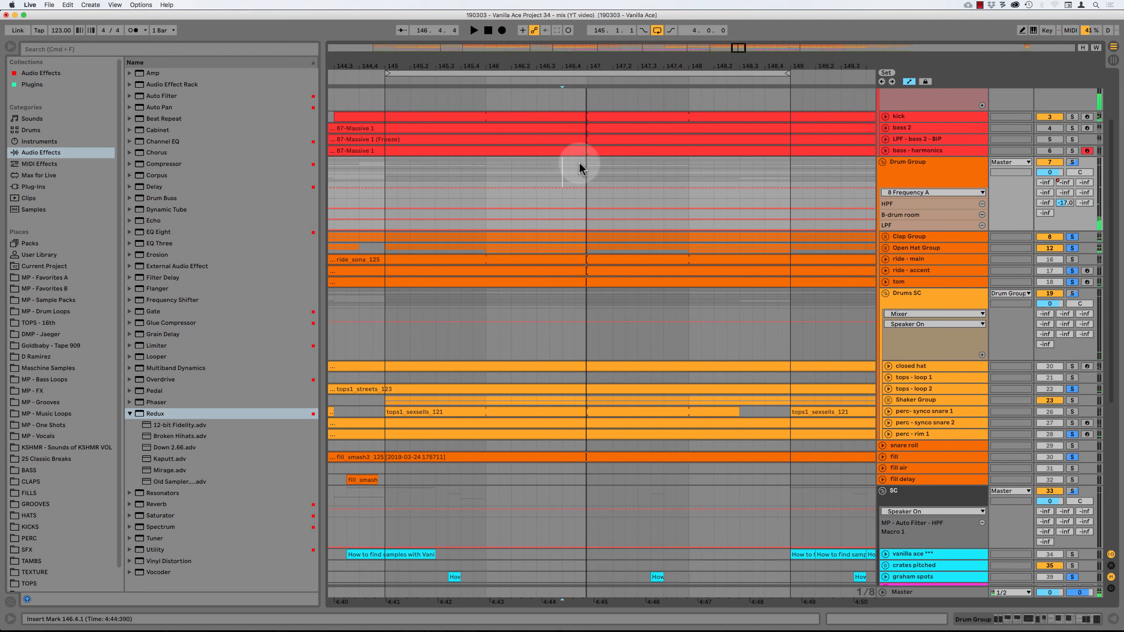
pyautogui.keyDown('shift'); pyautogui.click(588, 165); pyautogui.keyUp('shift')
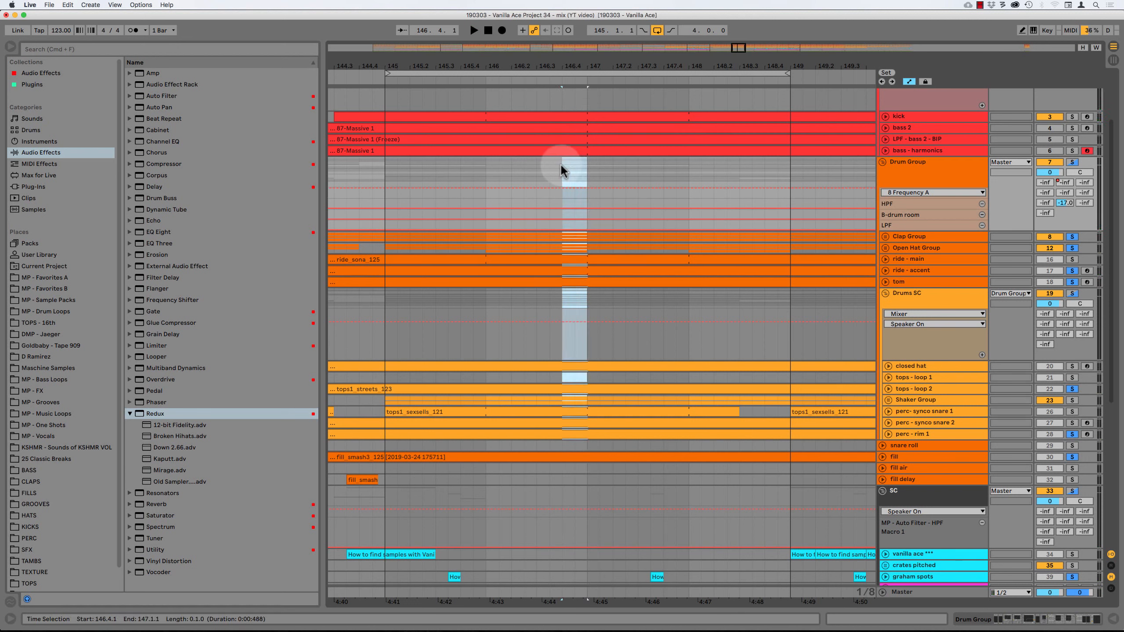
pyautogui.moveTo(562, 165); pyautogui.dragTo(587, 166)
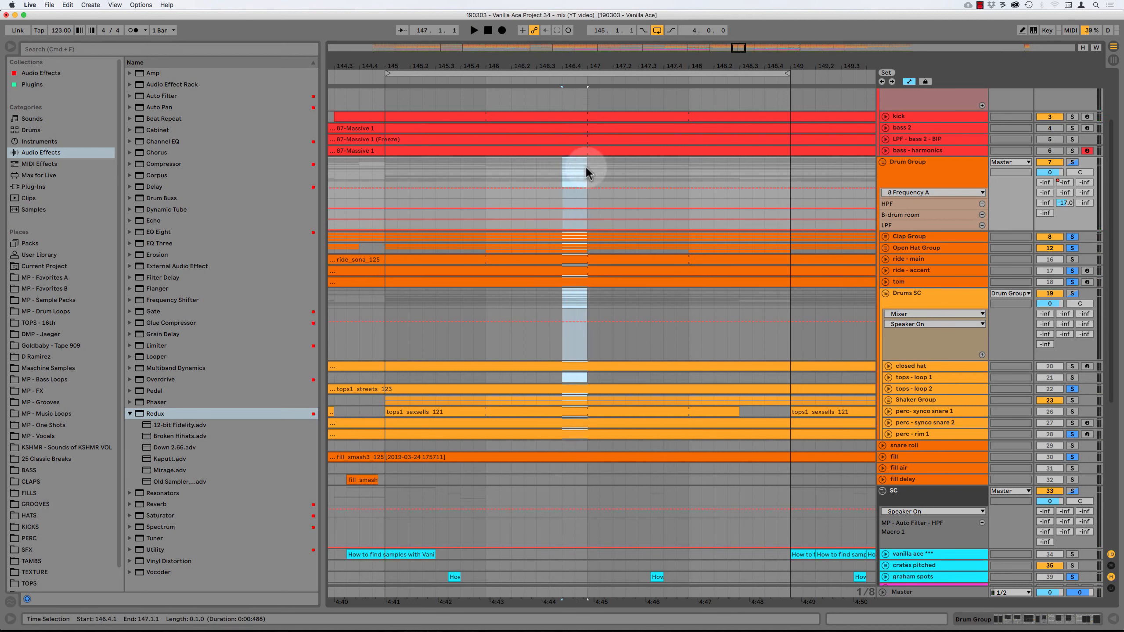
# Play the Drum Group from 145.1.1 and mark the two-bar pattern from 145.1.1 to 147.1.1.
pyautogui.click(385, 170)
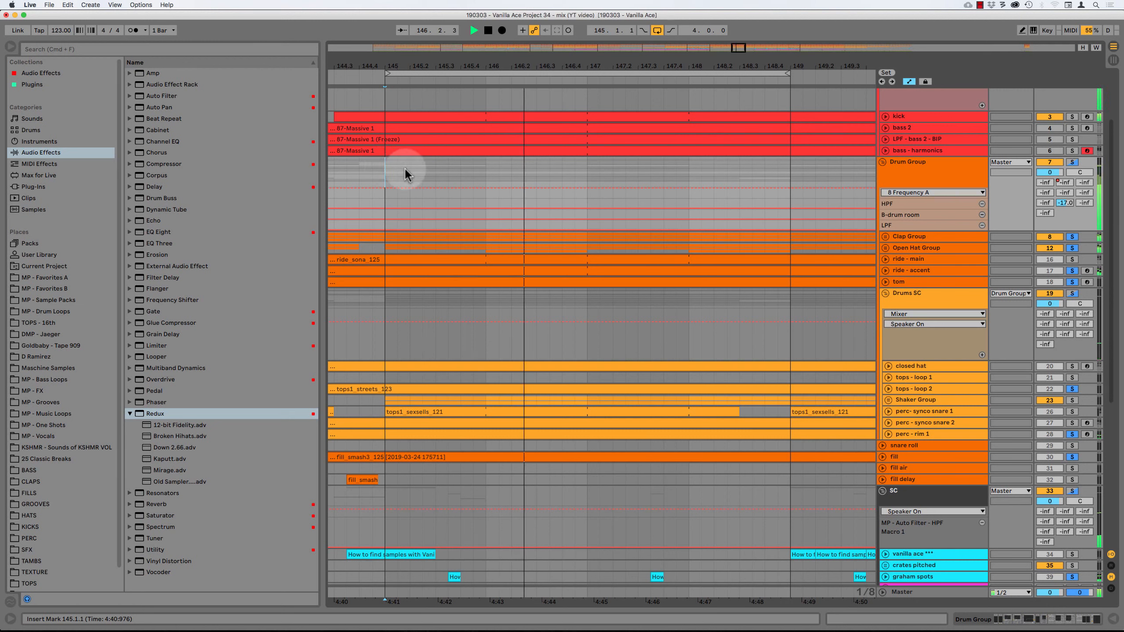
pyautogui.press('space')
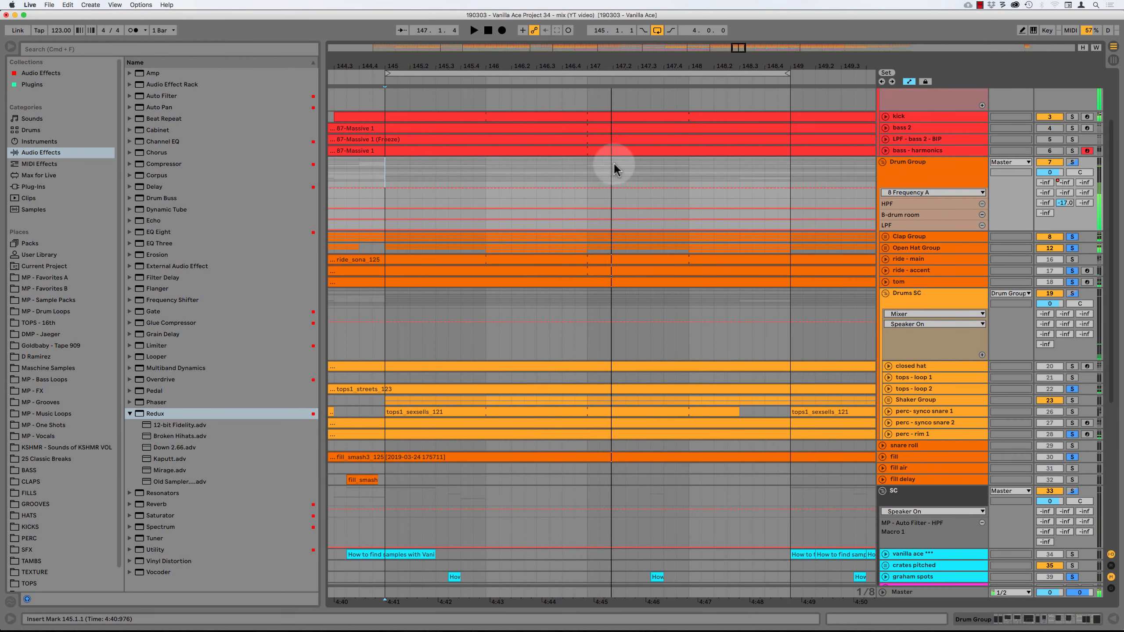
pyautogui.moveTo(585, 167); pyautogui.dragTo(385, 162)
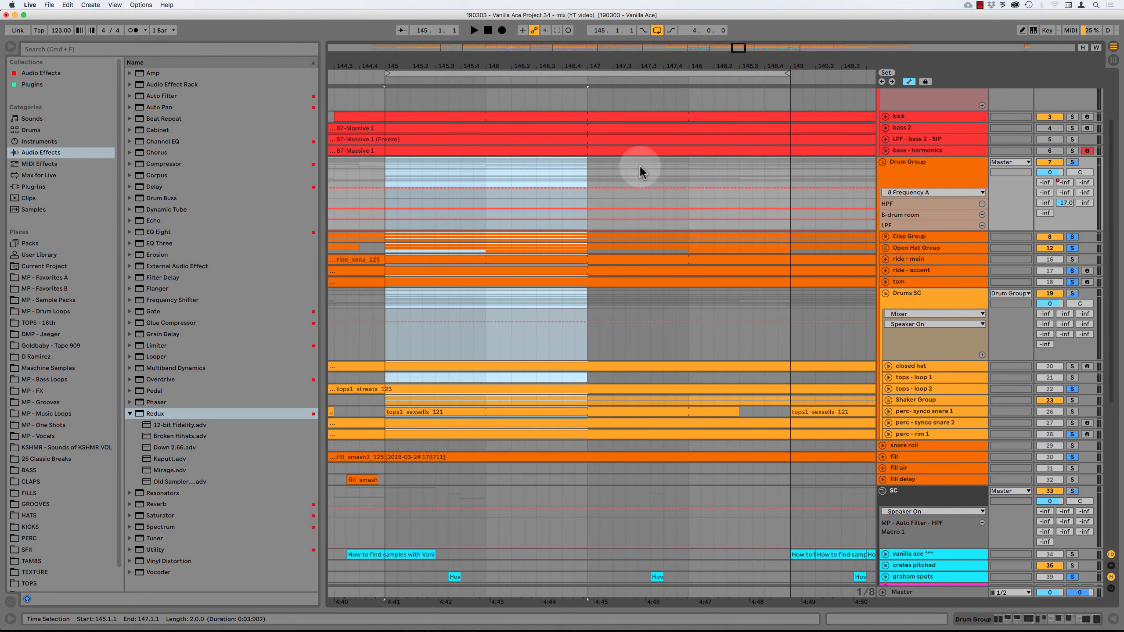
# Mark bar 147 of the Drum Group from 147.1.1 to 148.1.1 and the last beat from 148.4.1 to 149.1.1.
pyautogui.moveTo(587, 163); pyautogui.dragTo(684, 164)
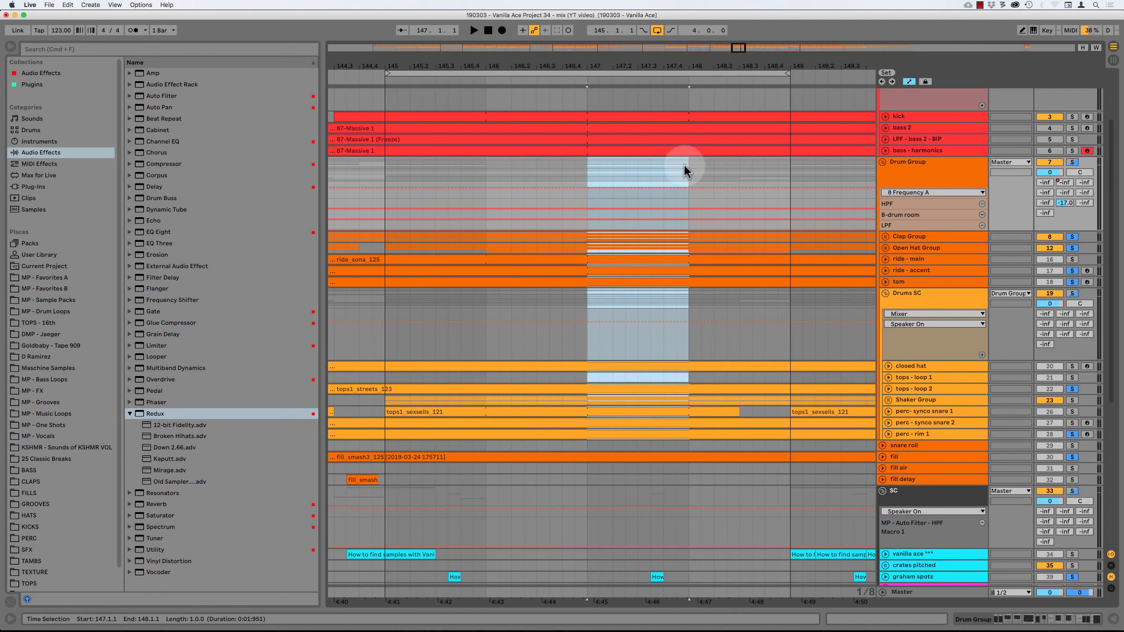
pyautogui.click(762, 164)
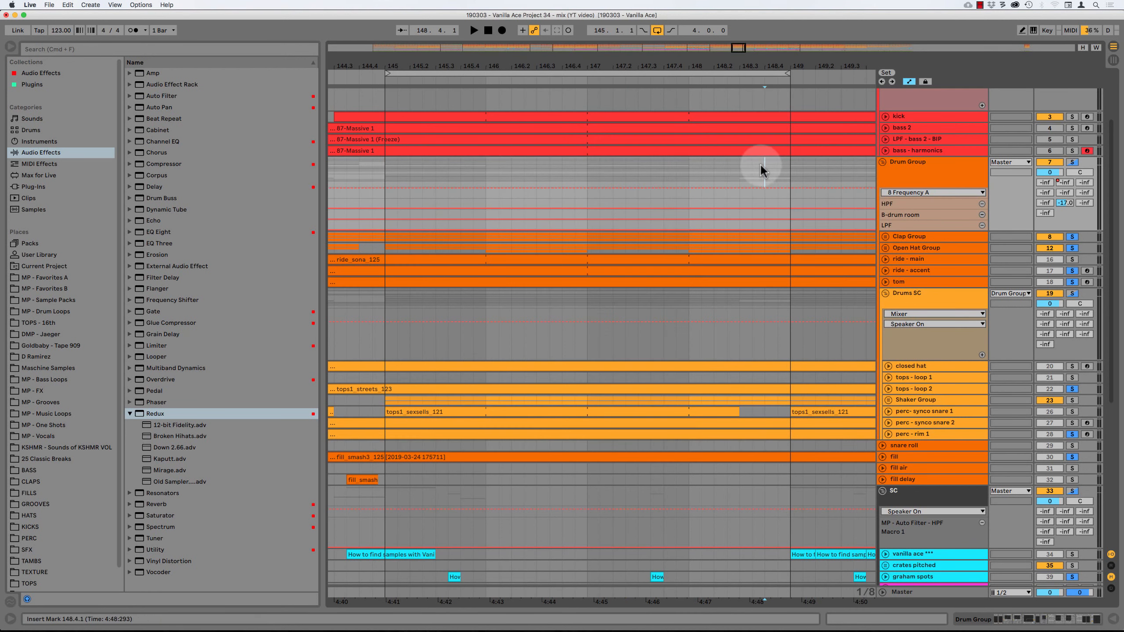
pyautogui.moveTo(762, 166); pyautogui.dragTo(792, 172)
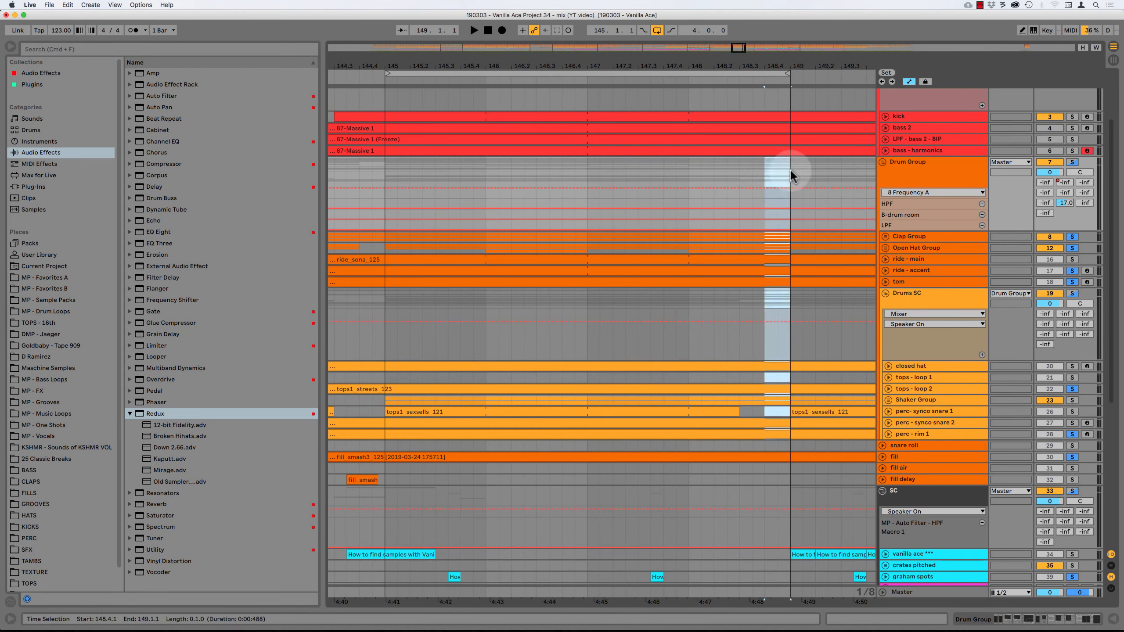
# Turn off looping, play the Drum Group from 147.1.1 and mark 148.3.1 to 149.1.1.
pyautogui.click(586, 163)
pyautogui.press('space')
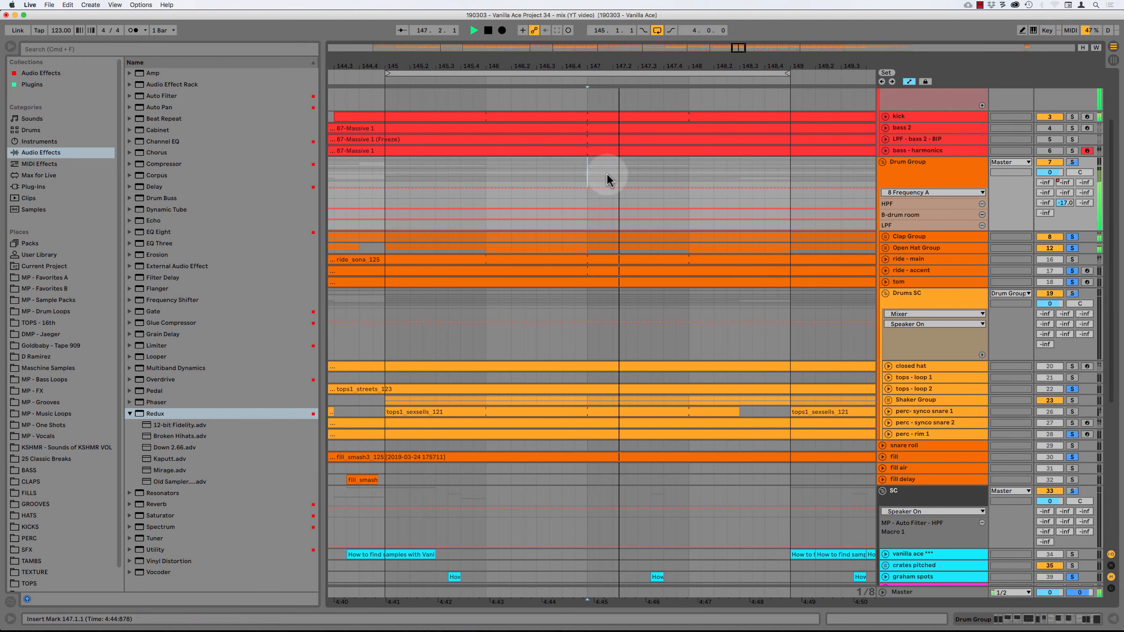
pyautogui.click(657, 31)
pyautogui.click(741, 165)
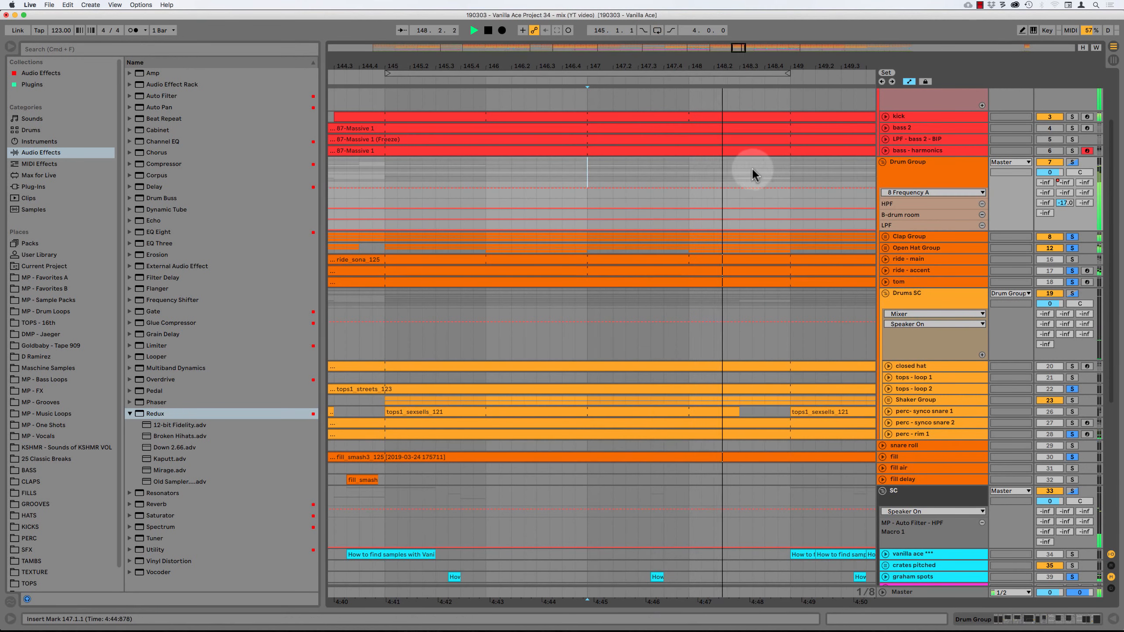
pyautogui.keyDown('shift'); pyautogui.click(783, 171); pyautogui.keyUp('shift')
pyautogui.press('space')
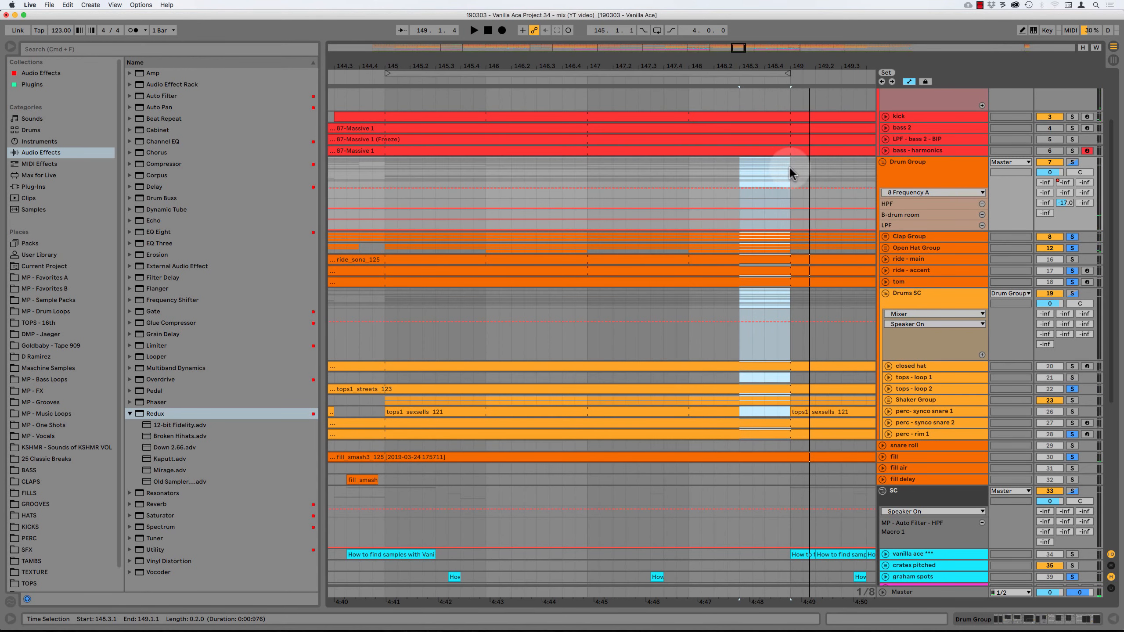
# Examine the Drum Group's four-bar phrases across a wider view of the arrangement, checking their endings at 148.3.1 and 152.3.1.
pyautogui.press('-')
pyautogui.press('-')
pyautogui.press('-')
pyautogui.hscroll(5, 787, 177)
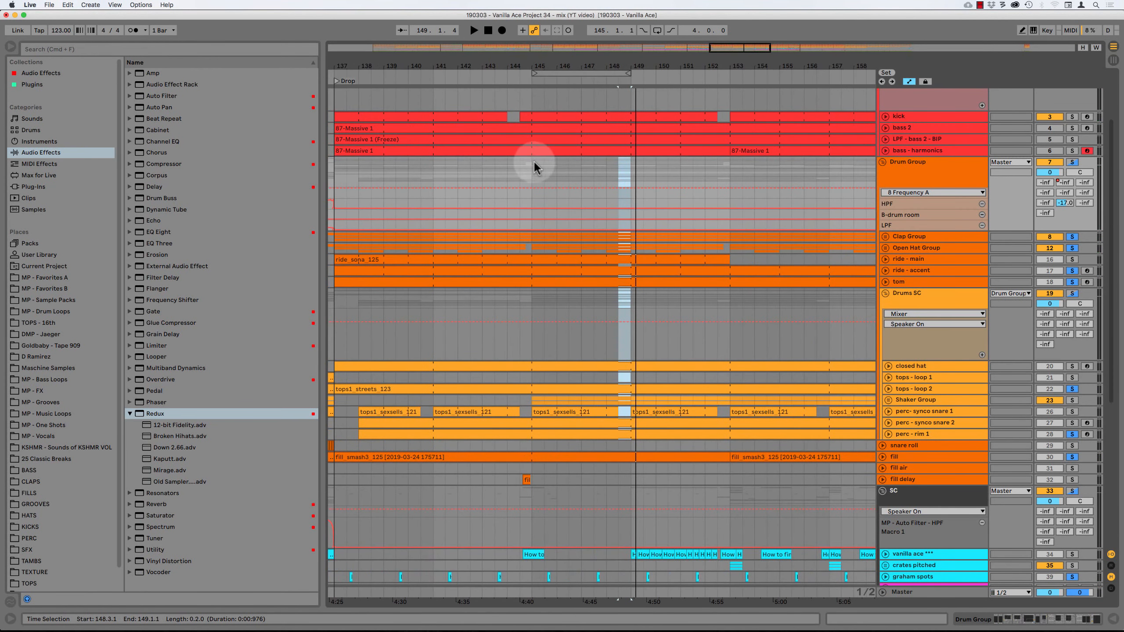
pyautogui.moveTo(536, 168); pyautogui.dragTo(632, 164)
pyautogui.click(729, 169)
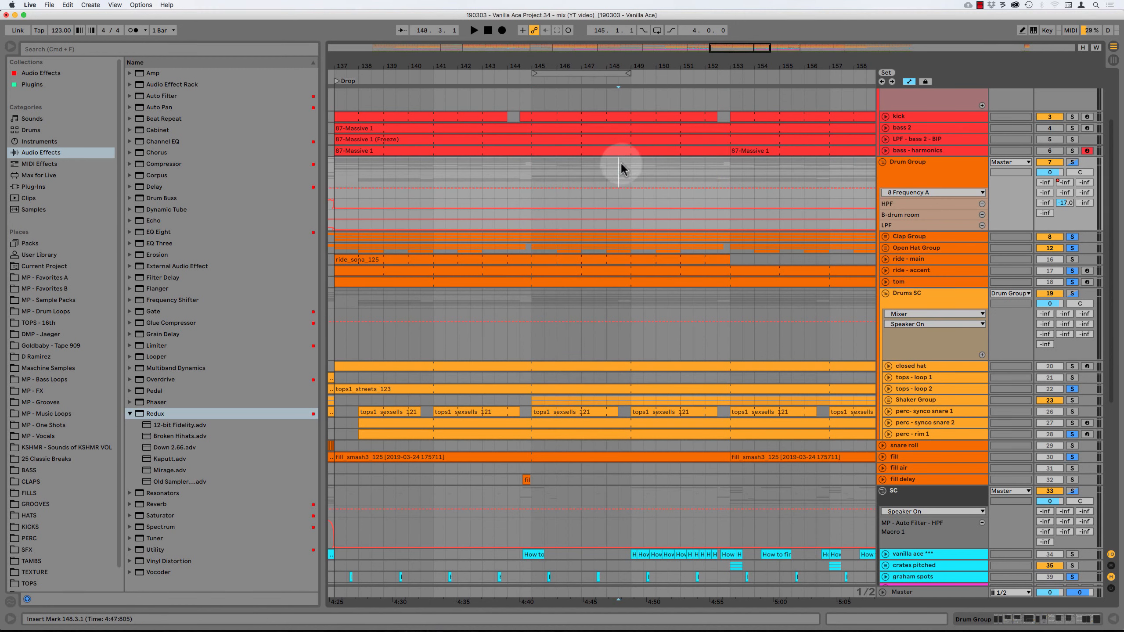
pyautogui.click(717, 170)
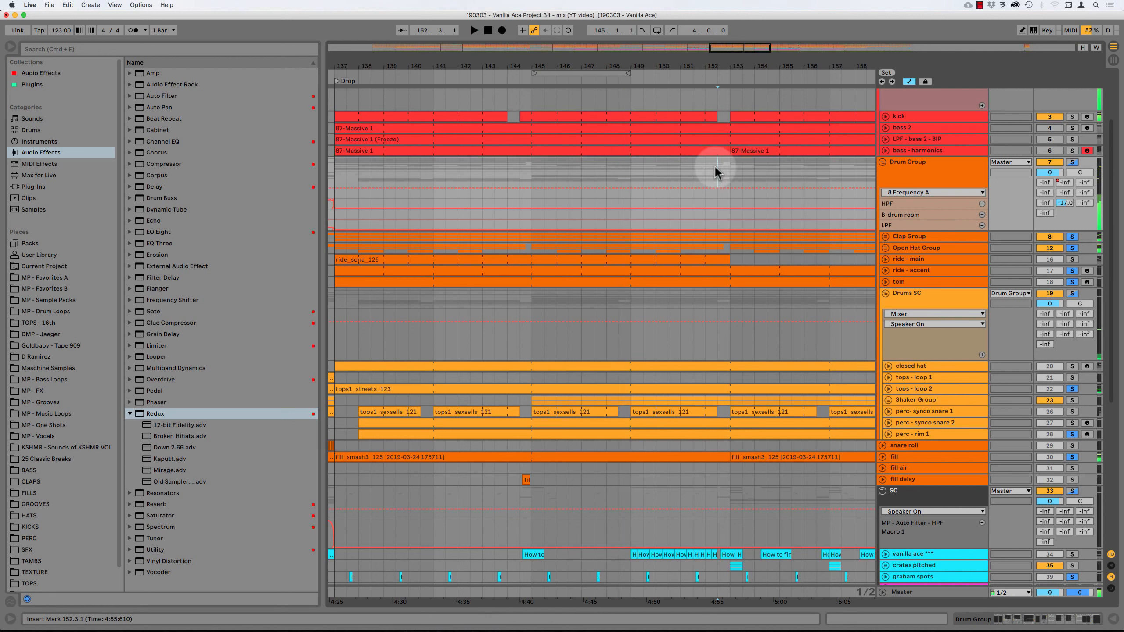
# Play the Drum Group from 152.1.1 and examine the gap in the kick track at 152.3.1.
pyautogui.click(705, 170)
pyautogui.press('space')
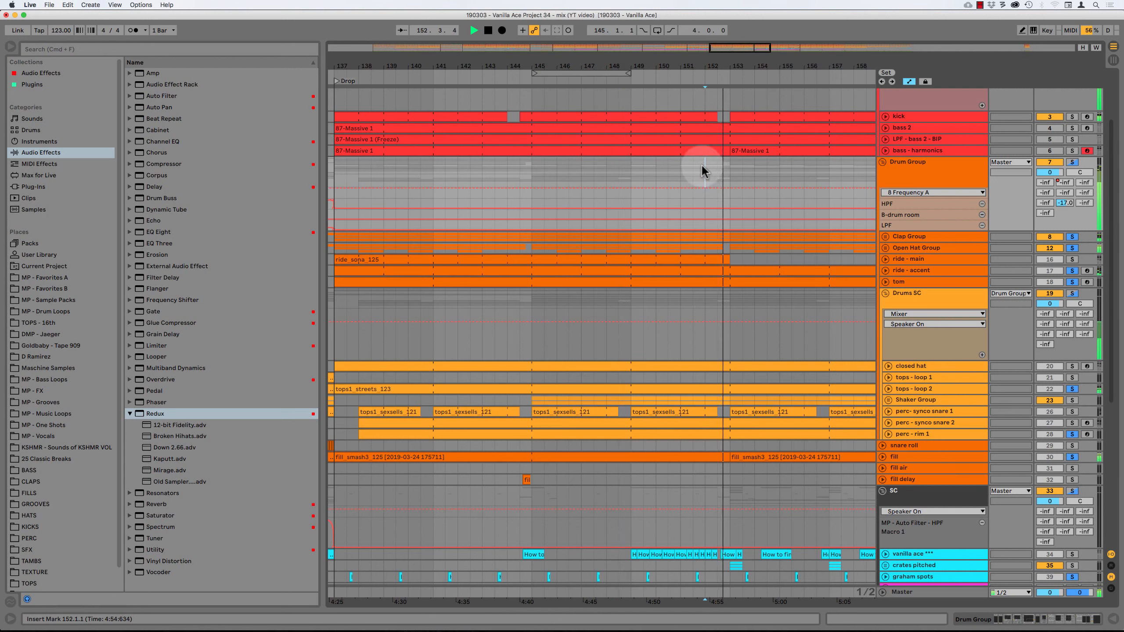
pyautogui.click(722, 116)
pyautogui.press('space')
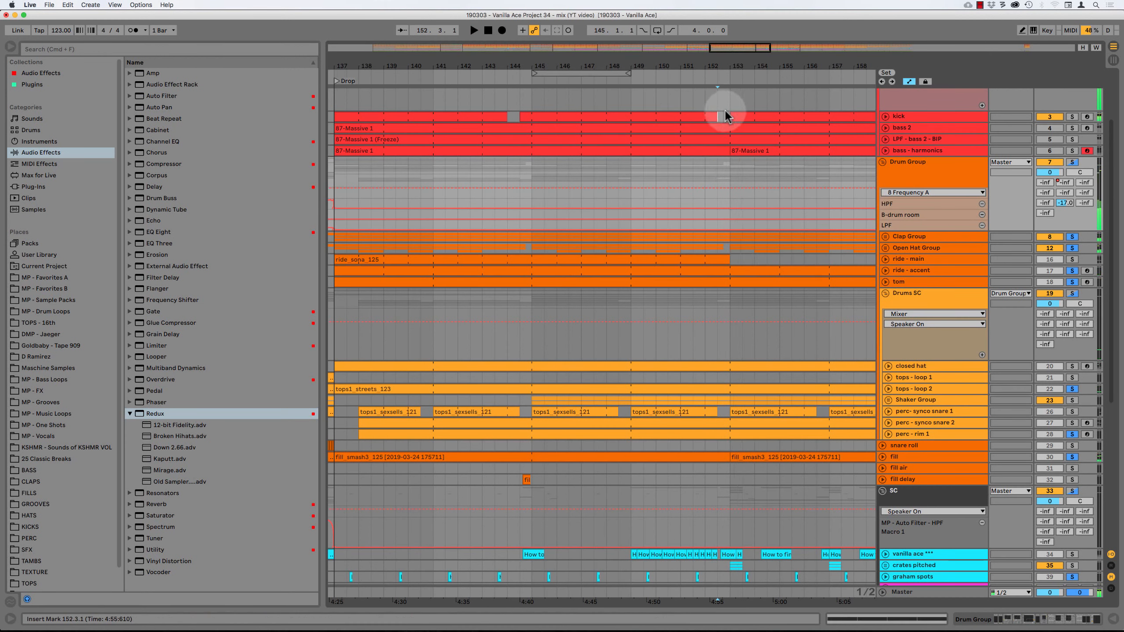
pyautogui.moveTo(725, 111); pyautogui.dragTo(725, 113)
pyautogui.moveTo(720, 166); pyautogui.dragTo(727, 166)
pyautogui.click(718, 170)
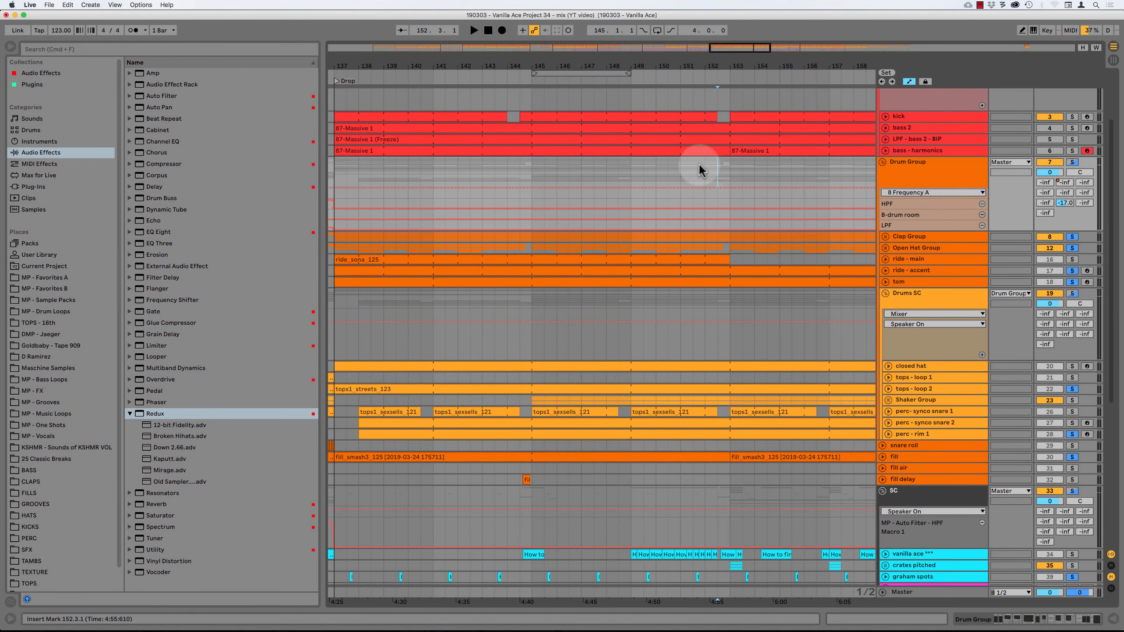
# Collapse the Lows Group and unfold the Drum Group, its Drums SC subgroup and the fill track.
pyautogui.click(532, 178)
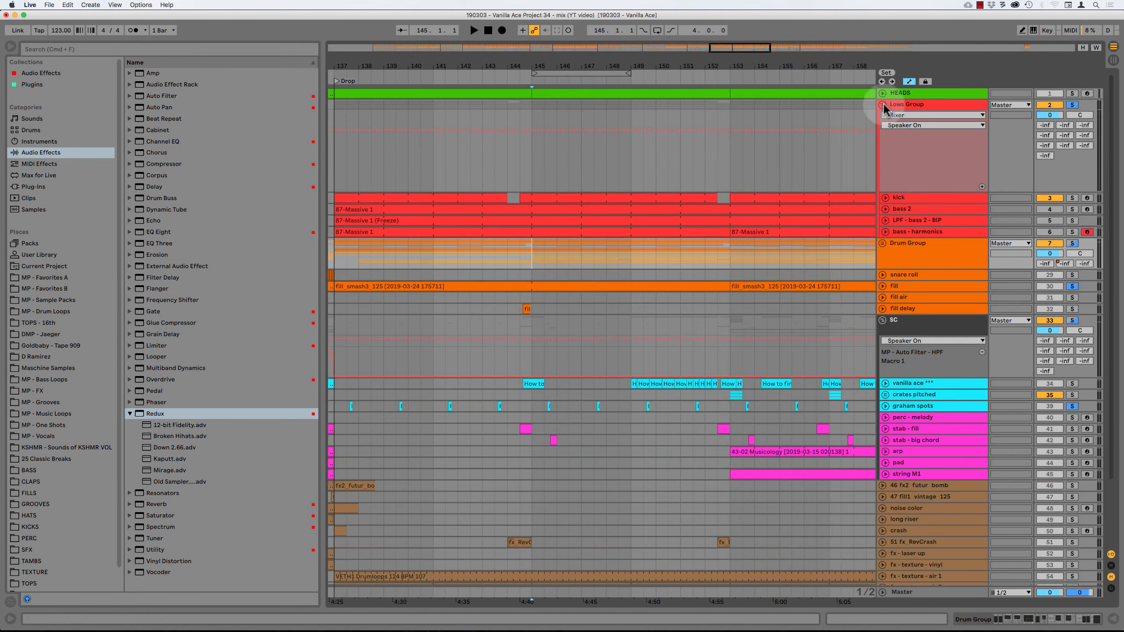
pyautogui.click(883, 105)
pyautogui.click(915, 136)
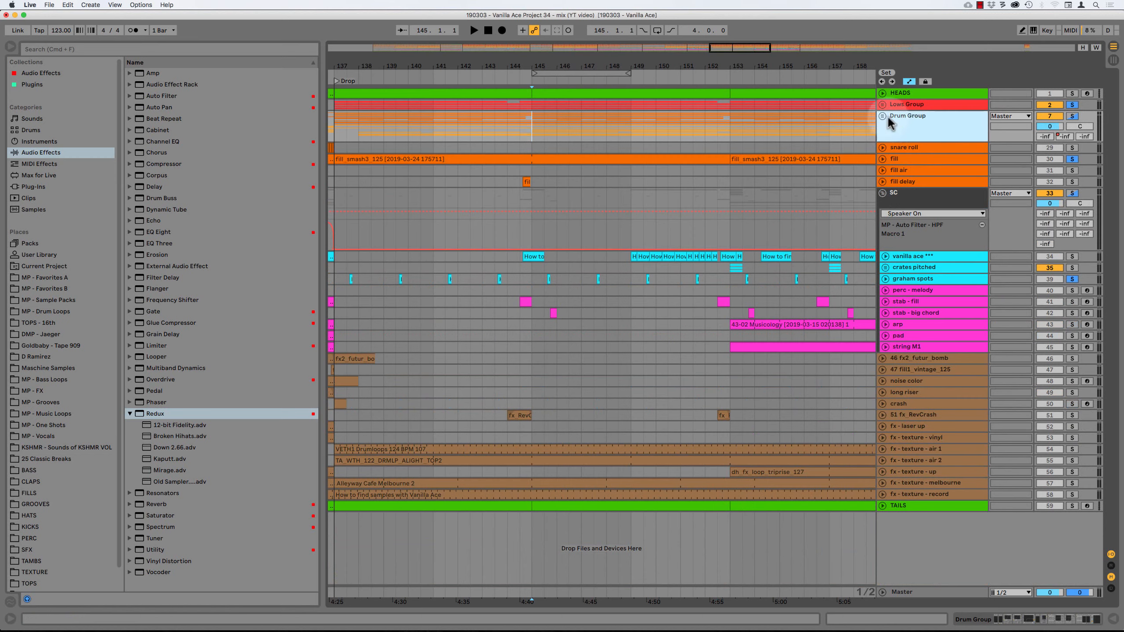
pyautogui.click(882, 116)
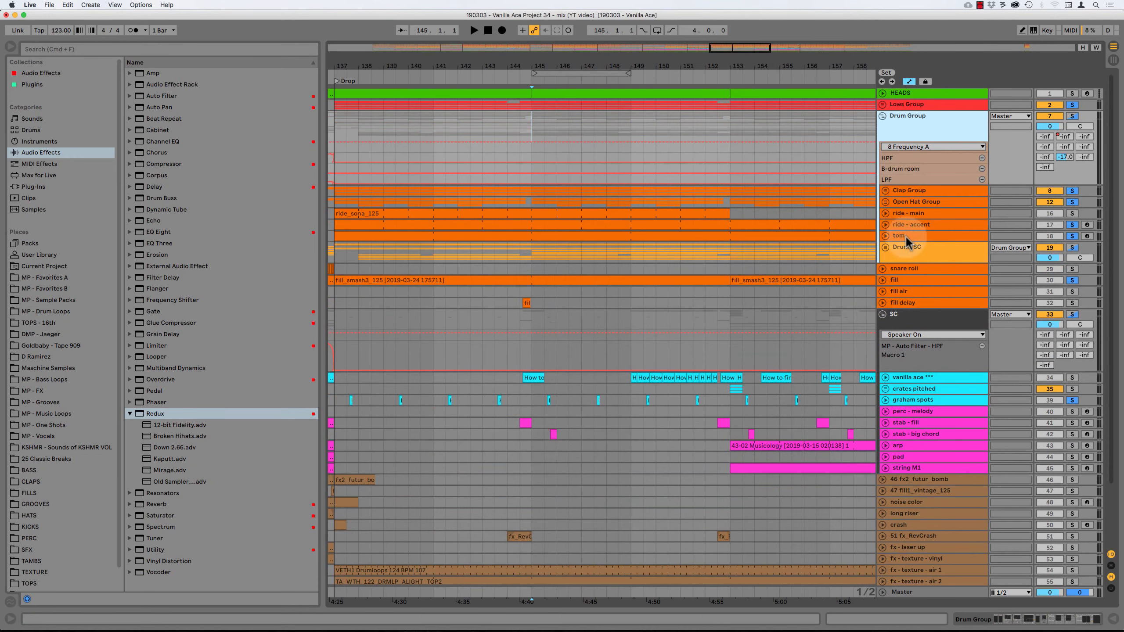
pyautogui.click(882, 280)
pyautogui.click(885, 248)
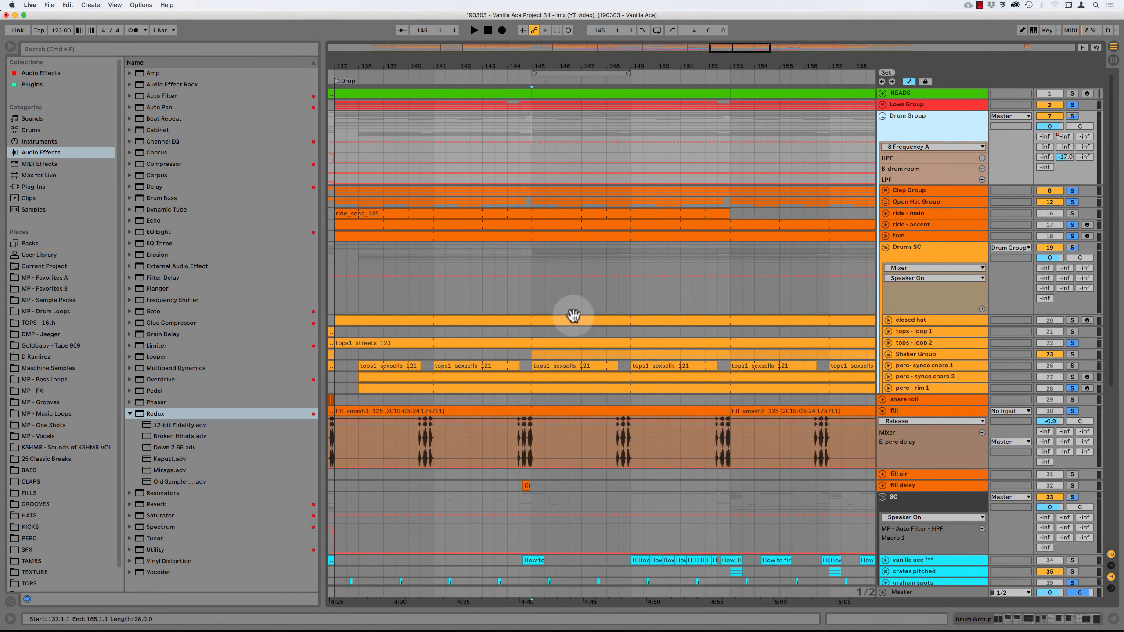
# Unfold the perc - rim 1 track, solo it and play it from 145.1.1.
pyautogui.click(888, 389)
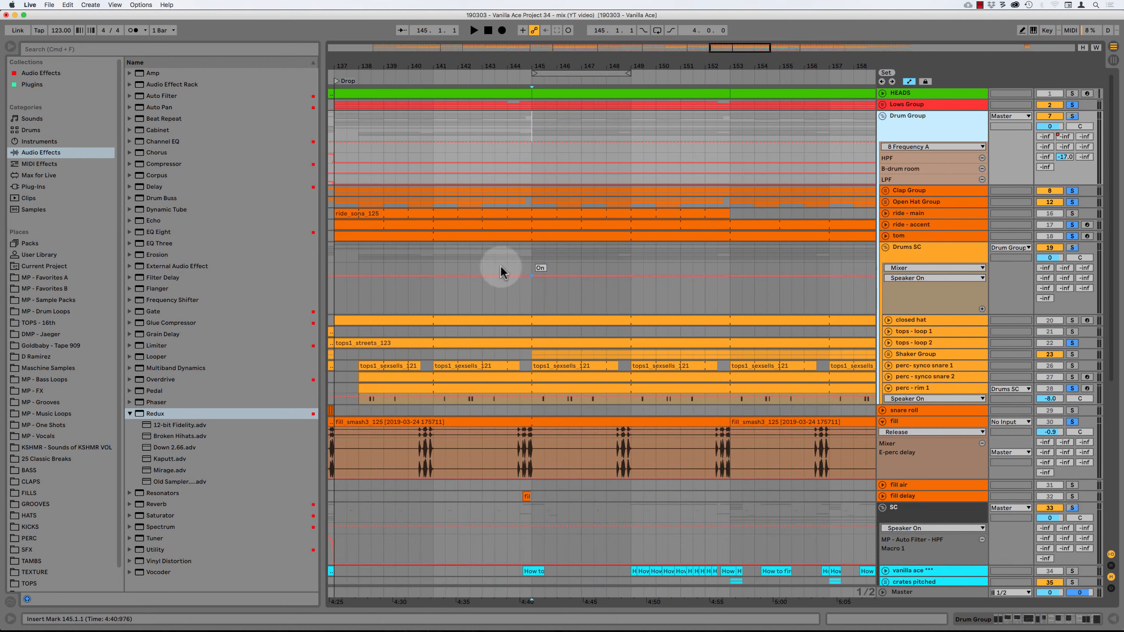
pyautogui.click(534, 269)
pyautogui.scroll(5, 533, 260)
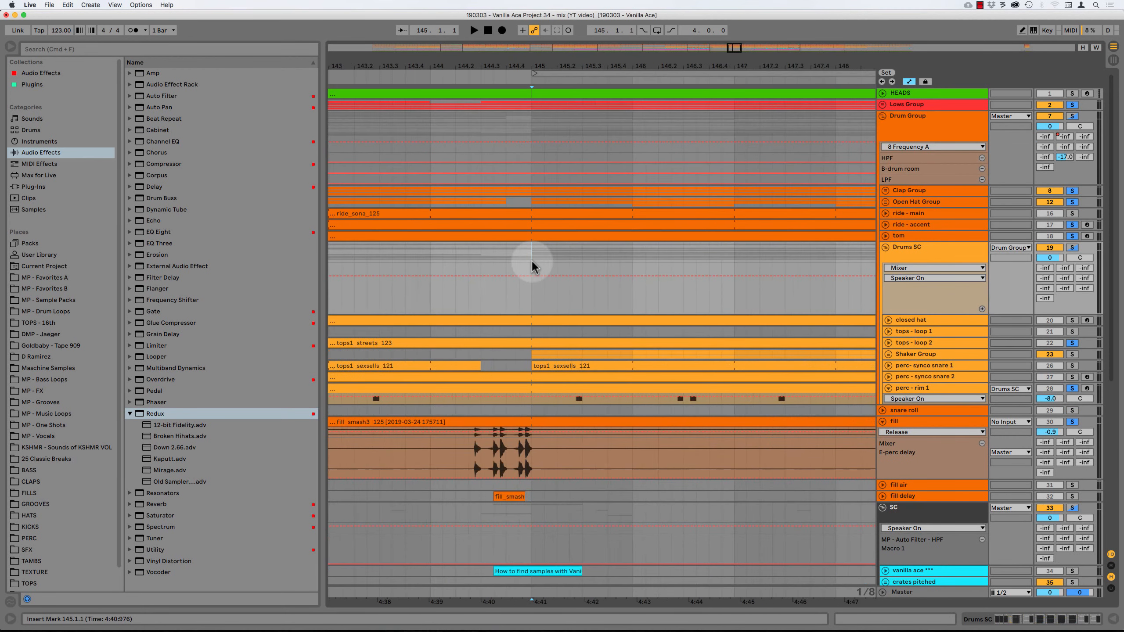
pyautogui.click(1072, 388)
pyautogui.press('space')
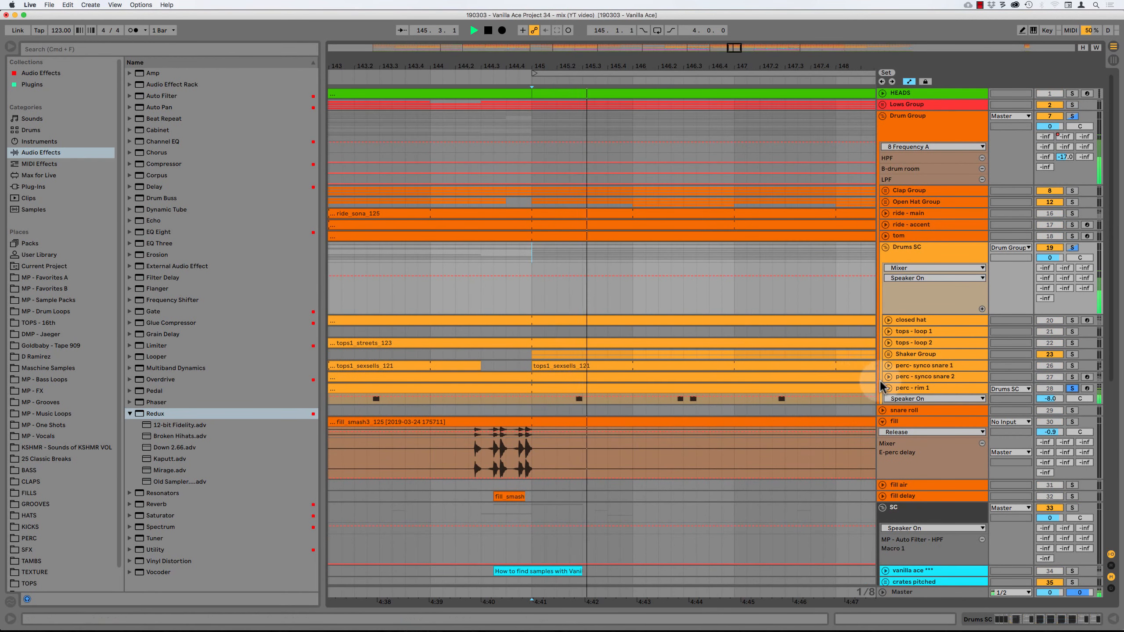
# Stop playback and examine the perc - rim 1 track's device chain, from the 909 Core Kit to the EQ Eight.
pyautogui.press('space')
pyautogui.doubleClick(906, 387)
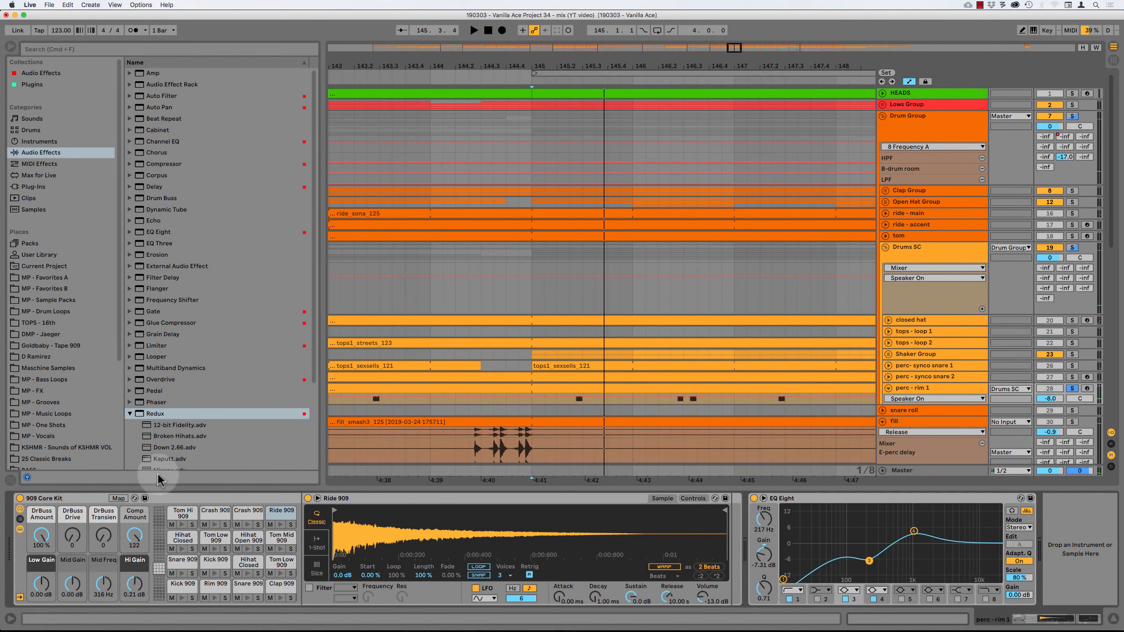
pyautogui.click(47, 499)
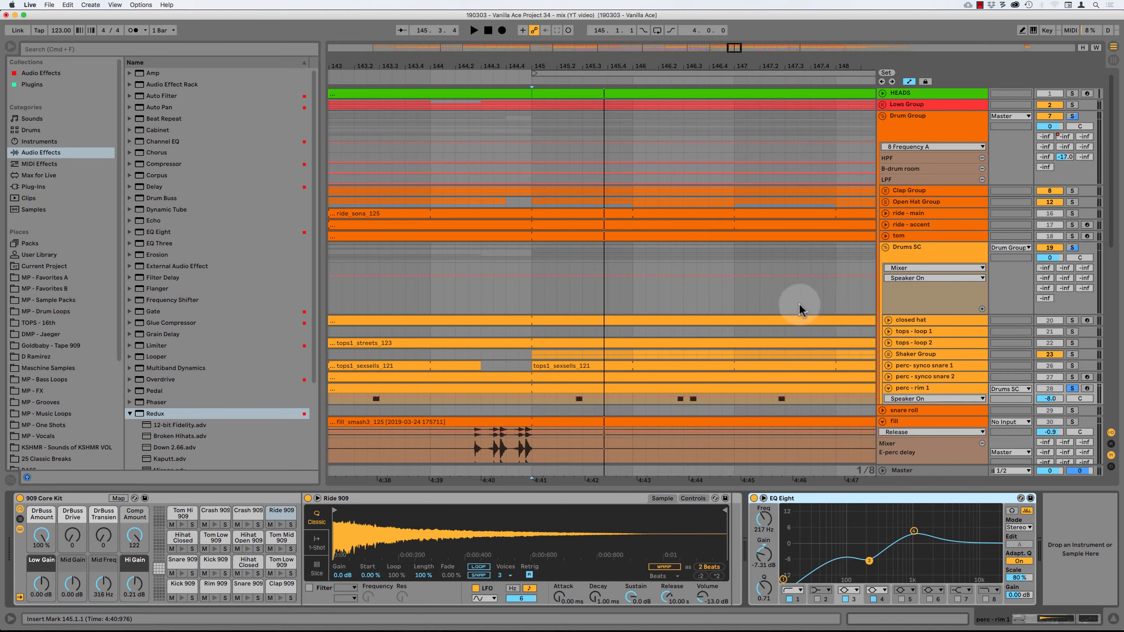
# Unfold the graham spots track, solo it and play it from 145.3.1.
pyautogui.scroll(-5, 792, 308)
pyautogui.scroll(-3, 713, 297)
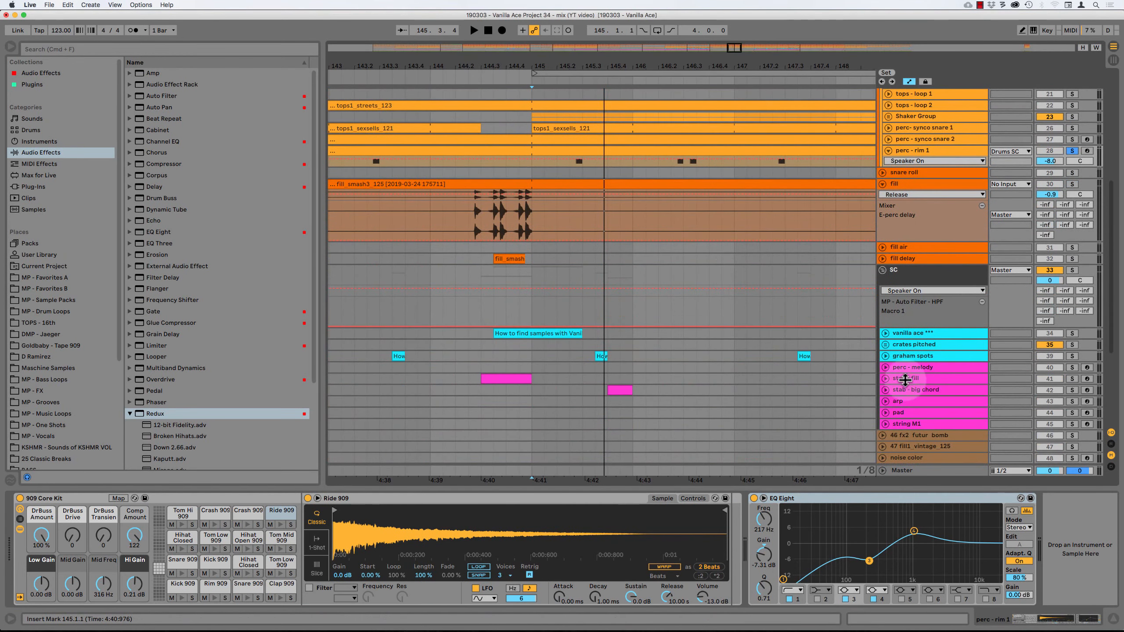
pyautogui.click(885, 357)
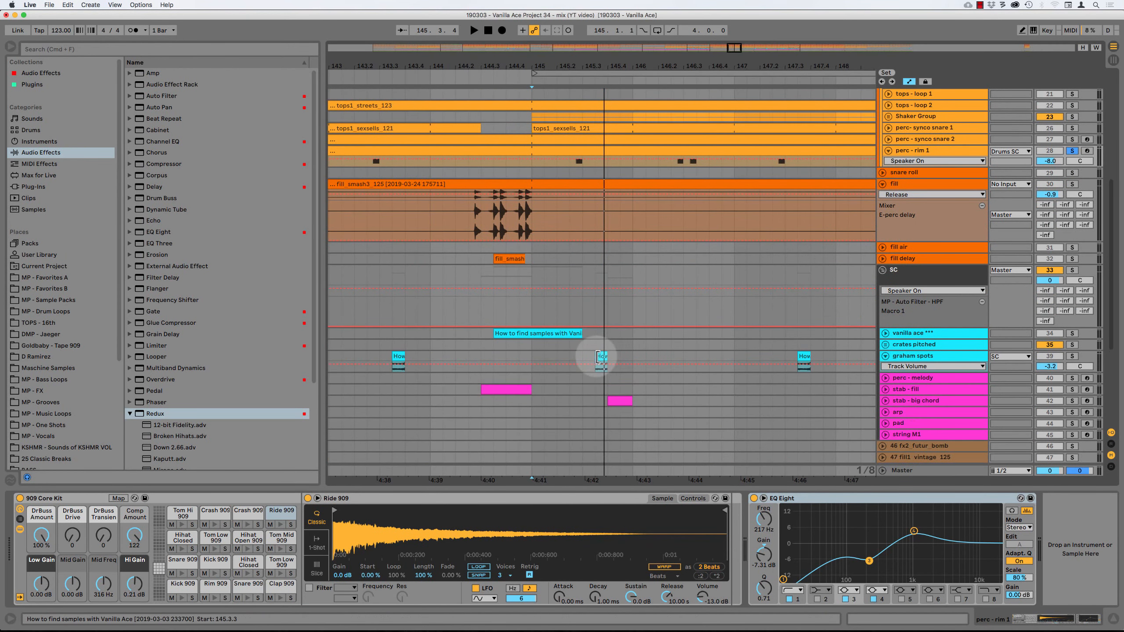
pyautogui.click(577, 359)
pyautogui.click(583, 358)
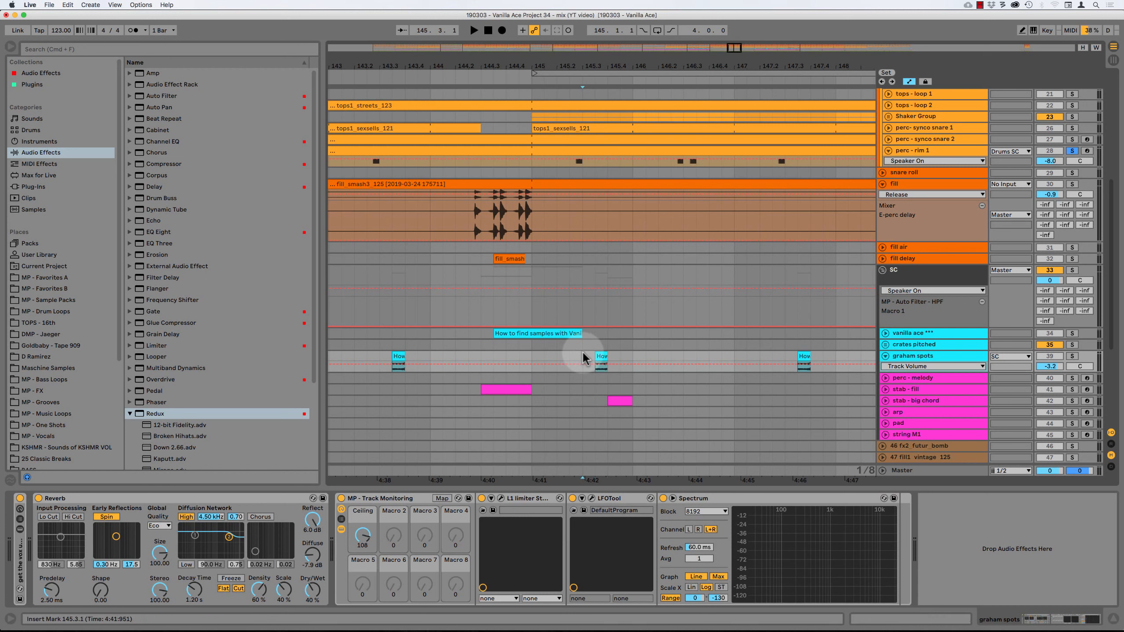
pyautogui.click(1072, 355)
pyautogui.press('space')
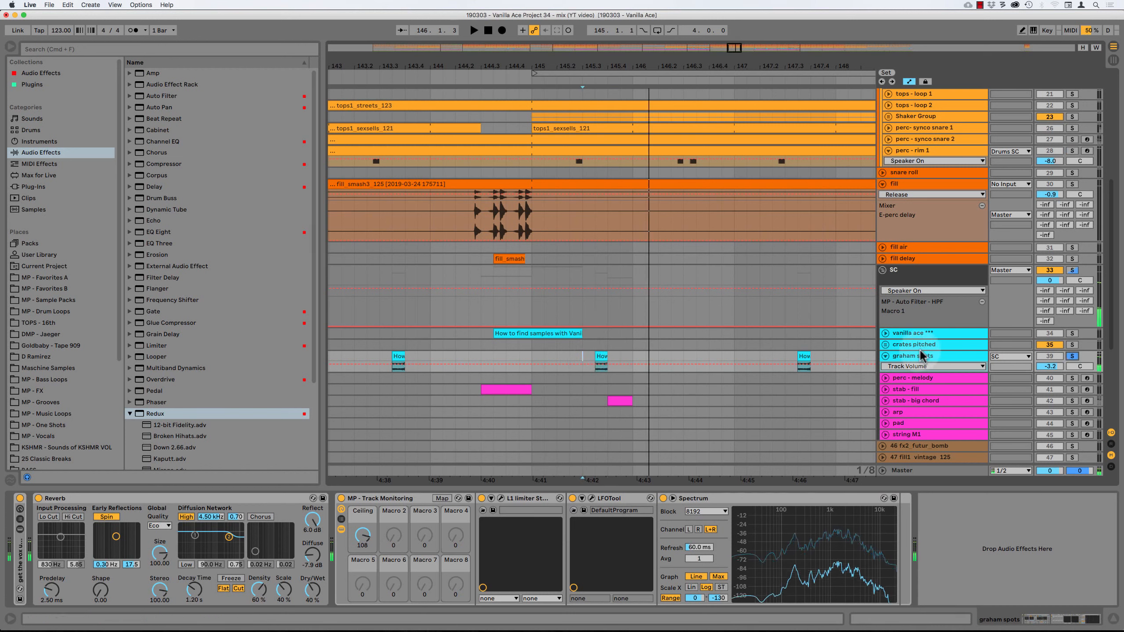
# Unfold the ride - accent track, solo it, play it from 145.4.1 and stop playback.
pyautogui.scroll(3, 962, 344)
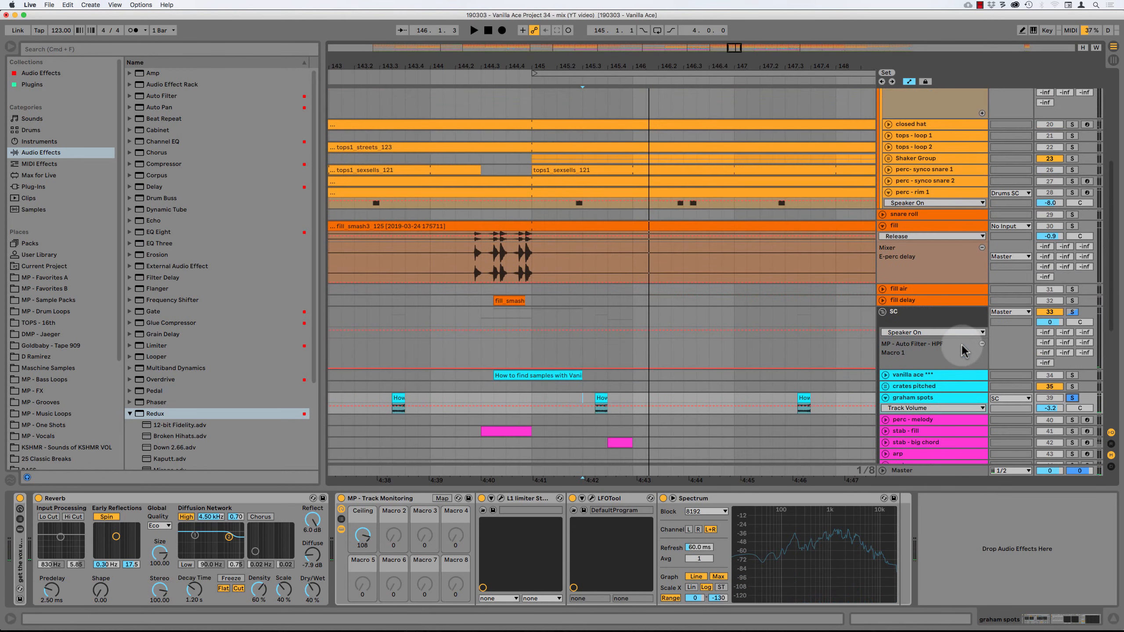
pyautogui.scroll(12, 796, 271)
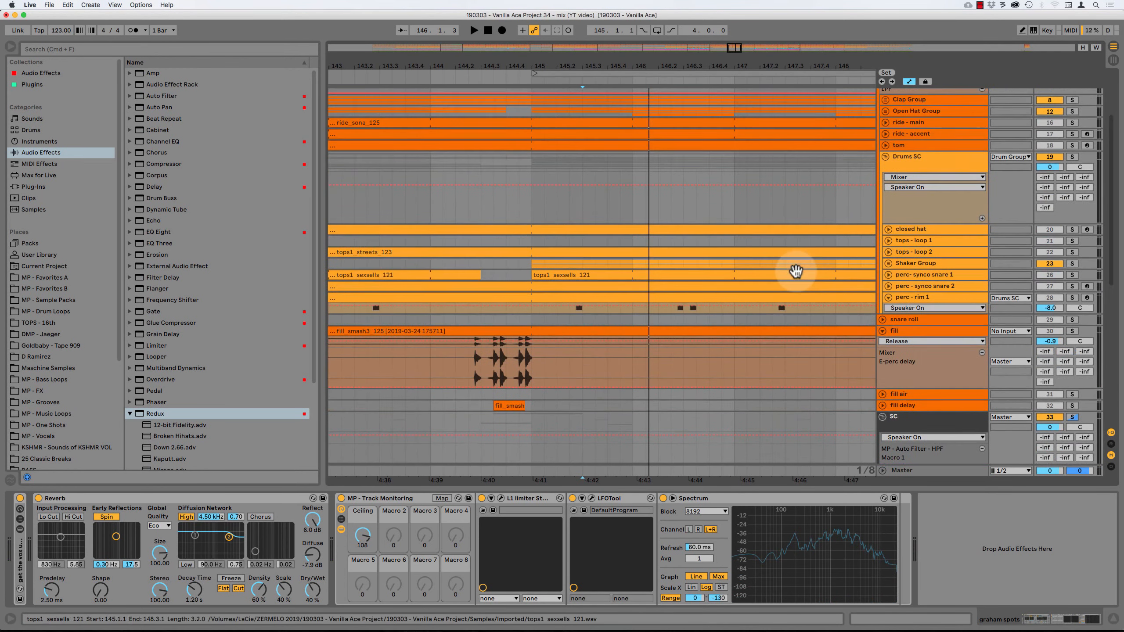
pyautogui.scroll(2, 796, 270)
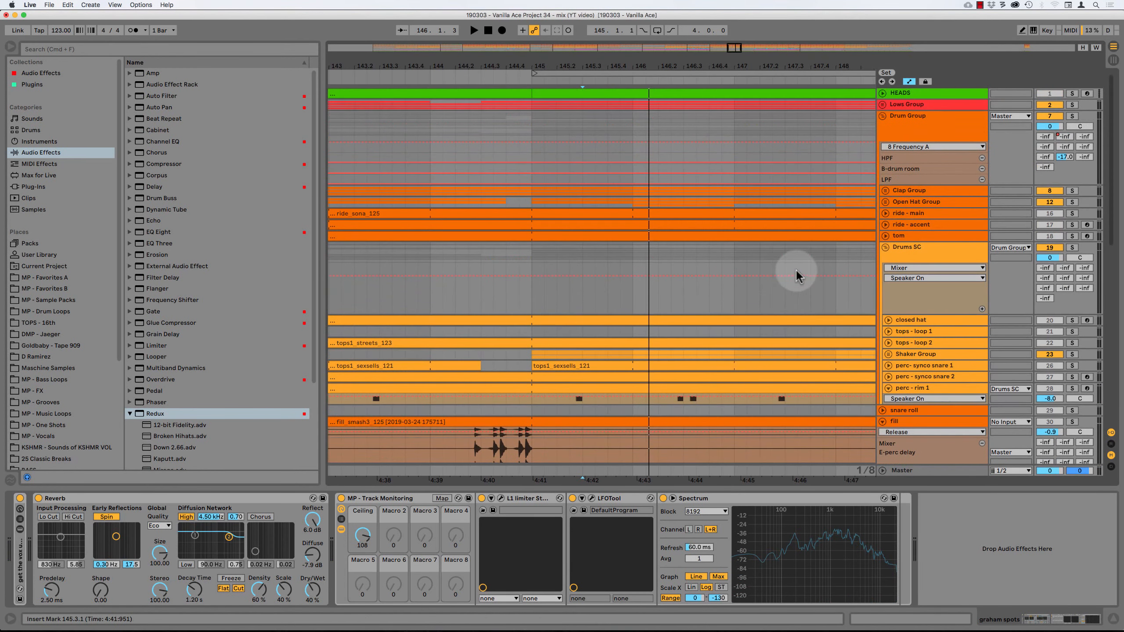
pyautogui.click(886, 224)
pyautogui.click(922, 223)
pyautogui.click(1072, 225)
pyautogui.click(581, 237)
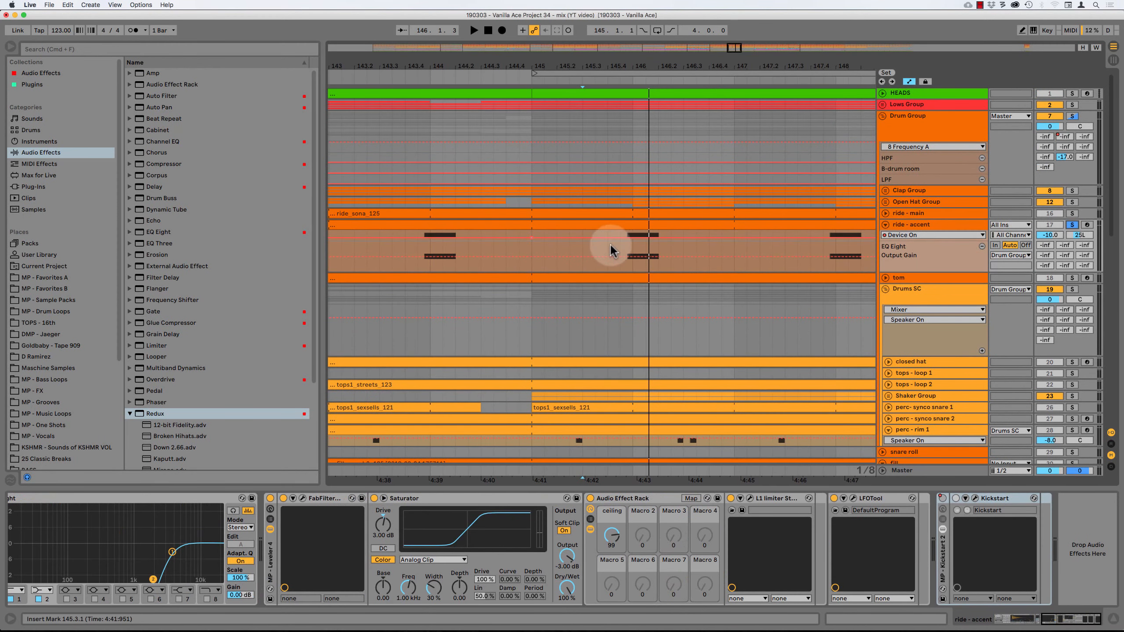
pyautogui.click(596, 243)
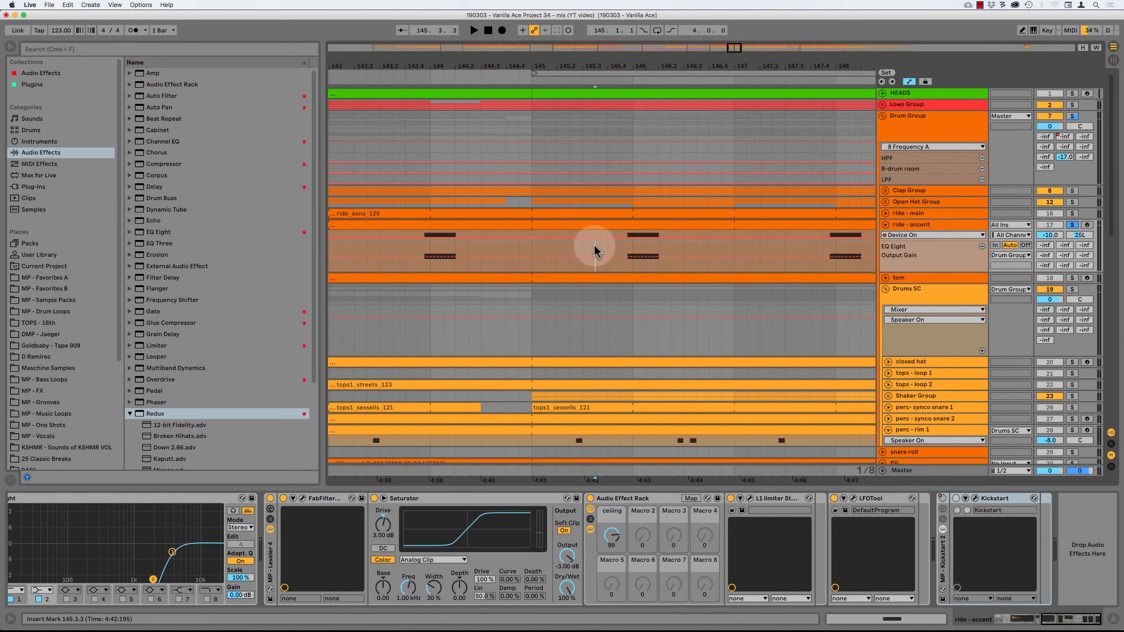
pyautogui.click(608, 244)
pyautogui.press('space')
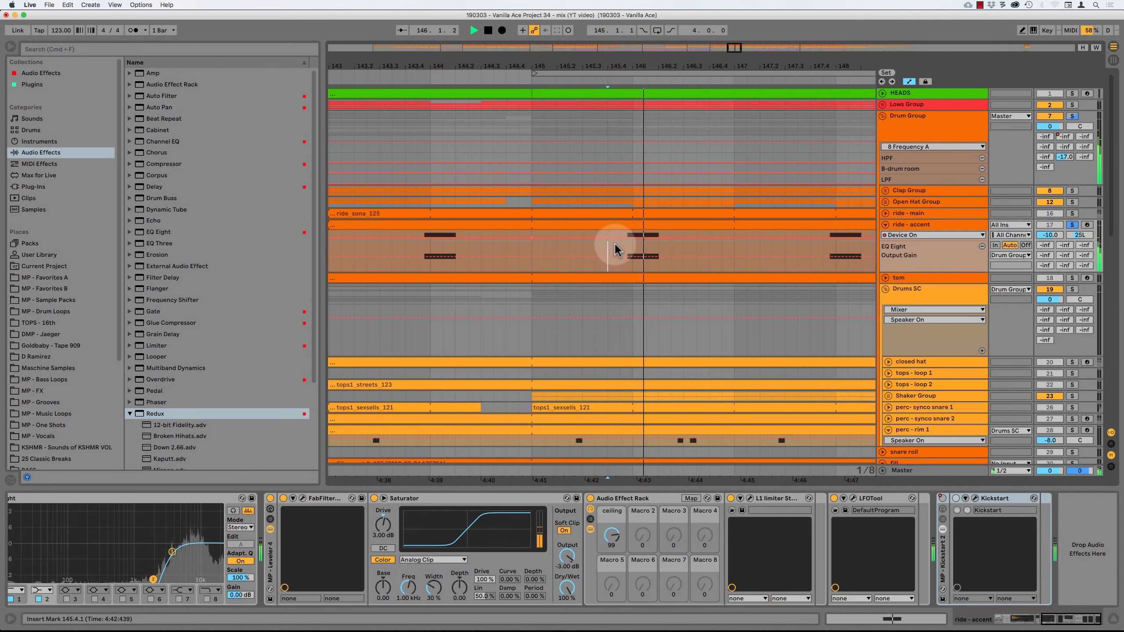
pyautogui.press('space')
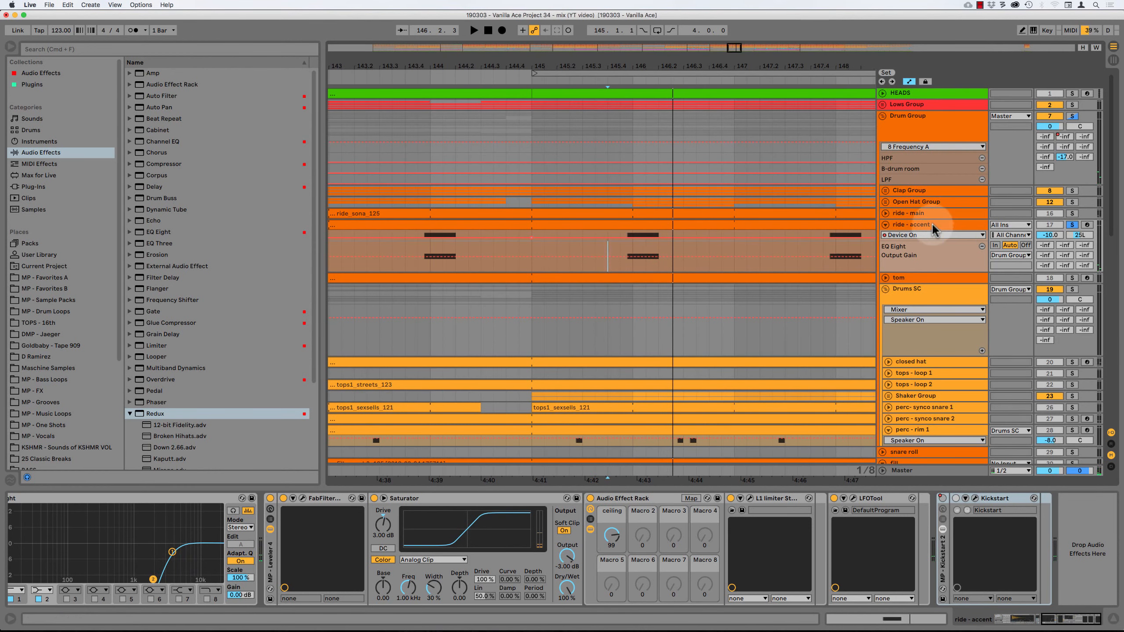
# Examine the start of the ride - accent device chain: the 909 Core Kit, Overdrive and EQ Eight.
pyautogui.click(932, 225)
pyautogui.click(169, 499)
pyautogui.hscroll(-15, 168, 499)
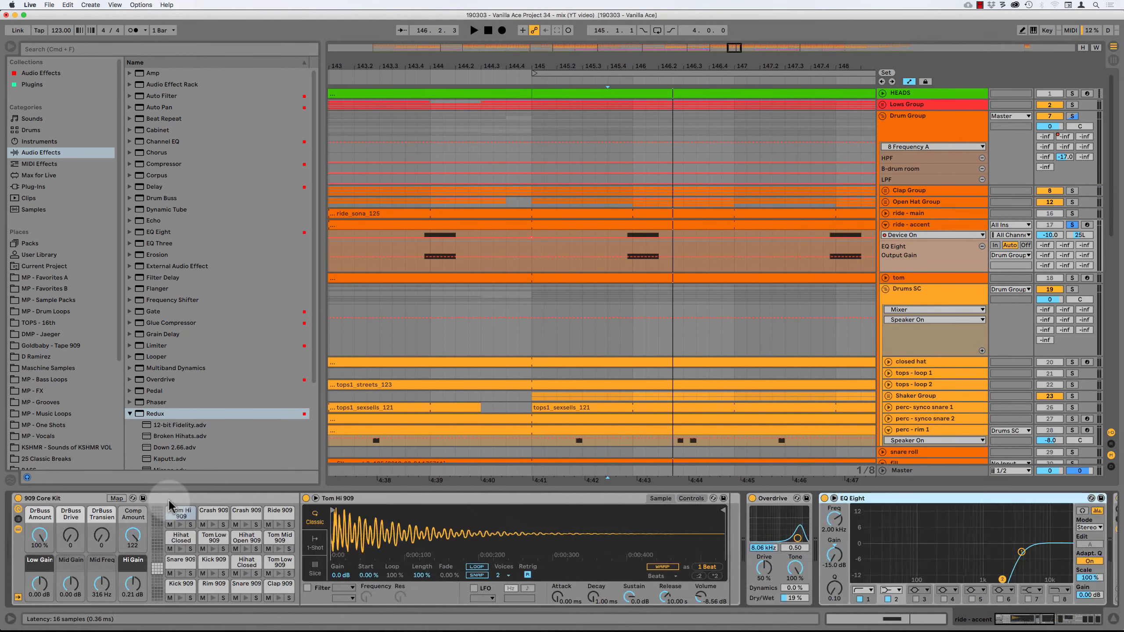
pyautogui.hscroll(15, 943, 531)
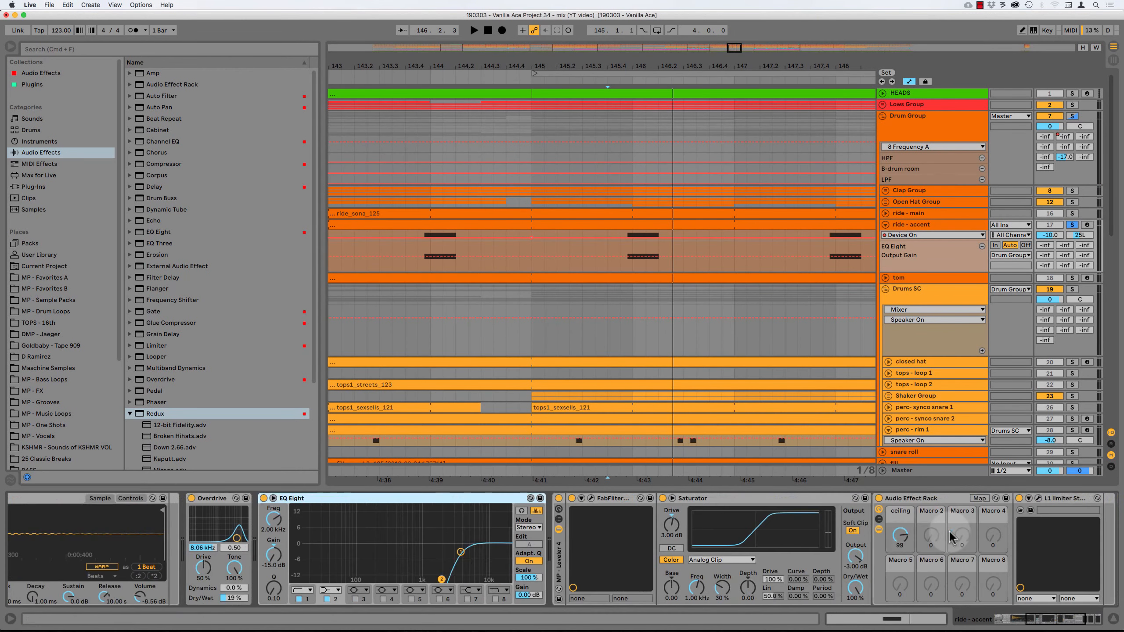
pyautogui.hscroll(-5, 952, 538)
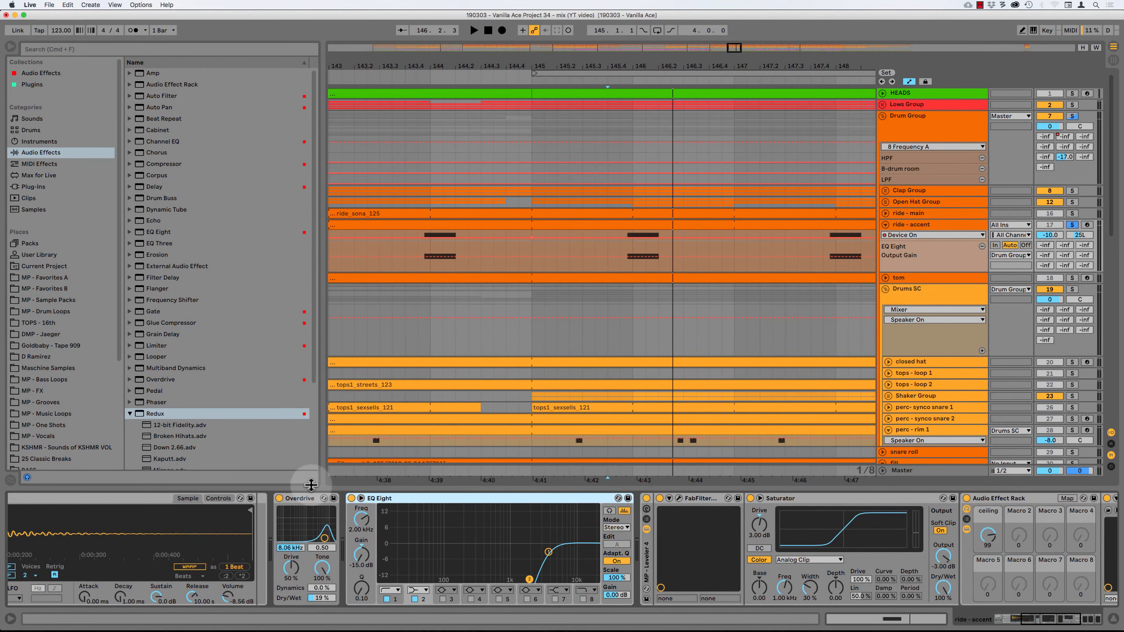
pyautogui.click(312, 500)
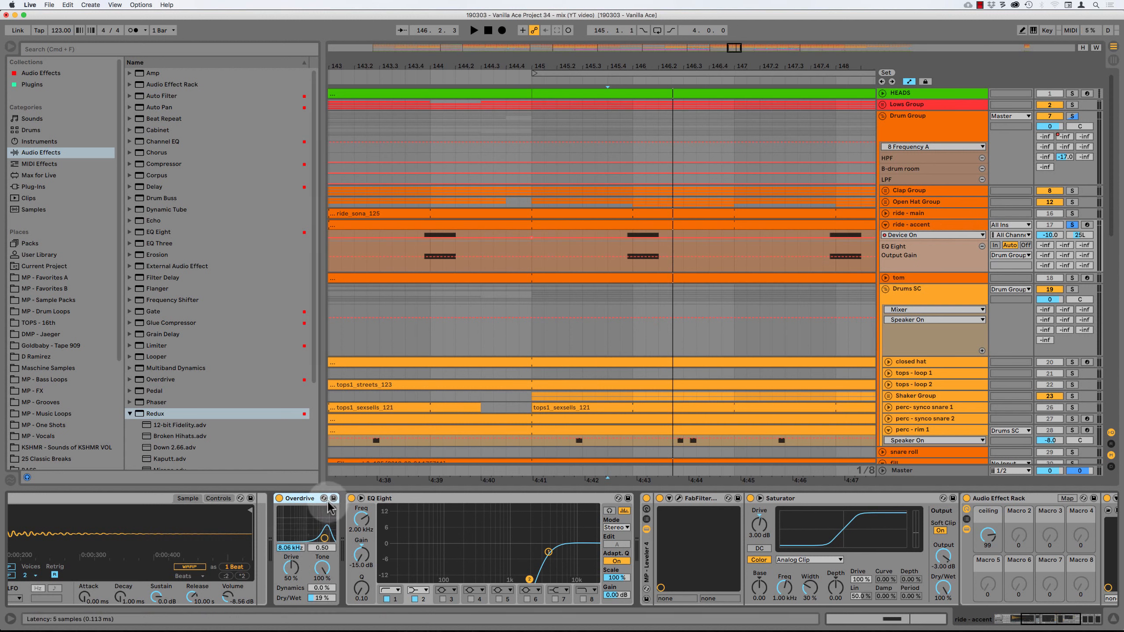
pyautogui.click(427, 498)
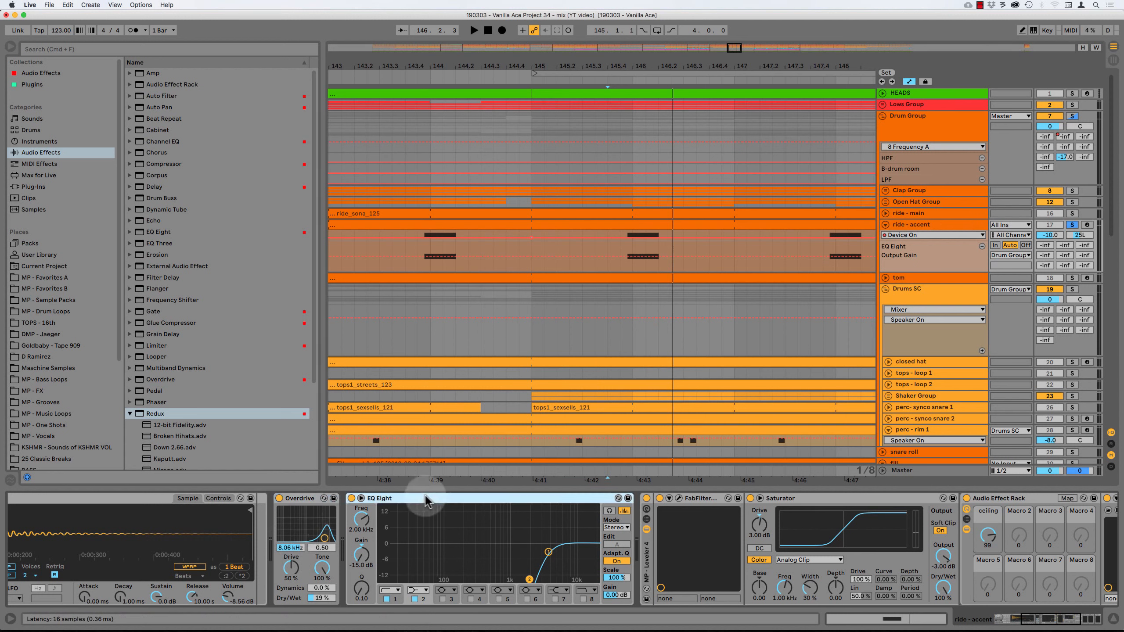
pyautogui.hscroll(2, 426, 502)
pyautogui.click(402, 510)
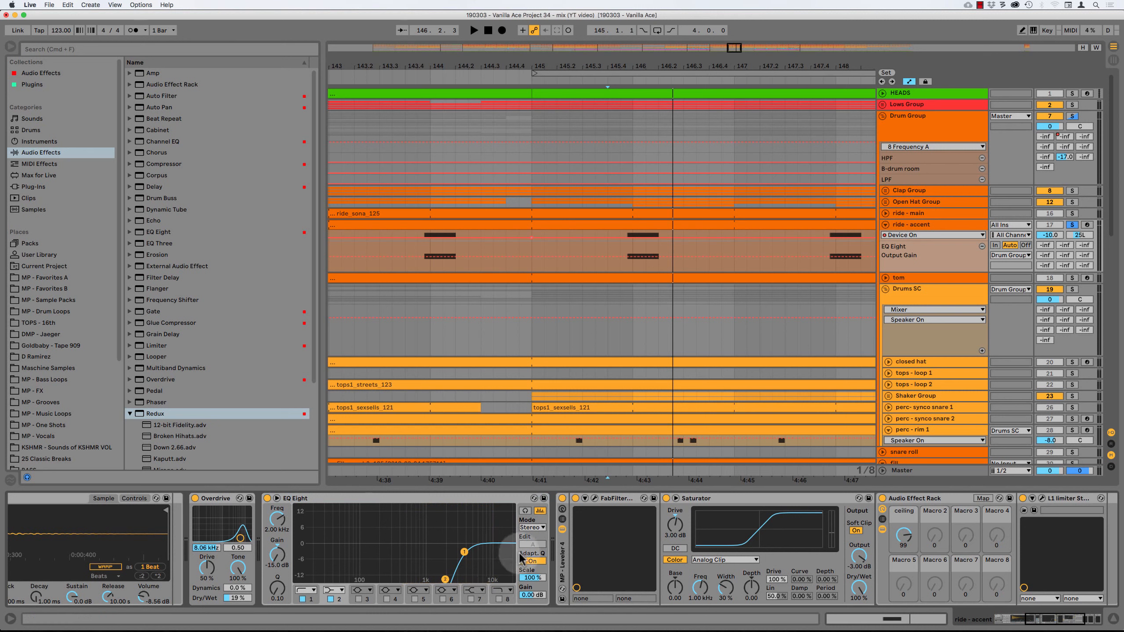
# View the FabFilter Pro-Q curve in the ride - accent track's MP - Leveler 4 rack, close it and inspect the Saturator.
pyautogui.click(602, 498)
pyautogui.hscroll(5, 602, 500)
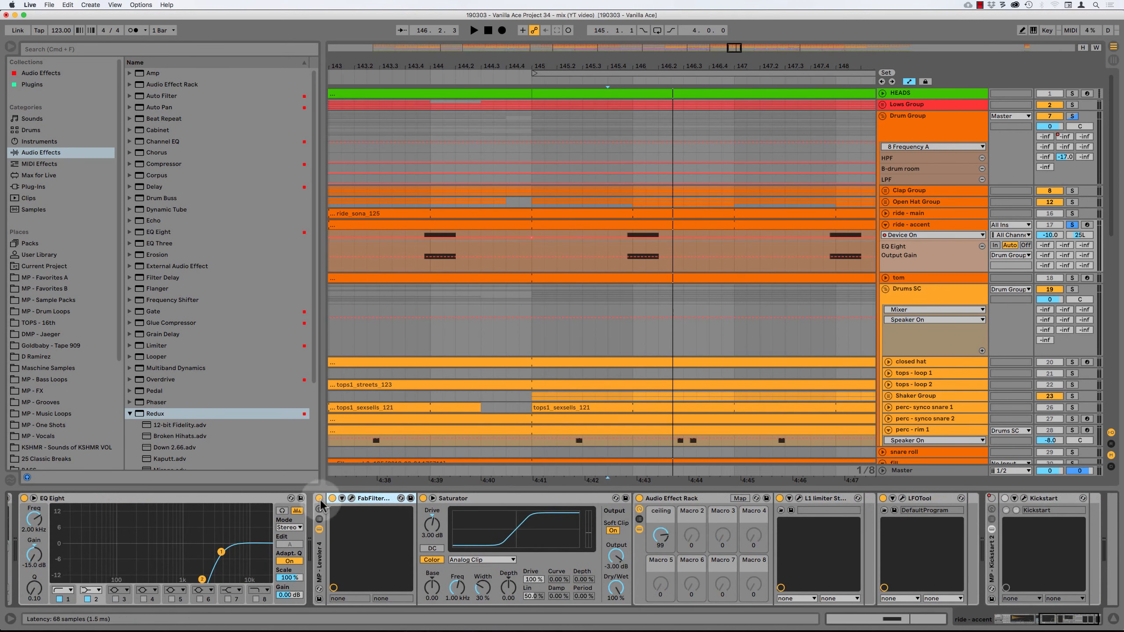
pyautogui.click(351, 499)
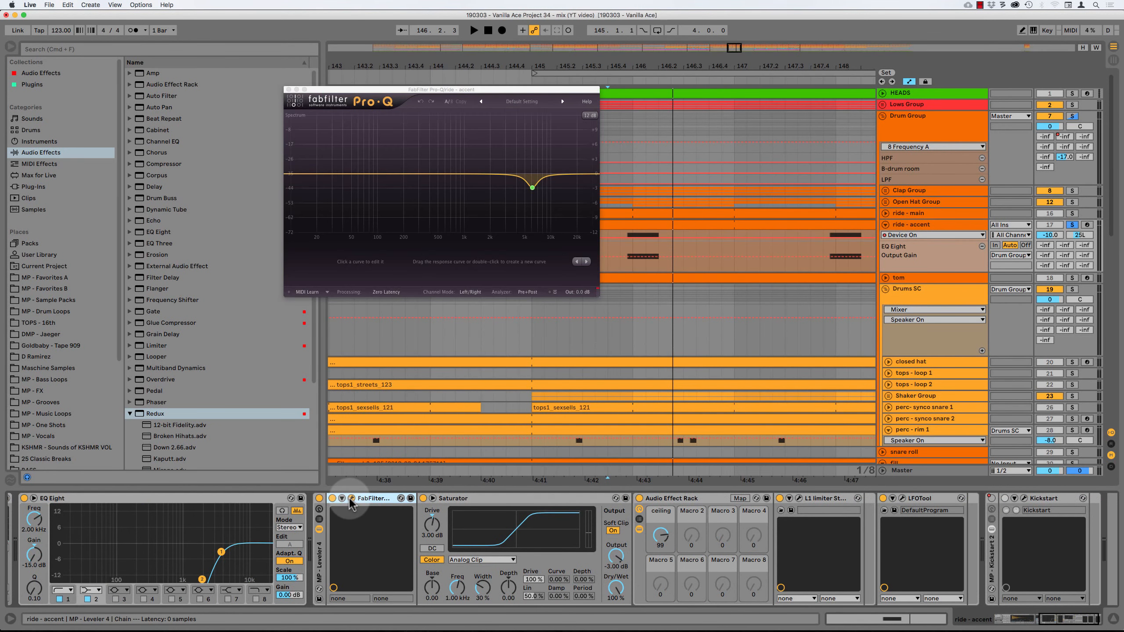
pyautogui.click(350, 499)
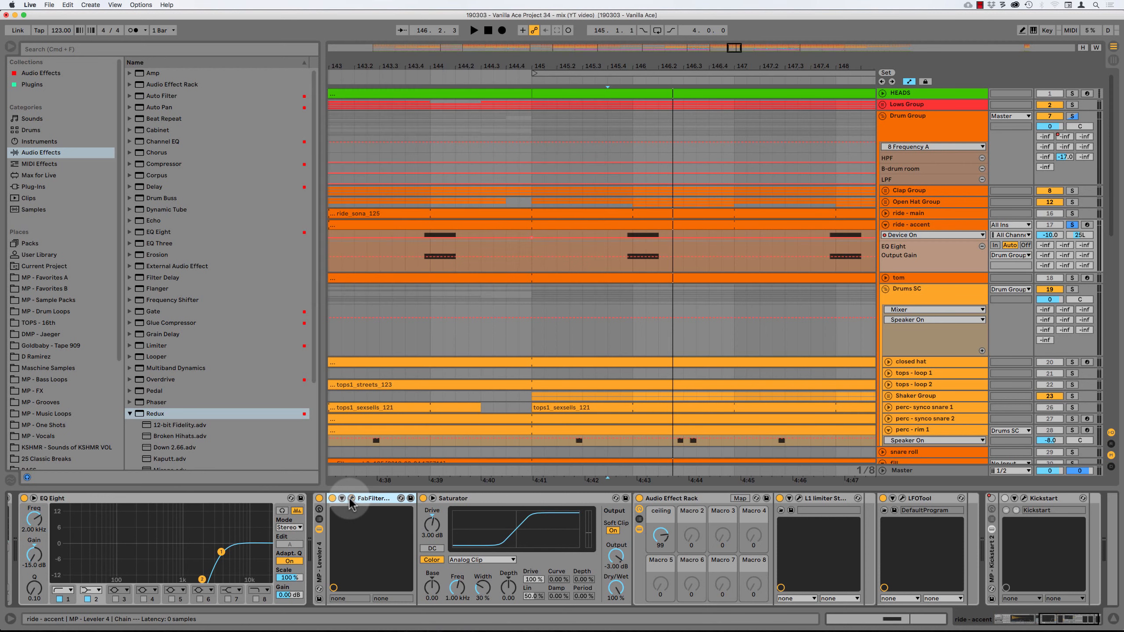
pyautogui.click(462, 498)
pyautogui.hscroll(3, 473, 503)
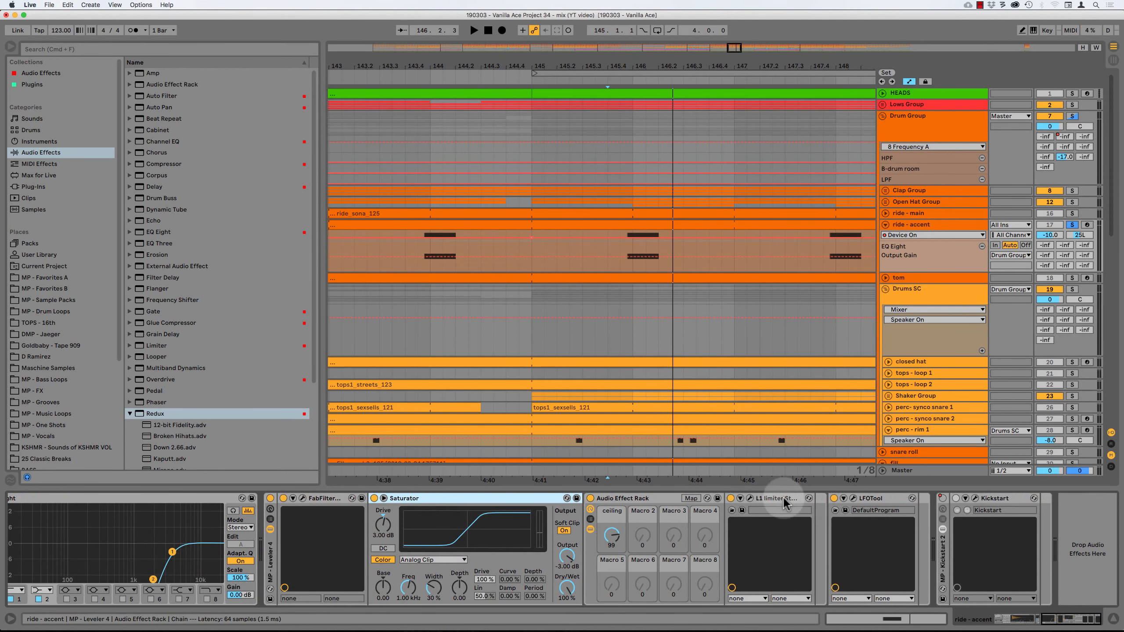
# View the L1 limiter's settings while playing the ride - accent track, and close the plug-in window.
pyautogui.click(750, 498)
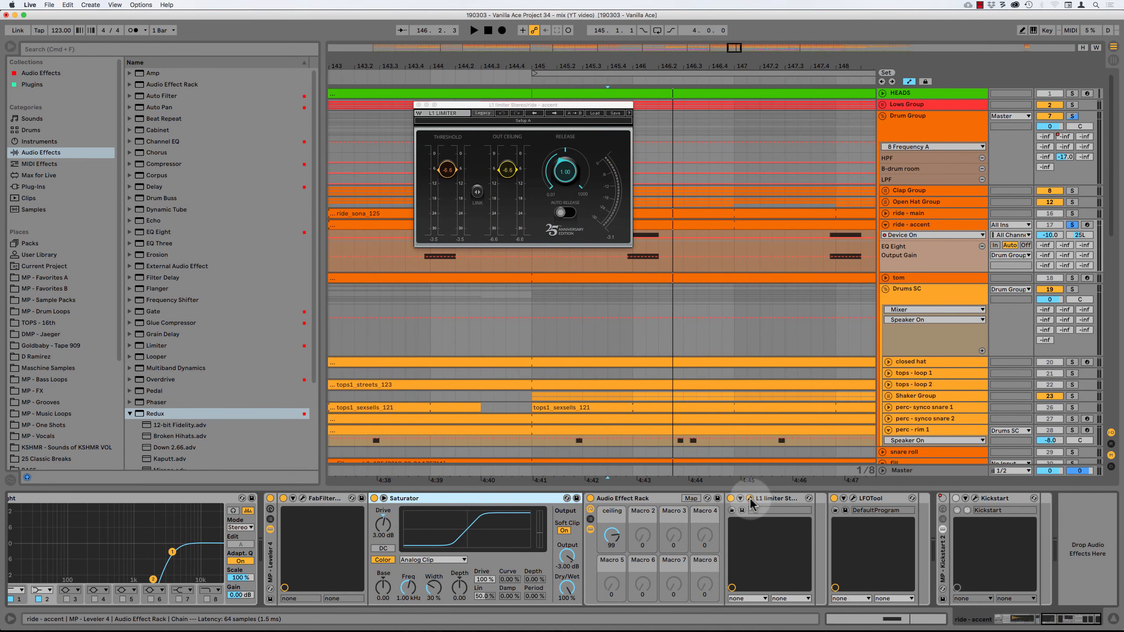
pyautogui.press('space')
pyautogui.click(751, 498)
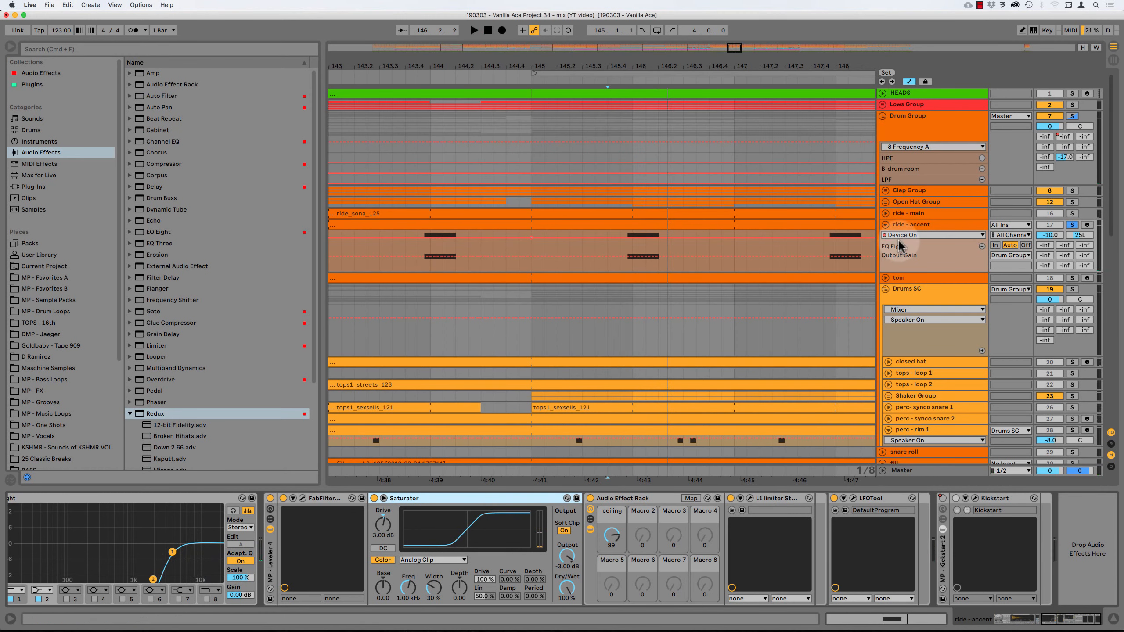
pyautogui.click(930, 225)
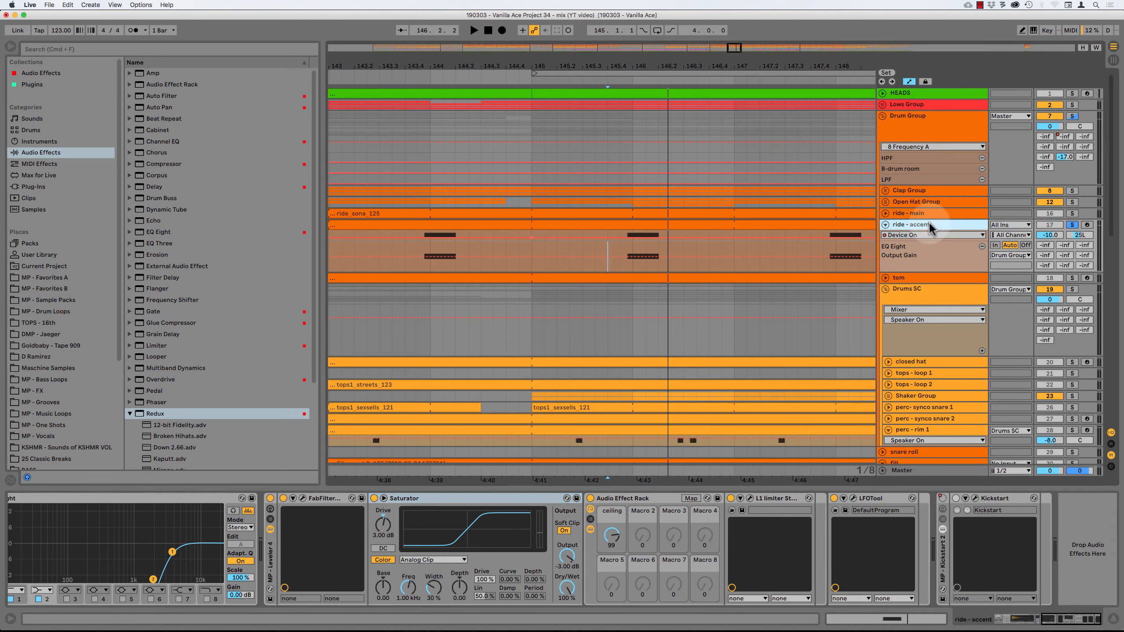
# Unfold the tom track, mark the range 146.2.1 to 146.4.1 and compare its single hit with the other percussion tracks.
pyautogui.click(887, 278)
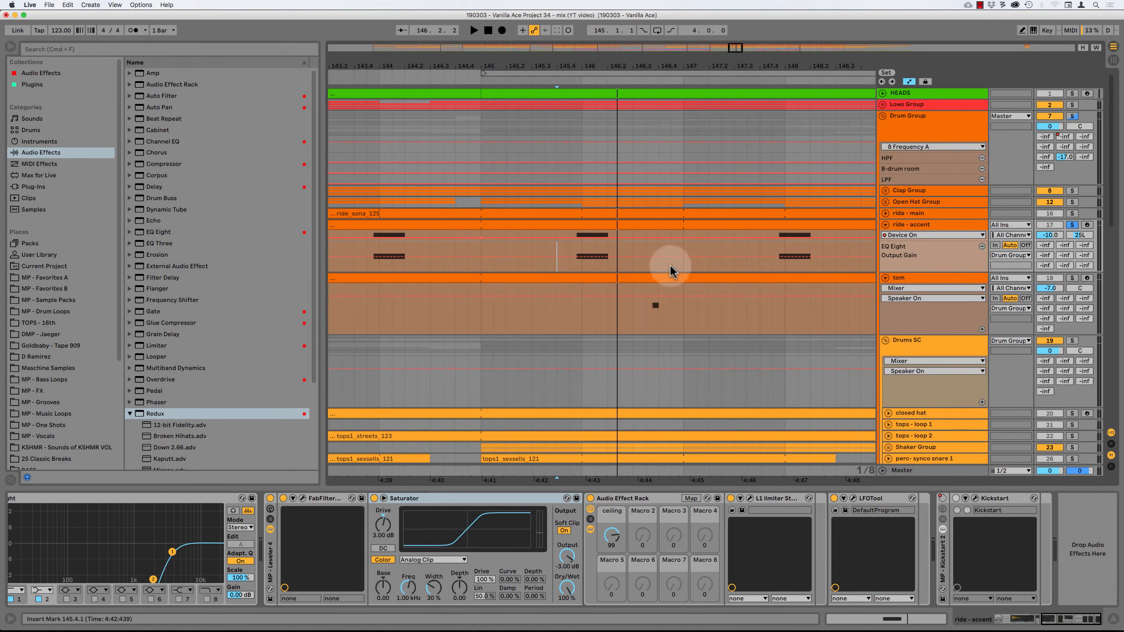
pyautogui.moveTo(638, 309); pyautogui.dragTo(659, 311)
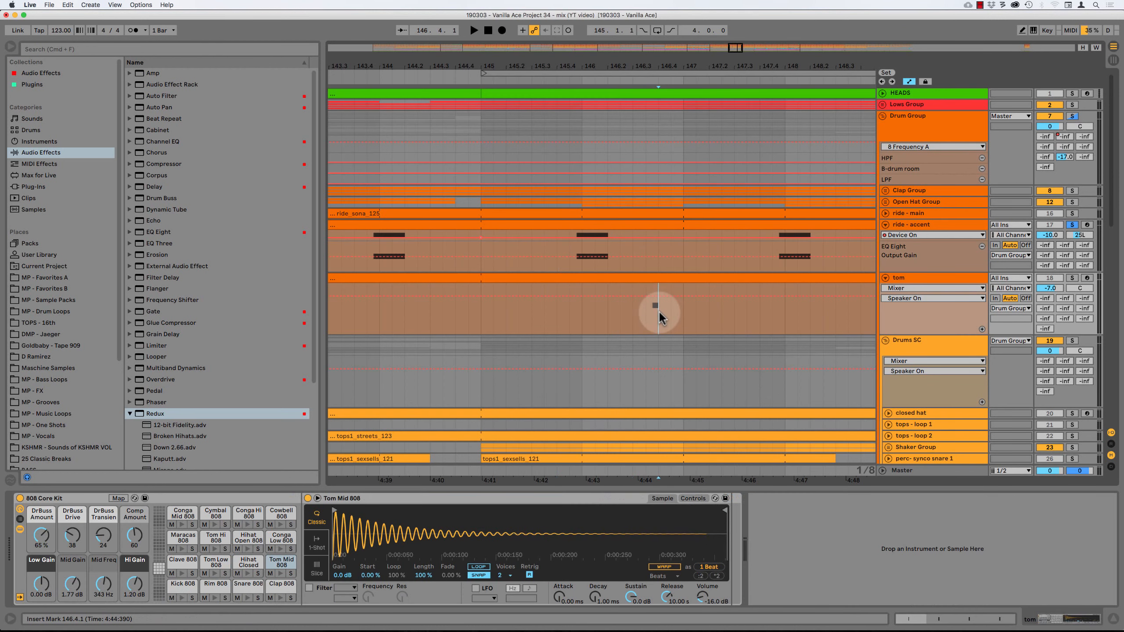
pyautogui.click(658, 311)
pyautogui.moveTo(650, 311)
pyautogui.mouseDown()
pyautogui.moveTo(675, 316)
pyautogui.moveTo(599, 306)
pyautogui.moveTo(649, 315)
pyautogui.mouseUp()
pyautogui.scroll(-10, 648, 316)
pyautogui.scroll(5, 626, 330)
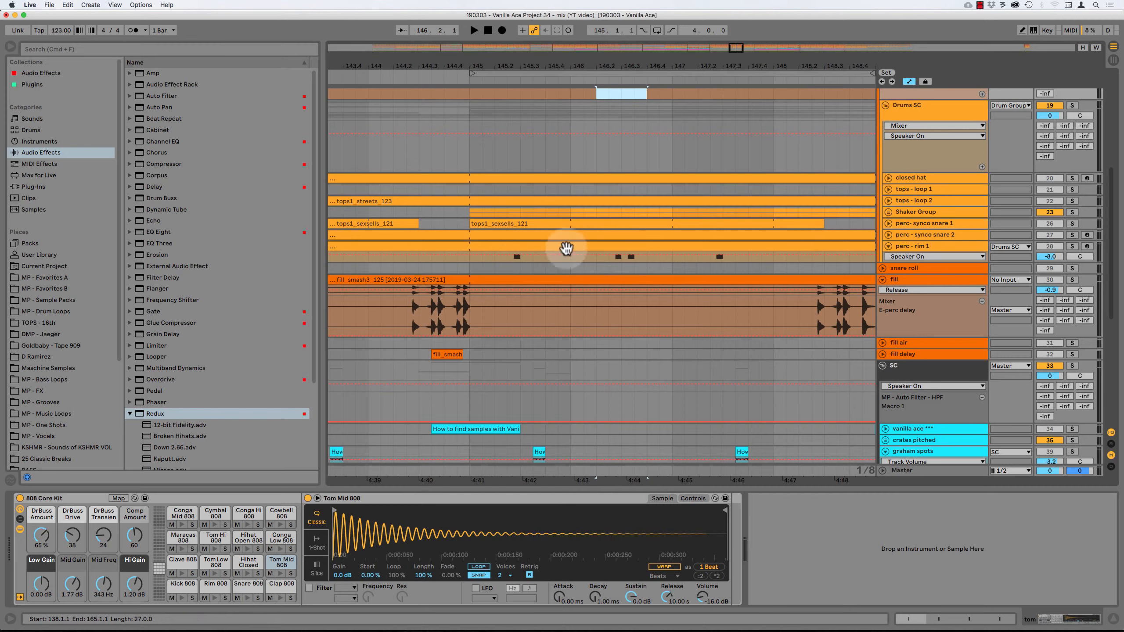
pyautogui.scroll(5, 590, 241)
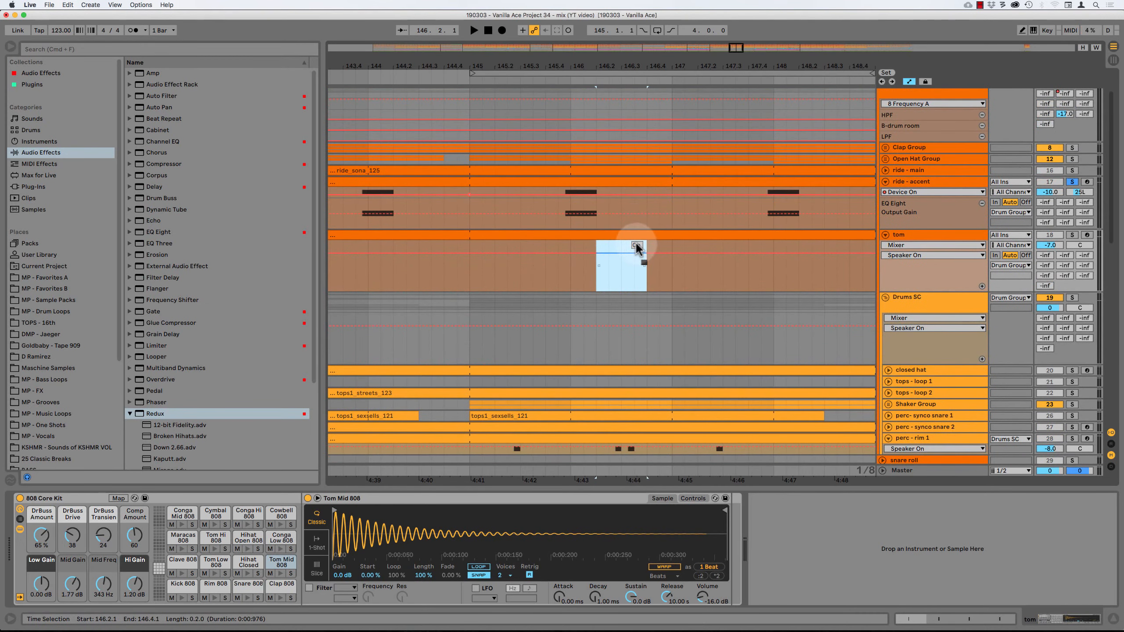
# Inspect the tom track's Tom Mid 808 sample, solo the track and play it from 146.3.3.
pyautogui.click(926, 235)
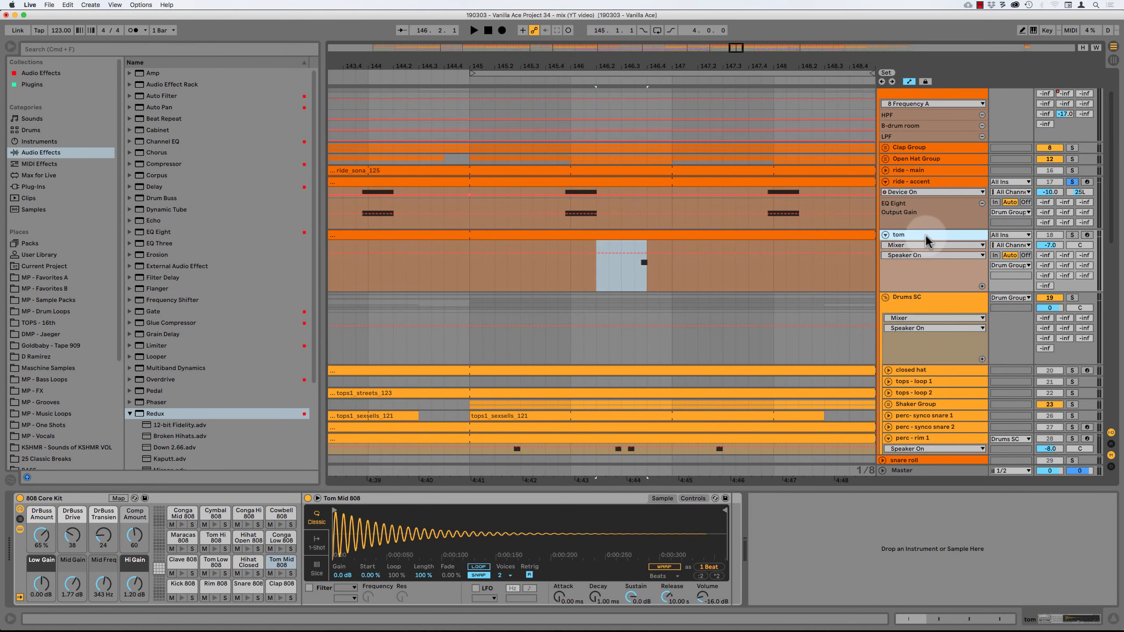
pyautogui.click(359, 499)
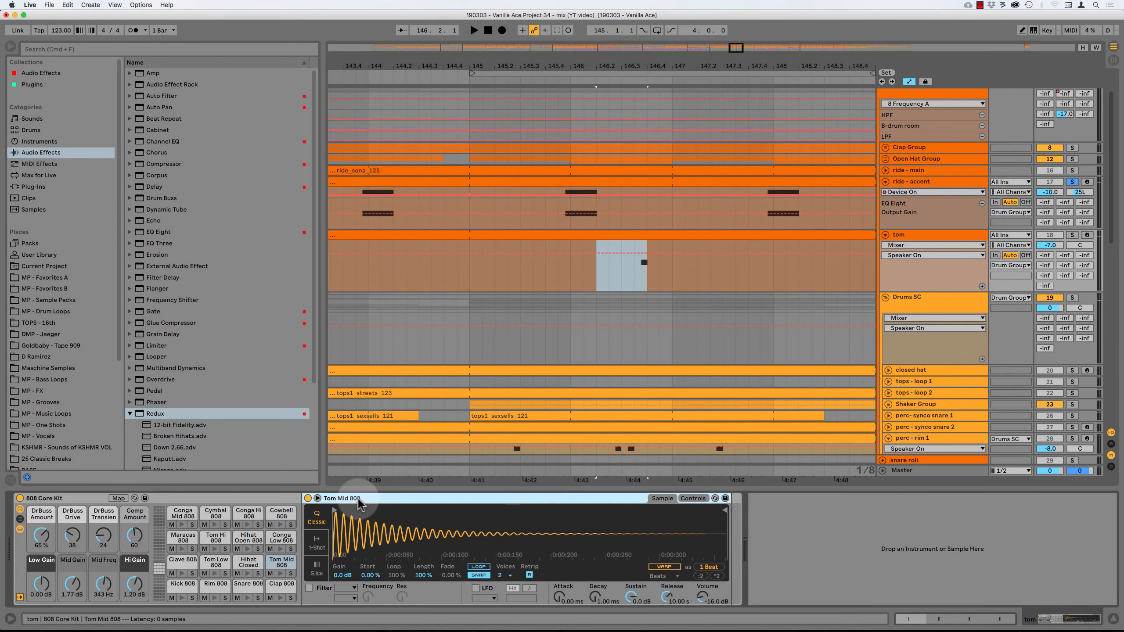
pyautogui.click(636, 288)
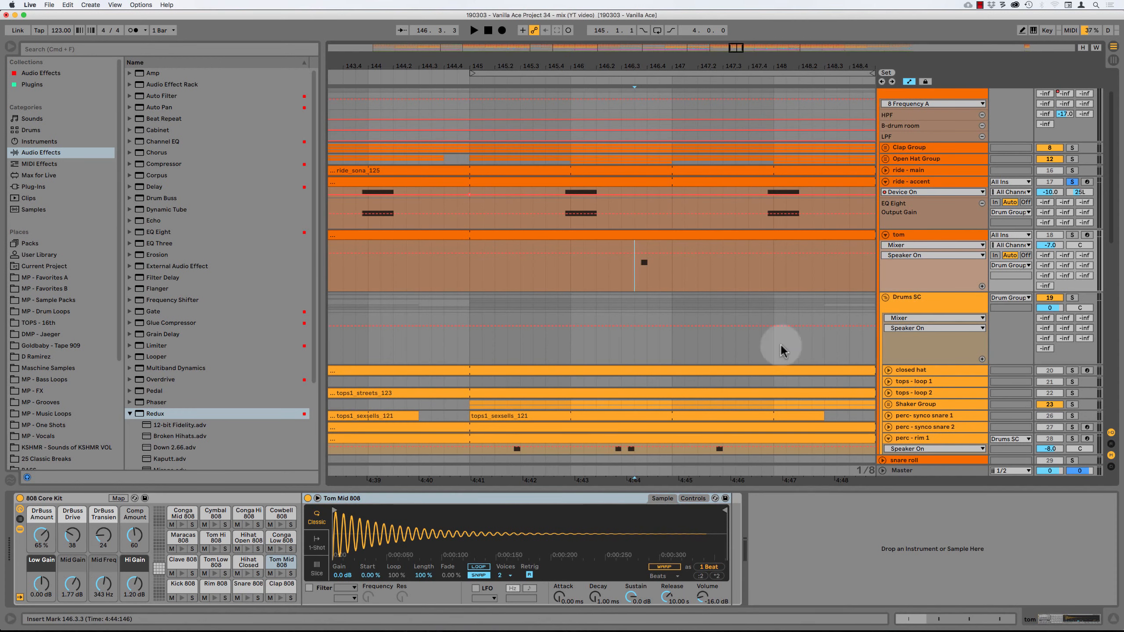
pyautogui.click(1072, 234)
pyautogui.press('space')
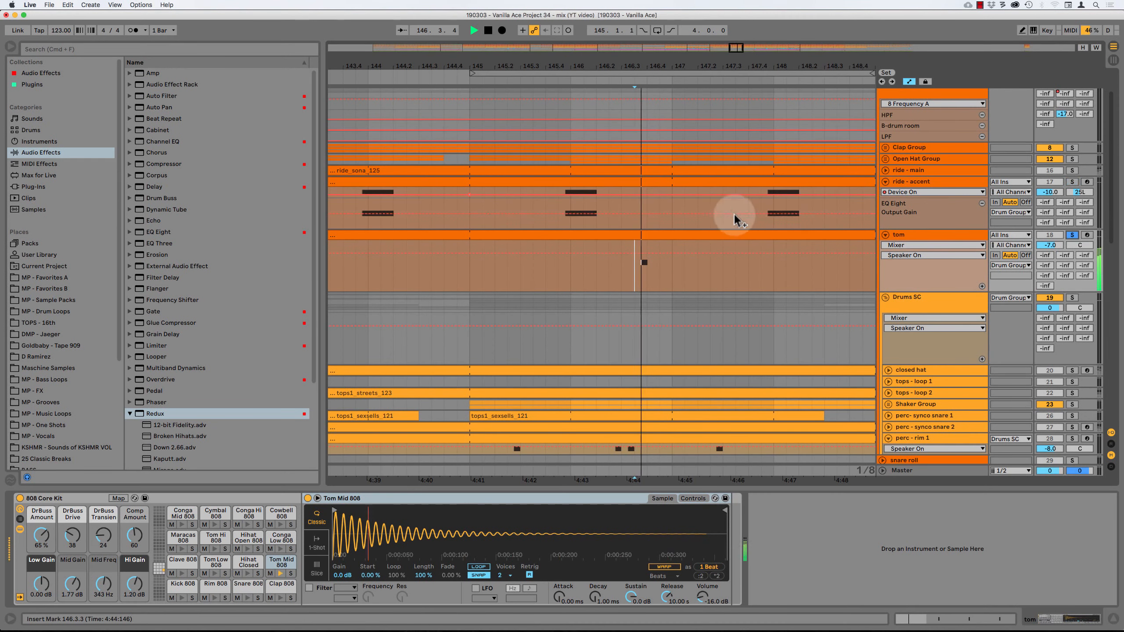
pyautogui.press('space')
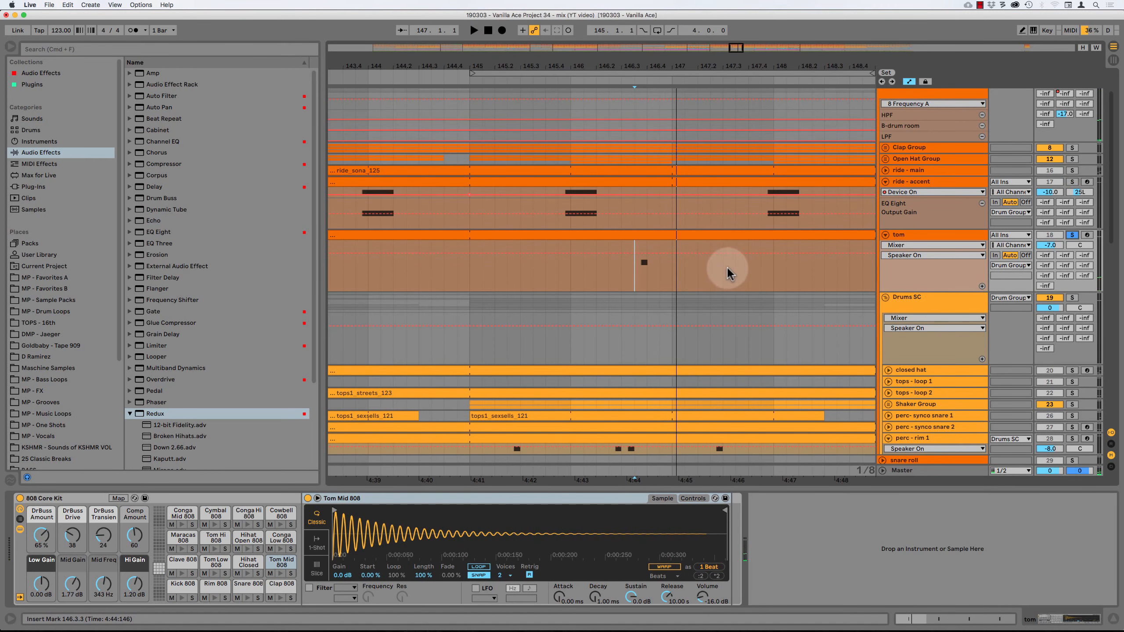
# Mark 146.4.1 to 147.1.1 on the ride - accent track, unfold the Open Hat Group's hat - accent track and play it soloed.
pyautogui.hscroll(3, 708, 270)
pyautogui.moveTo(609, 200); pyautogui.dragTo(648, 204)
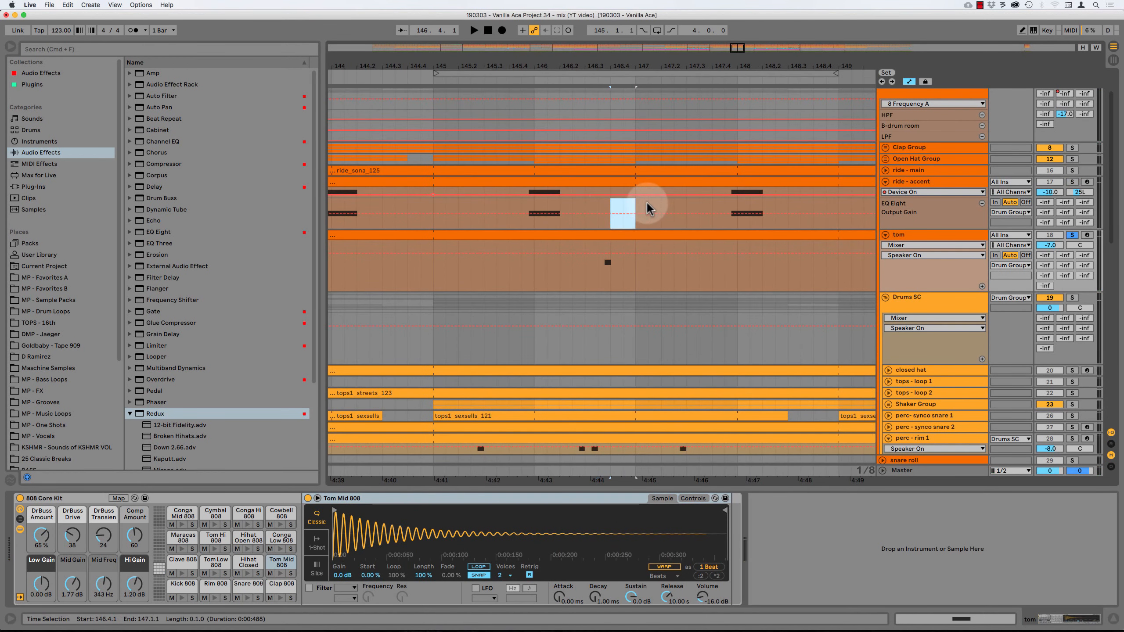
pyautogui.click(886, 159)
pyautogui.click(903, 245)
pyautogui.click(888, 245)
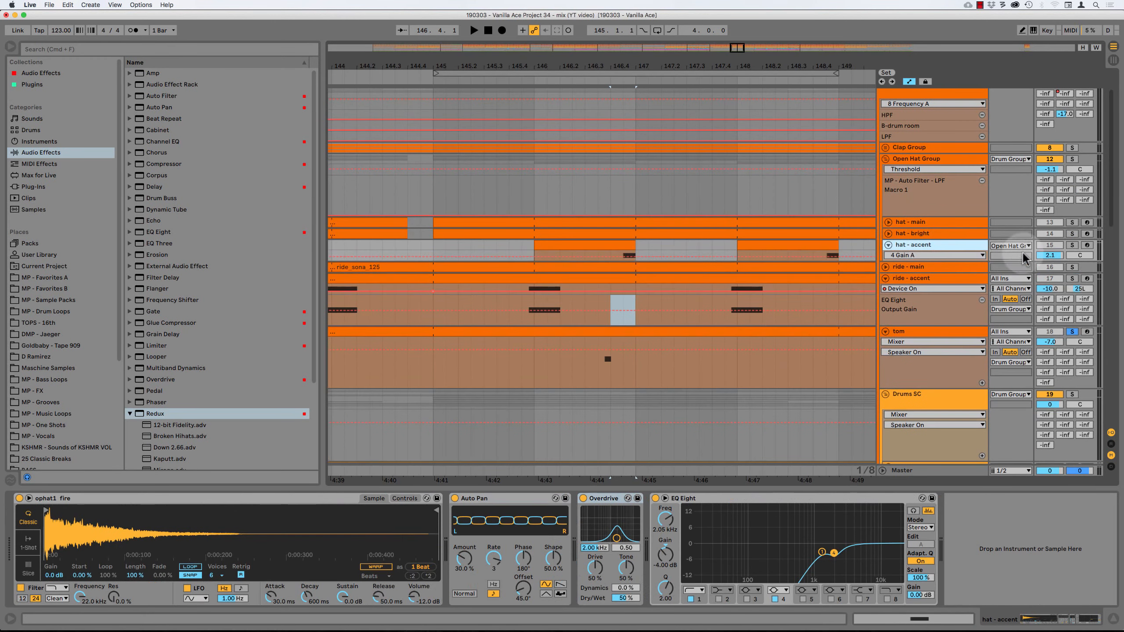
pyautogui.click(1072, 245)
pyautogui.press('space')
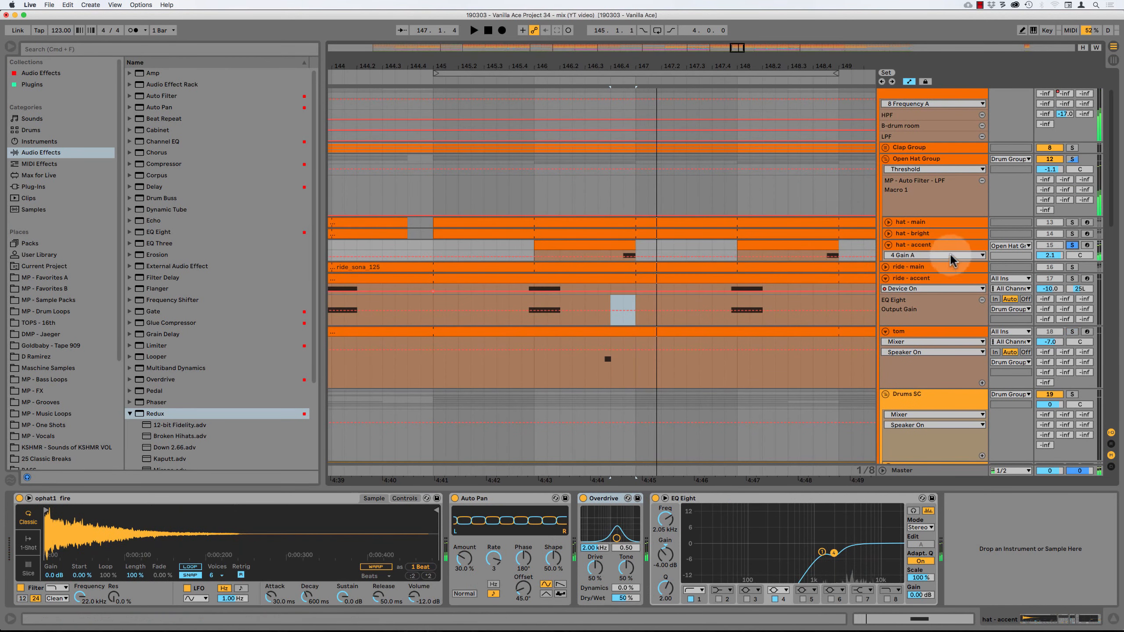
# Mark the range 145.1.1 to 149.1.1 on the tom track to compare its hit spacing with the neighbouring phrases.
pyautogui.scroll(-3, 745, 299)
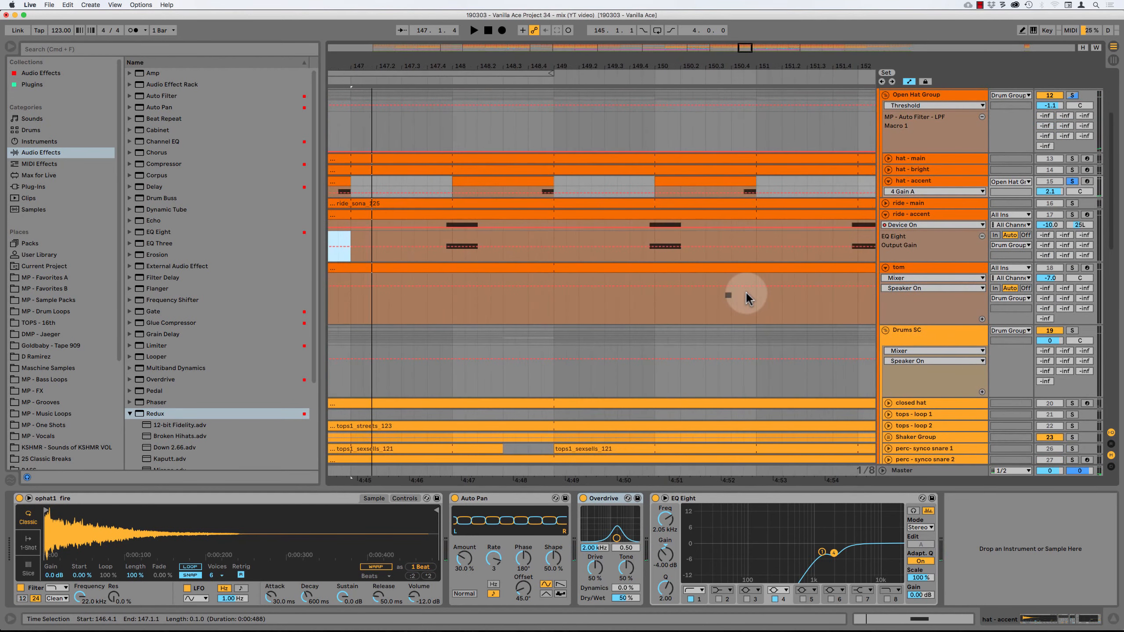
pyautogui.click(768, 305)
pyautogui.press('-')
pyautogui.press('-')
pyautogui.scroll(-5, 767, 295)
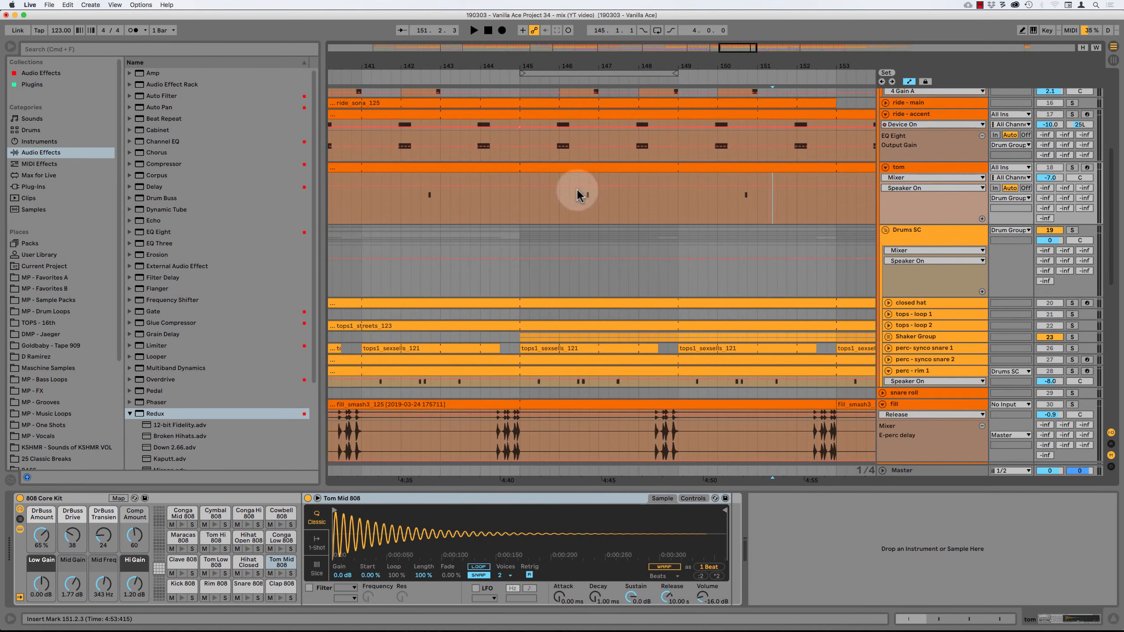
pyautogui.moveTo(517, 197); pyautogui.dragTo(664, 204)
pyautogui.hscroll(3, 677, 203)
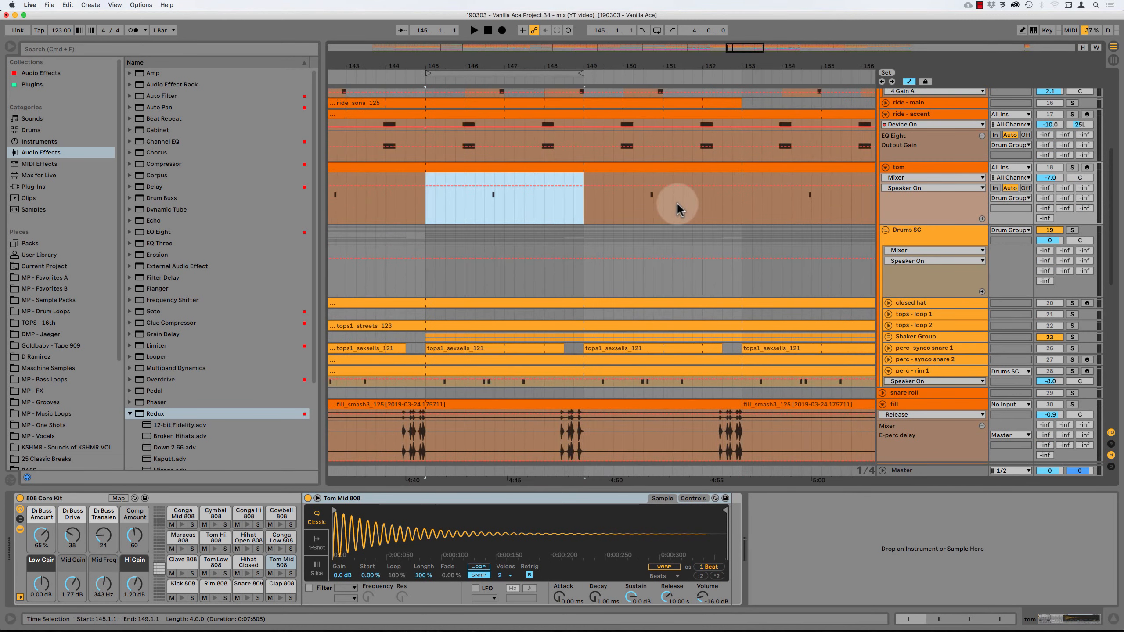
# Solo the fill track and play its fills from about 148.2.1 and from 152.2.3.
pyautogui.scroll(-5, 574, 296)
pyautogui.click(558, 350)
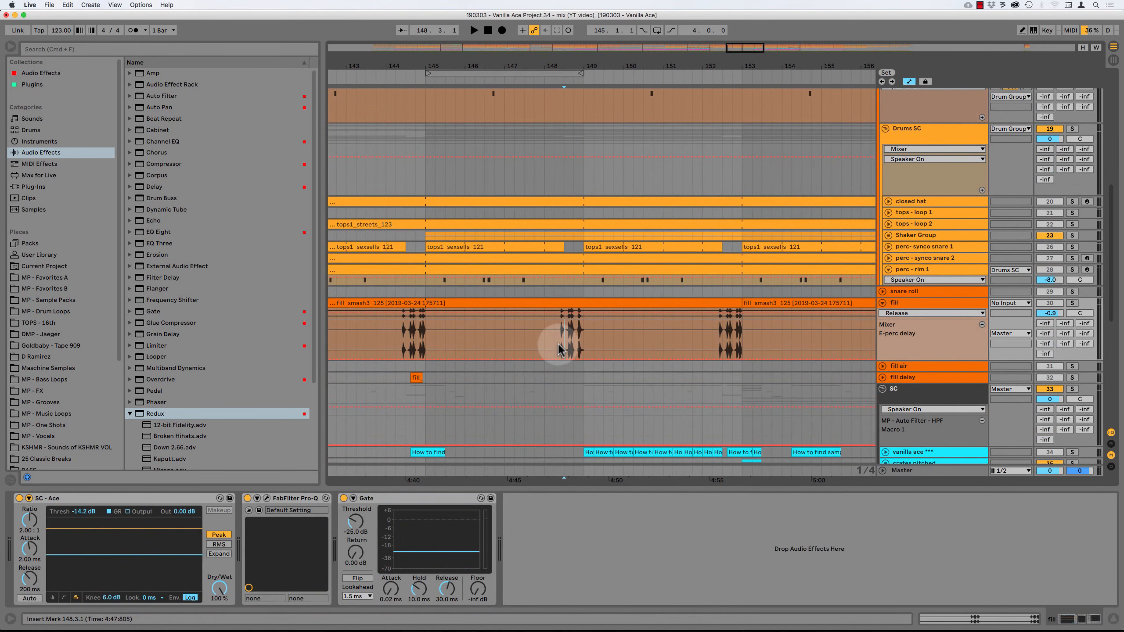
pyautogui.press('+')
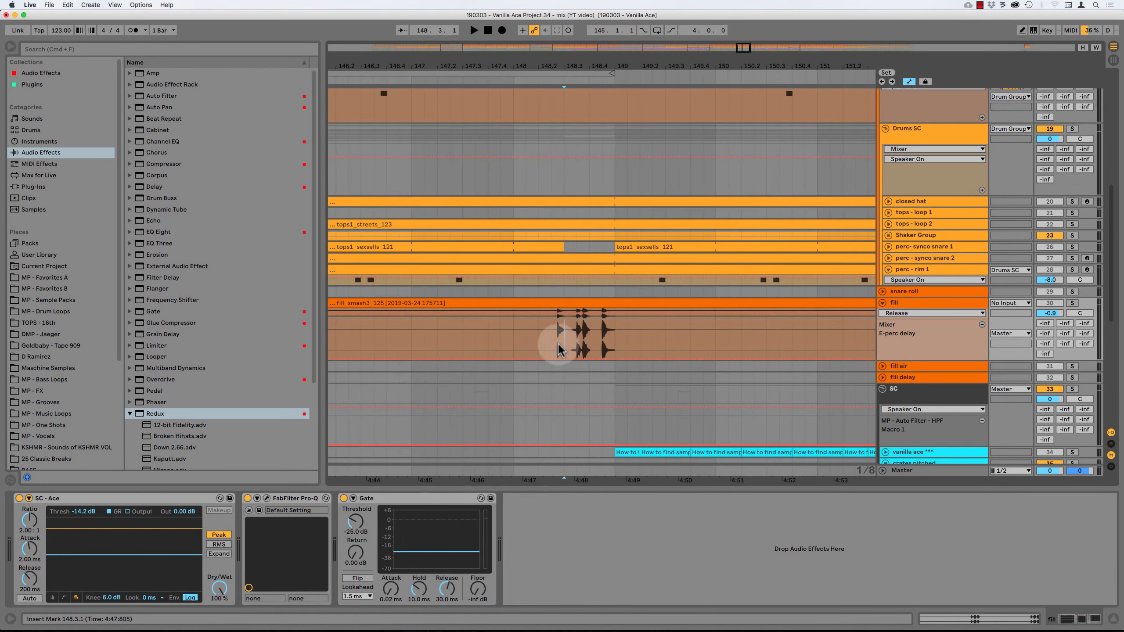
pyautogui.click(1072, 304)
pyautogui.press('space')
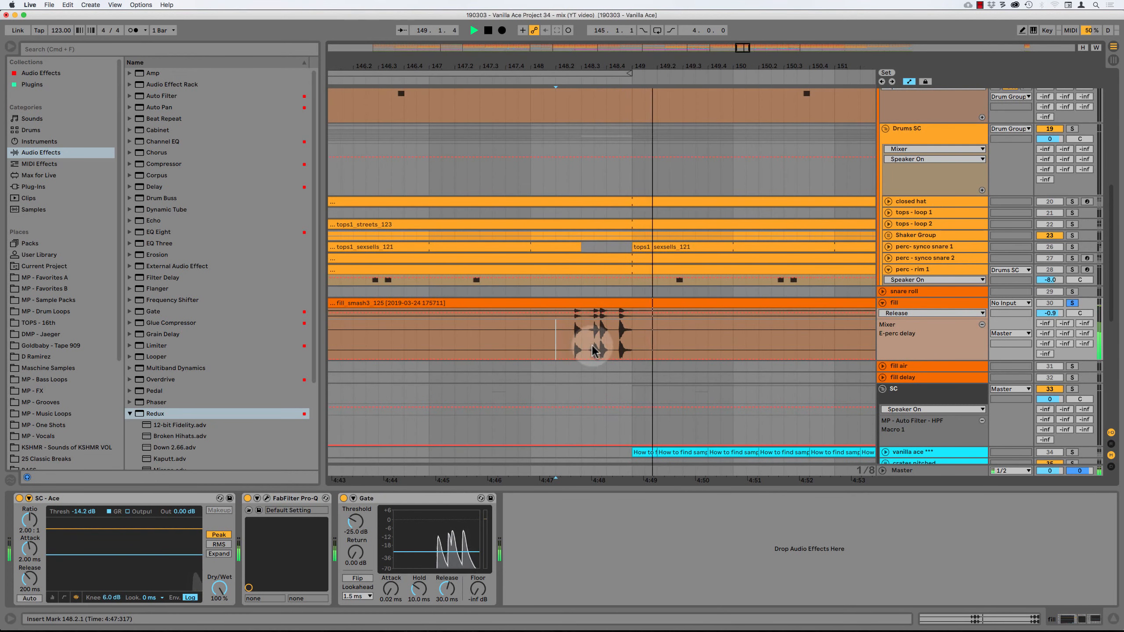
pyautogui.hscroll(5, 597, 347)
pyautogui.press('space')
pyautogui.click(734, 330)
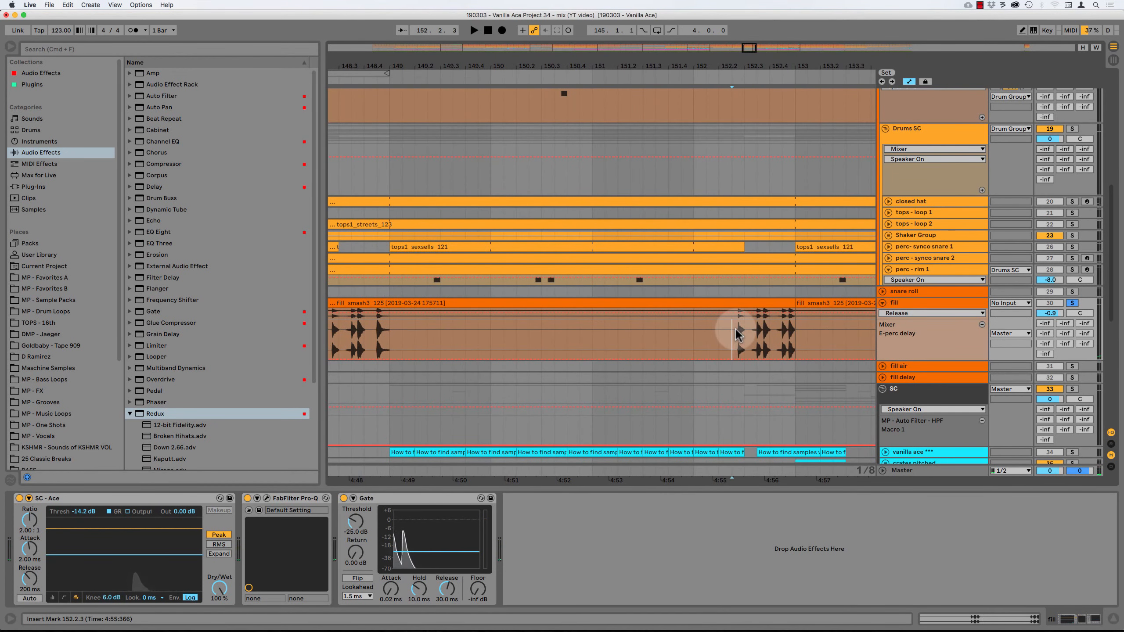
pyautogui.press('space')
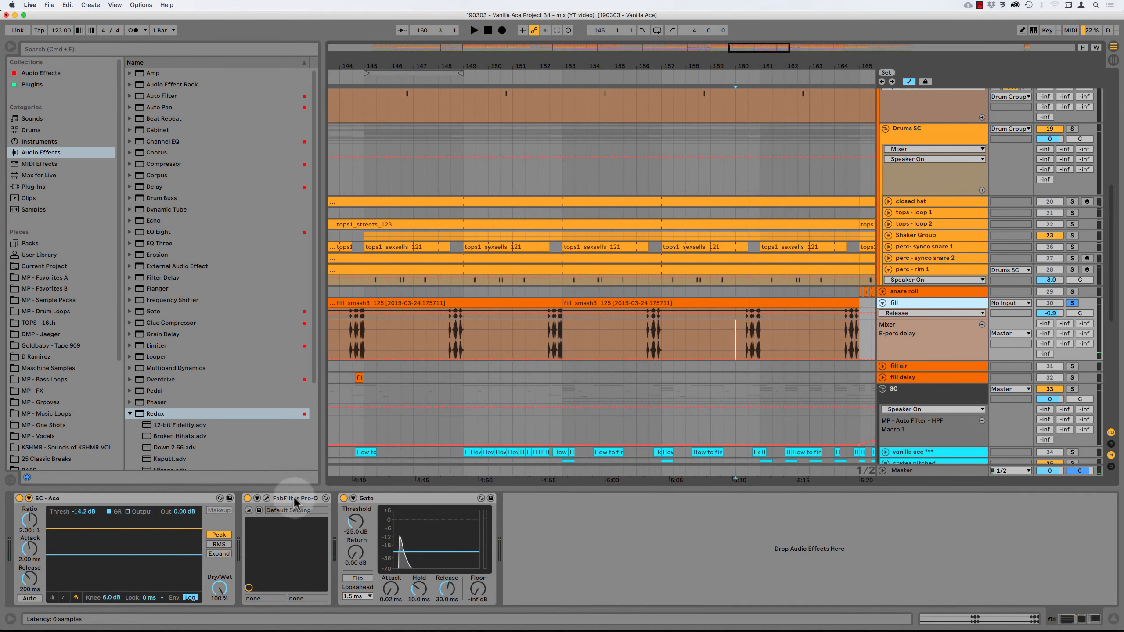
# View the mid-frequency cut in the fill track's FabFilter Pro-Q and play the fill just after bar 160.
pyautogui.click(266, 498)
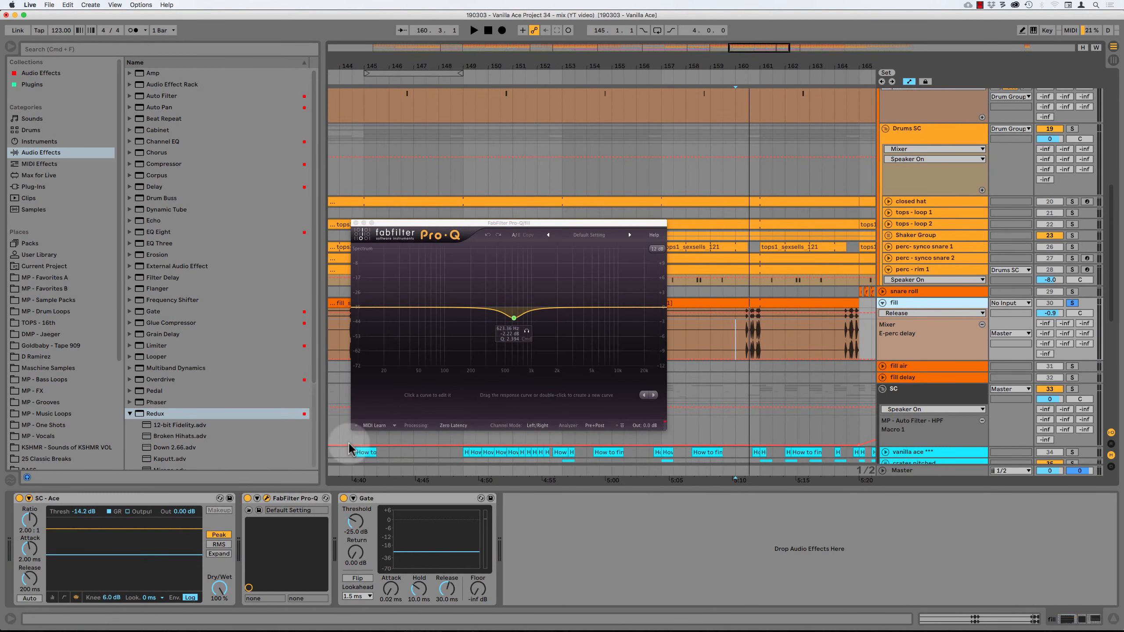
pyautogui.click(514, 318)
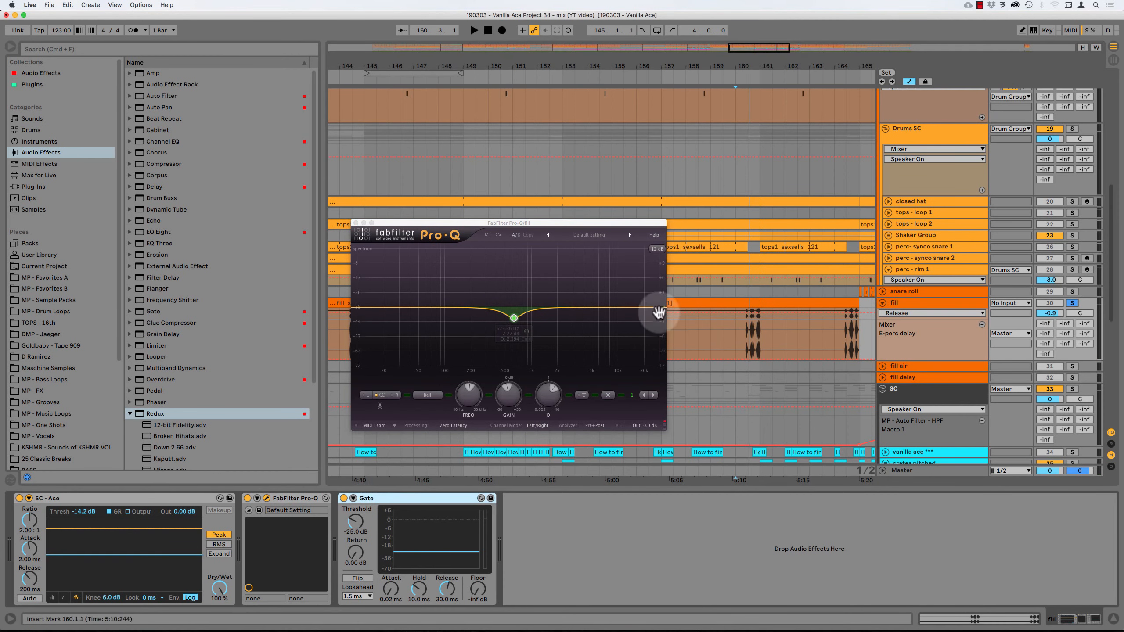
pyautogui.click(743, 344)
pyautogui.press('+')
pyautogui.press('+')
pyautogui.press('+')
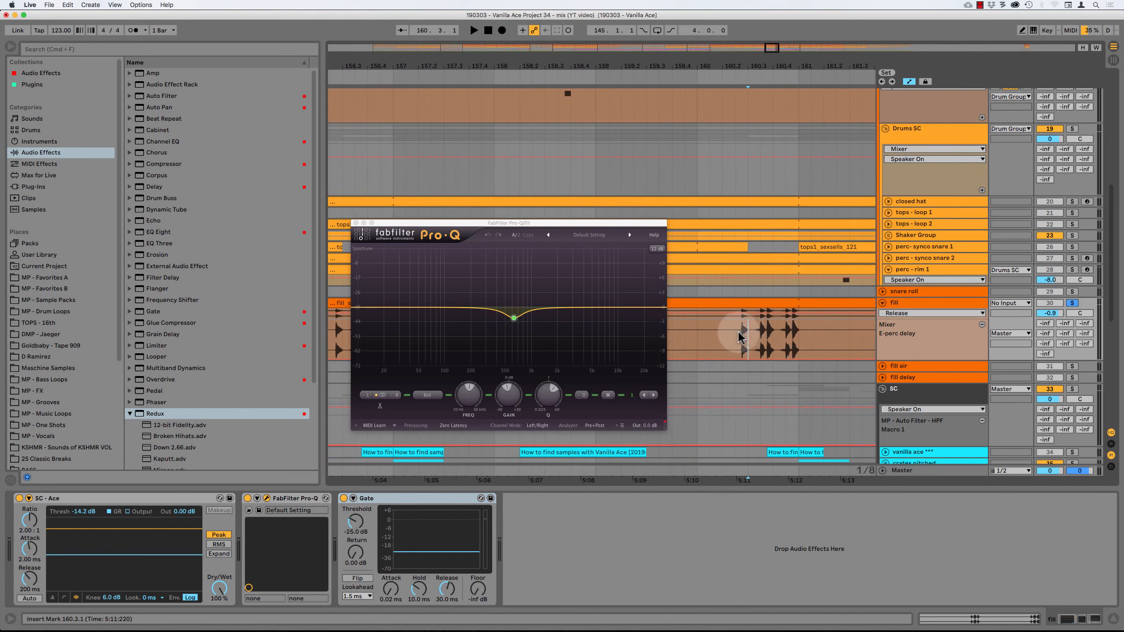
pyautogui.click(731, 338)
pyautogui.press('space')
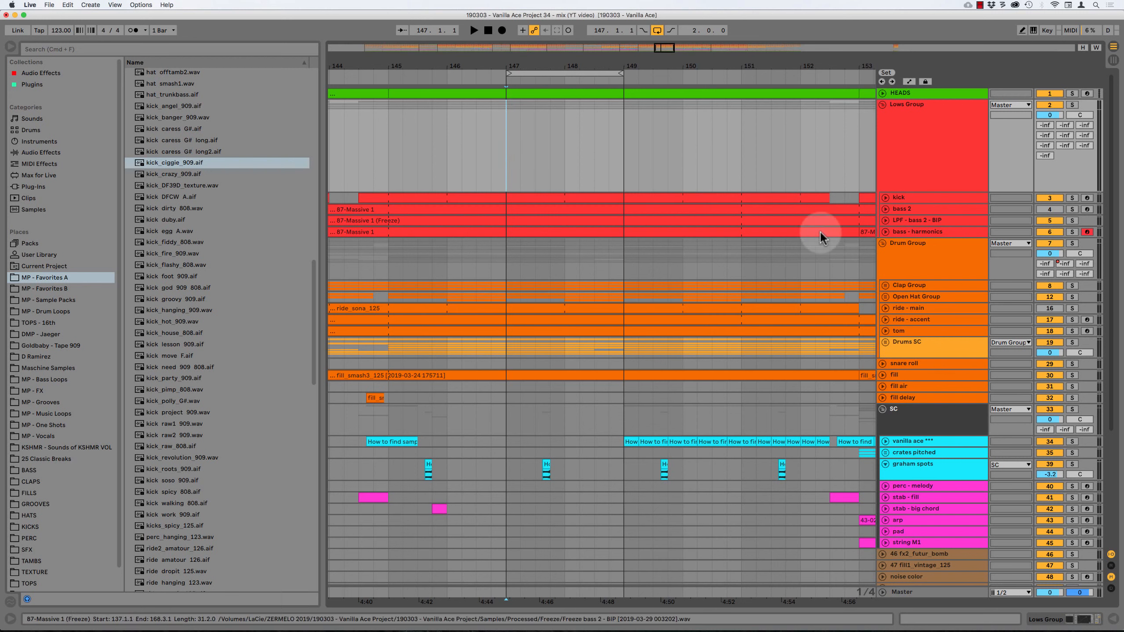
# Unfold the ride - main track and show its device chain.
pyautogui.click(912, 312)
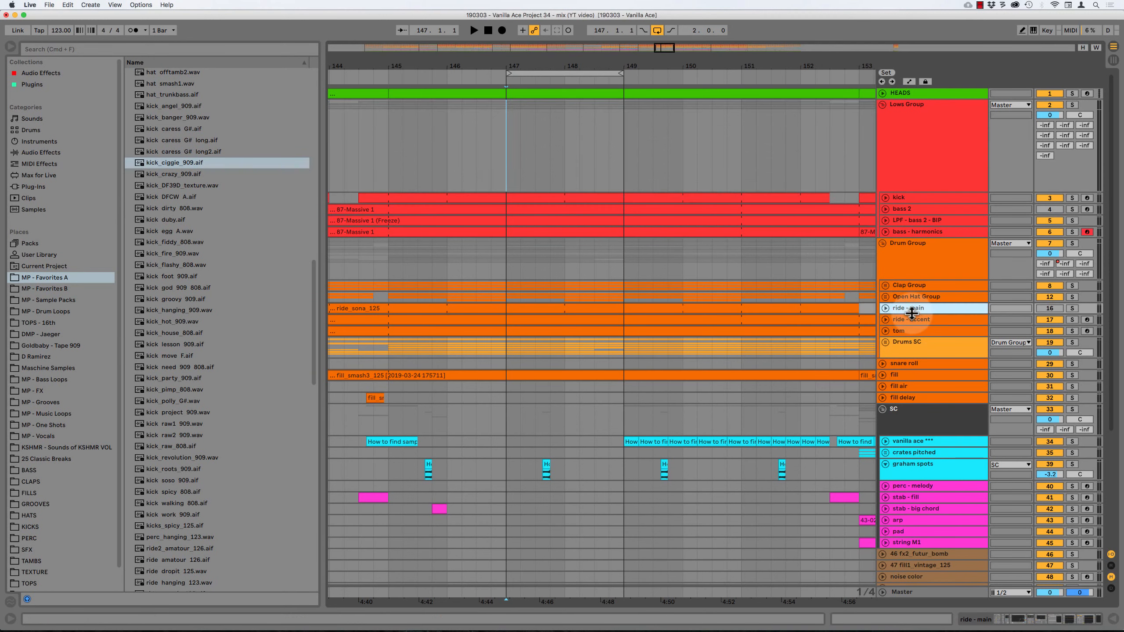
pyautogui.click(886, 308)
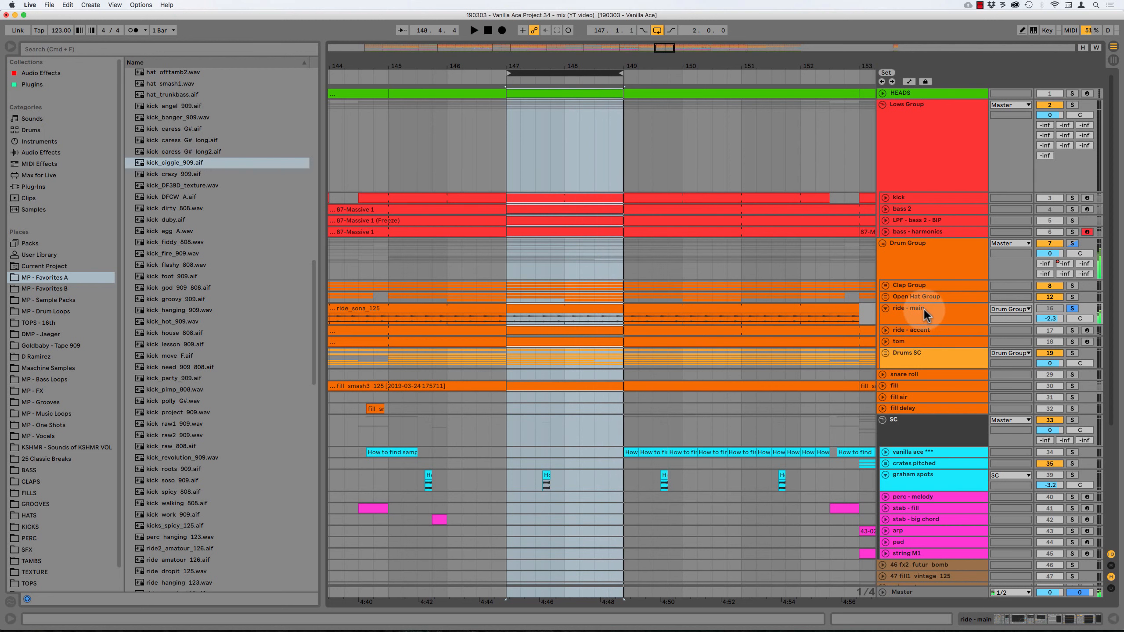
pyautogui.doubleClick(924, 309)
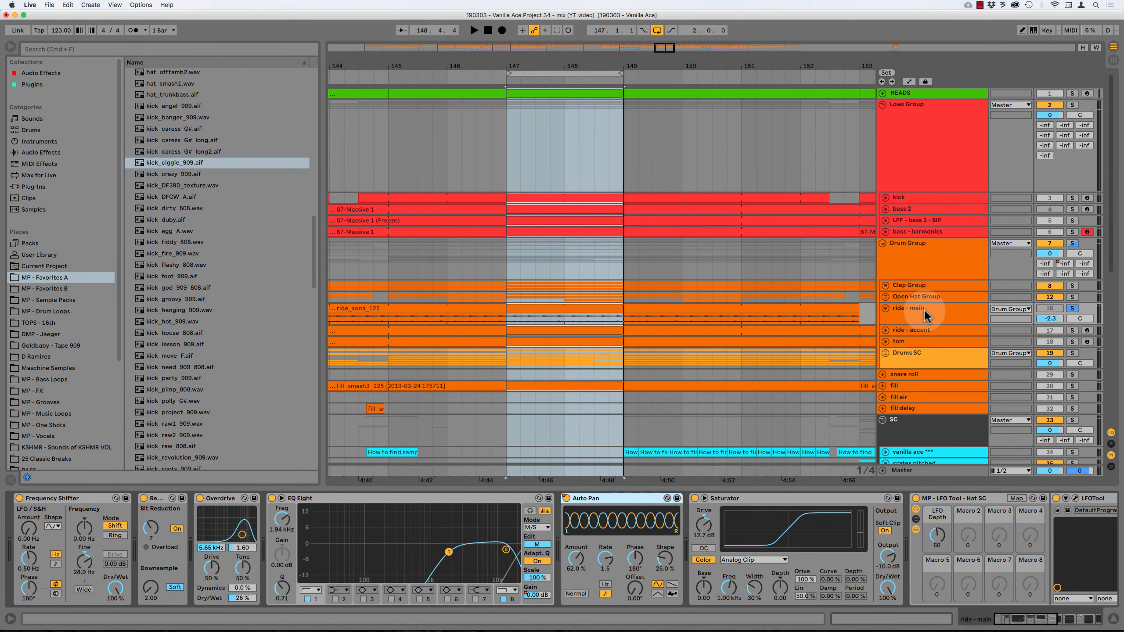
# Inspect the ride - main track's EQ Eight, Saturator and Auto Pan, and play the loop with the track unsoloed.
pyautogui.click(381, 502)
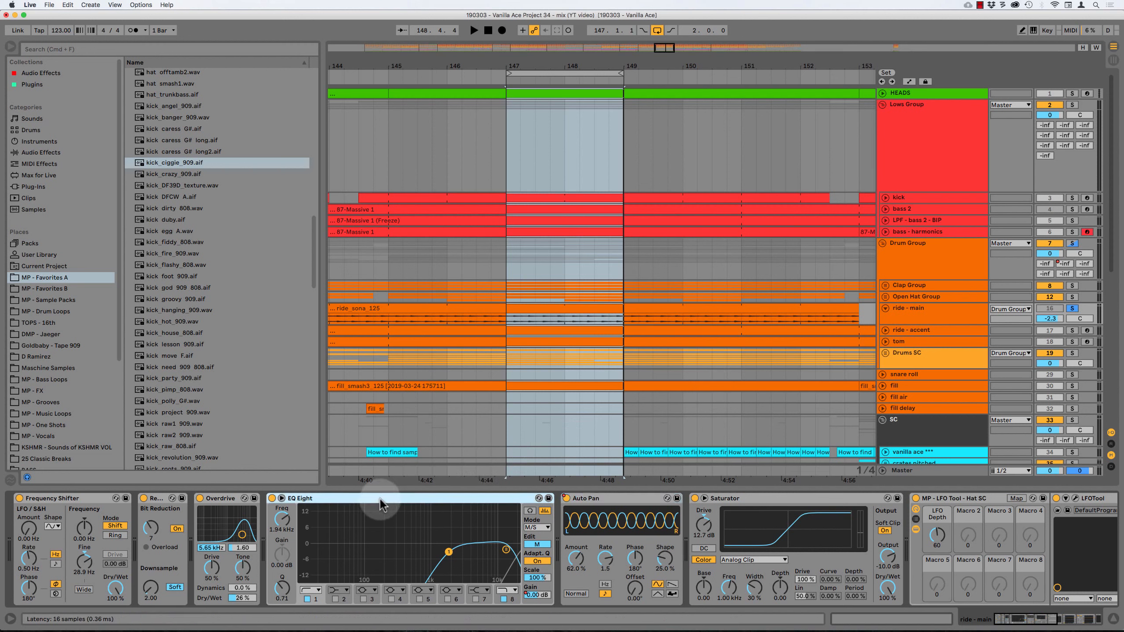
pyautogui.moveTo(382, 511); pyautogui.dragTo(460, 577)
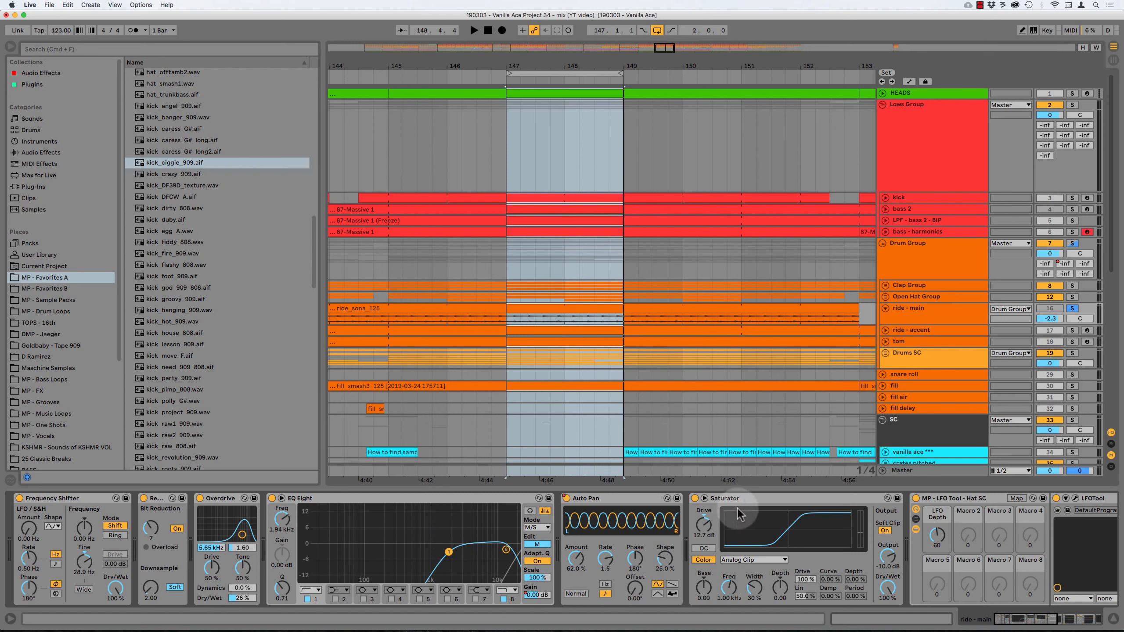
pyautogui.click(765, 495)
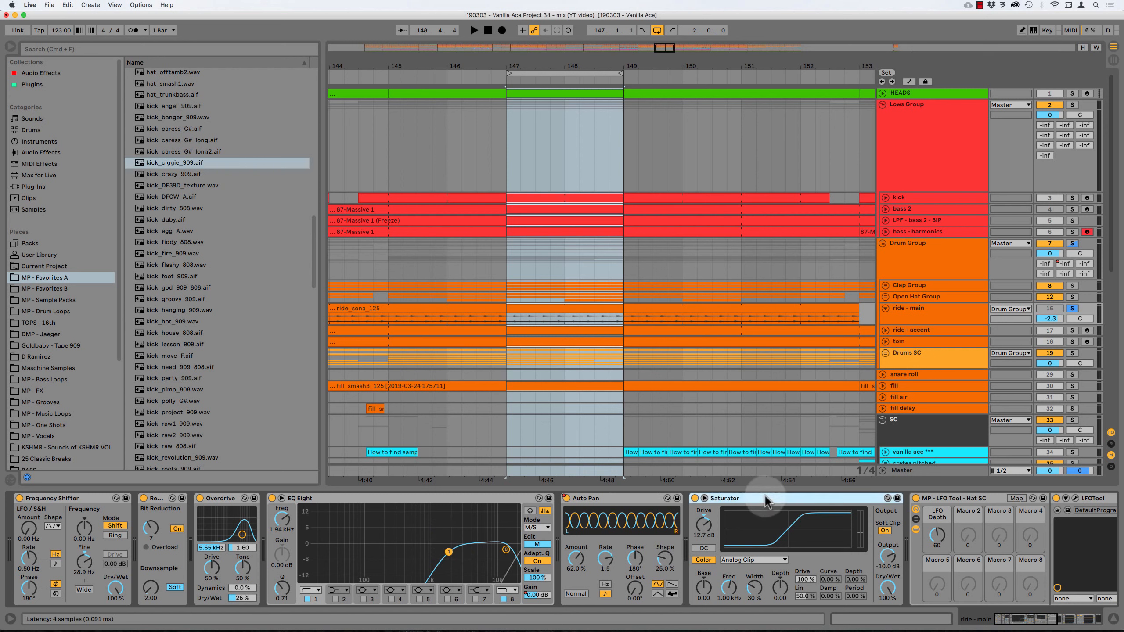
pyautogui.click(631, 497)
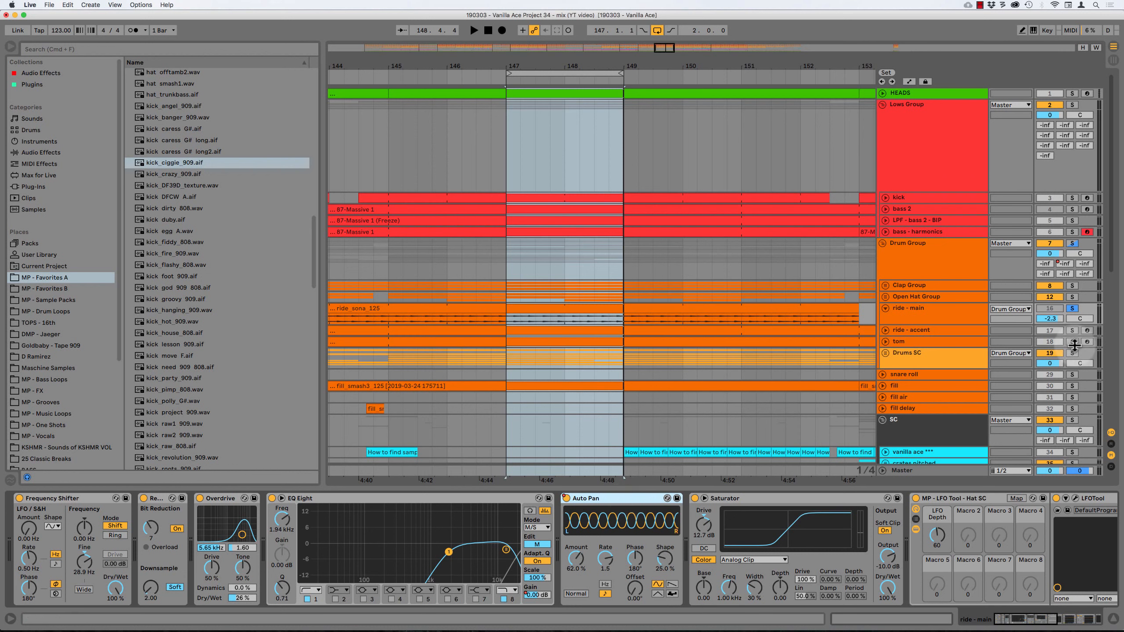
pyautogui.click(1072, 309)
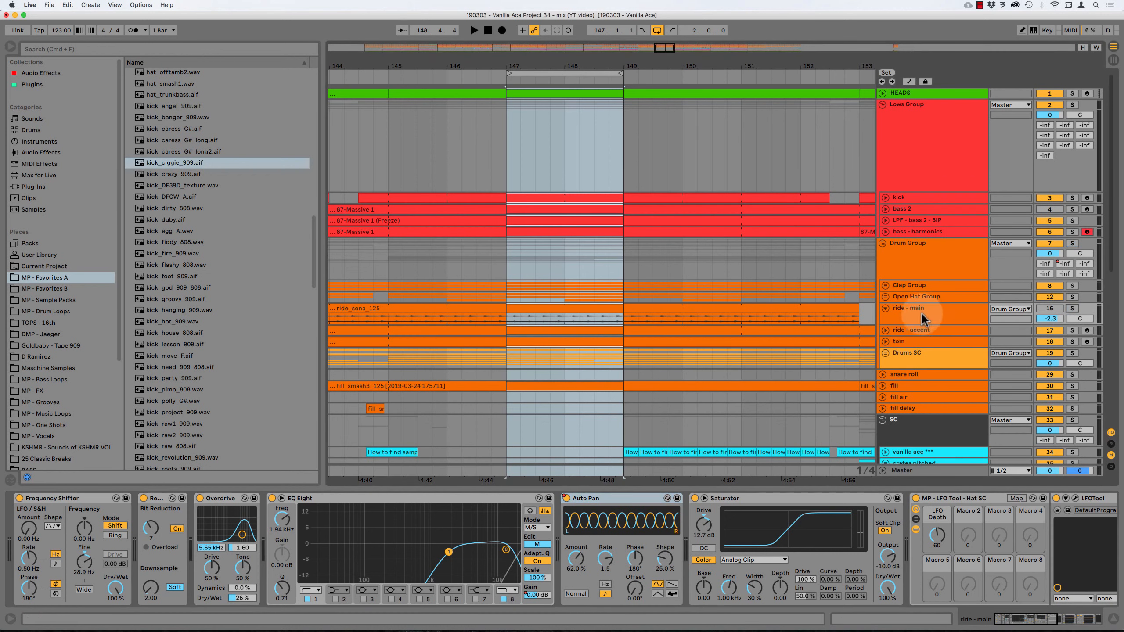
pyautogui.press('space')
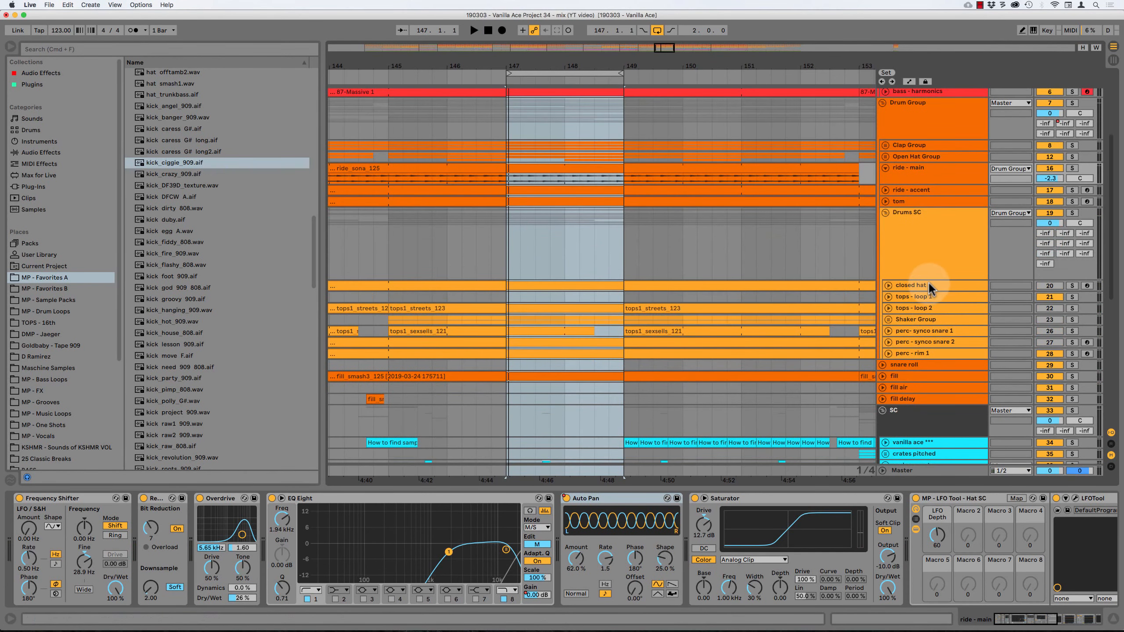
# Solo the closed hat track and inspect its Hihat Closed 909 sample, EQ Eight and SC - Hat sidechain compressor.
pyautogui.click(931, 285)
pyautogui.click(1073, 286)
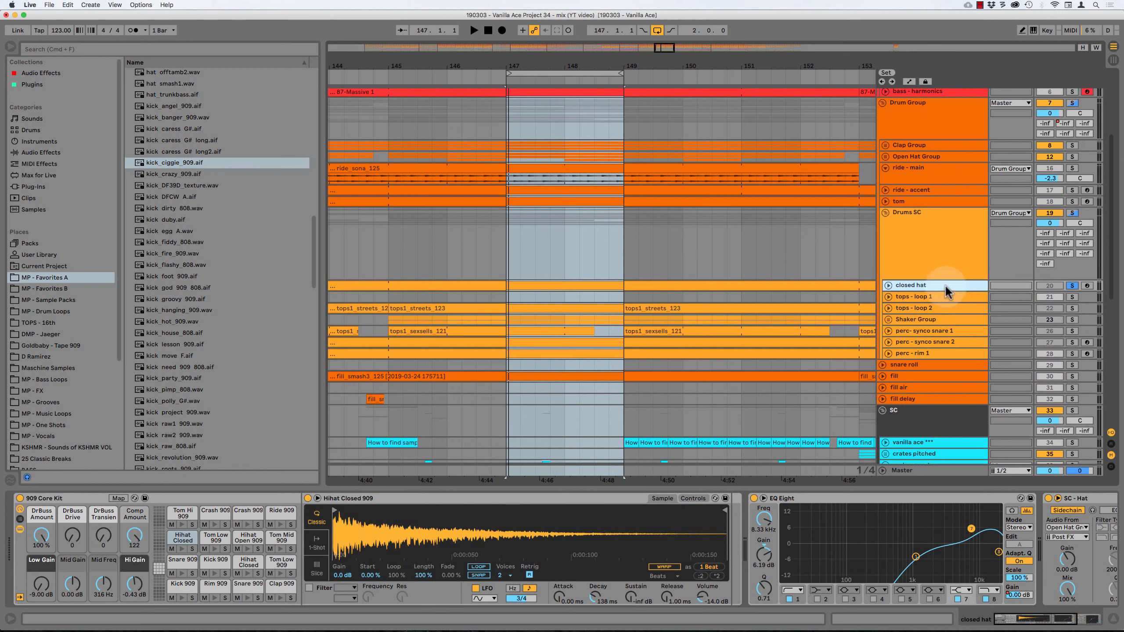
pyautogui.click(447, 498)
pyautogui.hscroll(10, 440, 500)
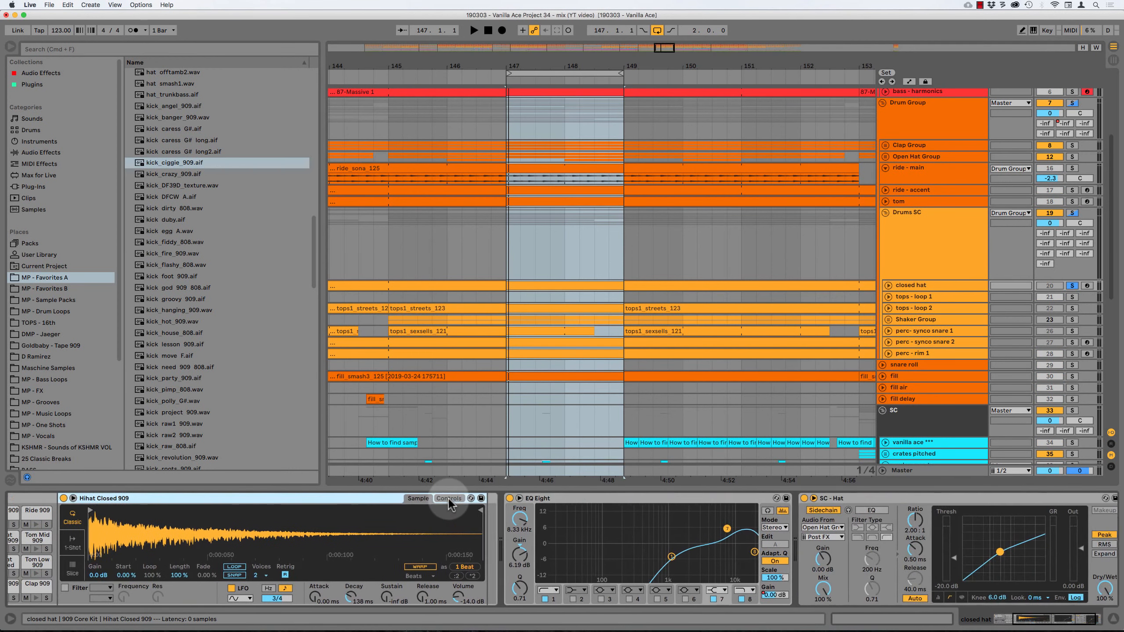
pyautogui.click(781, 500)
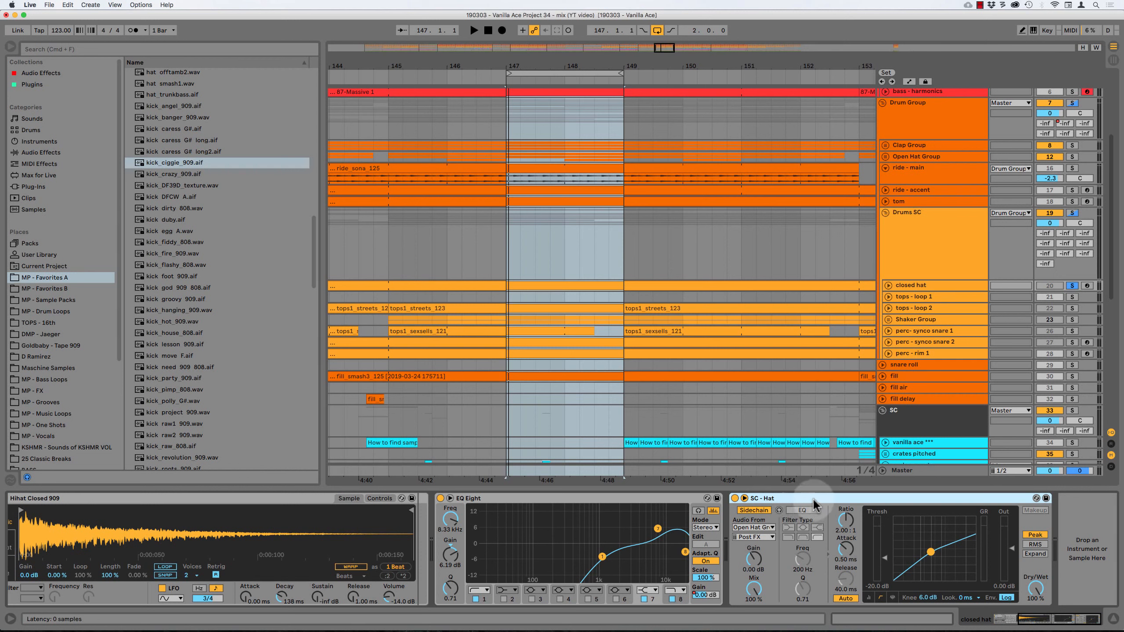
# Unfold the closed hat track and play it soloed over the loop from 147.1.1 to 149.1.1.
pyautogui.click(888, 285)
pyautogui.click(506, 238)
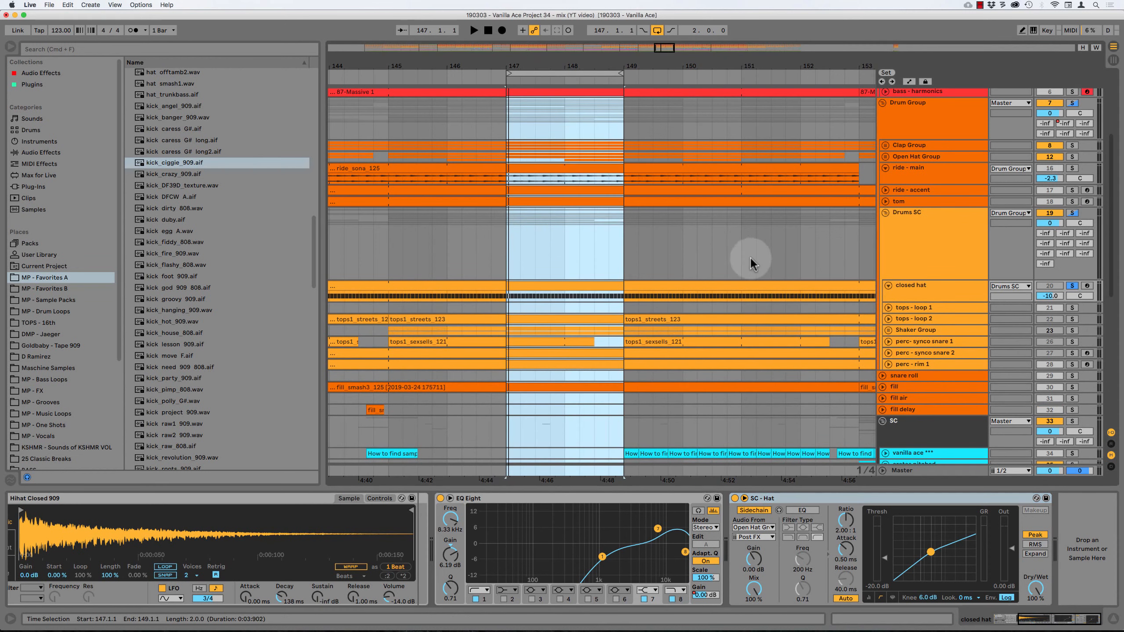
pyautogui.press('space')
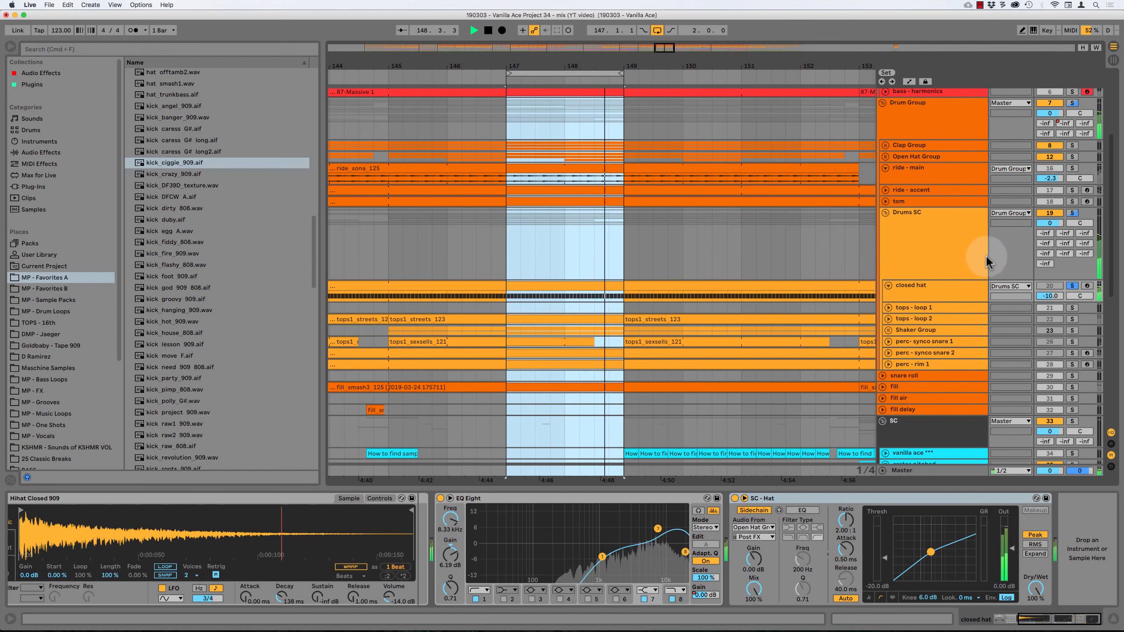
pyautogui.press('space')
# Unsolo the closed hat and switch the track off and on during playback to compare the groove with and without it.
pyautogui.click(1073, 286)
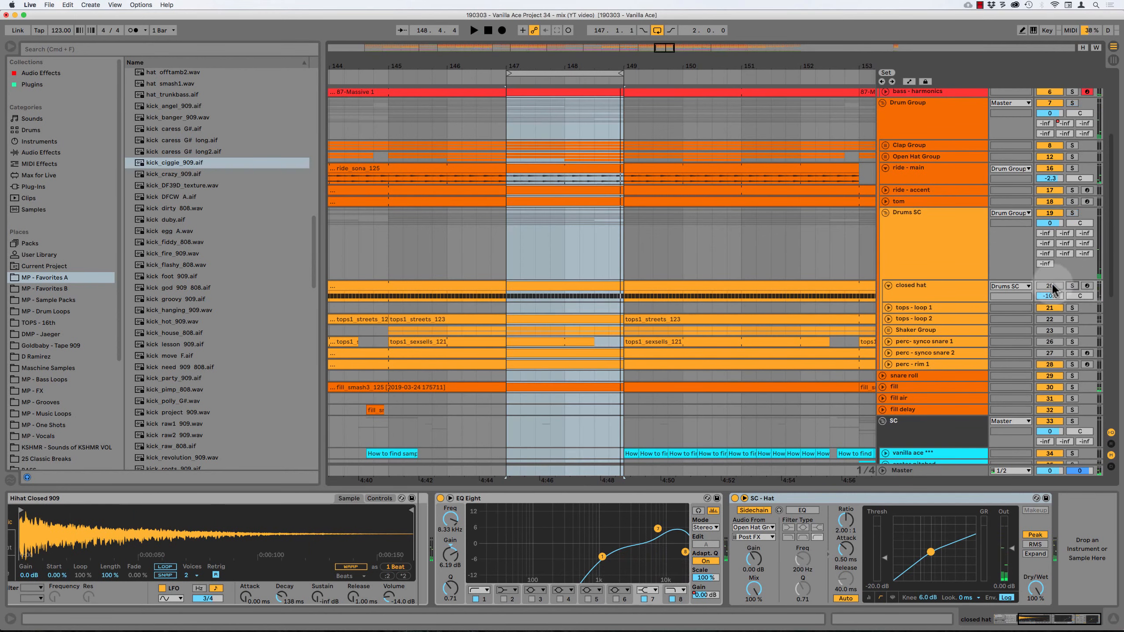
pyautogui.click(1048, 286)
pyautogui.press('space')
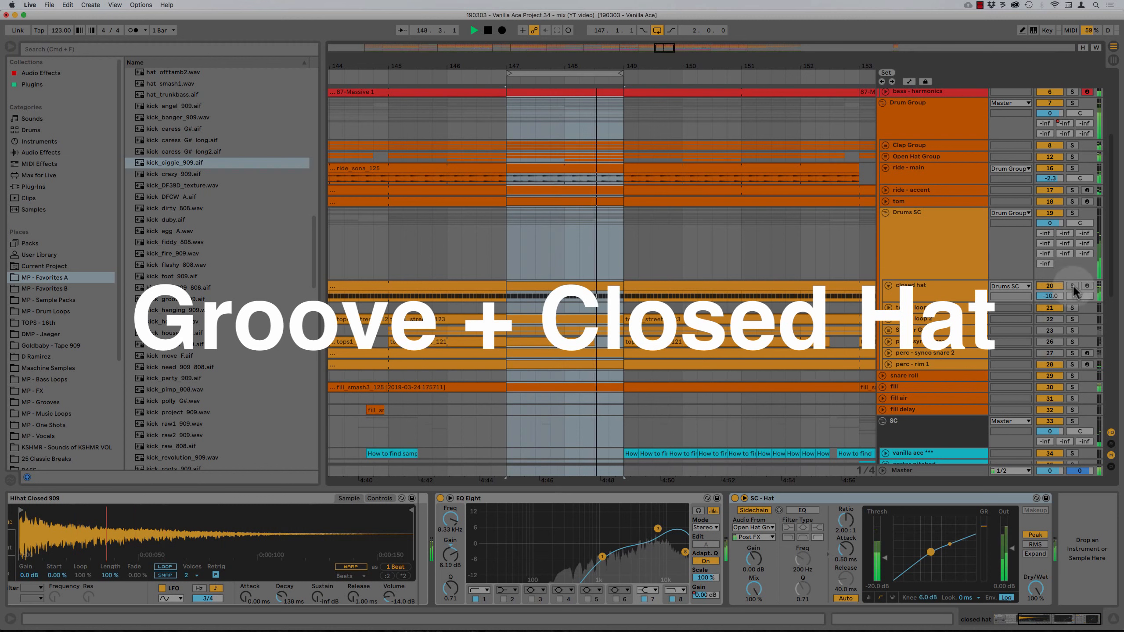
pyautogui.click(1056, 286)
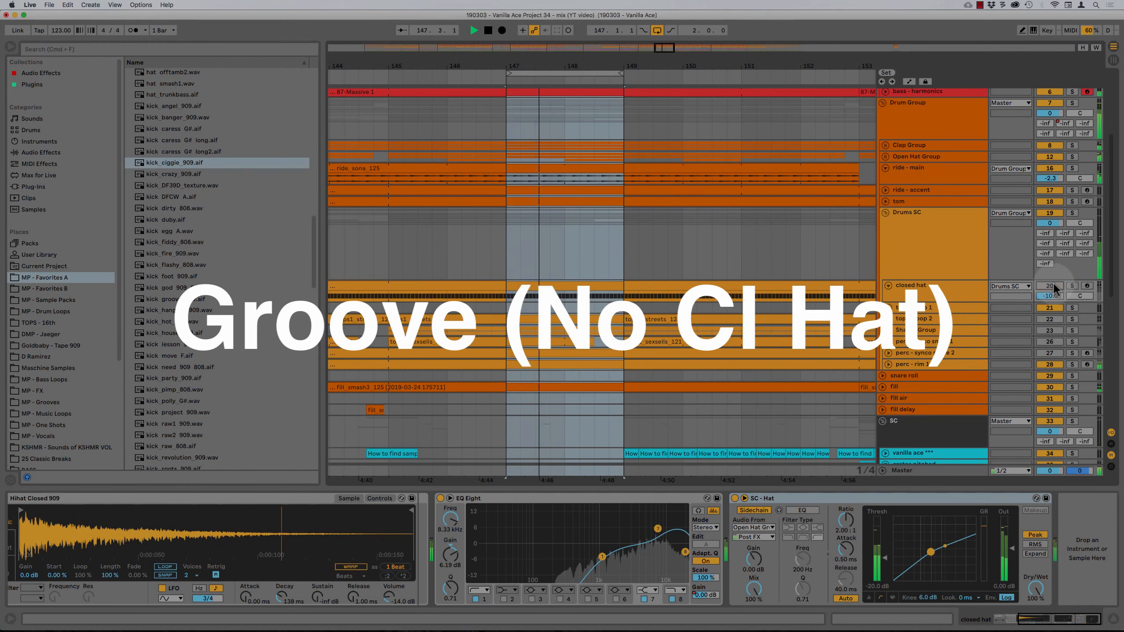
pyautogui.click(1055, 286)
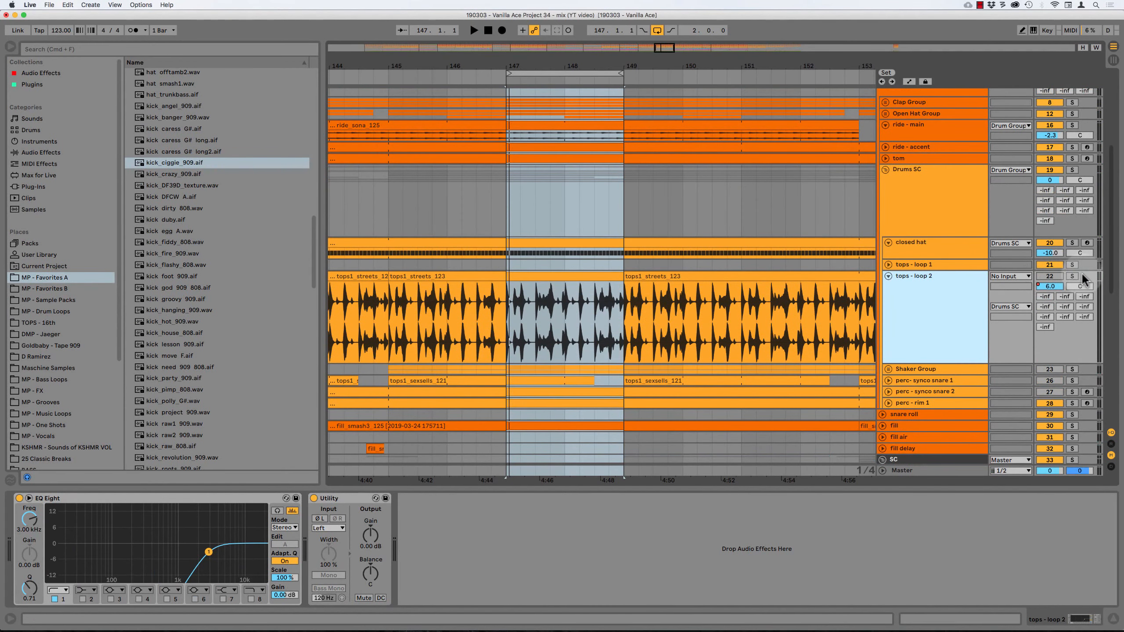
# Solo the tops - loop 2 track and play it over the looped range.
pyautogui.click(1072, 276)
pyautogui.click(956, 287)
pyautogui.press('space')
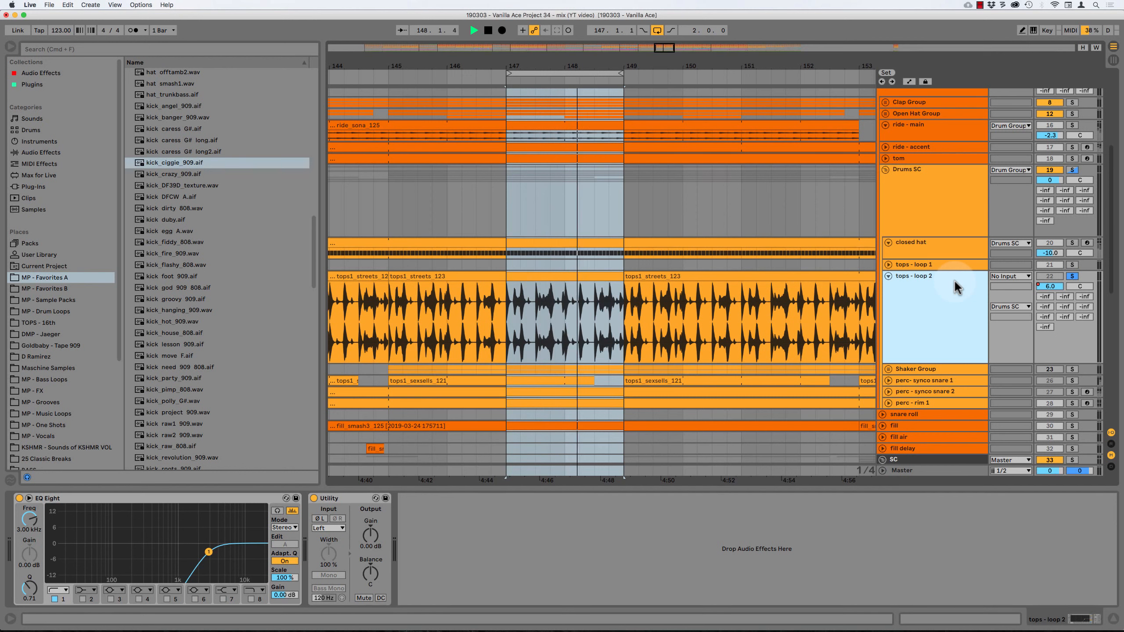
pyautogui.press('space')
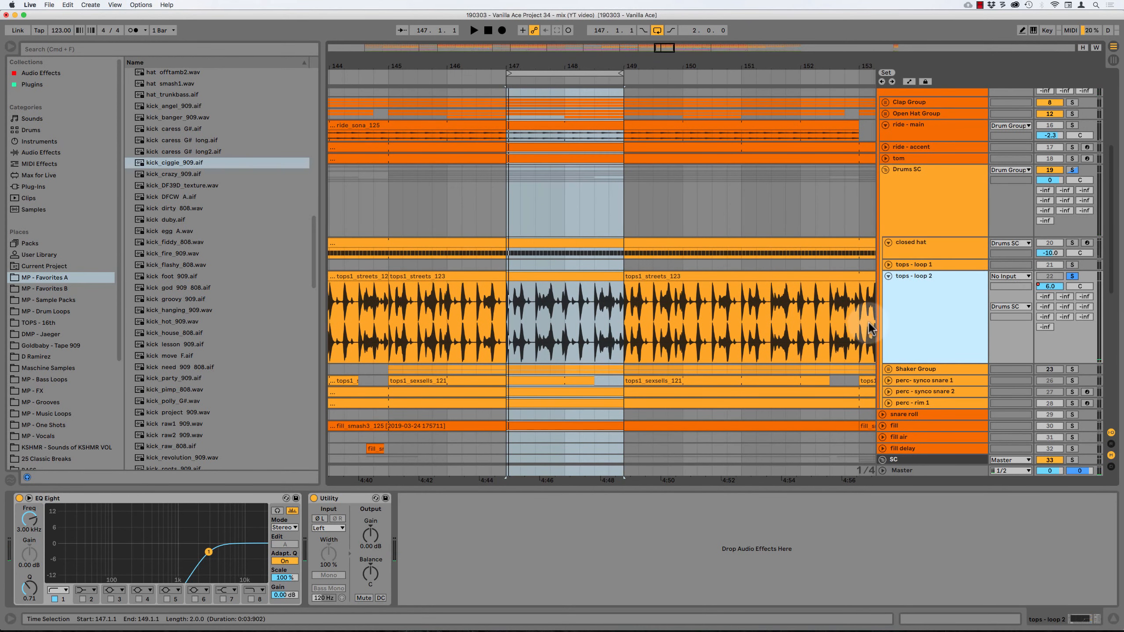
# Unfold the Open Hat Group and inspect the hat - accent track's sample and effect chain.
pyautogui.scroll(3, 896, 283)
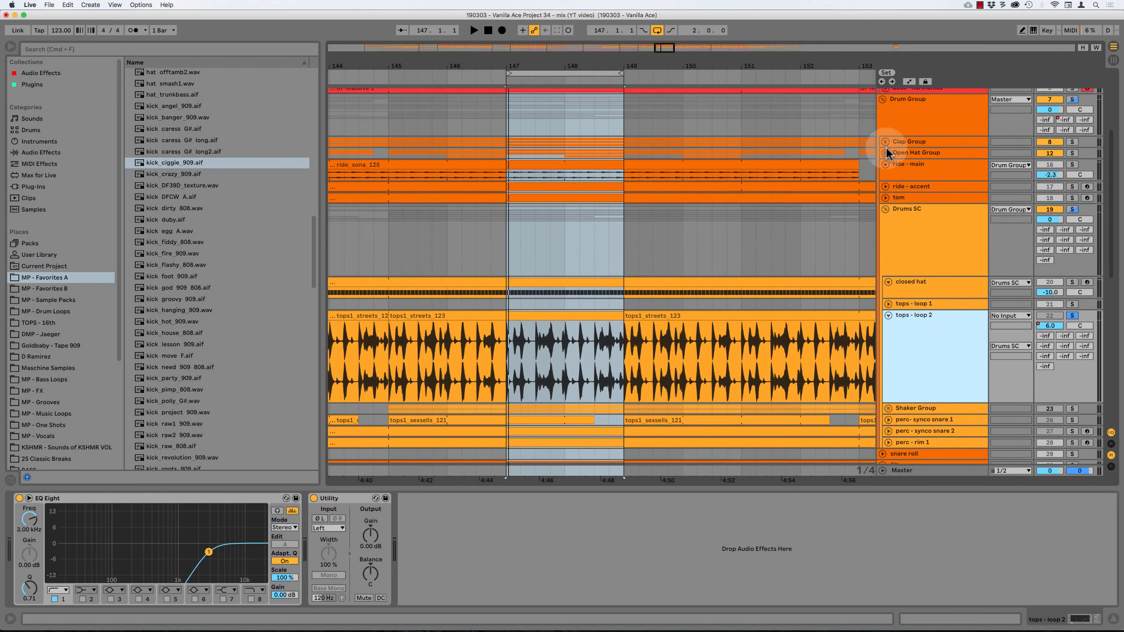
pyautogui.click(885, 153)
pyautogui.click(918, 222)
pyautogui.click(921, 202)
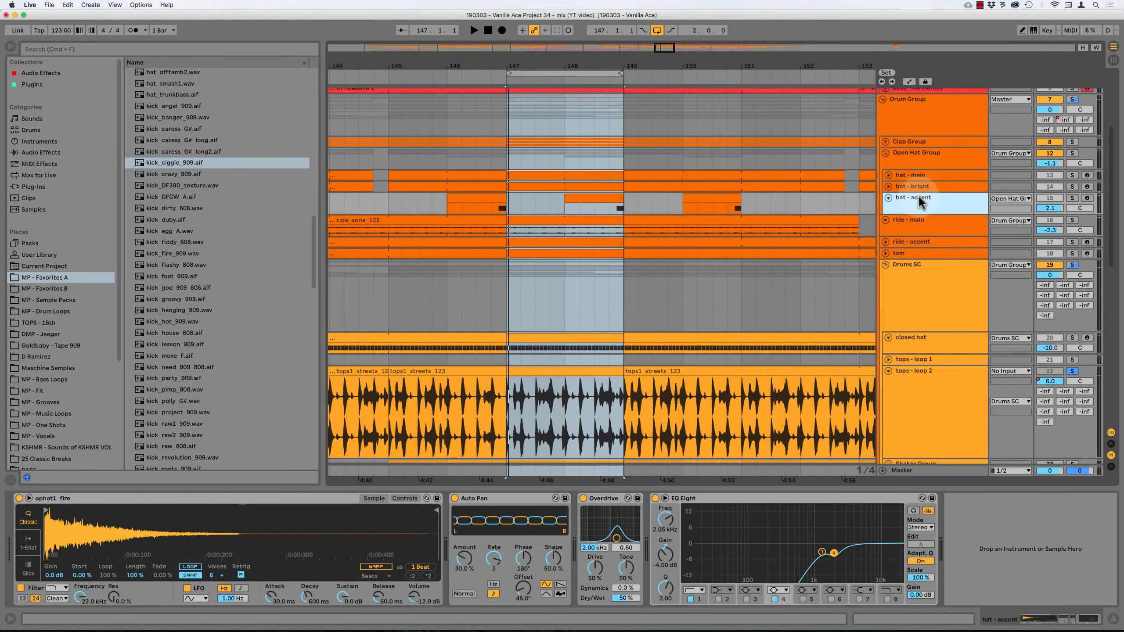
# Return to the tops - loop 2 track, unsolo it and examine its EQ Eight low cut.
pyautogui.scroll(-8, 905, 226)
pyautogui.click(918, 297)
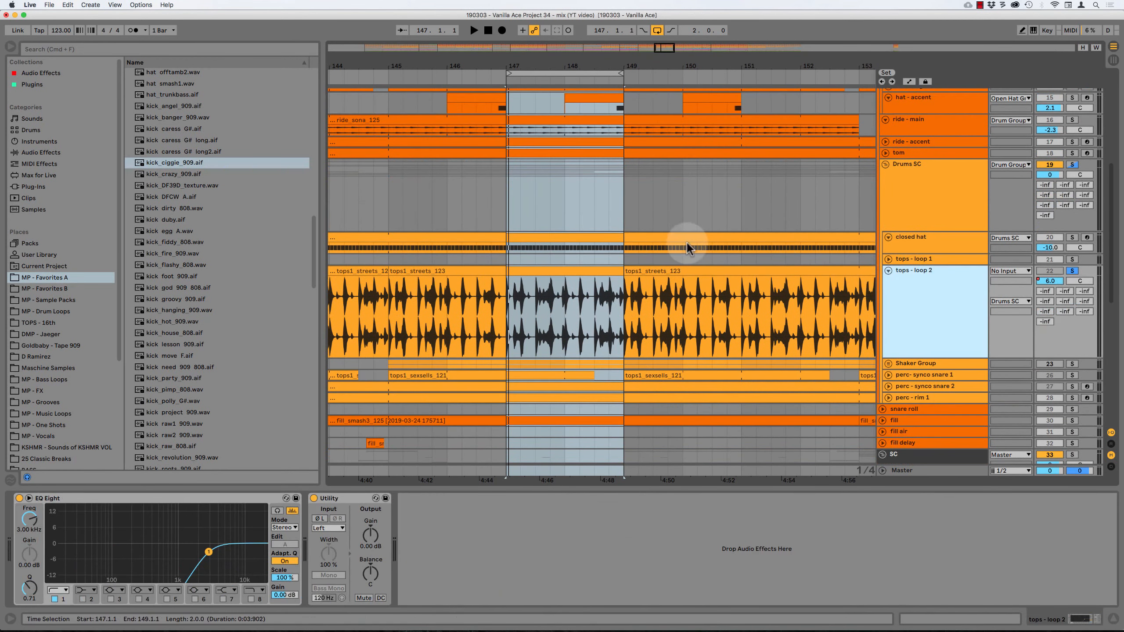
pyautogui.click(1072, 271)
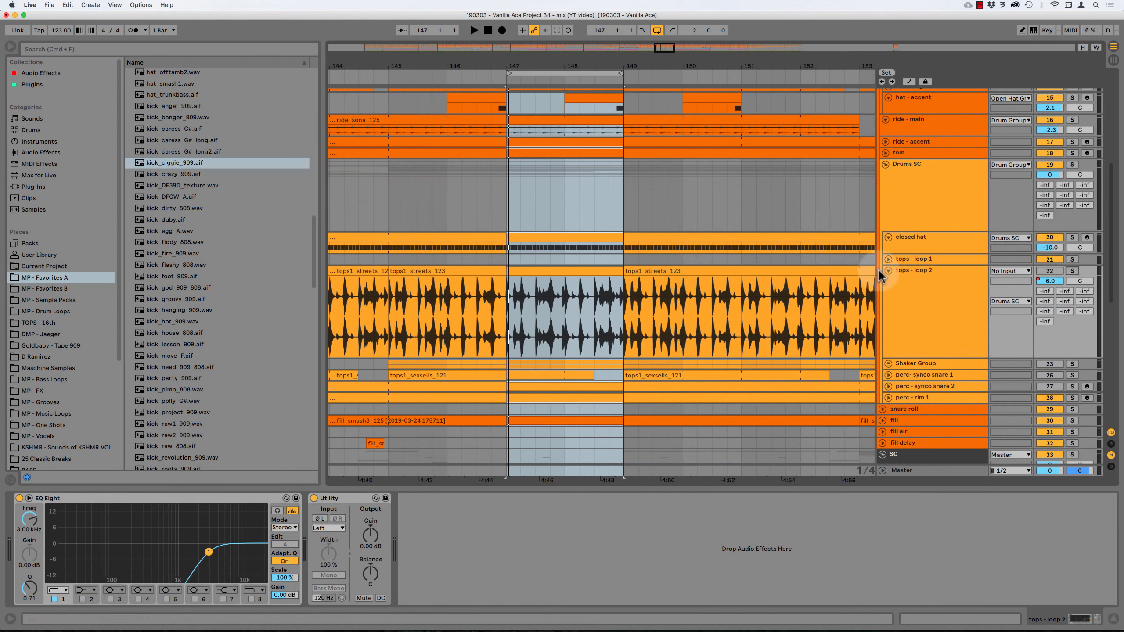
pyautogui.click(931, 289)
pyautogui.moveTo(157, 522); pyautogui.dragTo(300, 606)
# Solo the Shaker Group, inspect the device chains of both shaker tracks and play them over the loop.
pyautogui.scroll(-5, 905, 297)
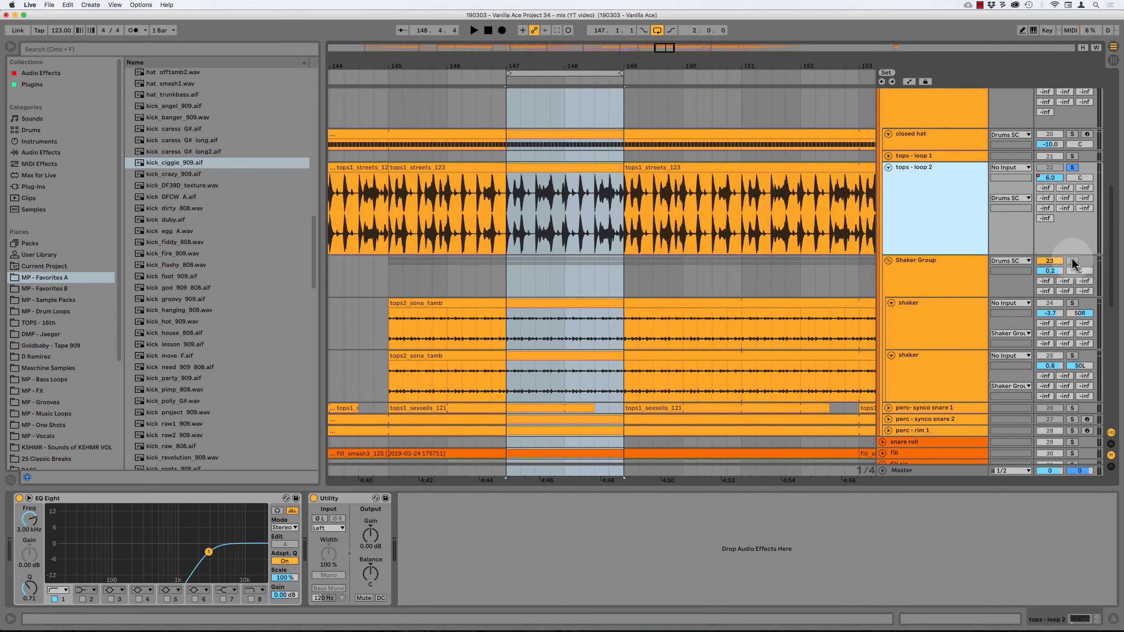
pyautogui.click(1073, 261)
pyautogui.click(939, 314)
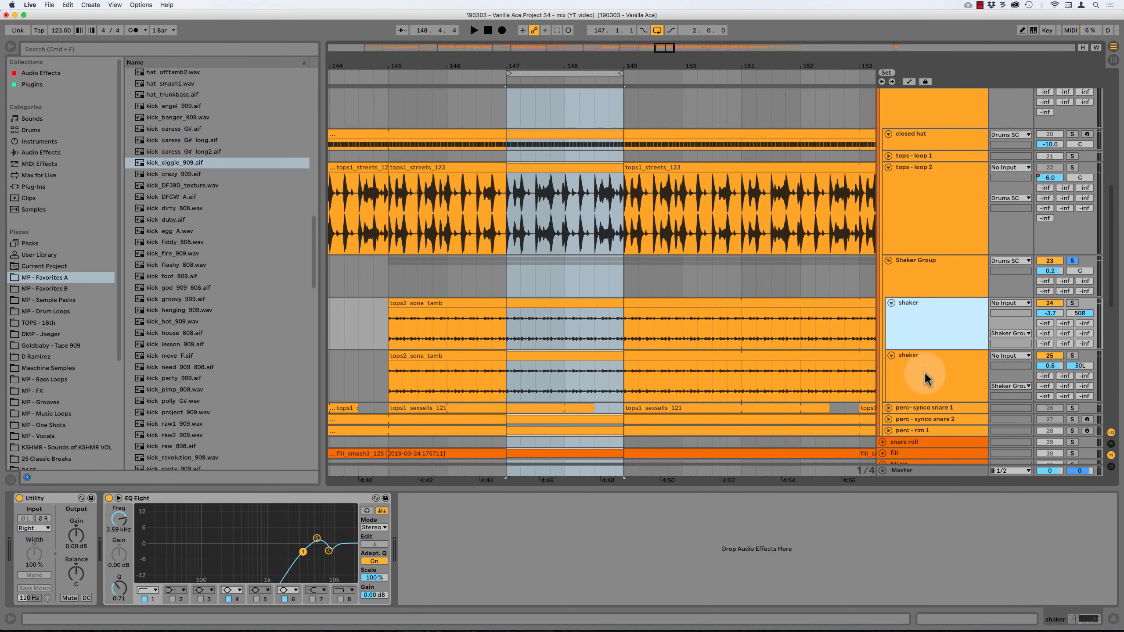
pyautogui.click(924, 386)
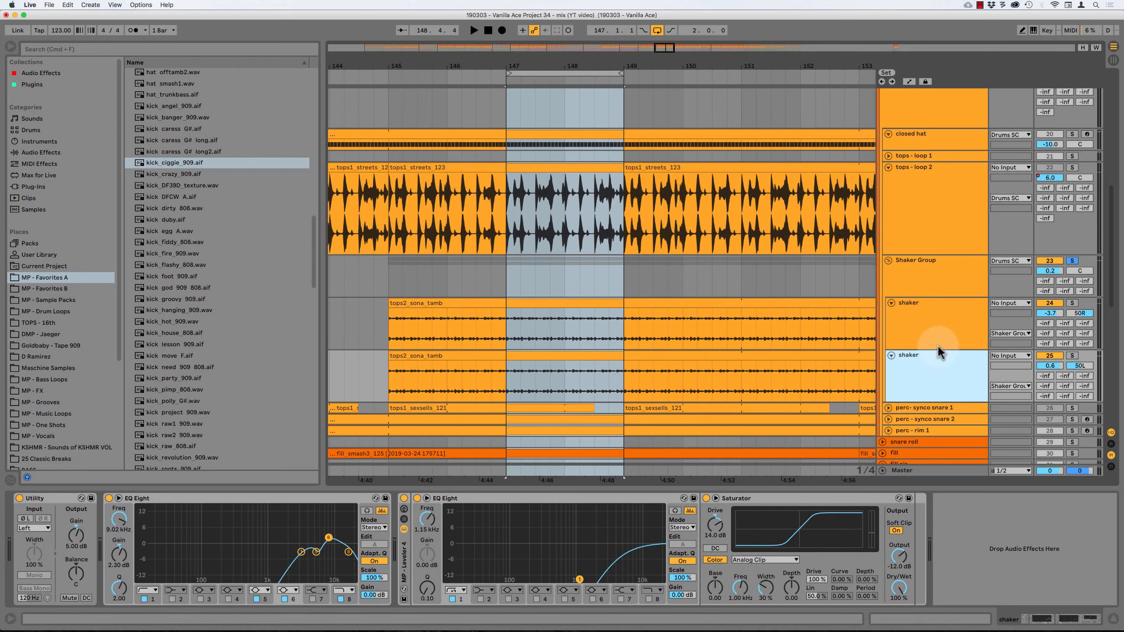
pyautogui.press('space')
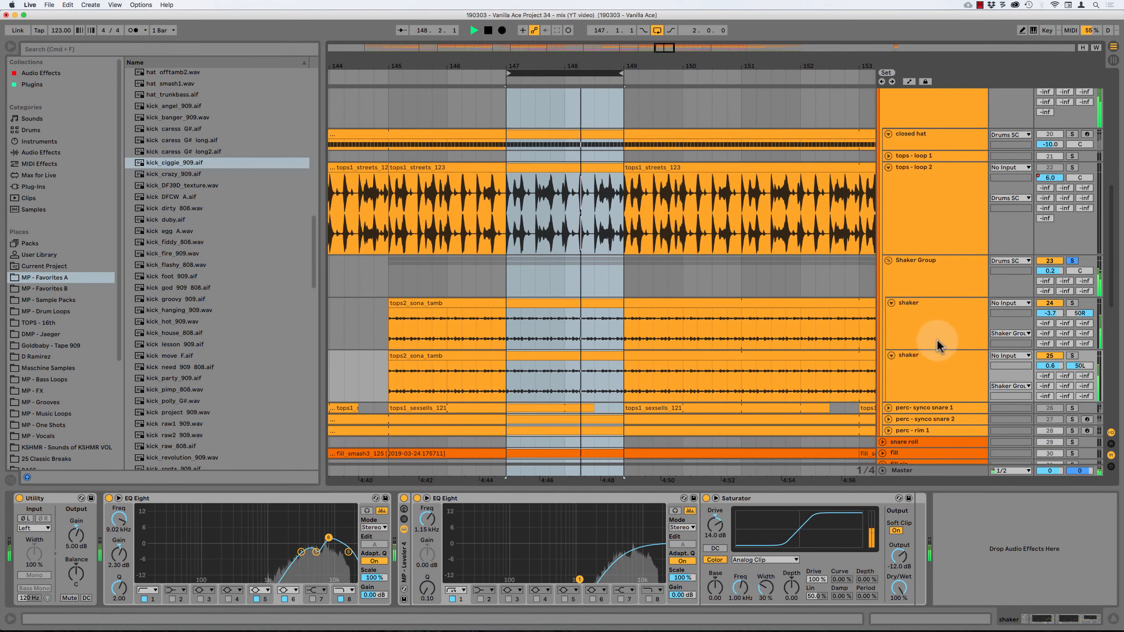
pyautogui.press('space')
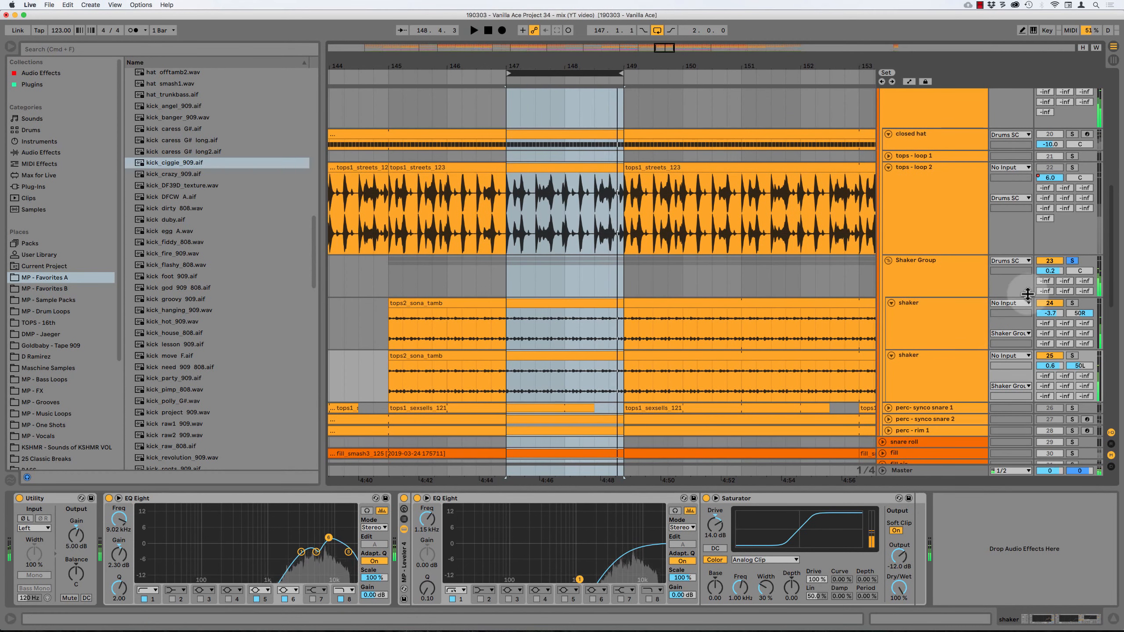
# Unsolo the Shaker Group and switch it off and on during playback to compare the groove with and without shakers.
pyautogui.click(1072, 261)
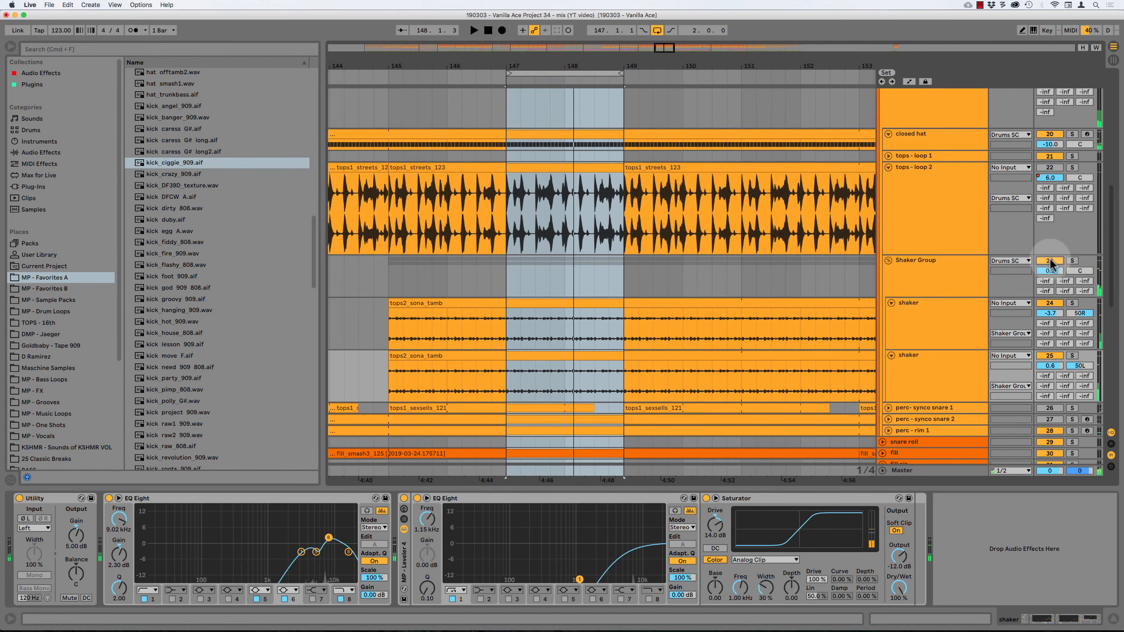
pyautogui.press('space')
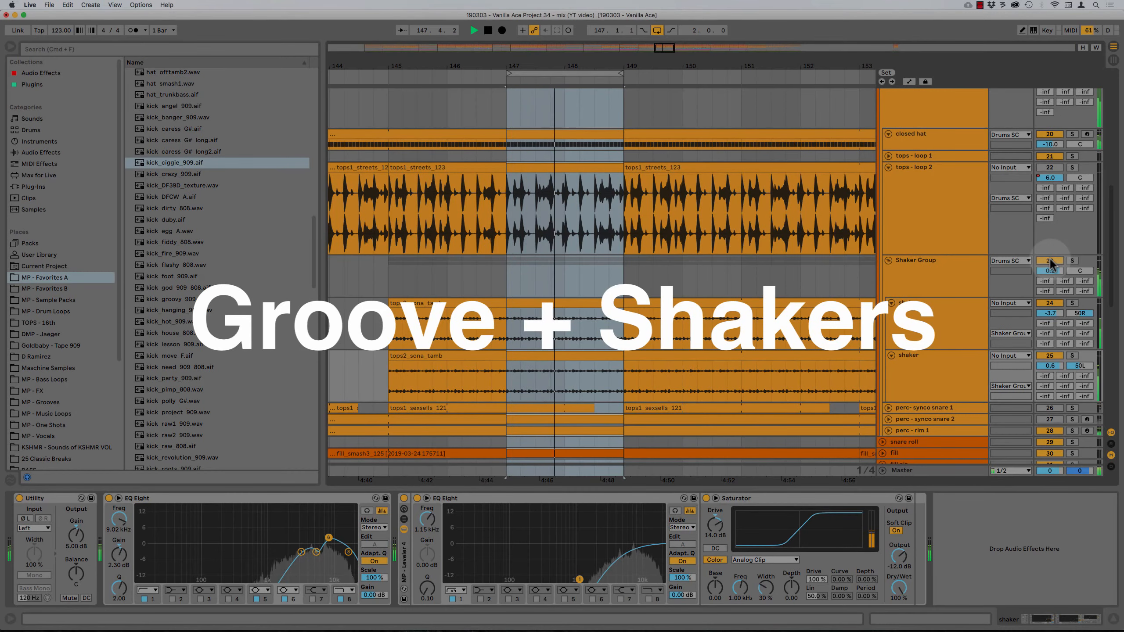
pyautogui.click(1051, 260)
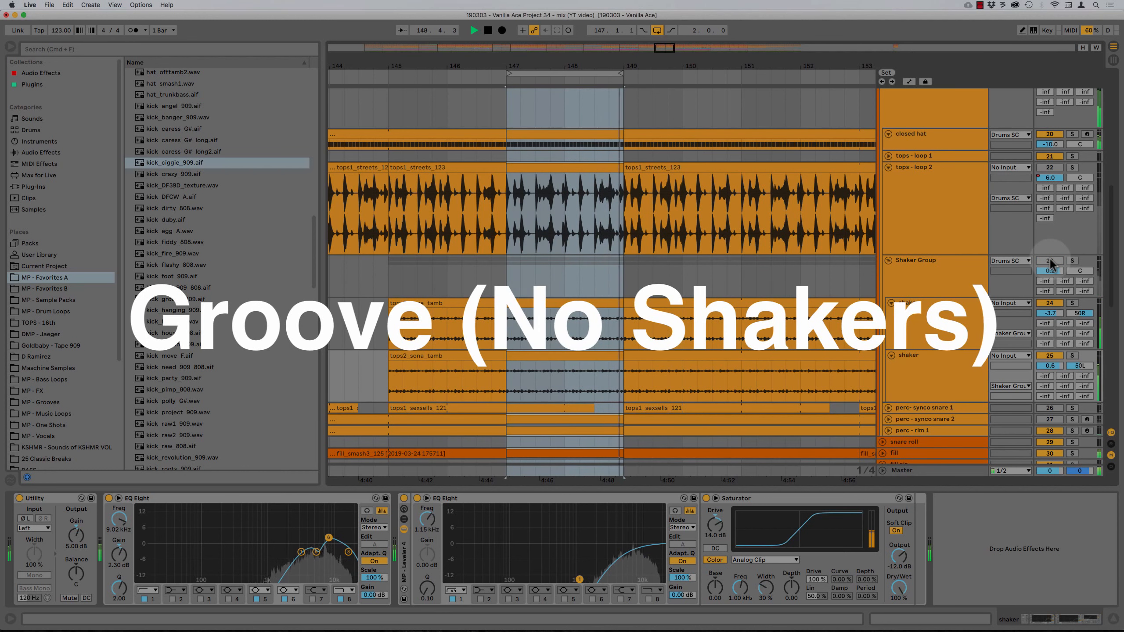
pyautogui.click(1050, 261)
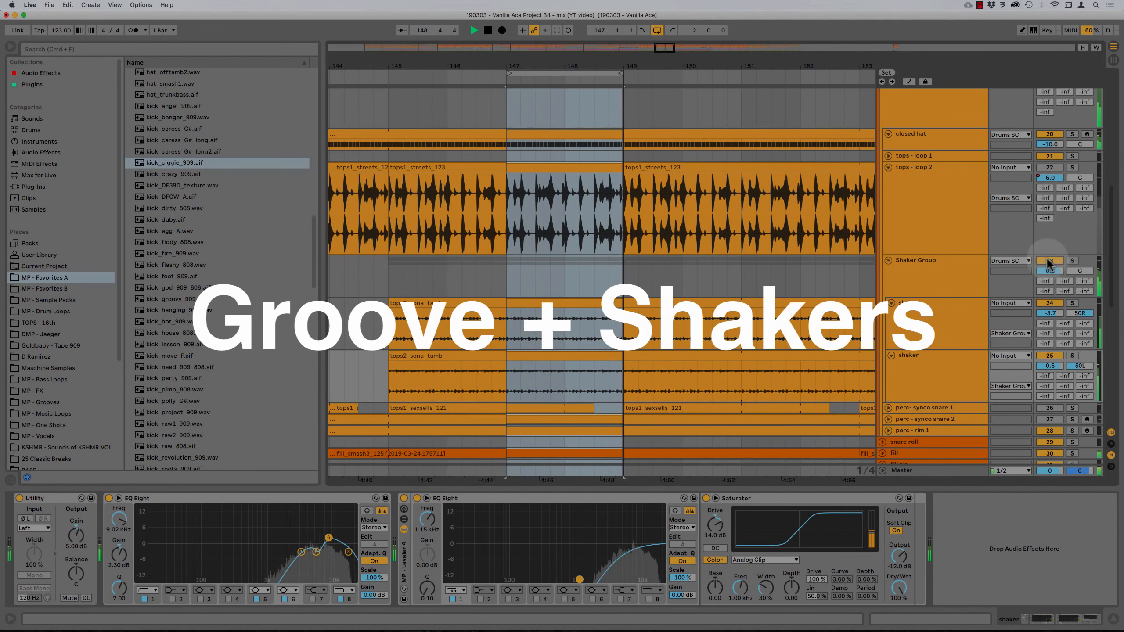
pyautogui.press('space')
# Solo the shakers together with the ride - main track, examine the ride's Auto Pan and play the combination over the loop.
pyautogui.click(1073, 260)
pyautogui.scroll(10, 1066, 244)
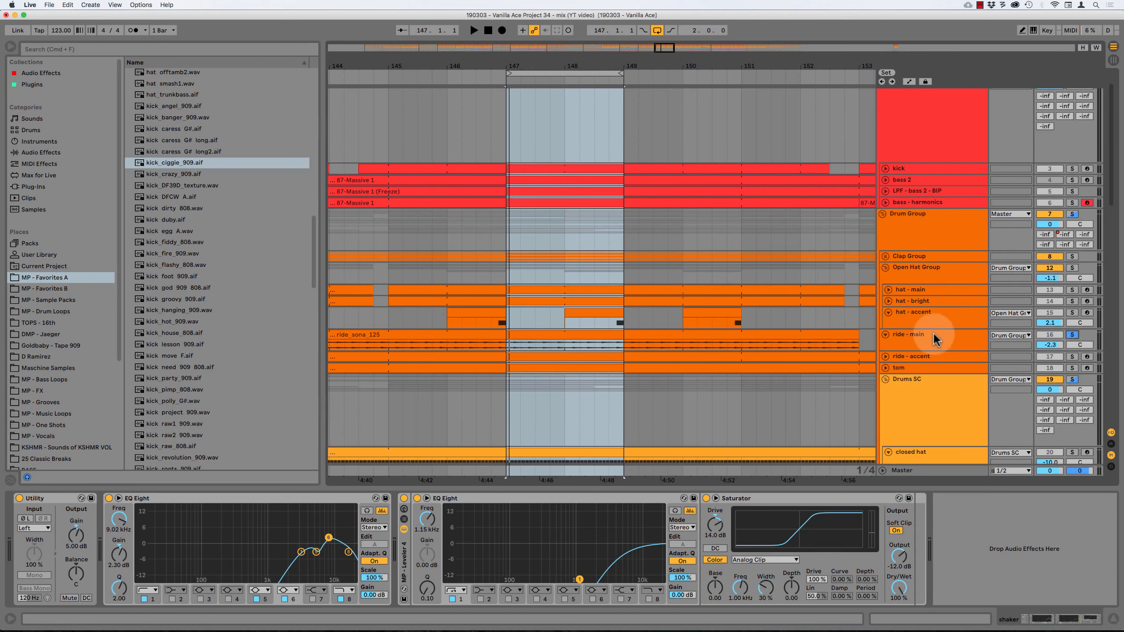
pyautogui.click(914, 344)
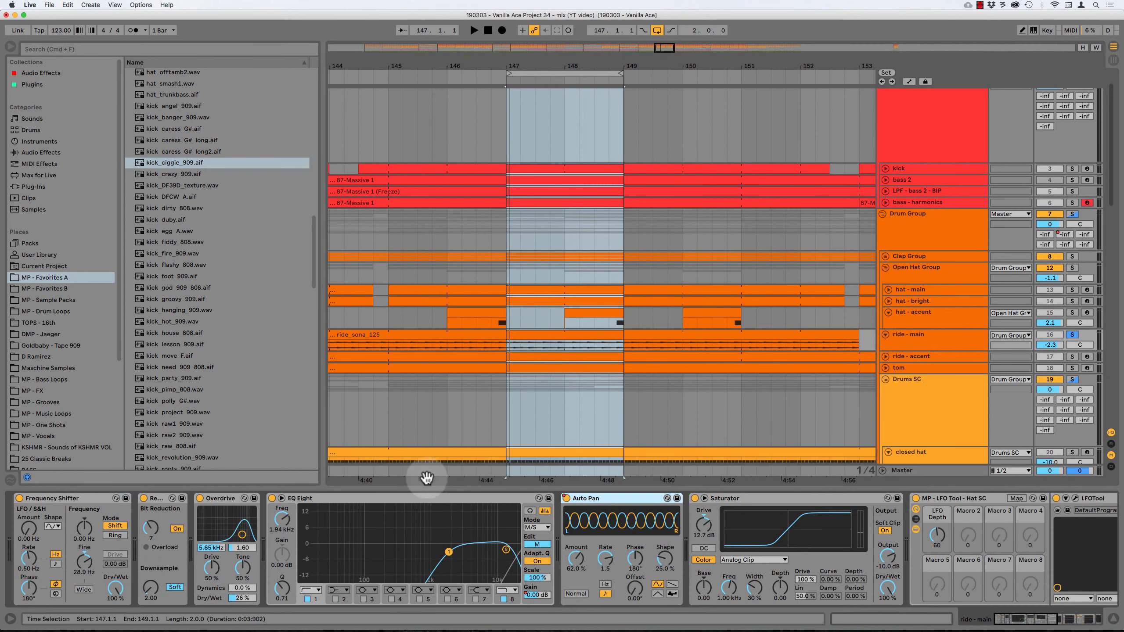
pyautogui.click(646, 527)
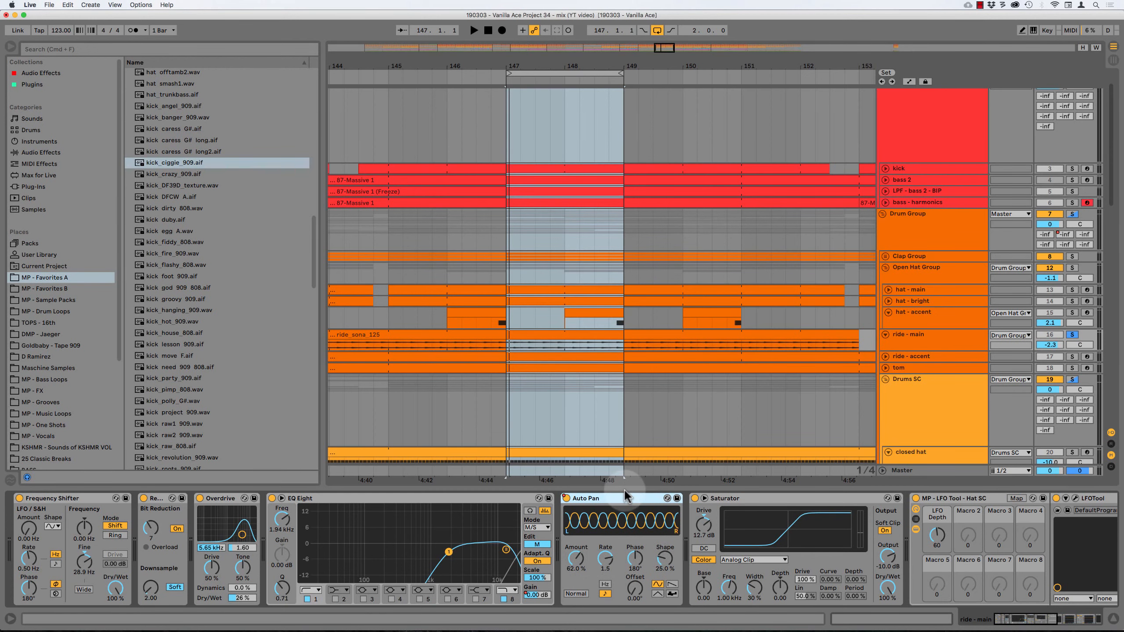
pyautogui.press('space')
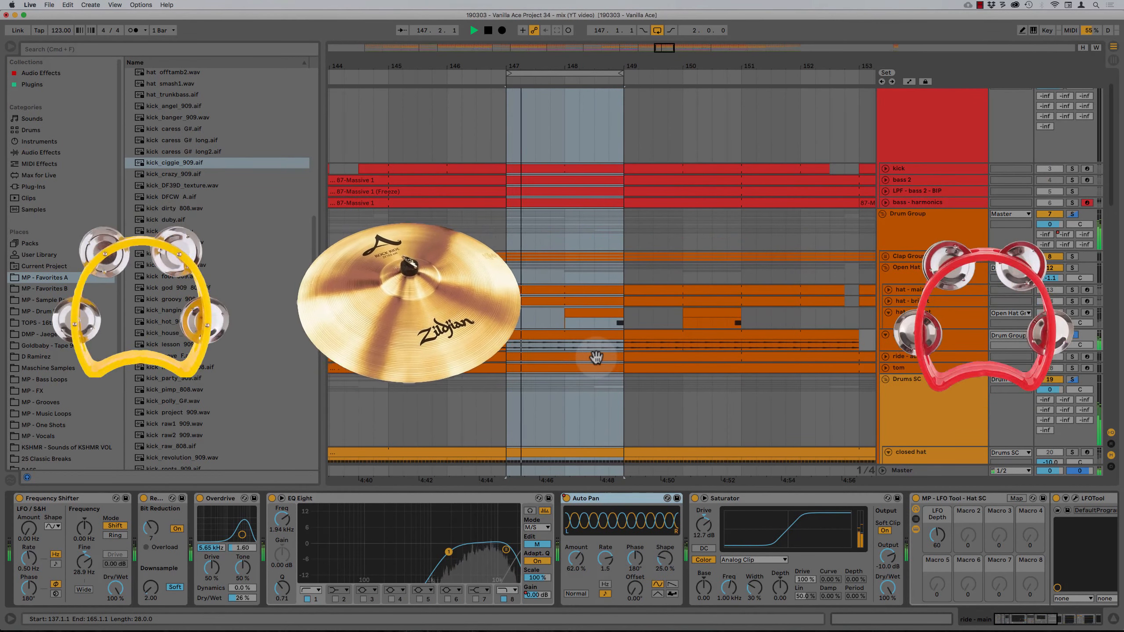
pyautogui.press('space')
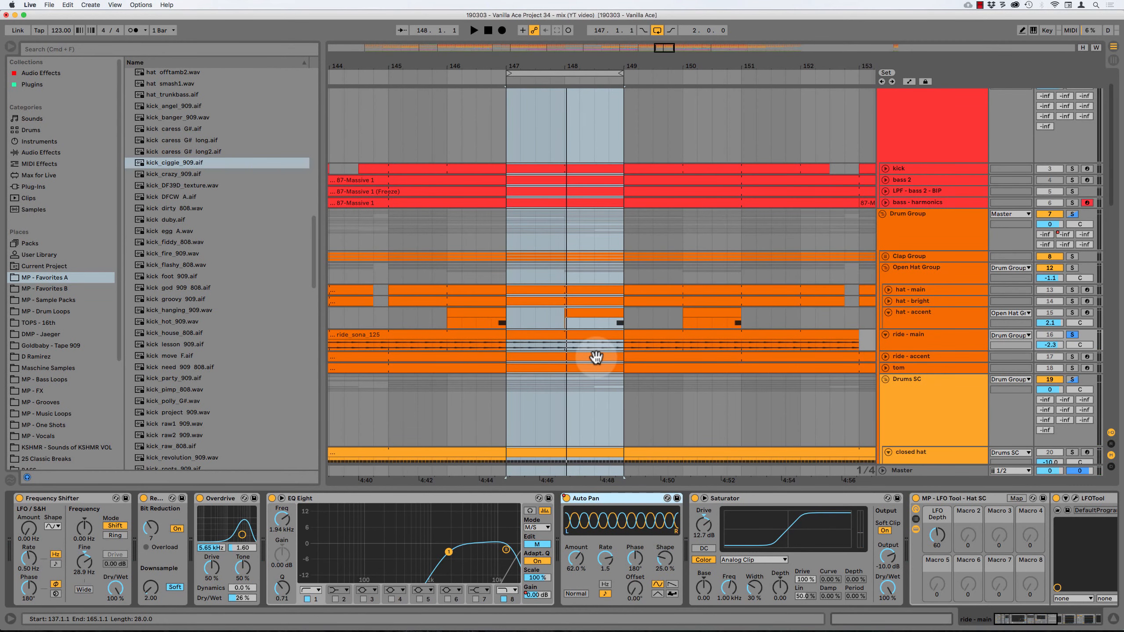
# Solo the perc- synco snare 1 track and play it over the loop from 145.1.1 to 147.1.1.
pyautogui.scroll(-2, 943, 355)
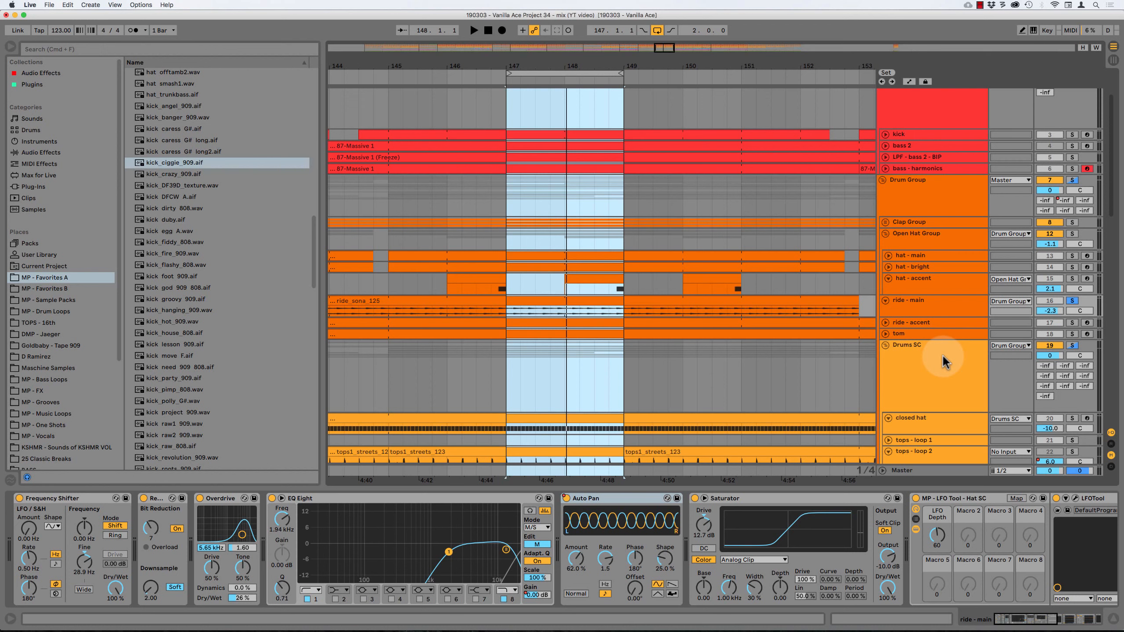
pyautogui.scroll(-5, 938, 349)
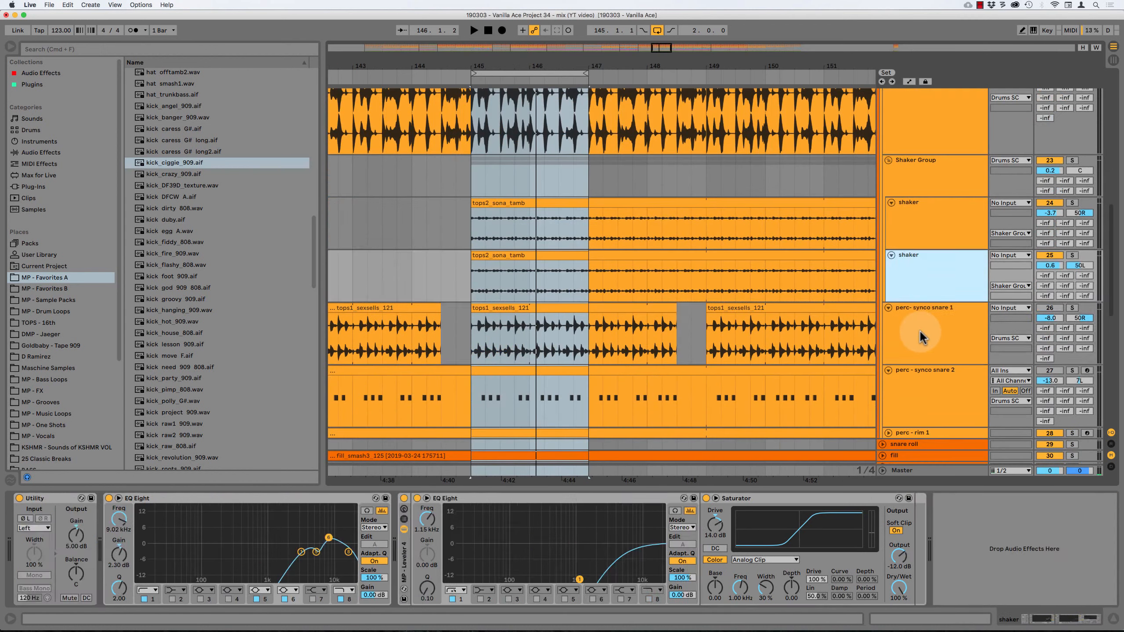
pyautogui.click(921, 332)
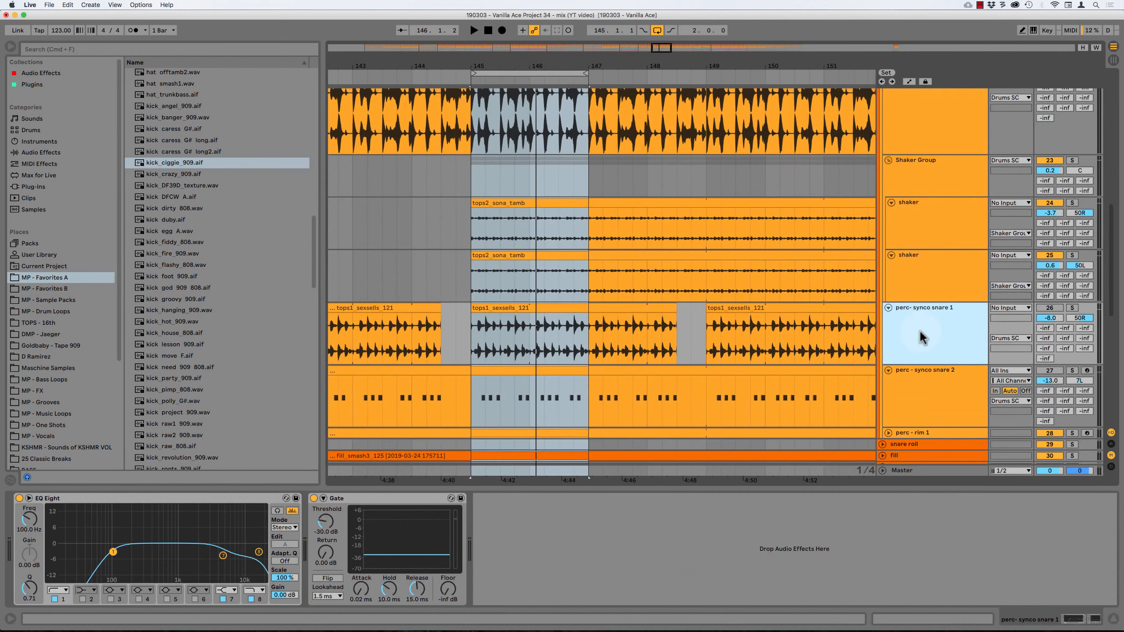
pyautogui.click(1073, 307)
pyautogui.press('space')
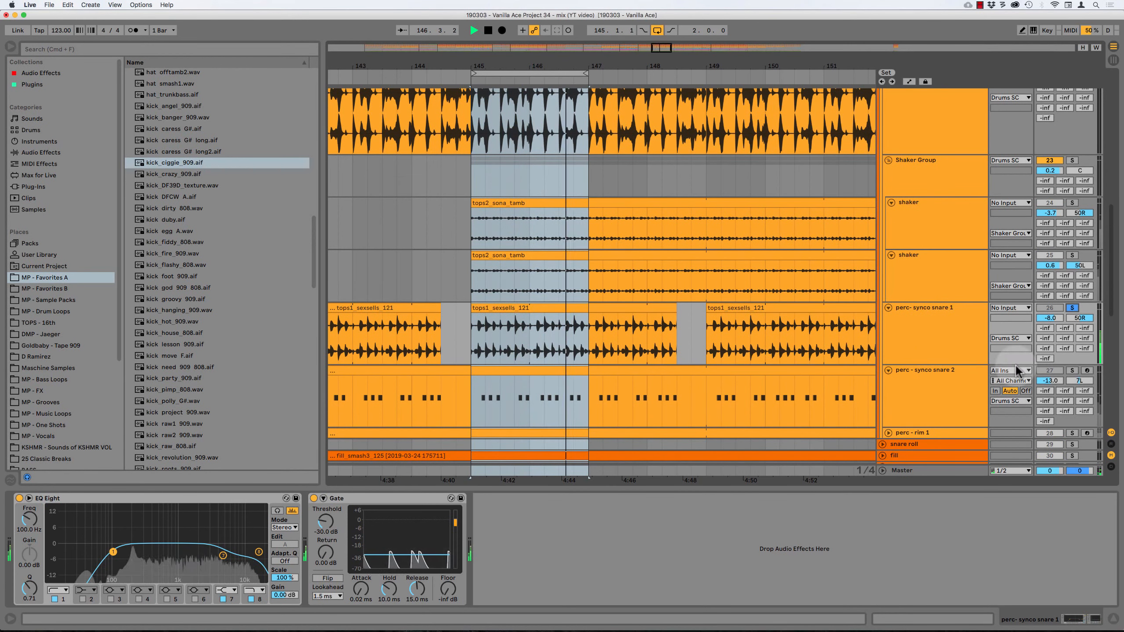
# Solo the perc - synco snare 2 track, inspect its perc1 sona sample and effects, and play it over the loop.
pyautogui.click(1072, 371)
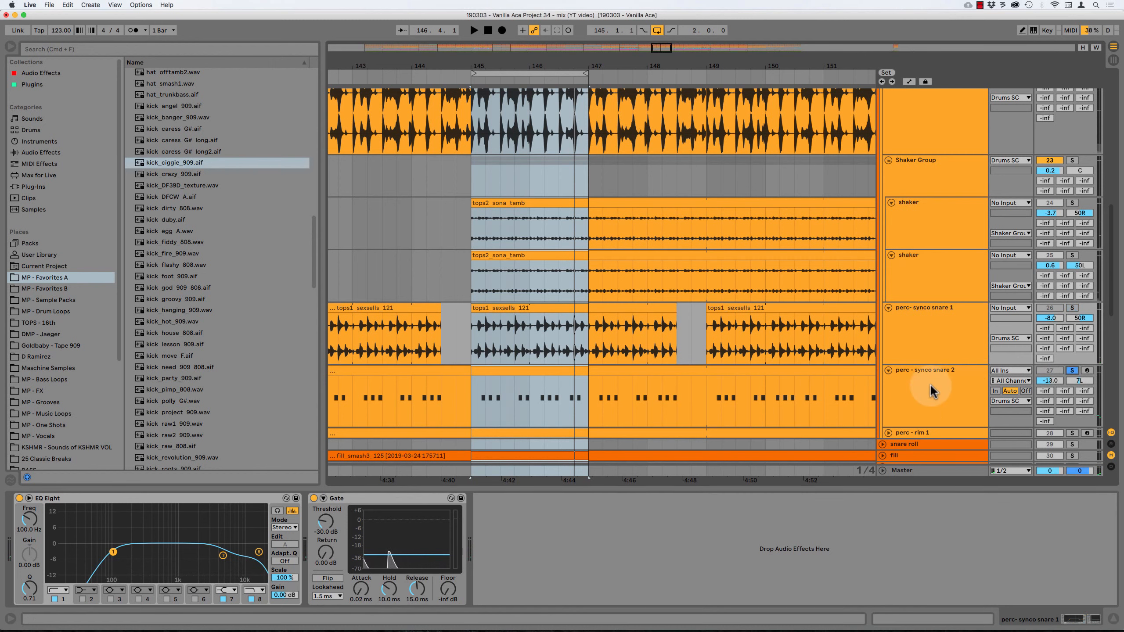
pyautogui.click(931, 388)
pyautogui.press('space')
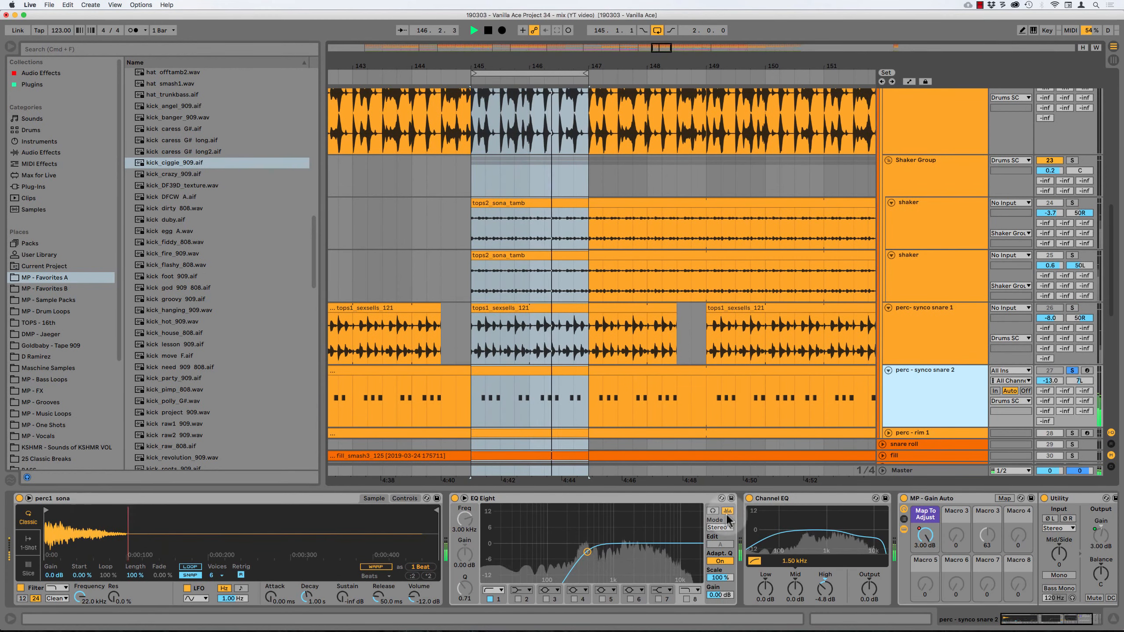
pyautogui.press('space')
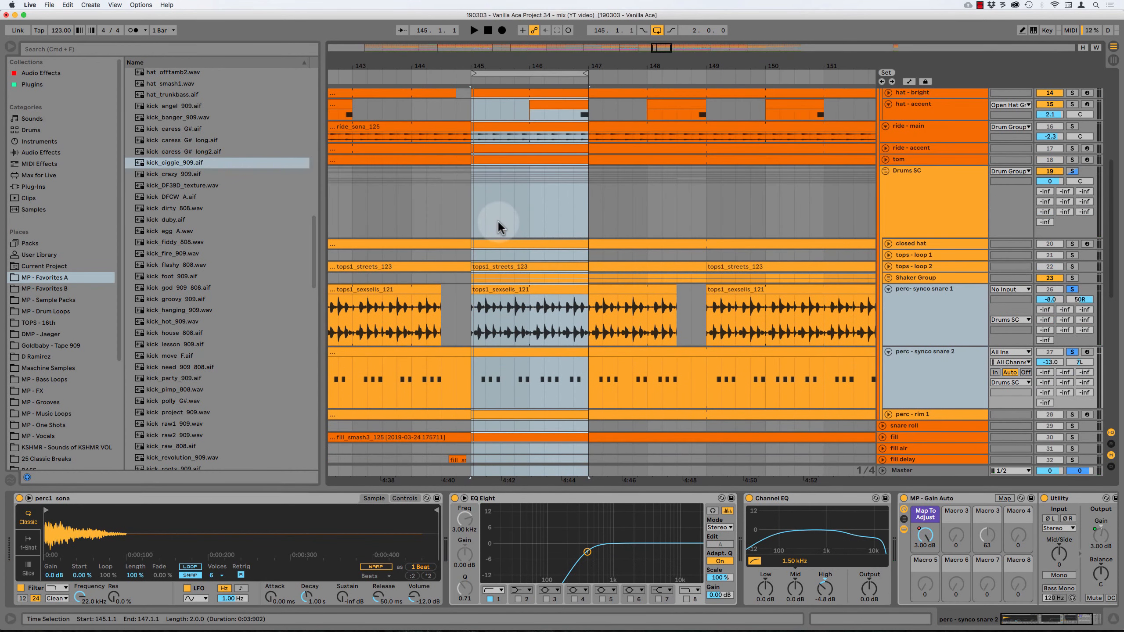
# Play both synco snare tracks soloed together and review the EQ Eight and Gate on perc- synco snare 1.
pyautogui.press('space')
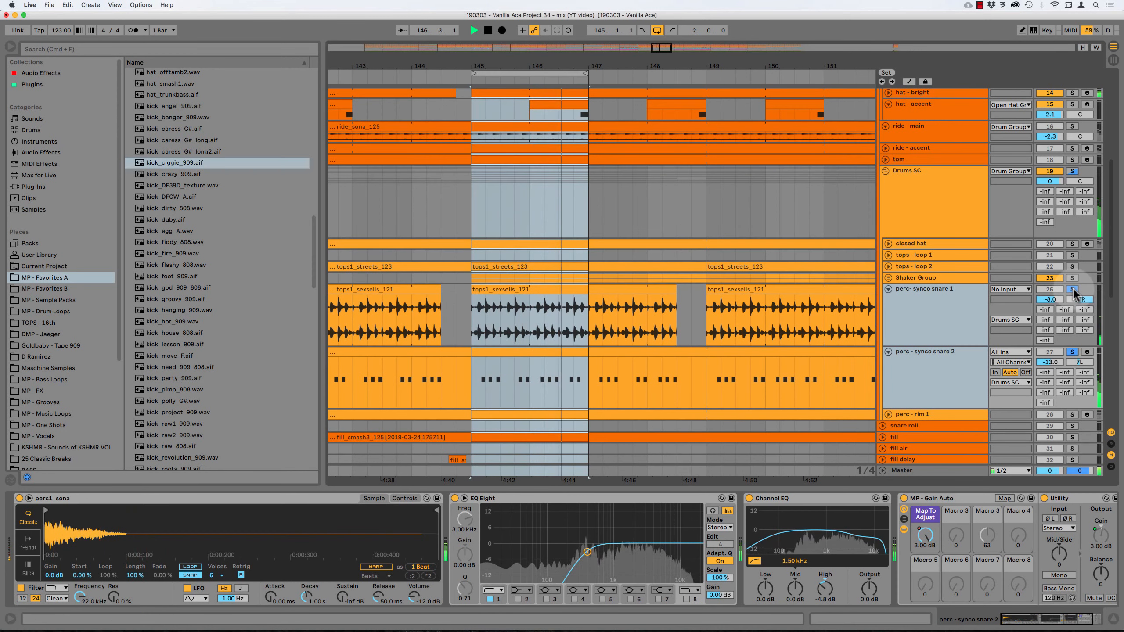
pyautogui.press('space')
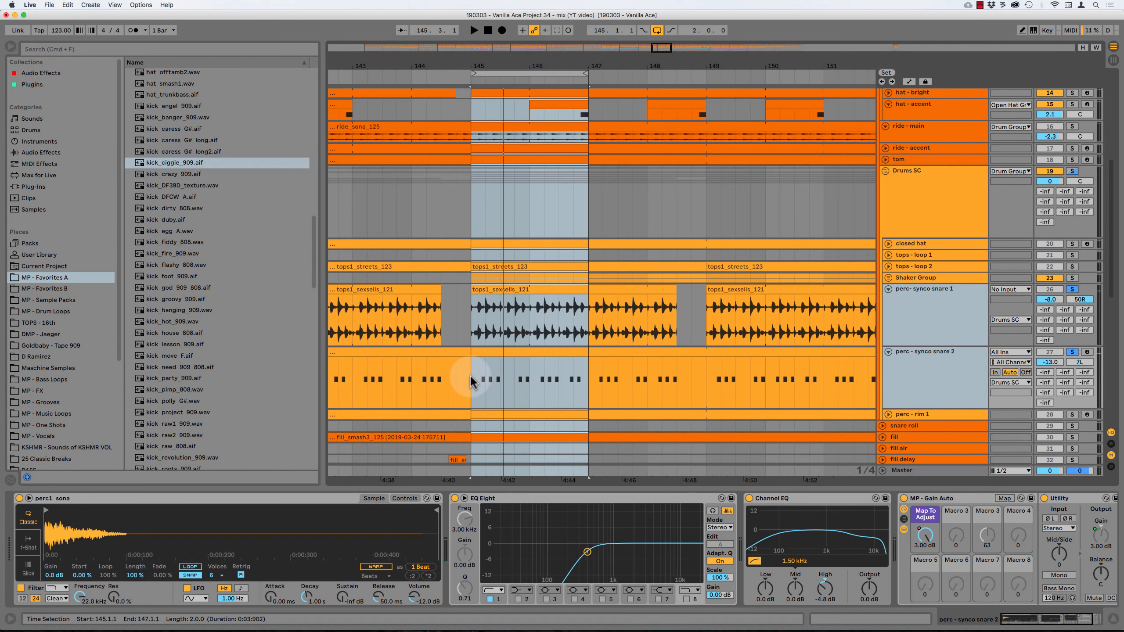
pyautogui.click(919, 299)
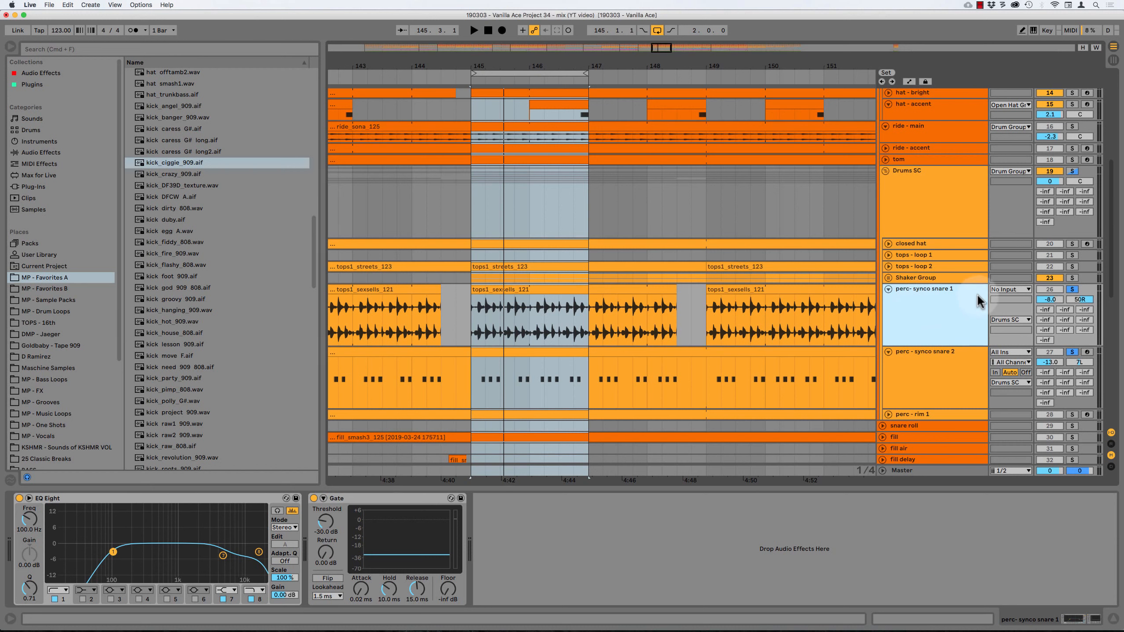
# Unsolo both synco snare tracks, play them within the full groove and fold the two tracks.
pyautogui.click(1072, 289)
pyautogui.click(937, 317)
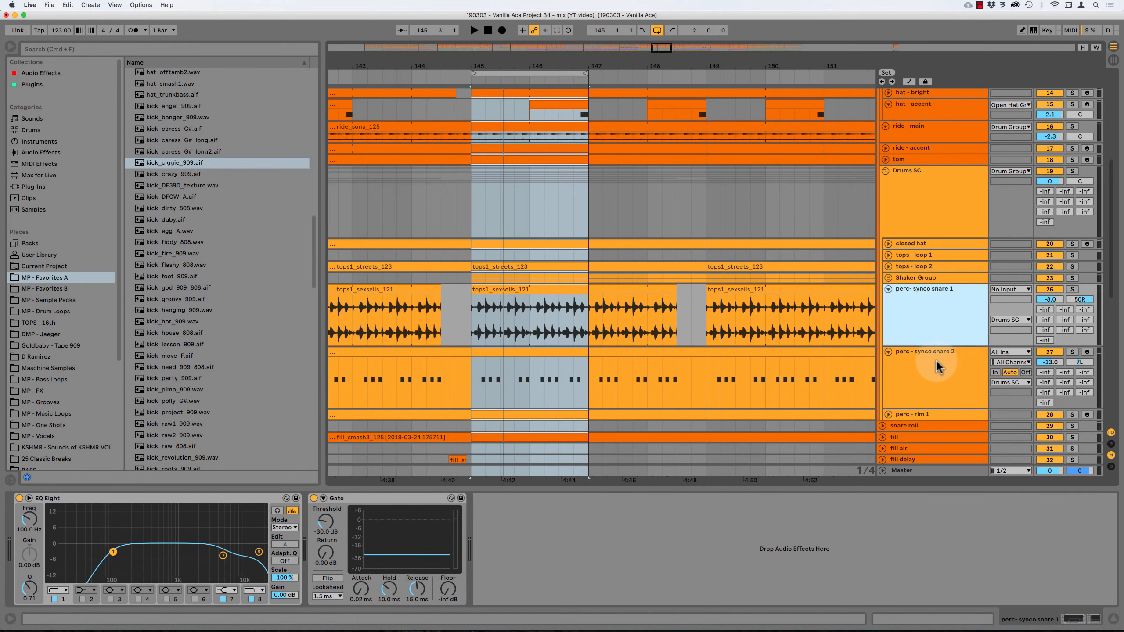
pyautogui.keyDown('shift'); pyautogui.click(936, 361); pyautogui.keyUp('shift')
pyautogui.press('space')
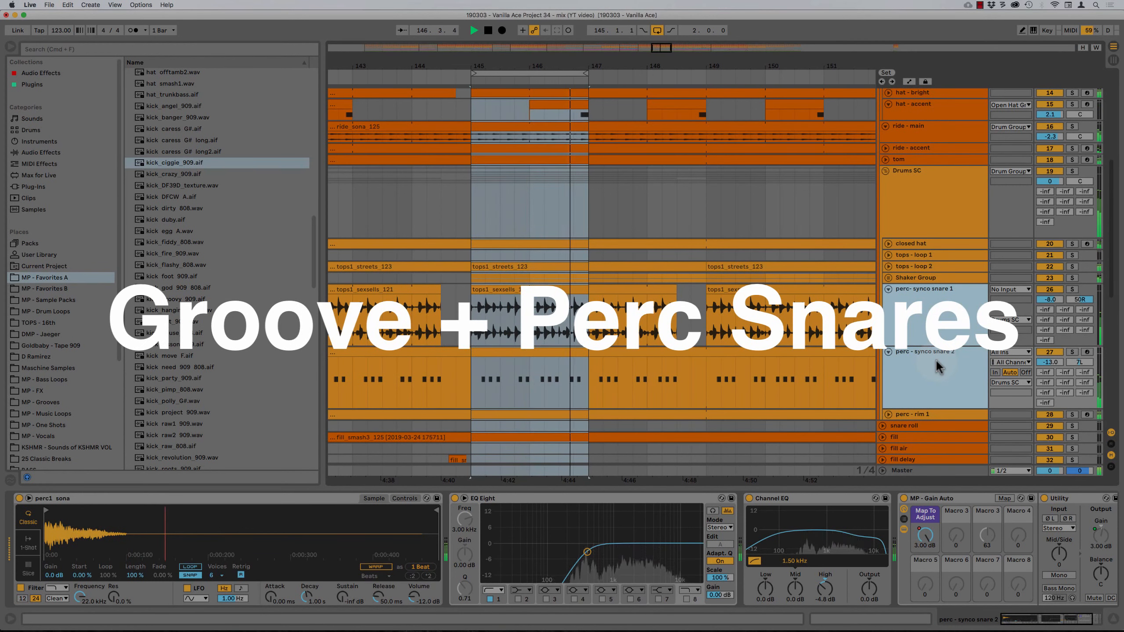
pyautogui.press('space')
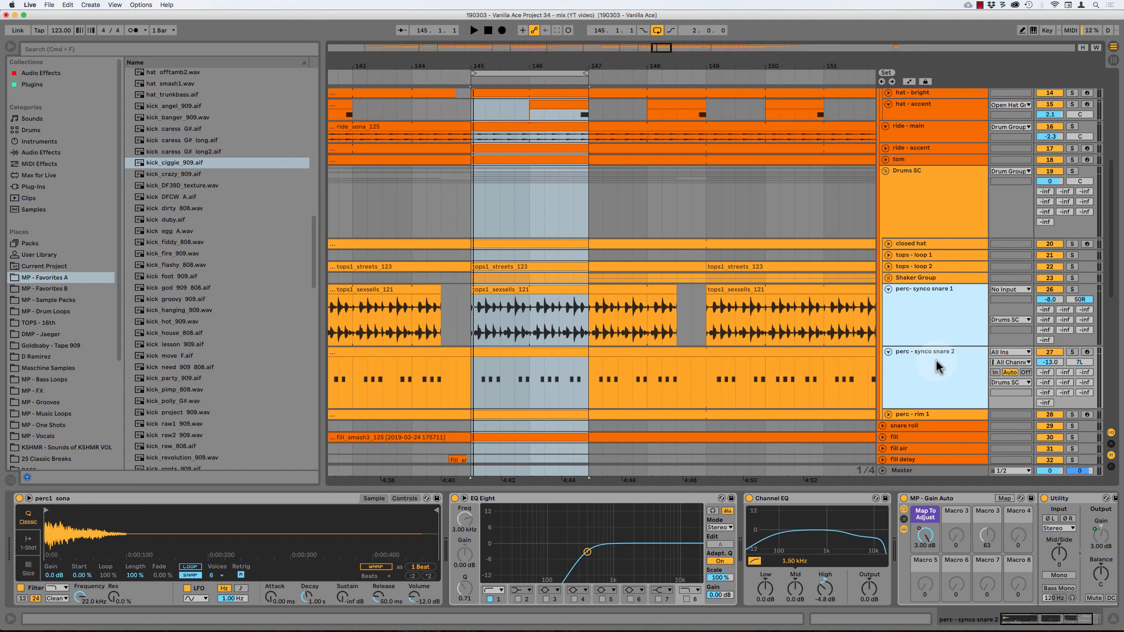
pyautogui.click(889, 291)
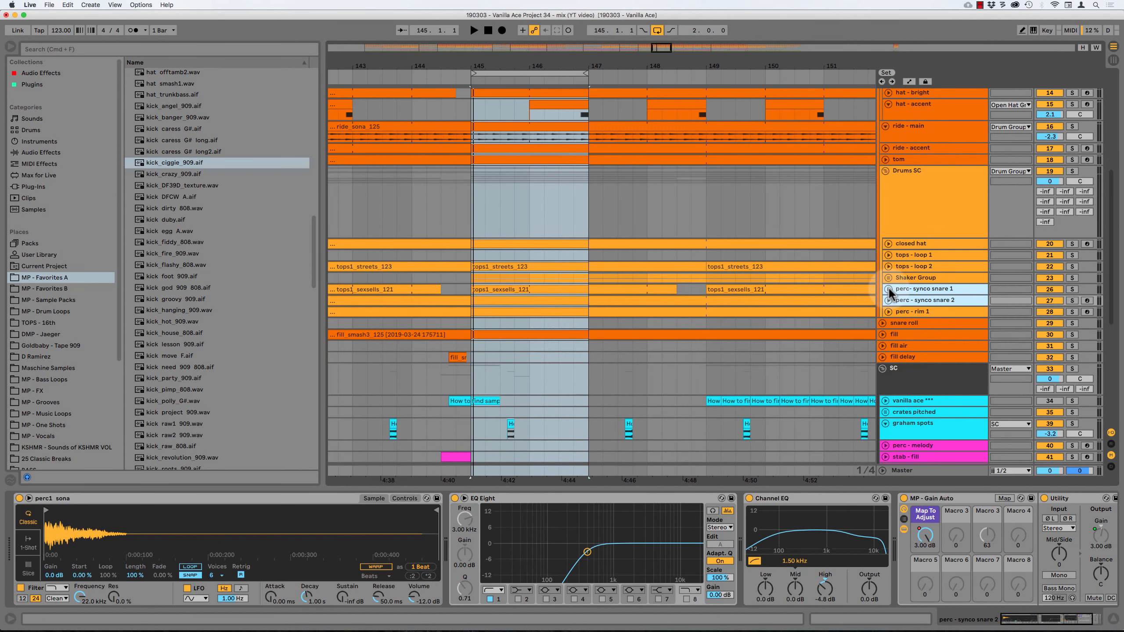